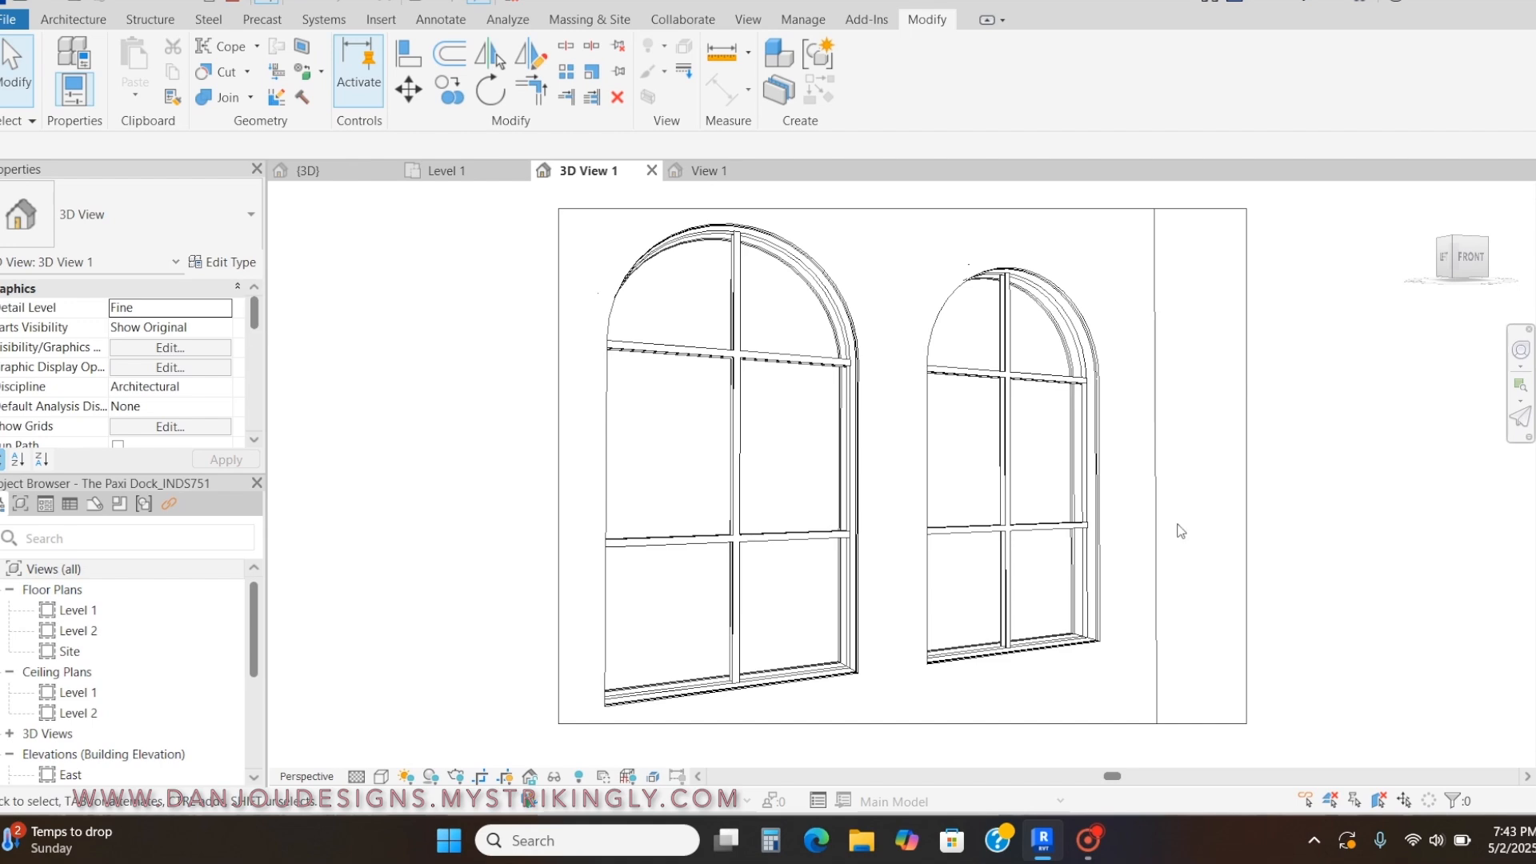
{"action": "mouse_move", "coordinate": [1175, 517]}
{"action": "middle_mouse_down", "text": "shift"}
{"action": "mouse_move", "coordinate": [1102, 566]}
{"action": "mouse_move", "coordinate": [1208, 519]}
{"action": "mouse_move", "coordinate": [1175, 521]}
{"action": "middle_mouse_up", "text": "shift"}
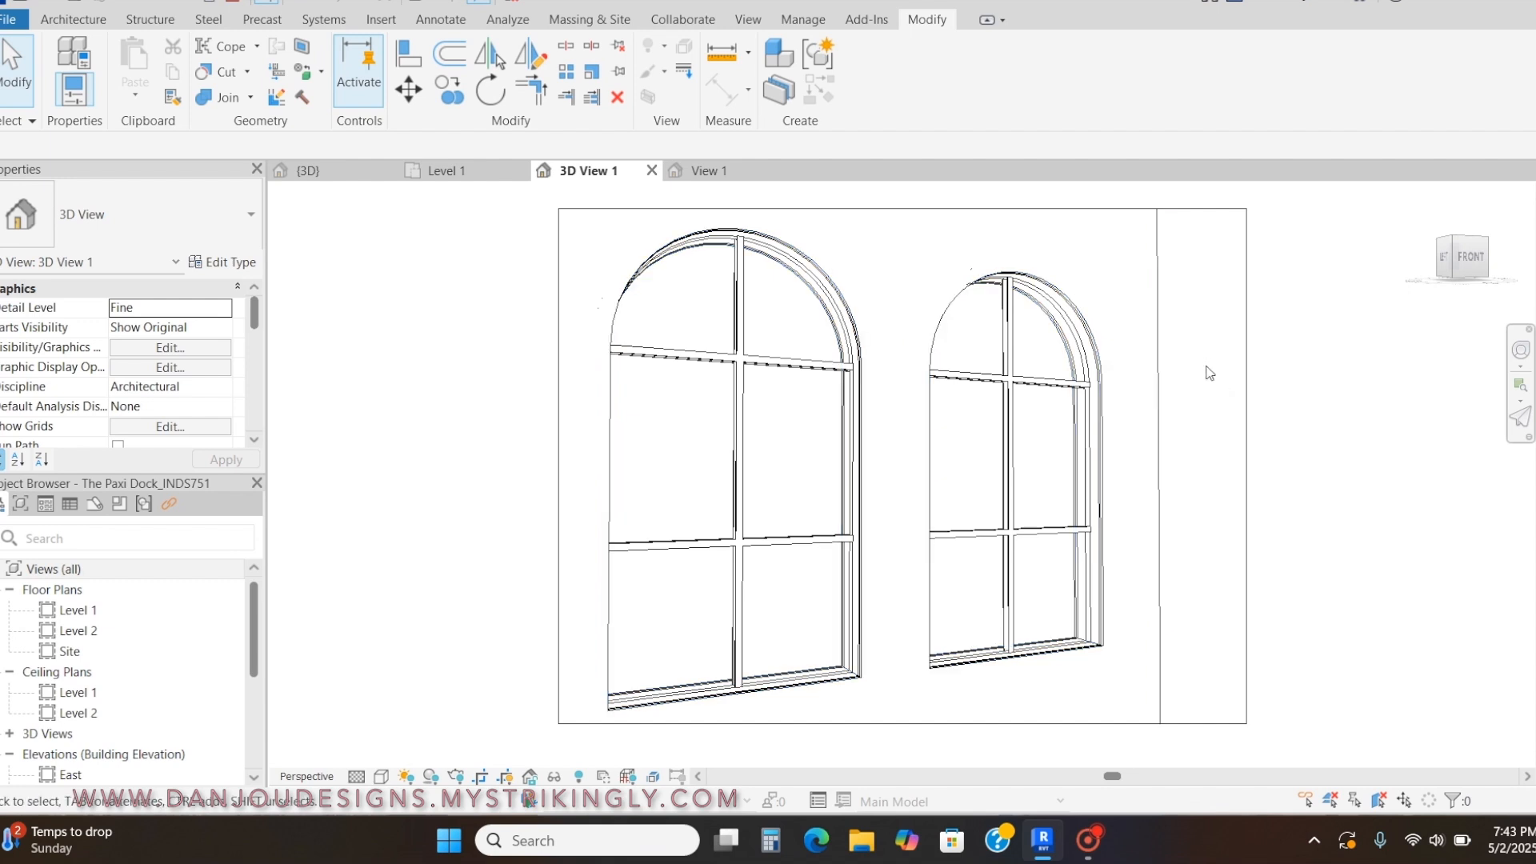
{"action": "left_click", "coordinate": [1143, 304]}
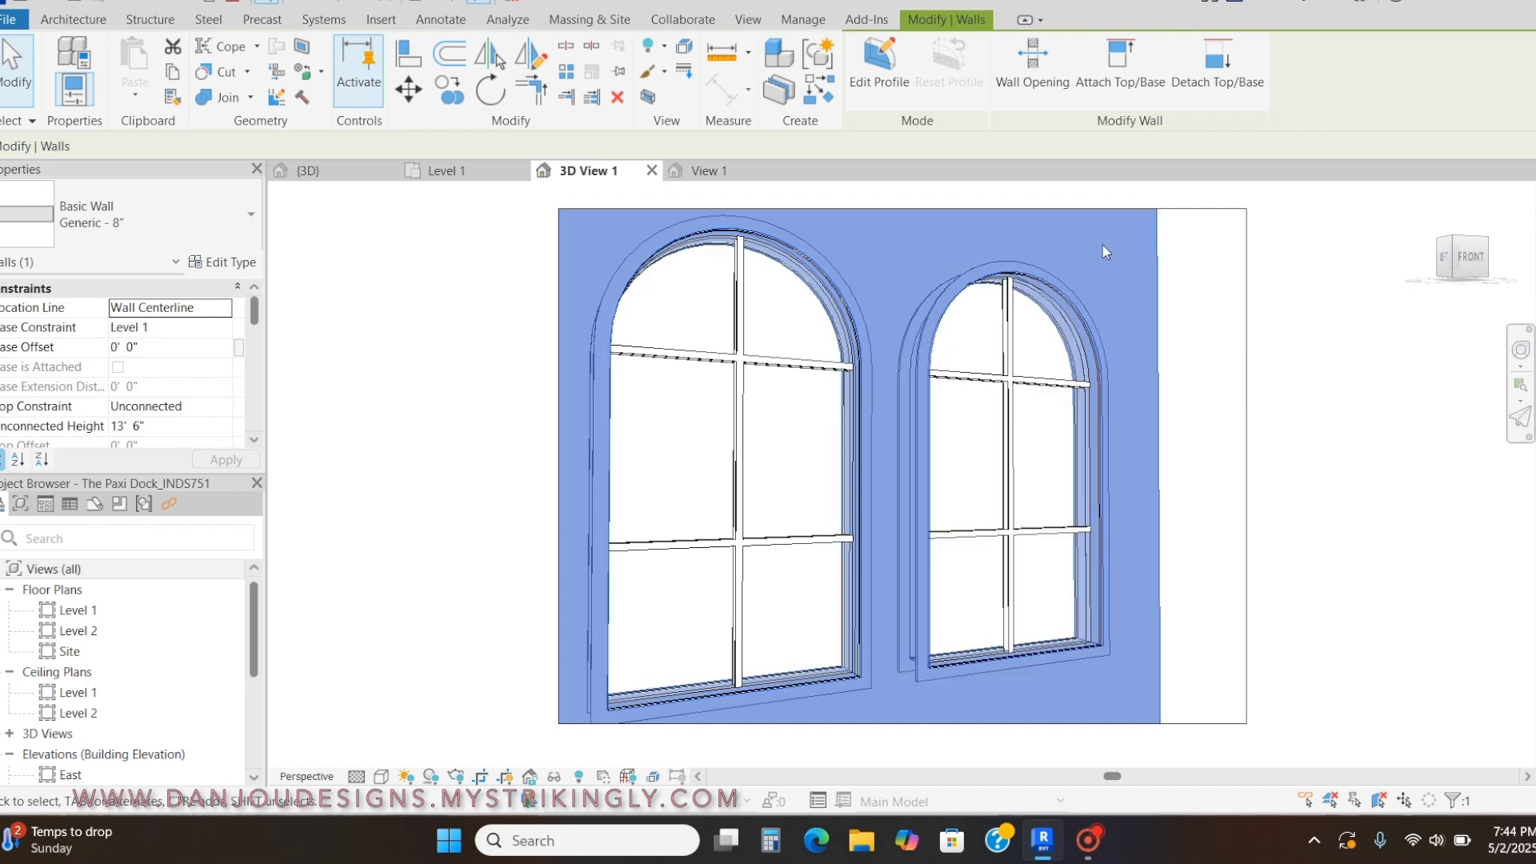
{"action": "left_click", "coordinate": [1286, 433]}
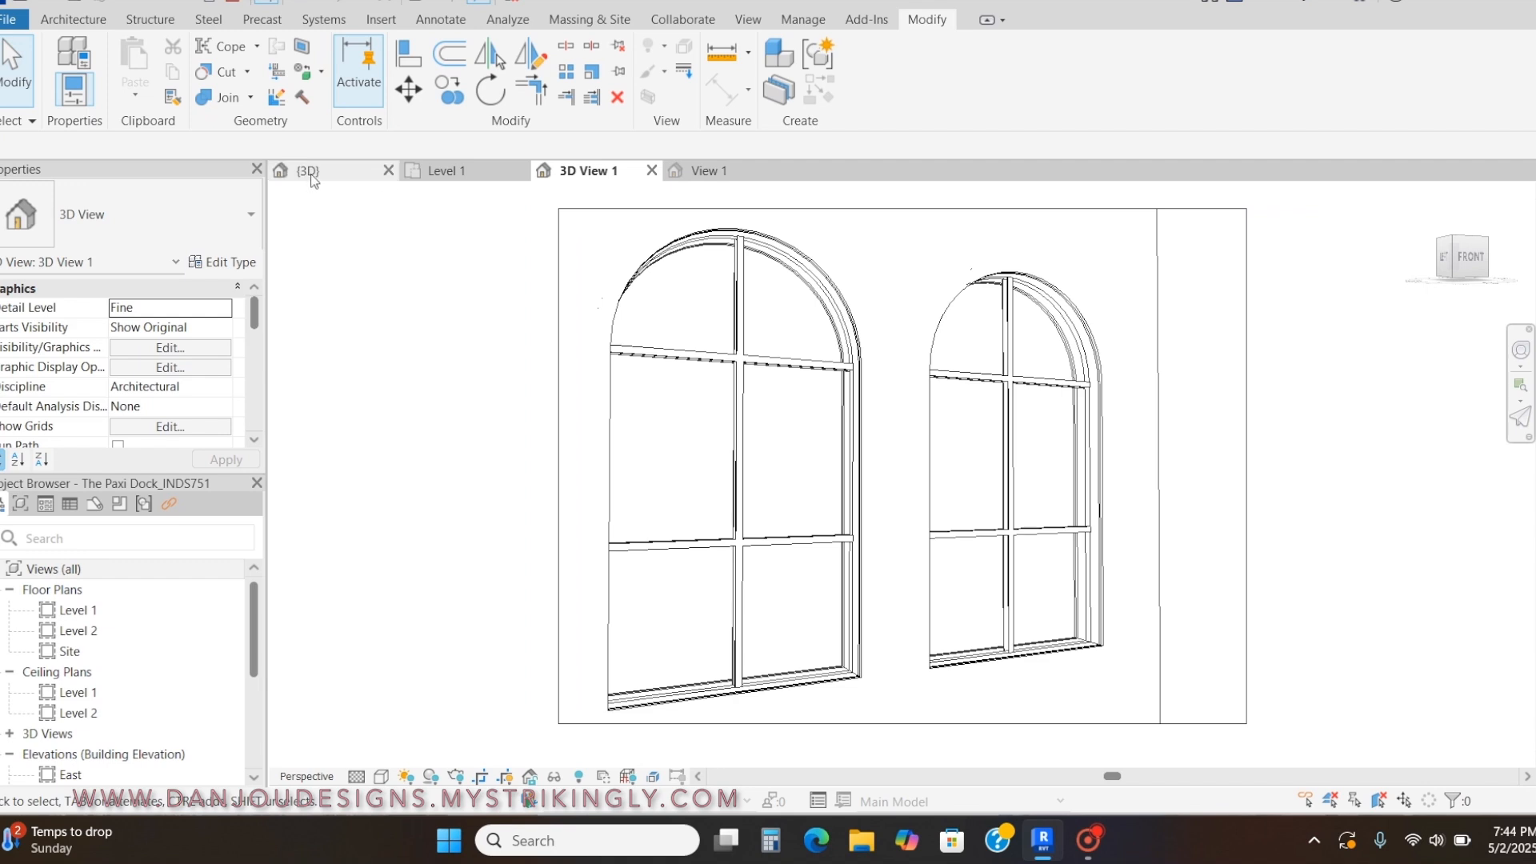
Create a new family from the English-Imperial Window template.
{"action": "left_click", "coordinate": [9, 20]}
{"action": "mouse_move", "coordinate": [112, 124]}
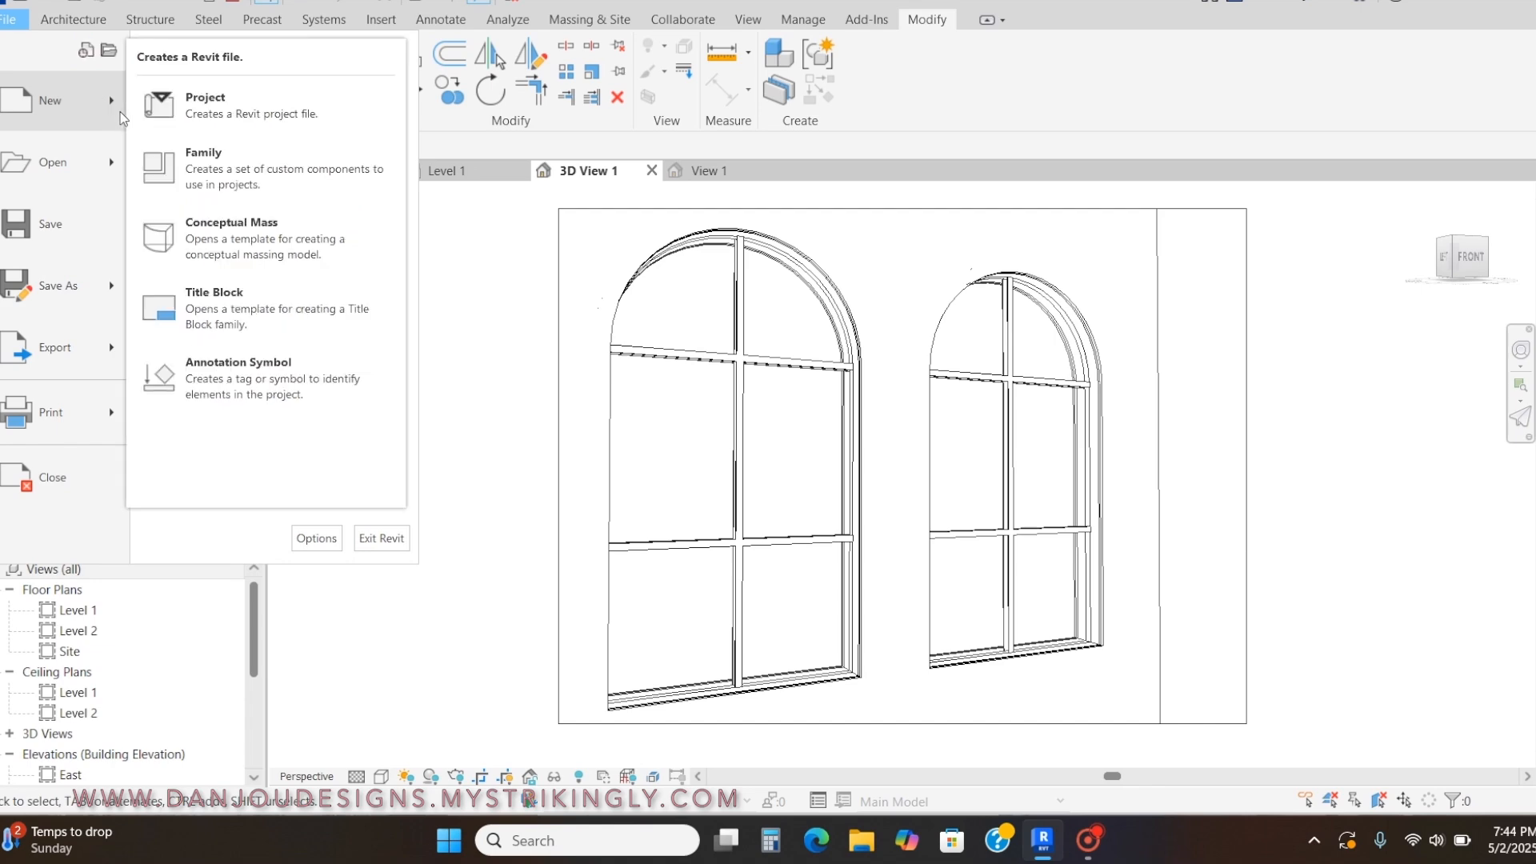
{"action": "left_click", "coordinate": [266, 174]}
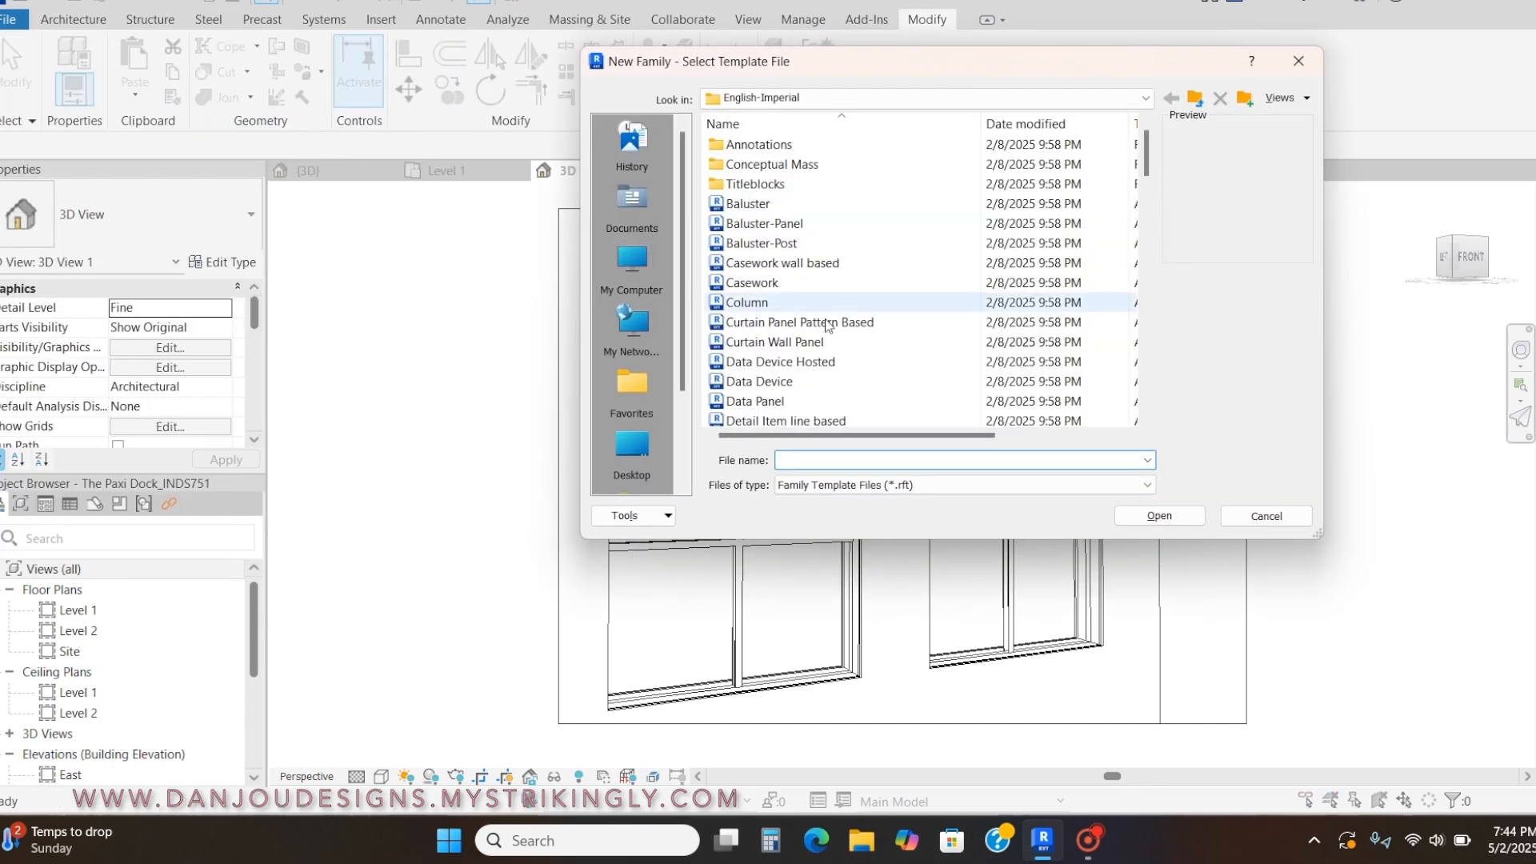
{"action": "scroll", "coordinate": [832, 324], "scroll_direction": "down", "scroll_amount": 4}
{"action": "scroll", "coordinate": [834, 330], "scroll_direction": "down", "scroll_amount": 15}
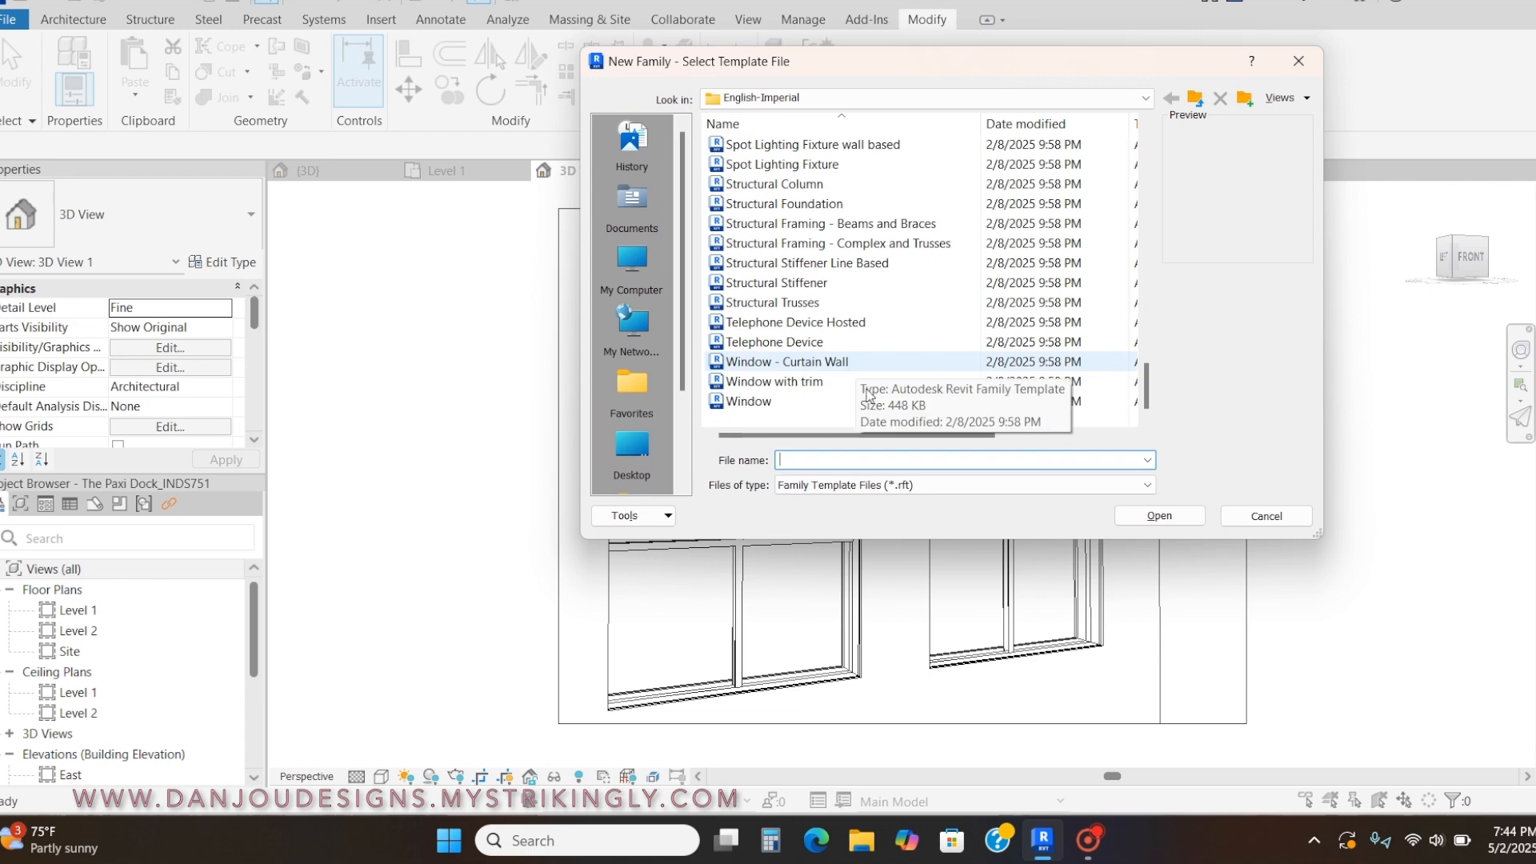
{"action": "double_click", "coordinate": [785, 400]}
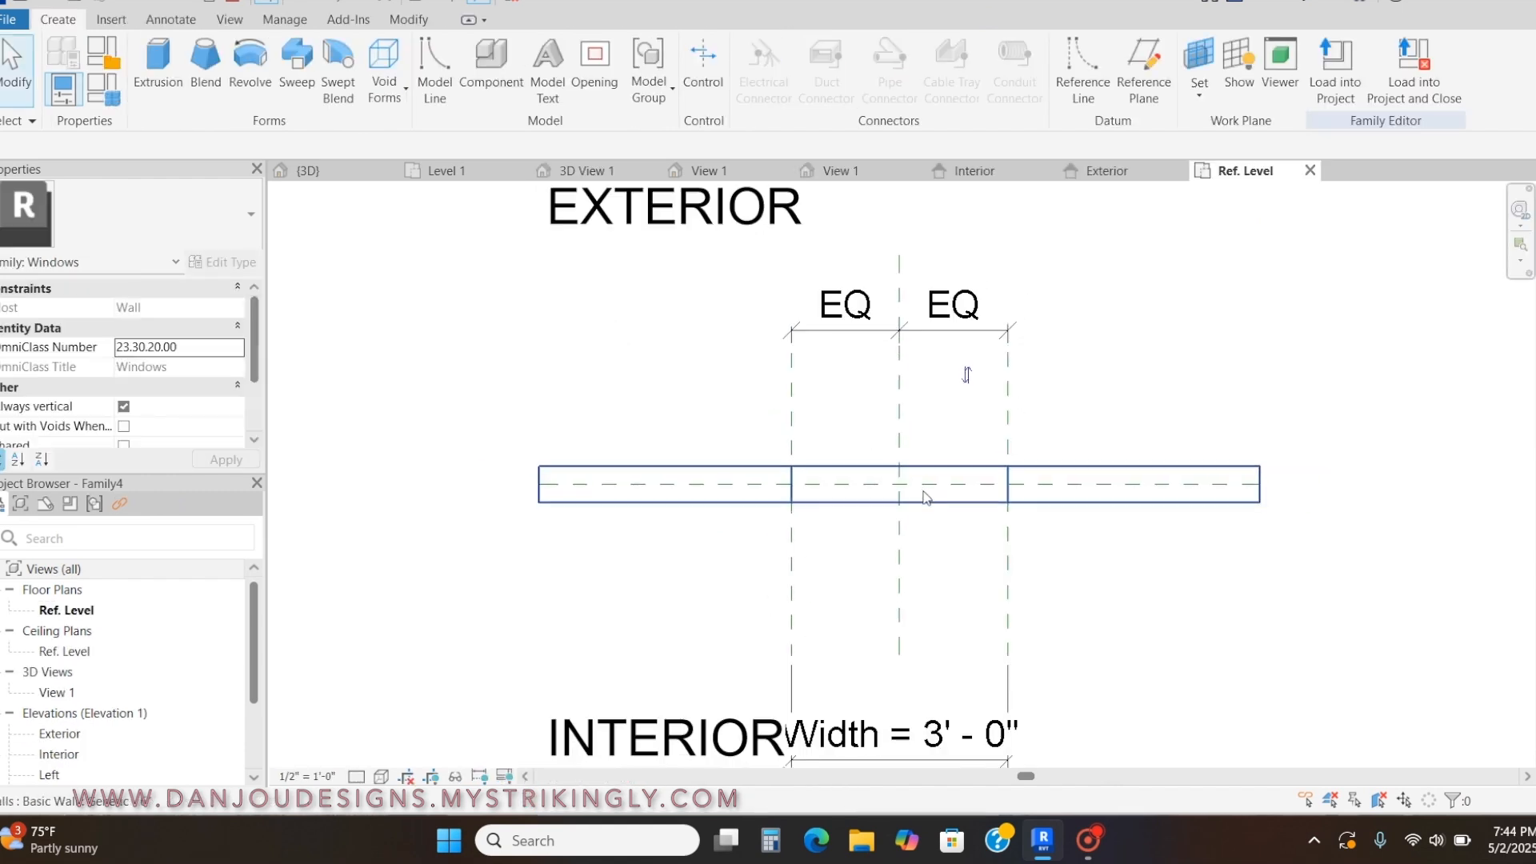
Compare the wall type of the family's host wall with that of the project's wall on Level 1.
{"action": "scroll", "coordinate": [921, 490], "scroll_direction": "down", "scroll_amount": 1}
{"action": "scroll", "coordinate": [921, 491], "scroll_direction": "up", "scroll_amount": 1}
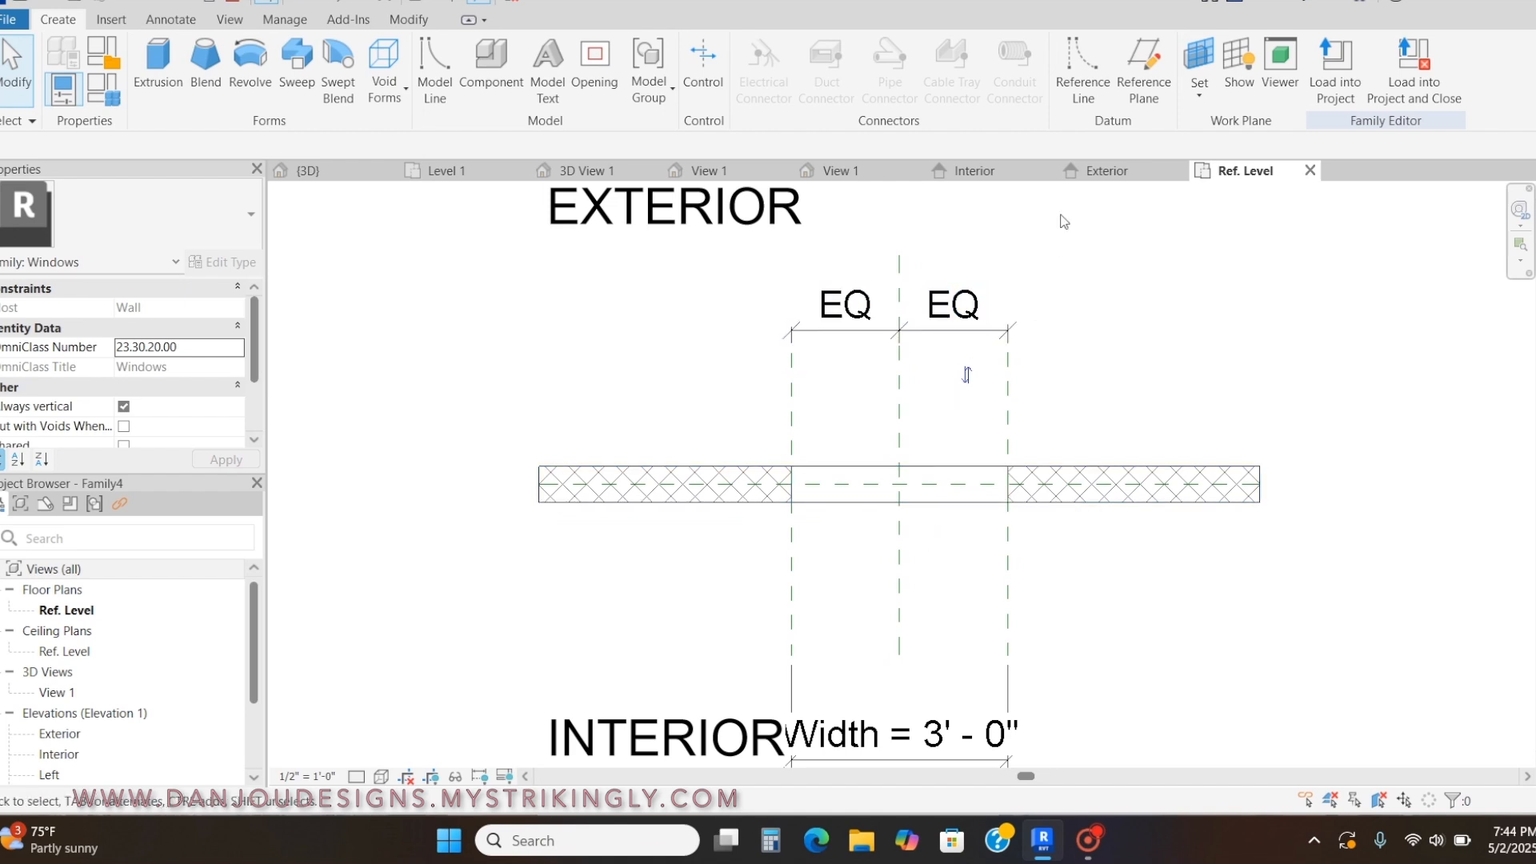
{"action": "left_click", "coordinate": [880, 169]}
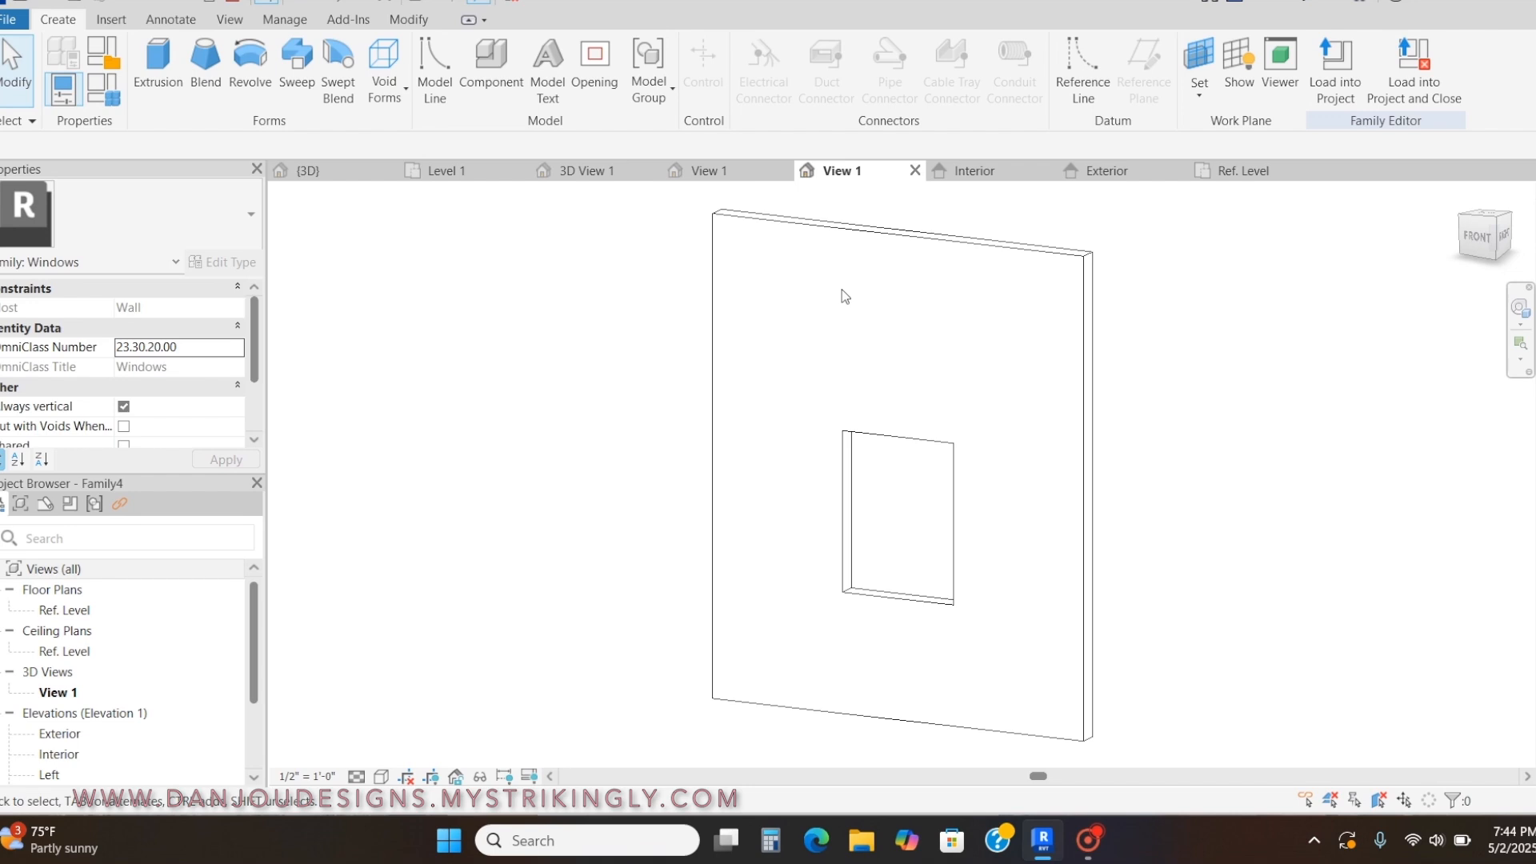
{"action": "left_click", "coordinate": [823, 233]}
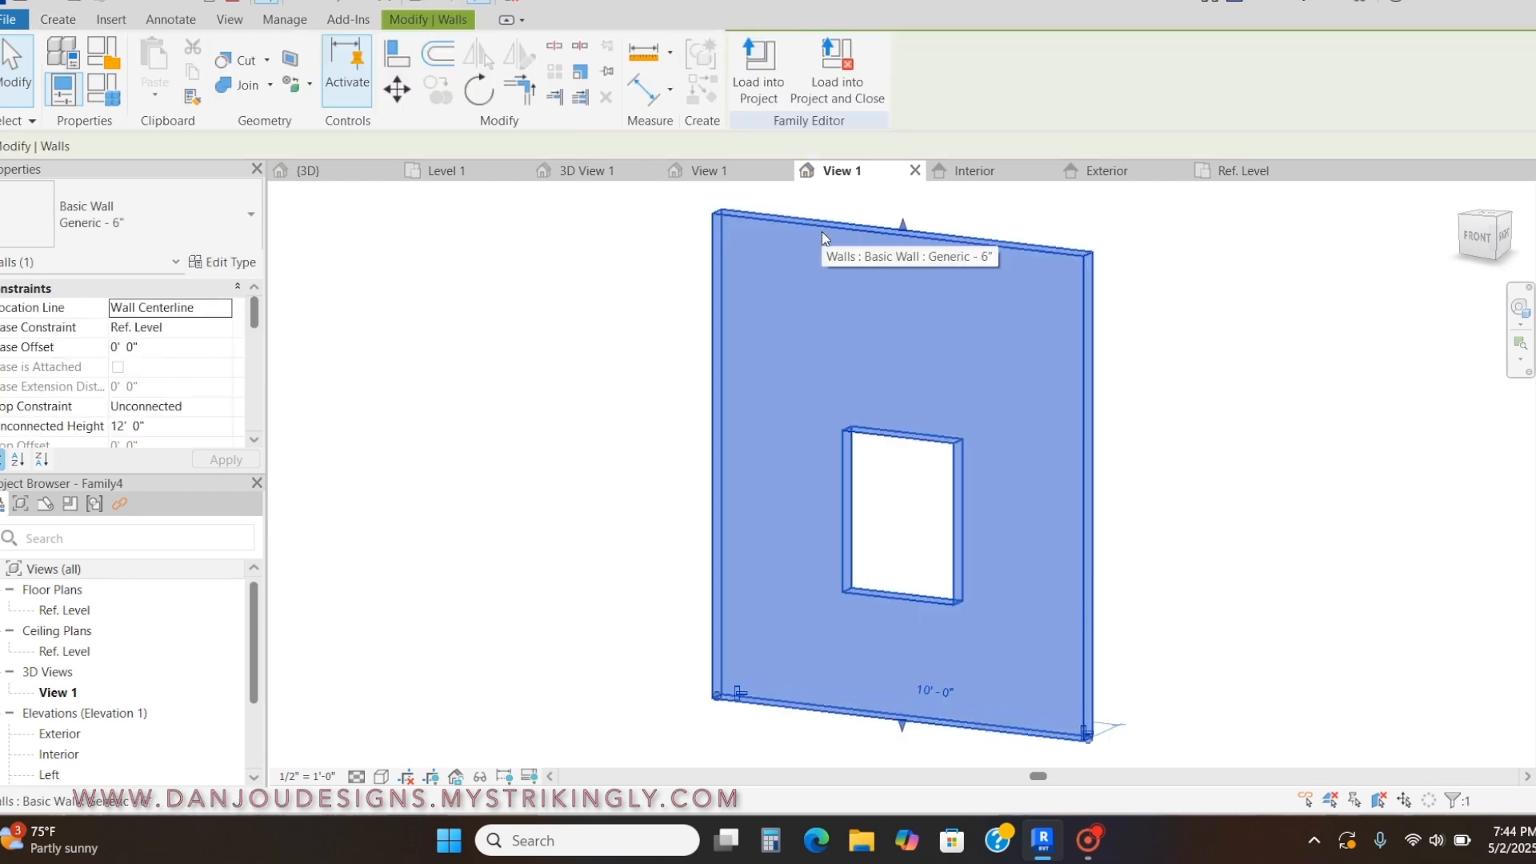
{"action": "left_click", "coordinate": [636, 319]}
{"action": "left_click", "coordinate": [731, 231]}
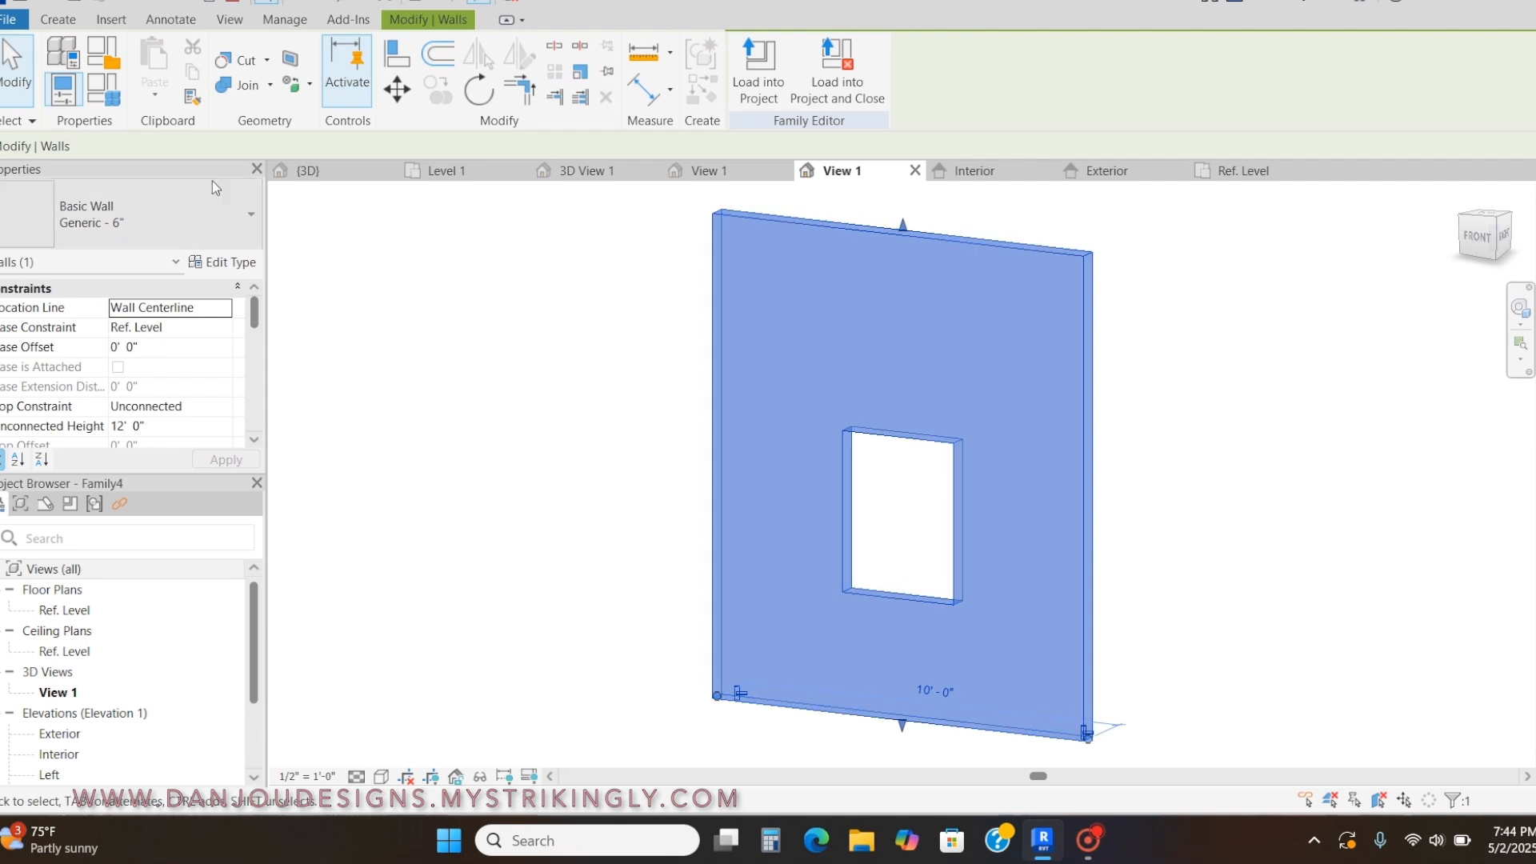
{"action": "left_click", "coordinate": [453, 247]}
{"action": "left_click", "coordinate": [416, 173]}
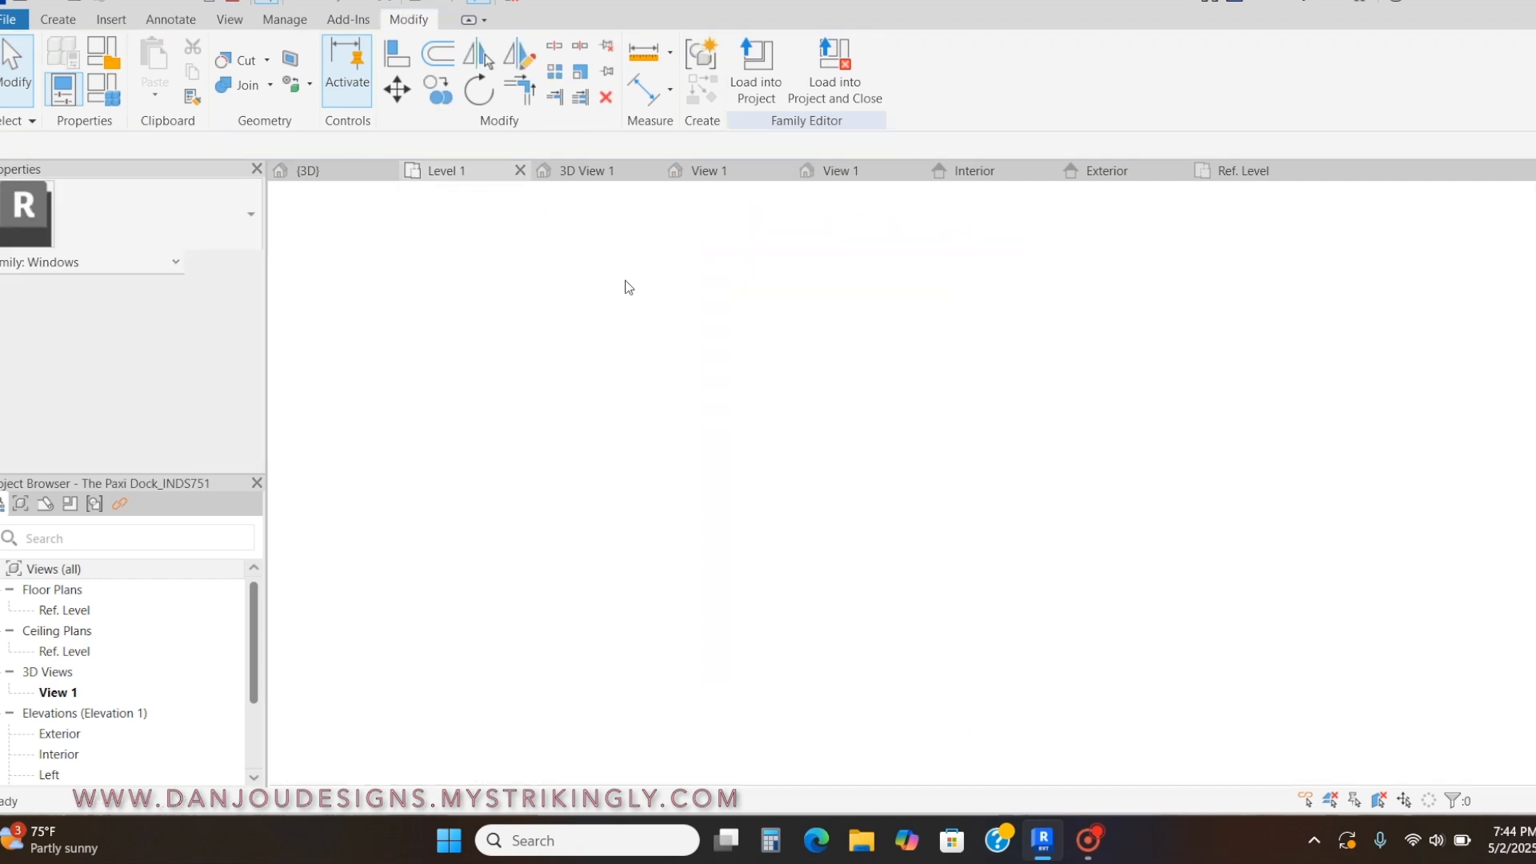
{"action": "scroll", "coordinate": [554, 324], "scroll_direction": "up", "scroll_amount": 2}
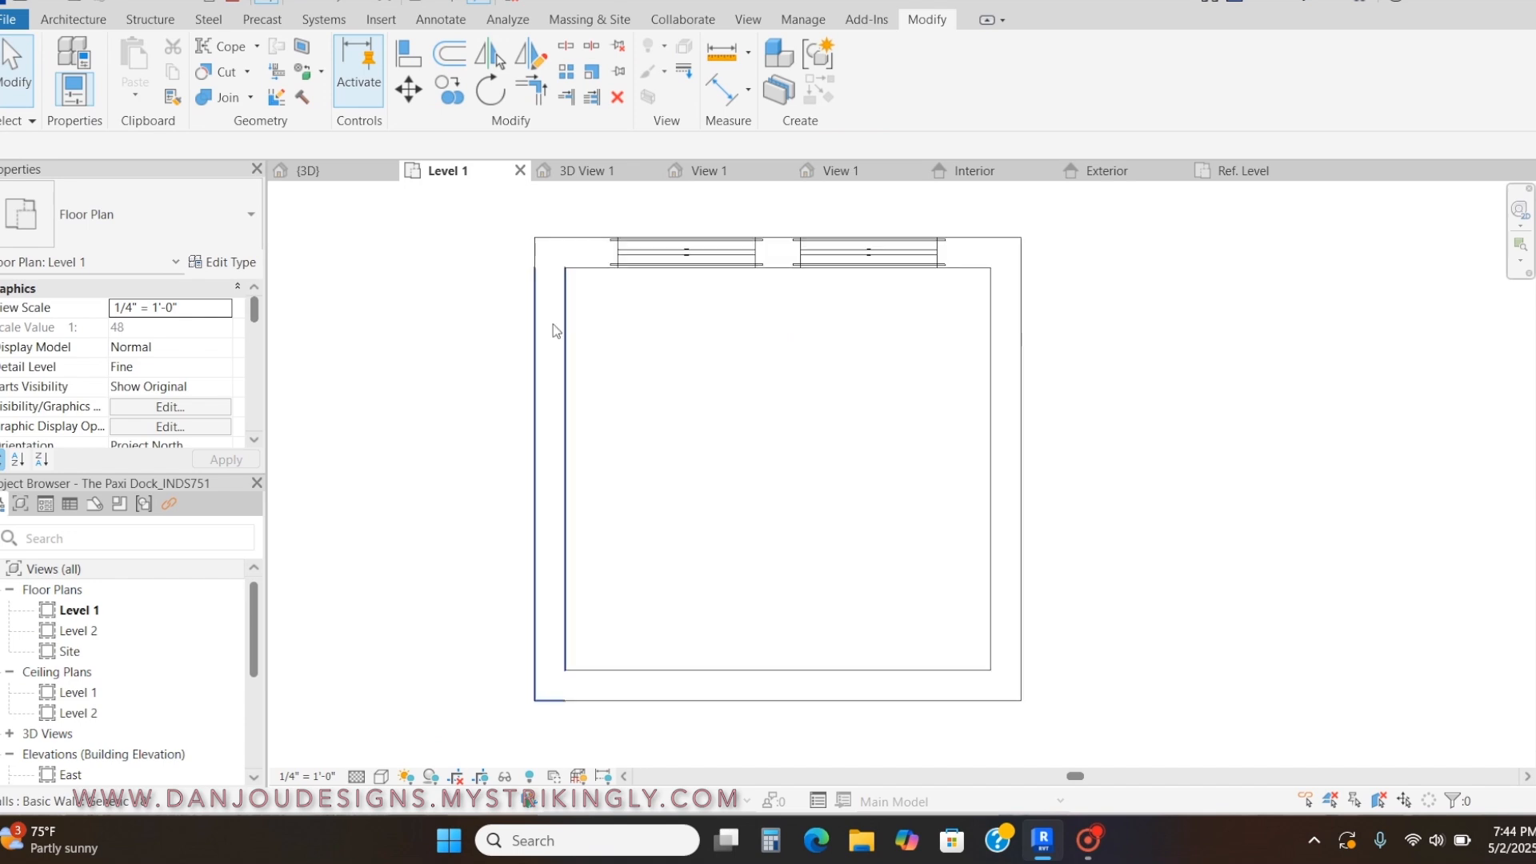
{"action": "left_click", "coordinate": [572, 352]}
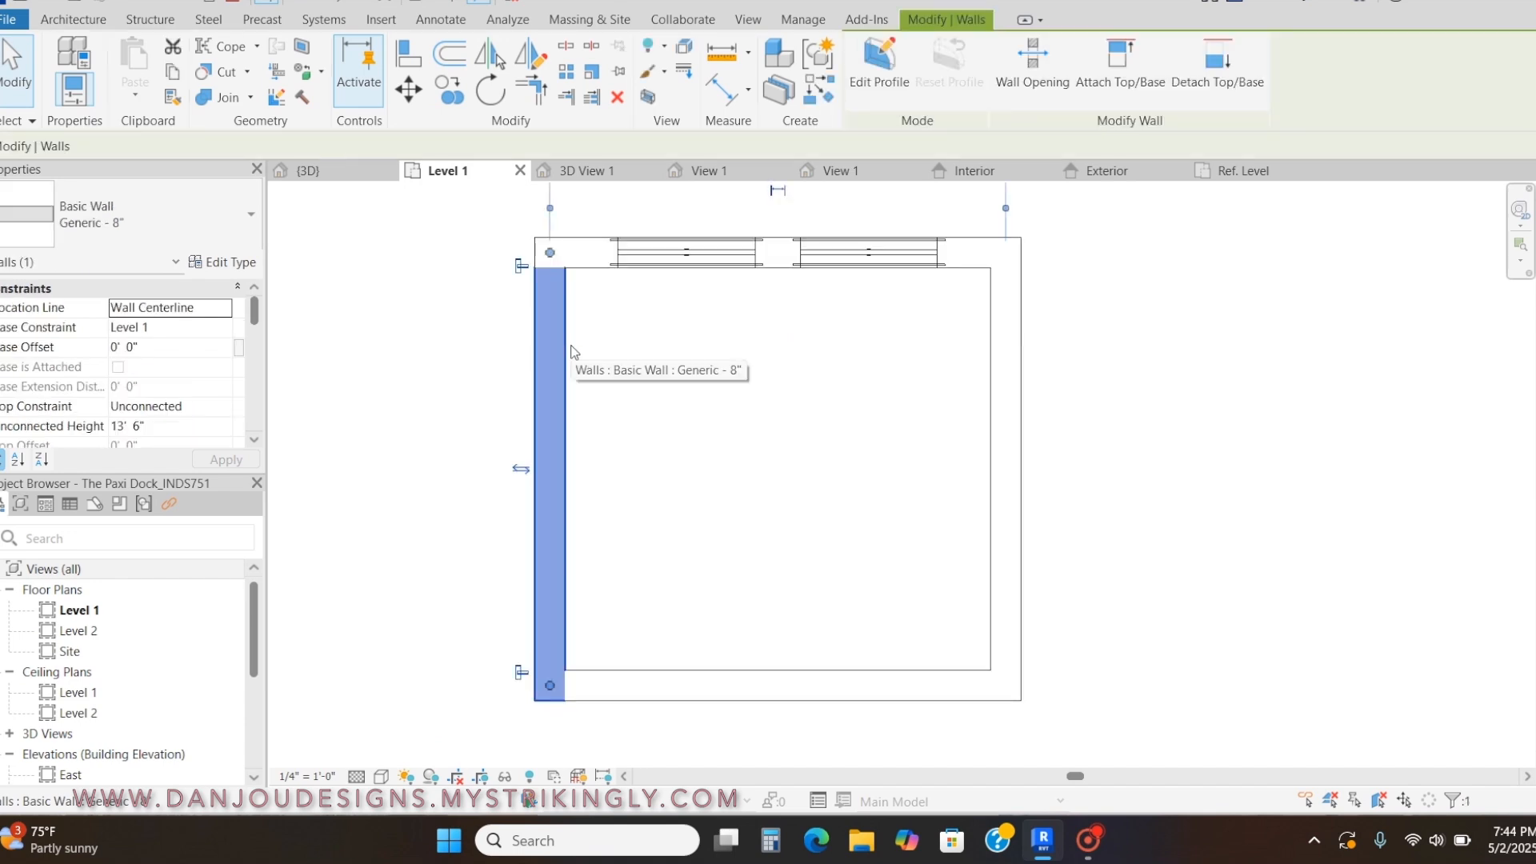
{"action": "left_click", "coordinate": [757, 413]}
Change the window family's host wall to the Basic Wall type Generic - 8".
{"action": "left_click", "coordinate": [840, 170]}
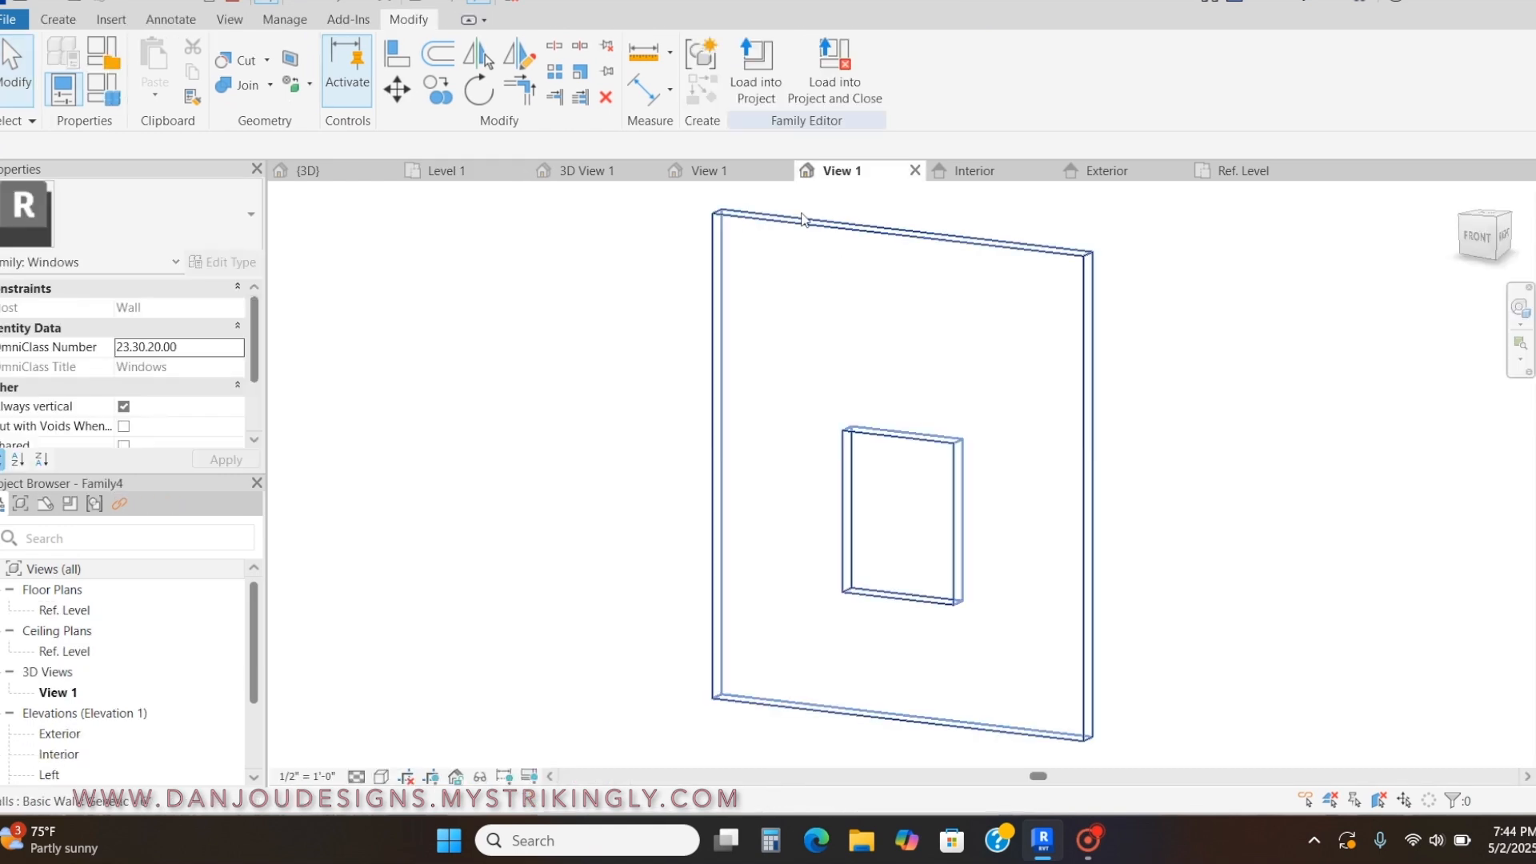
{"action": "left_click", "coordinate": [808, 273]}
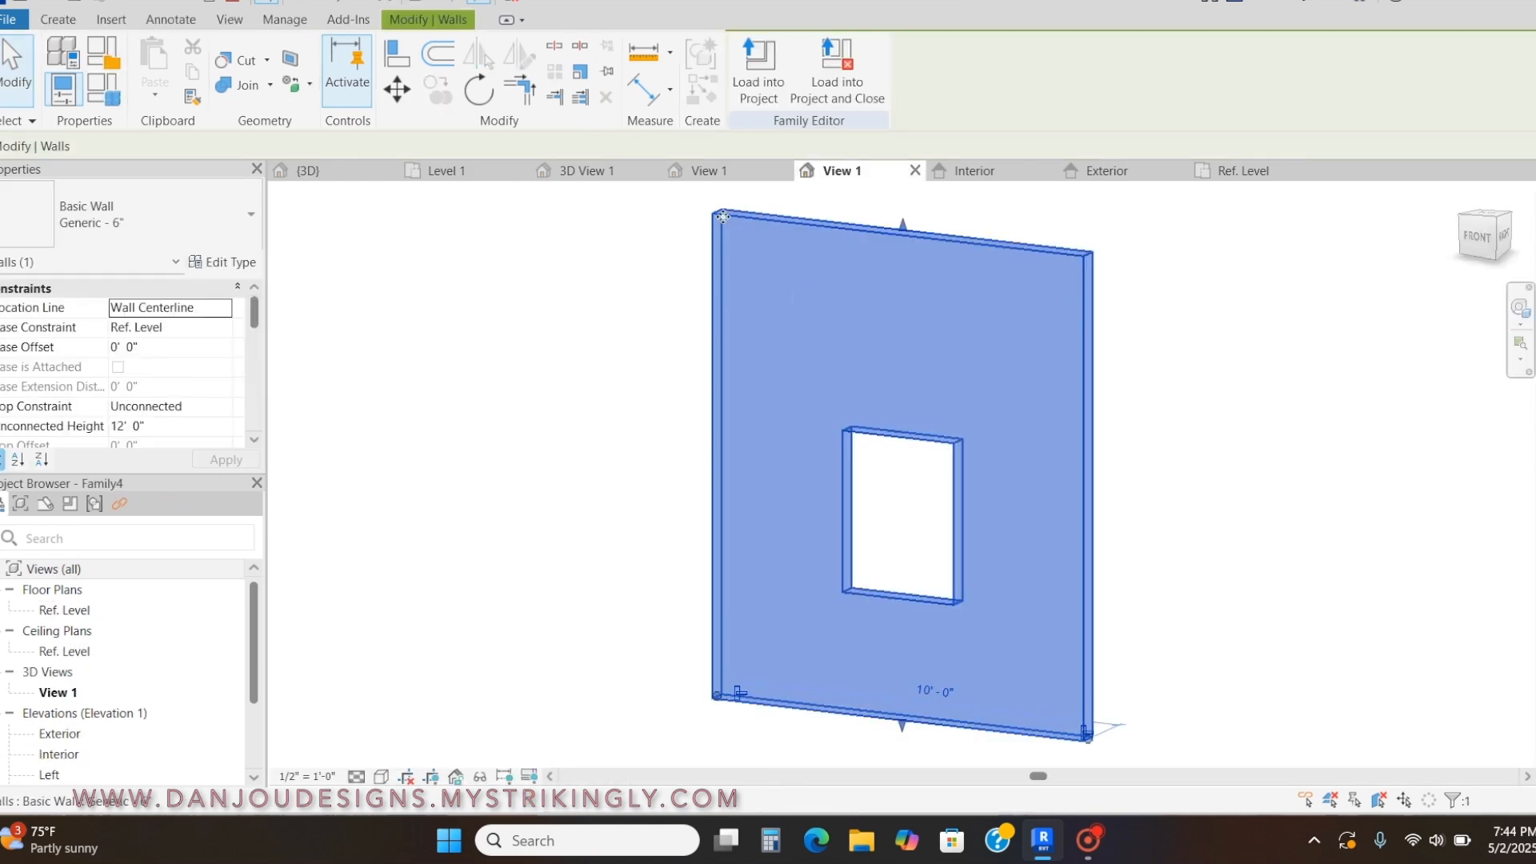
{"action": "left_click", "coordinate": [103, 229]}
{"action": "left_click", "coordinate": [160, 342]}
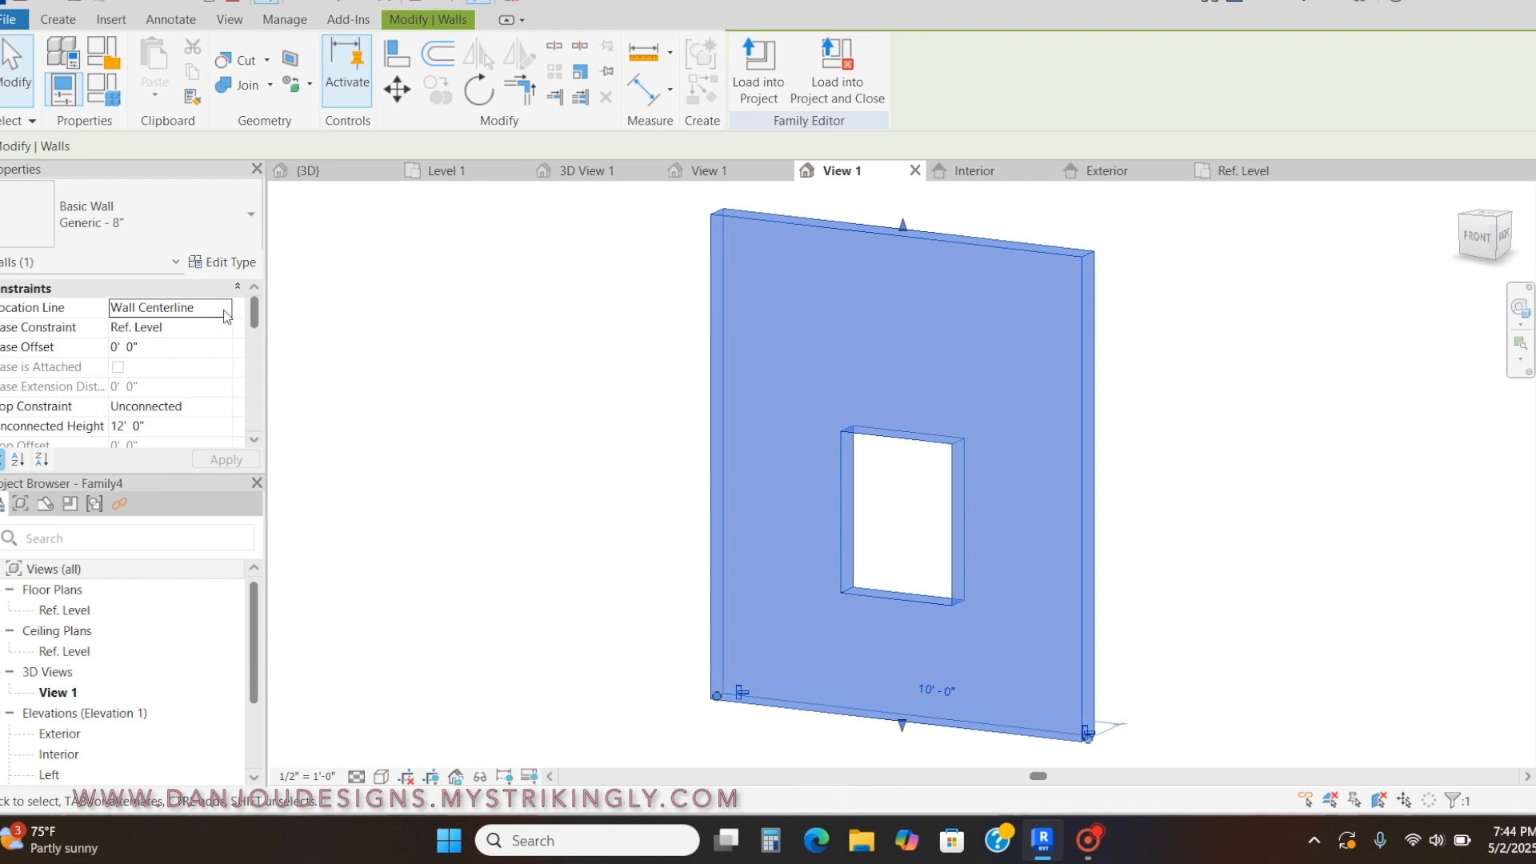
{"action": "left_click", "coordinate": [653, 330]}
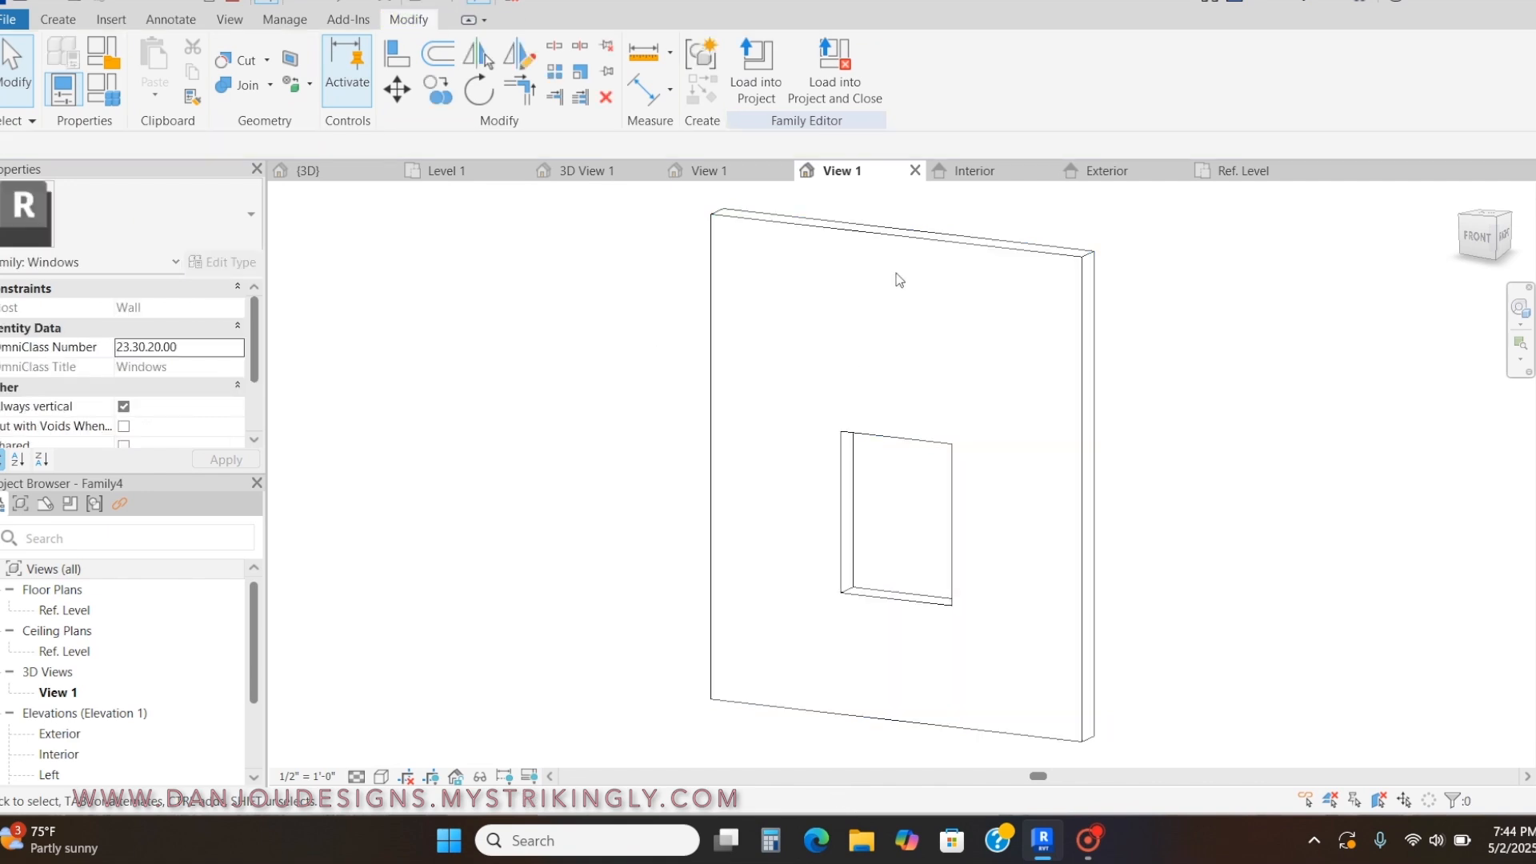
{"action": "left_click", "coordinate": [882, 232]}
{"action": "left_click", "coordinate": [589, 339]}
{"action": "left_click", "coordinate": [893, 451]}
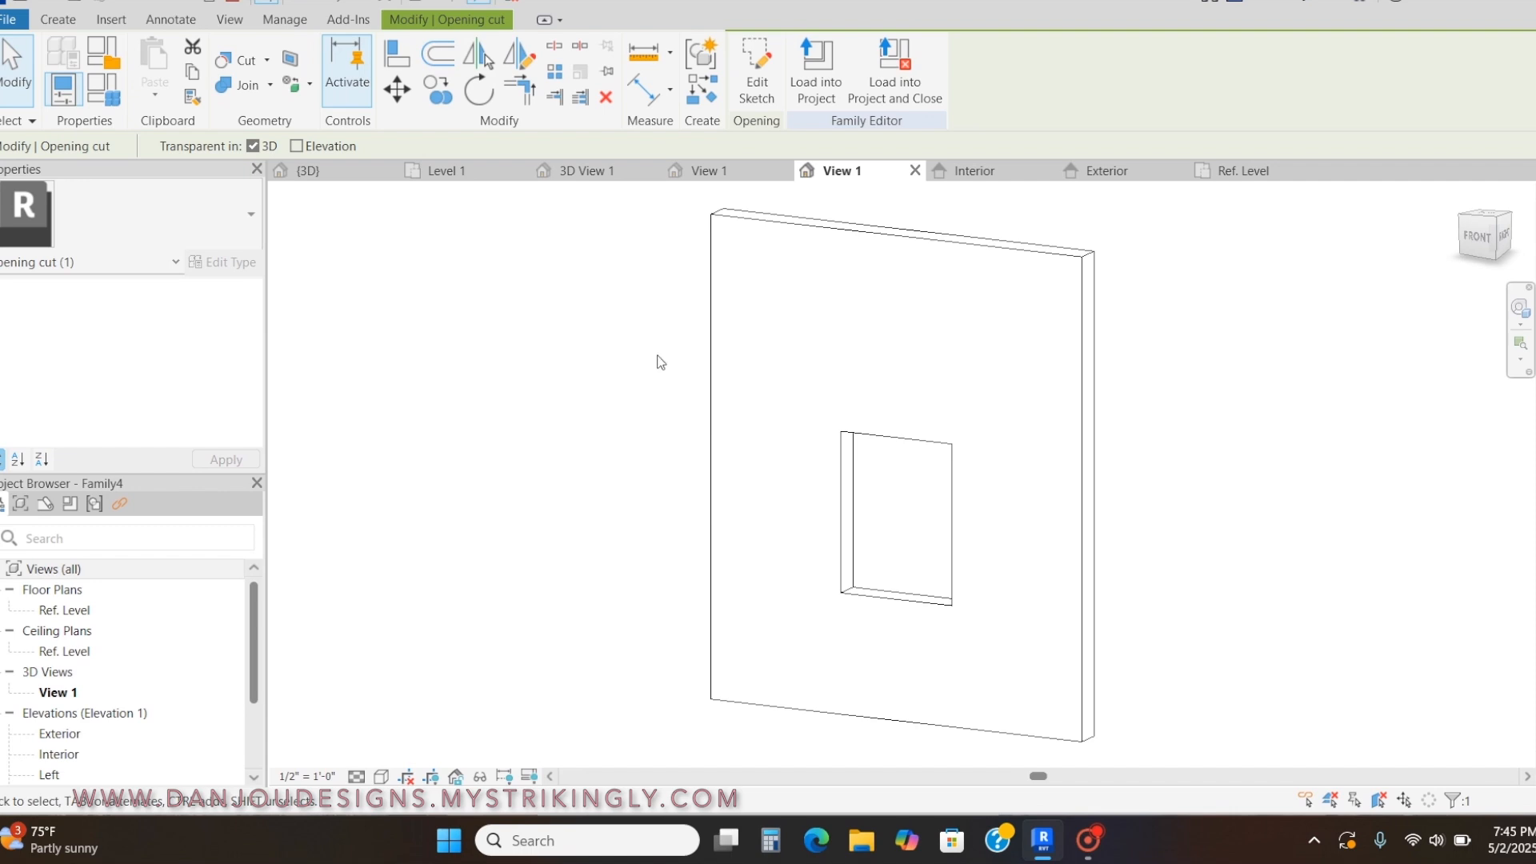
{"action": "left_click", "coordinate": [612, 328]}
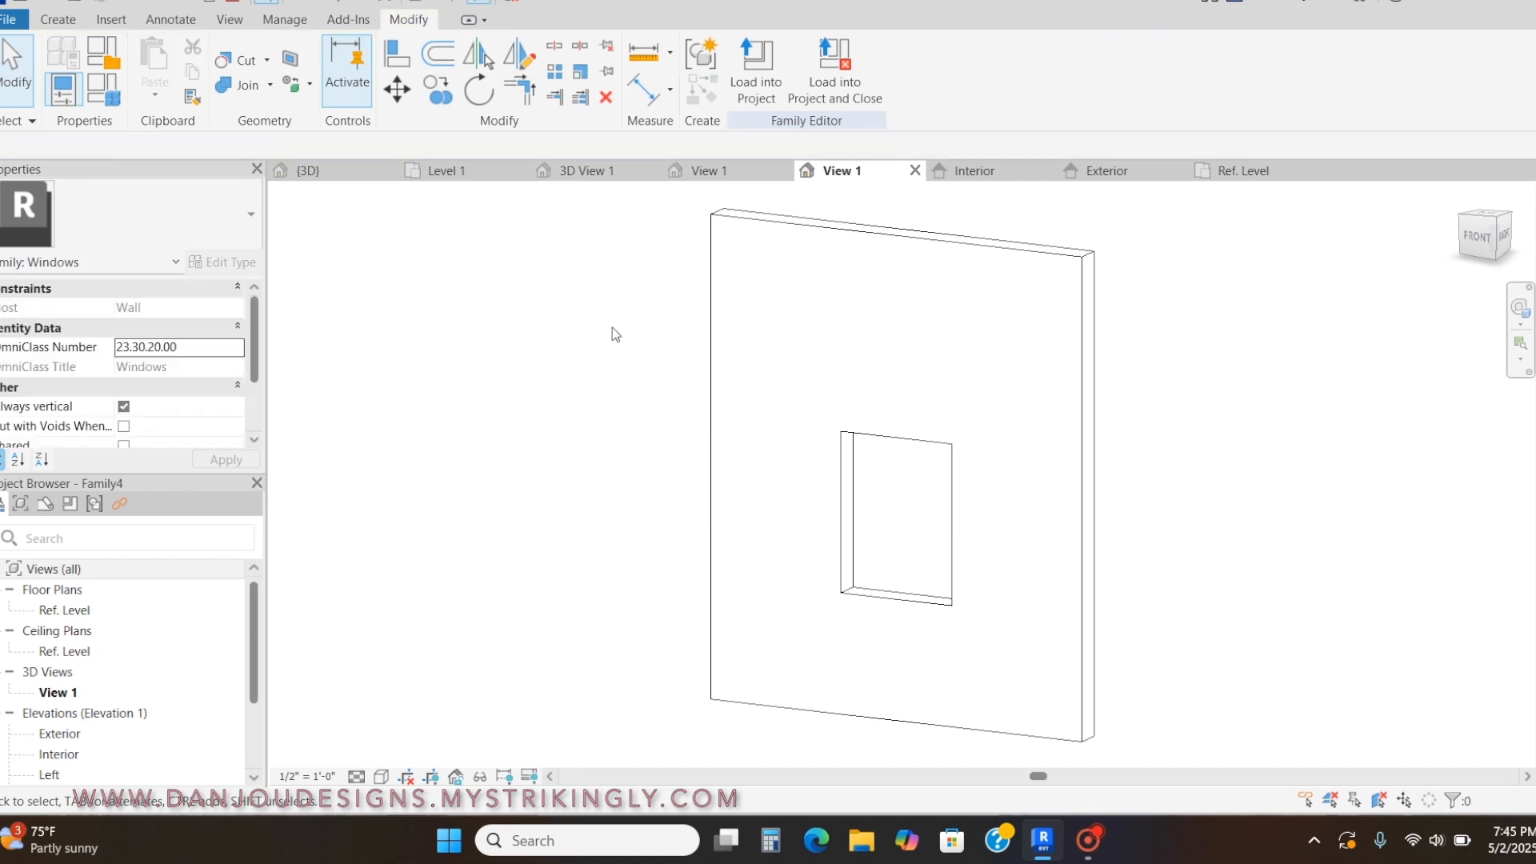
Edit the opening cut's sketch in the Interior elevation and delete its top boundary line.
{"action": "left_click", "coordinate": [971, 171]}
{"action": "scroll", "coordinate": [861, 497], "scroll_direction": "up", "scroll_amount": 4}
{"action": "middle_click_drag", "start_coordinate": [864, 500], "coordinate": [847, 458]}
{"action": "left_click", "coordinate": [848, 355]}
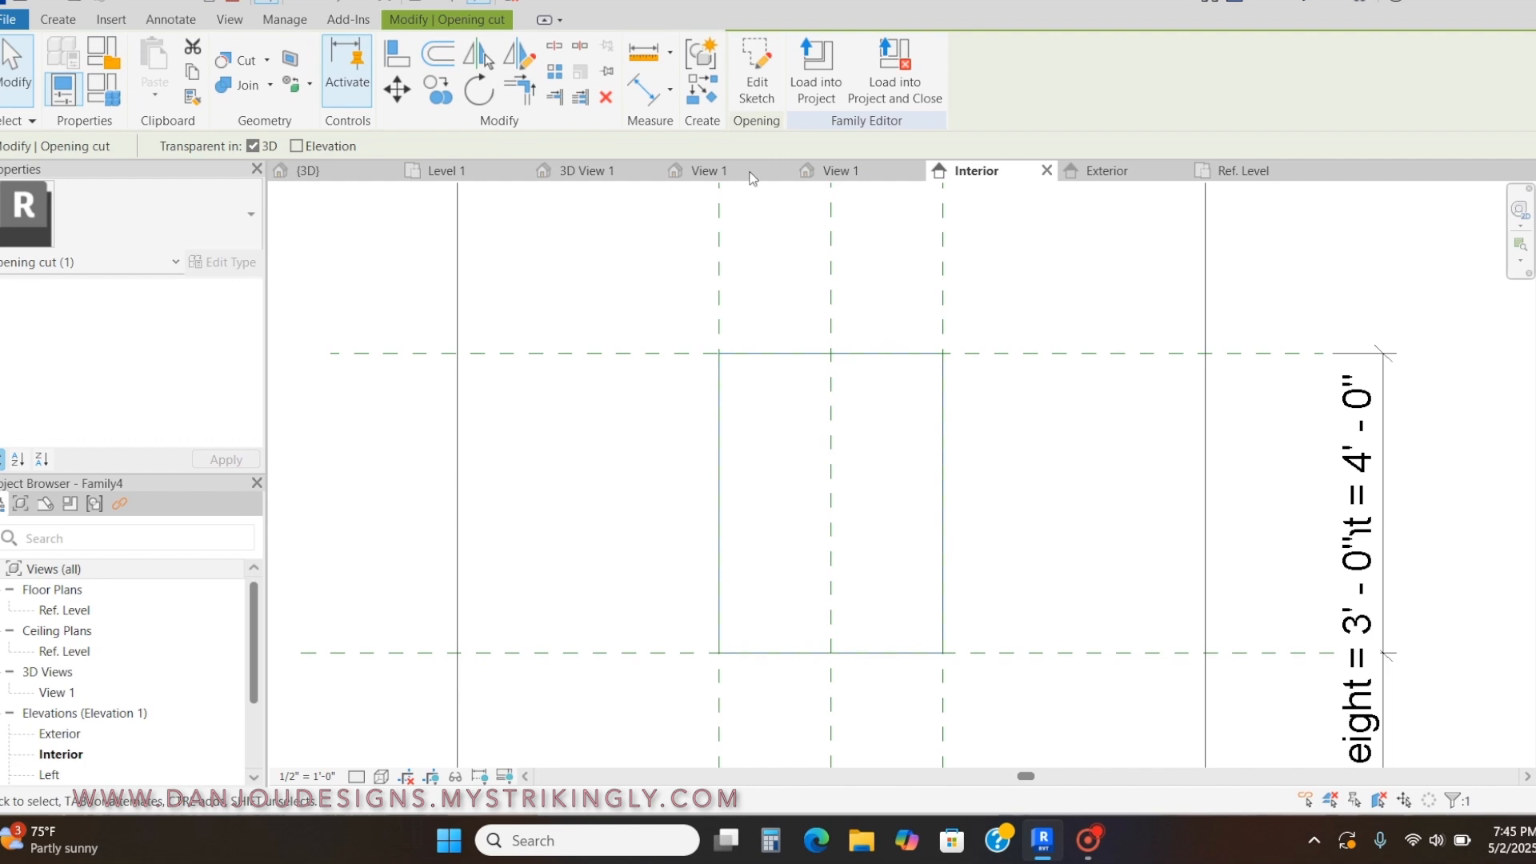
{"action": "left_click", "coordinate": [757, 87]}
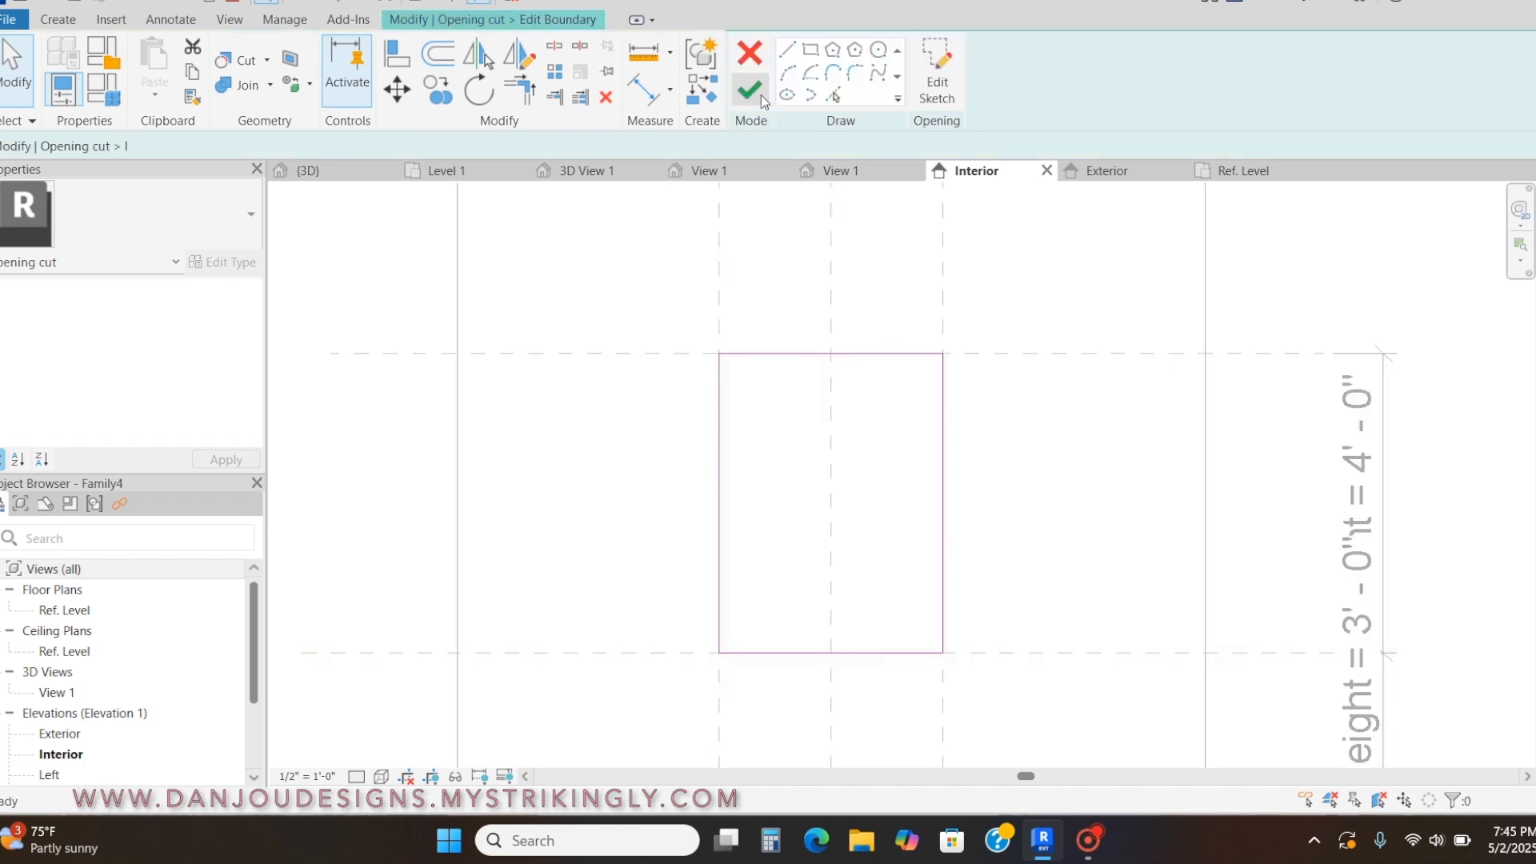
{"action": "left_click", "coordinate": [880, 354]}
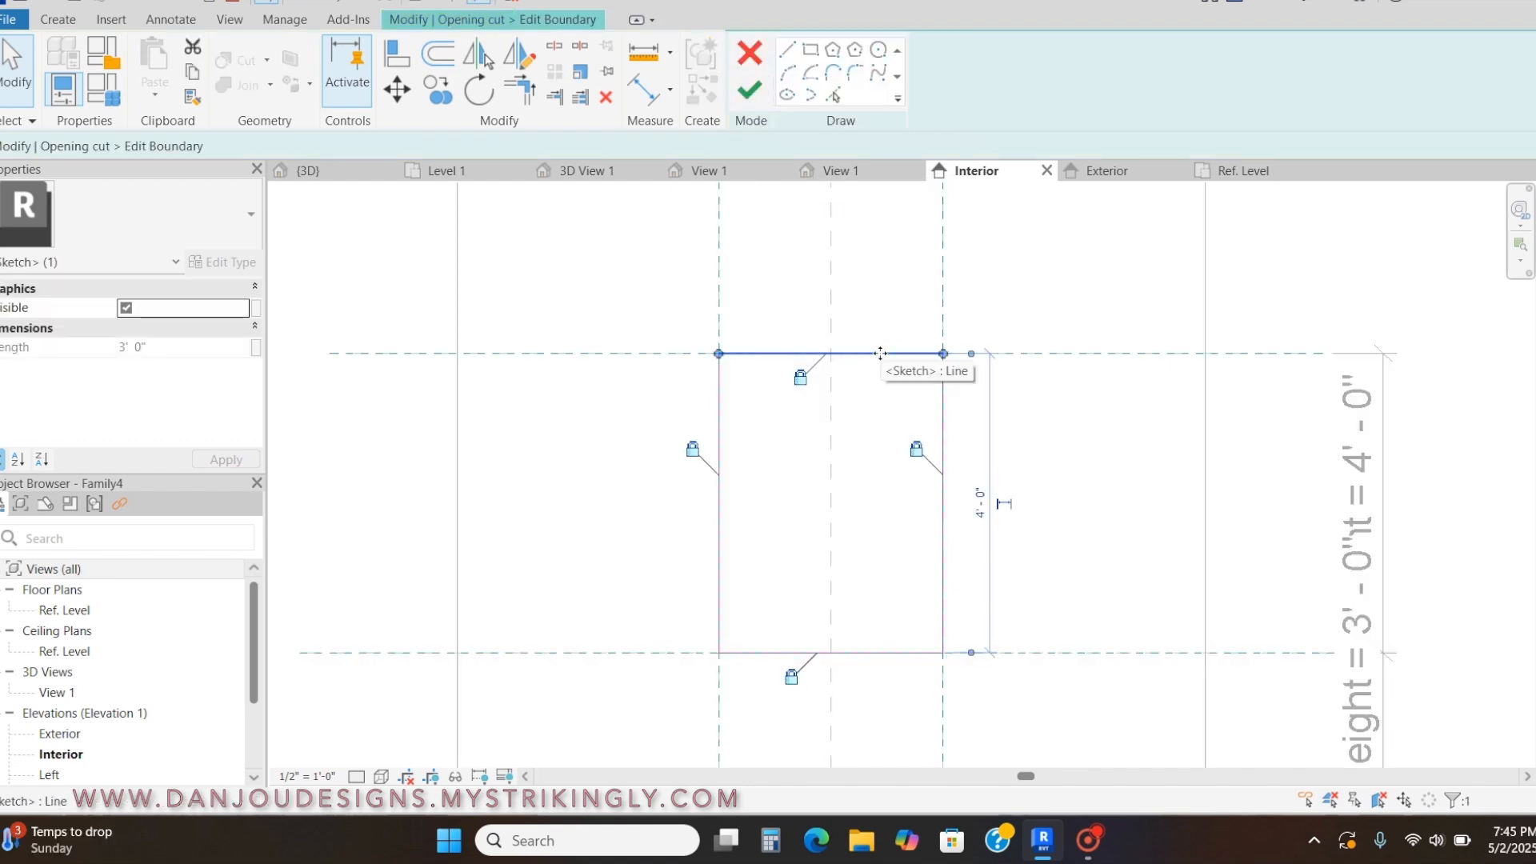
{"action": "key", "text": "Delete"}
Close the opening's boundary with a semicircular arc of 1' 6" radius between the tops of the two side lines.
{"action": "left_click", "coordinate": [788, 73]}
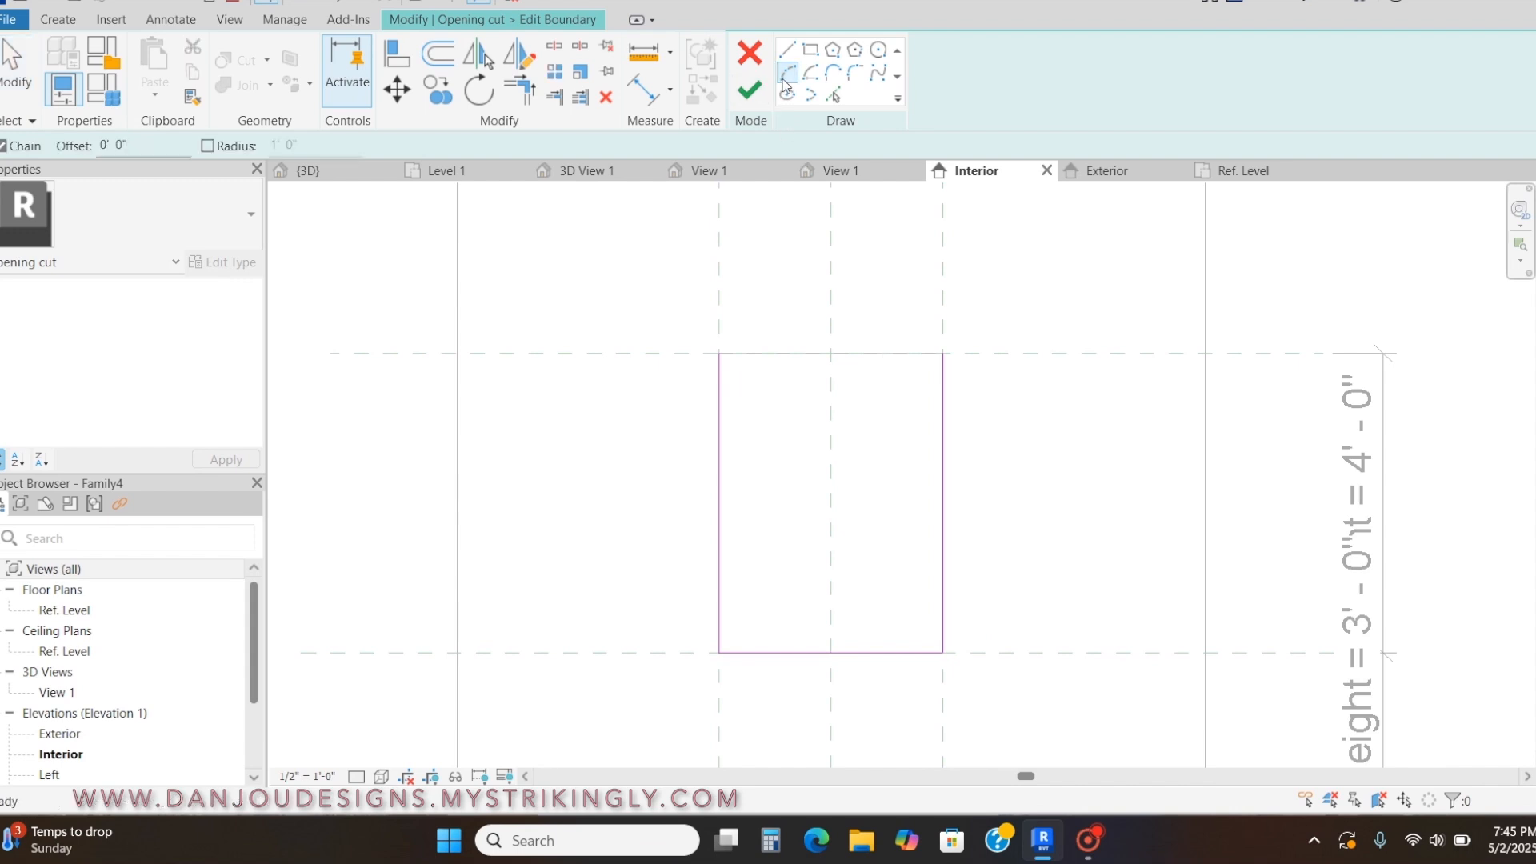
{"action": "left_click", "coordinate": [719, 353]}
{"action": "left_click", "coordinate": [943, 353]}
{"action": "left_click", "coordinate": [832, 239]}
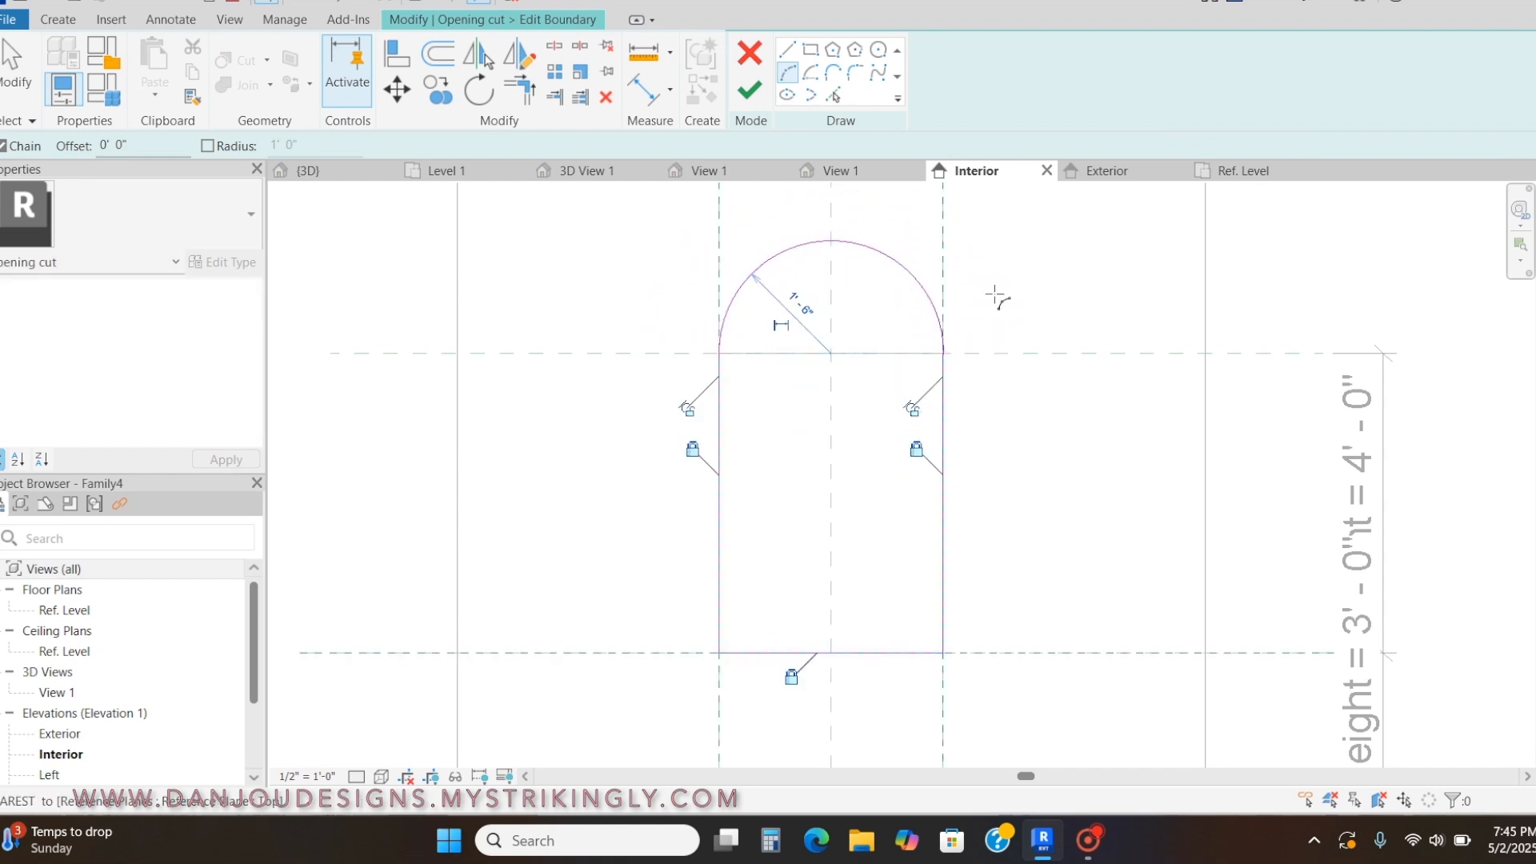
{"action": "key", "text": "Escape"}
{"action": "key", "text": "Escape"}
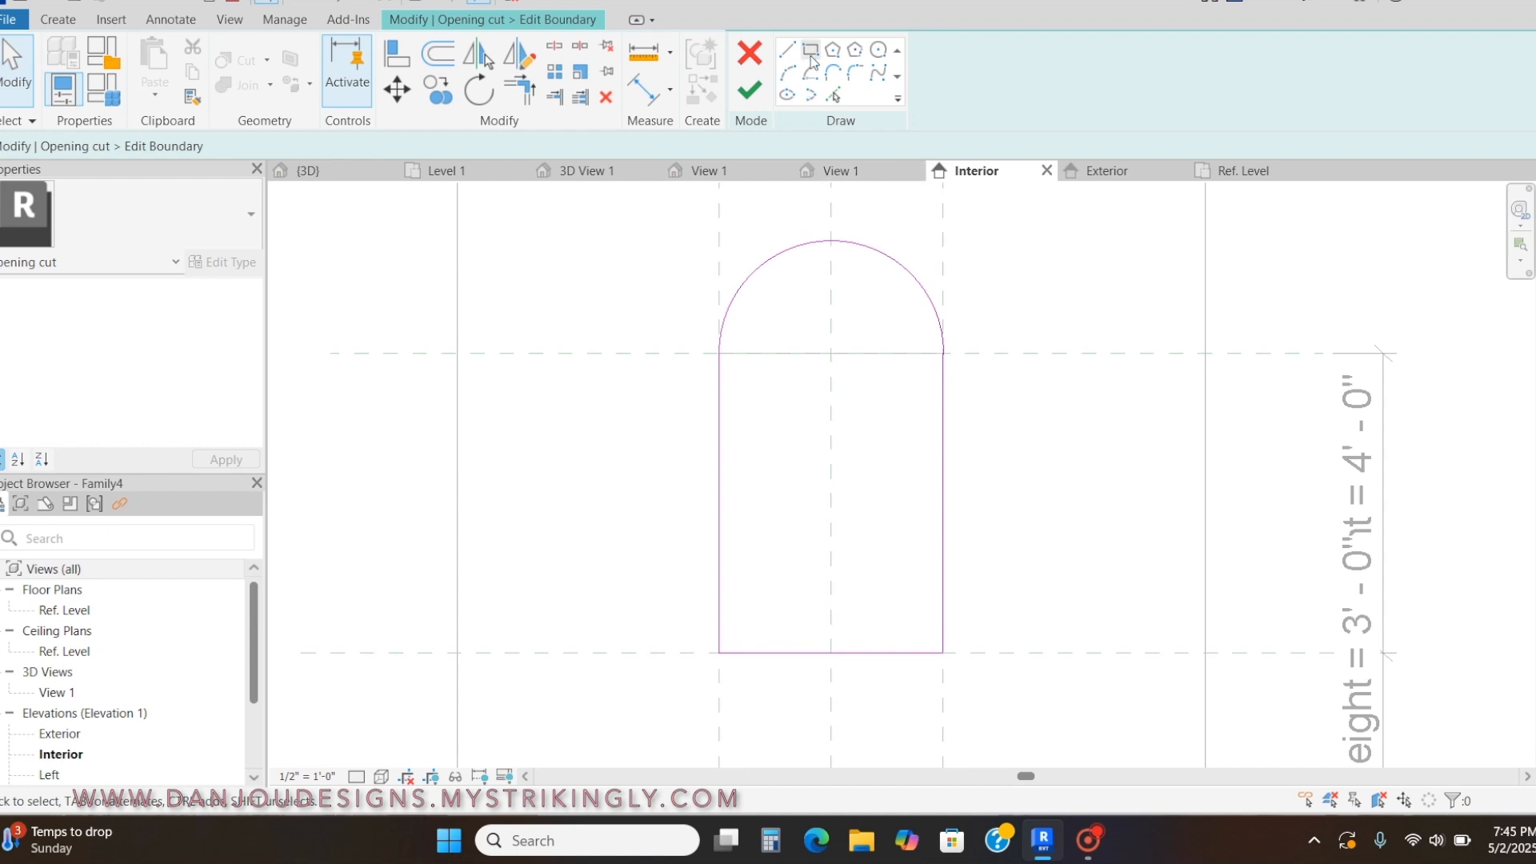
{"action": "left_click", "coordinate": [878, 48]}
{"action": "left_click", "coordinate": [831, 439]}
{"action": "key", "text": "Escape"}
{"action": "key", "text": "Escape"}
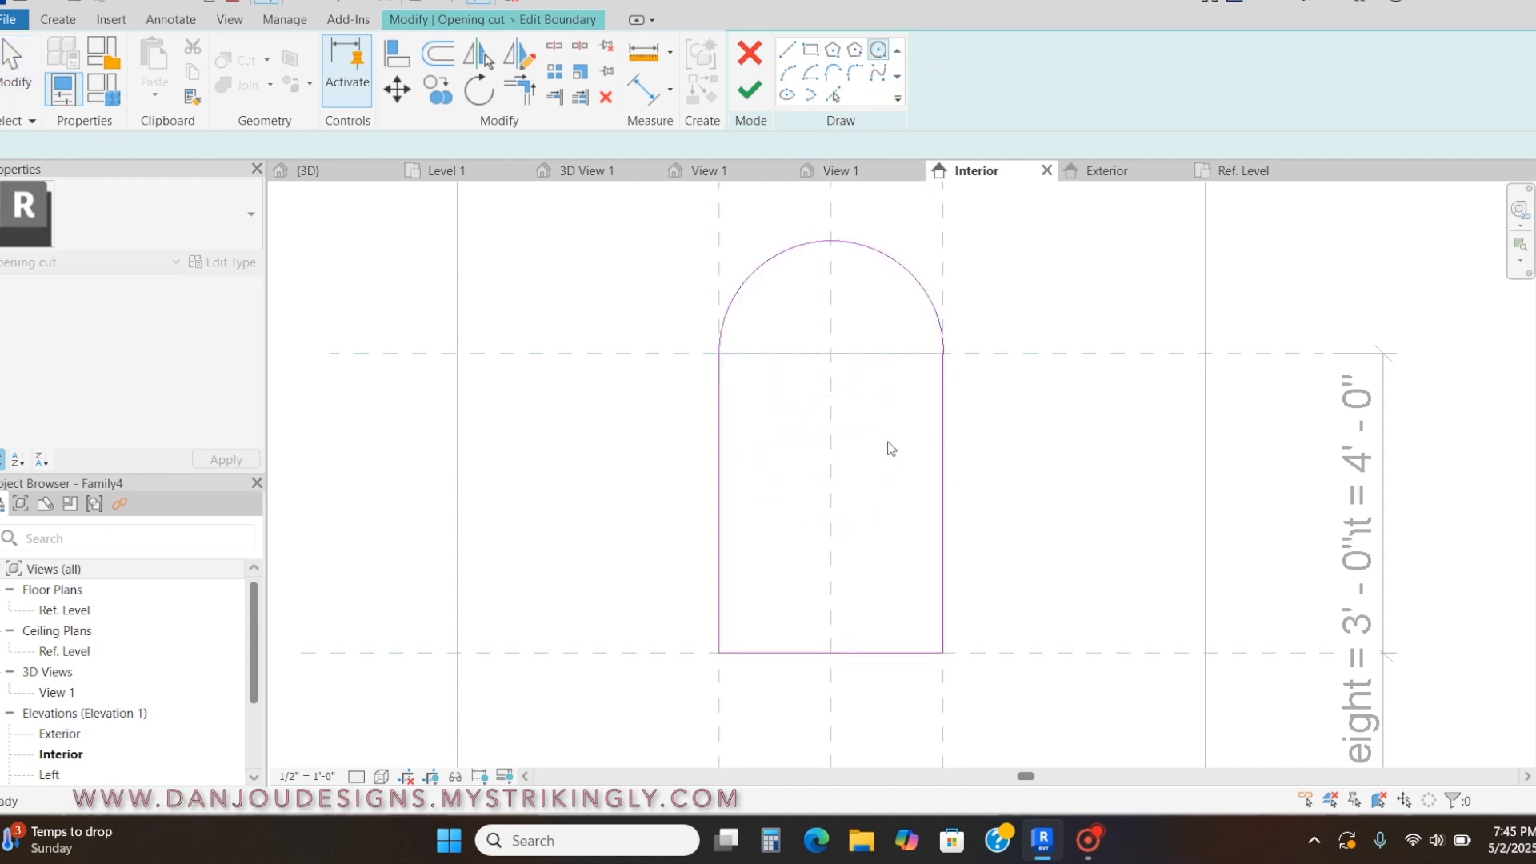
Finish the opening cut's boundary edit and check the arched opening in the family's 3D view.
{"action": "left_click", "coordinate": [749, 91]}
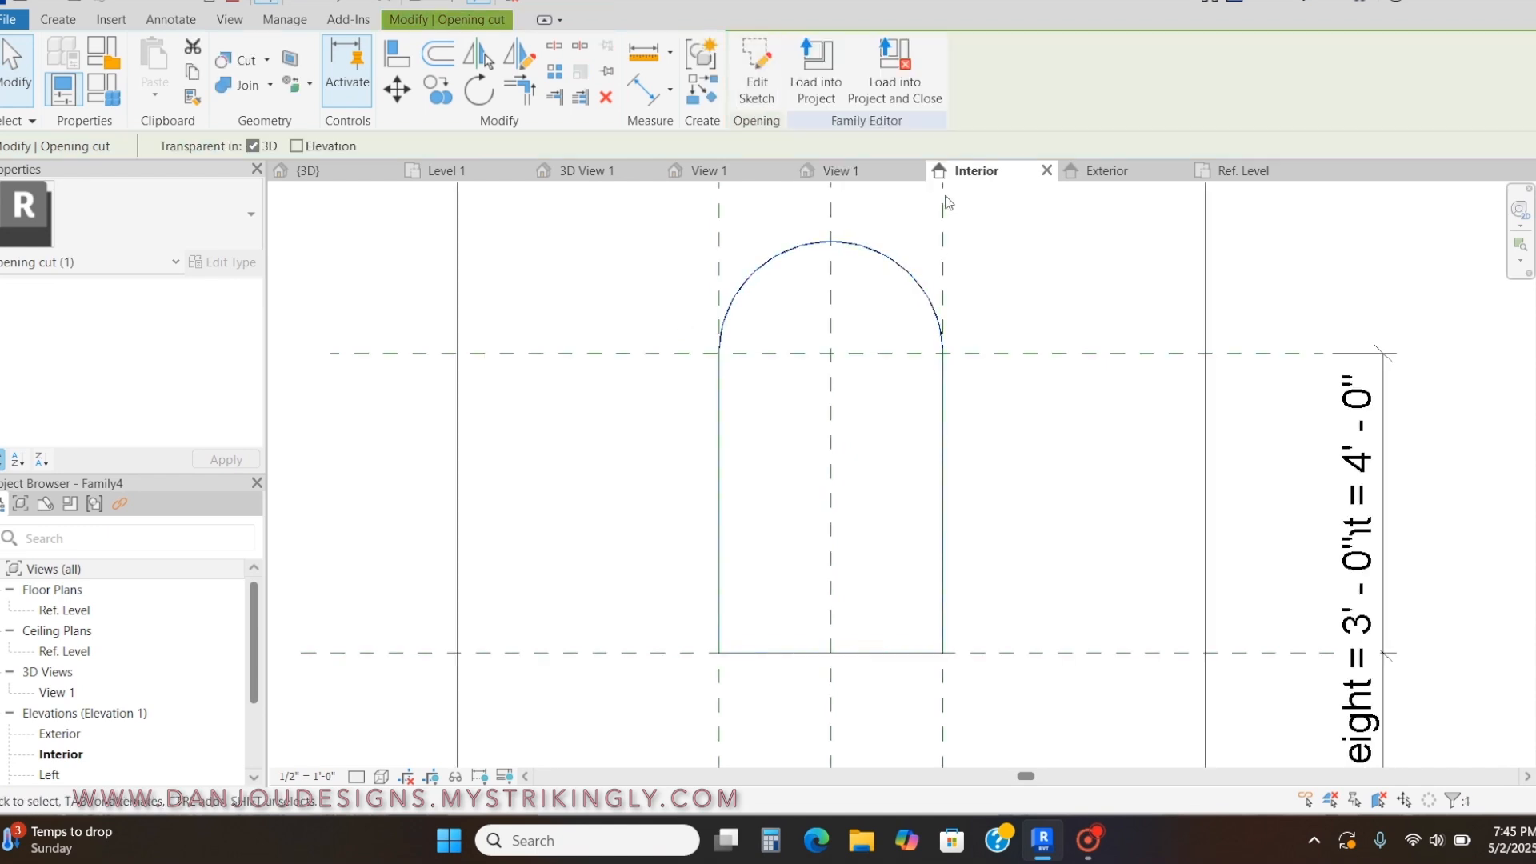
{"action": "left_click", "coordinate": [836, 170]}
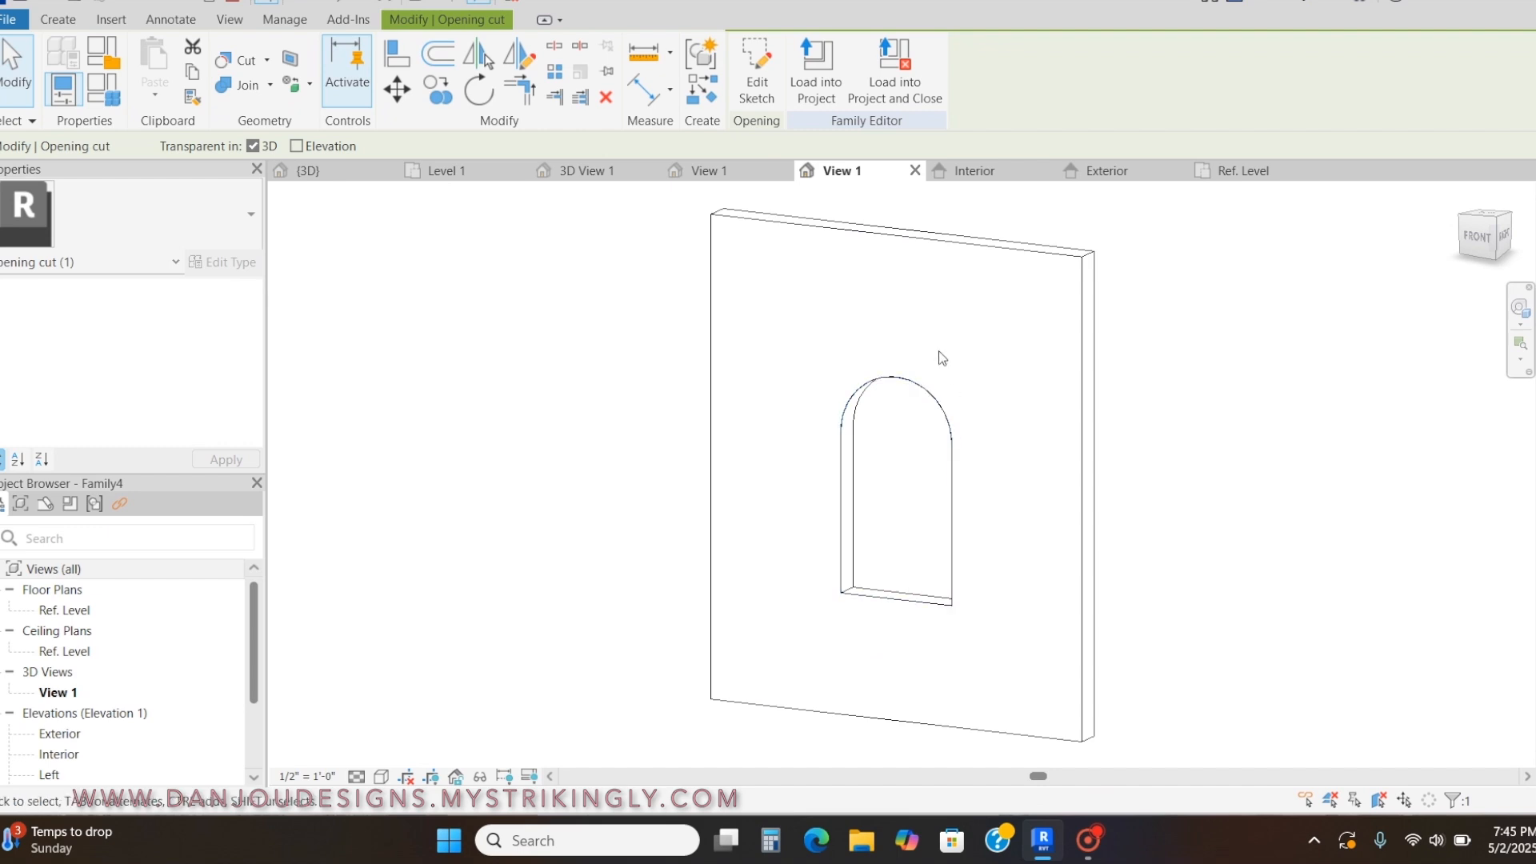
Start an Extrusion in the Interior elevation and trace the arched opening as its profile, with straight sides, a base and a 1' 6" radius arc.
{"action": "left_click", "coordinate": [990, 169]}
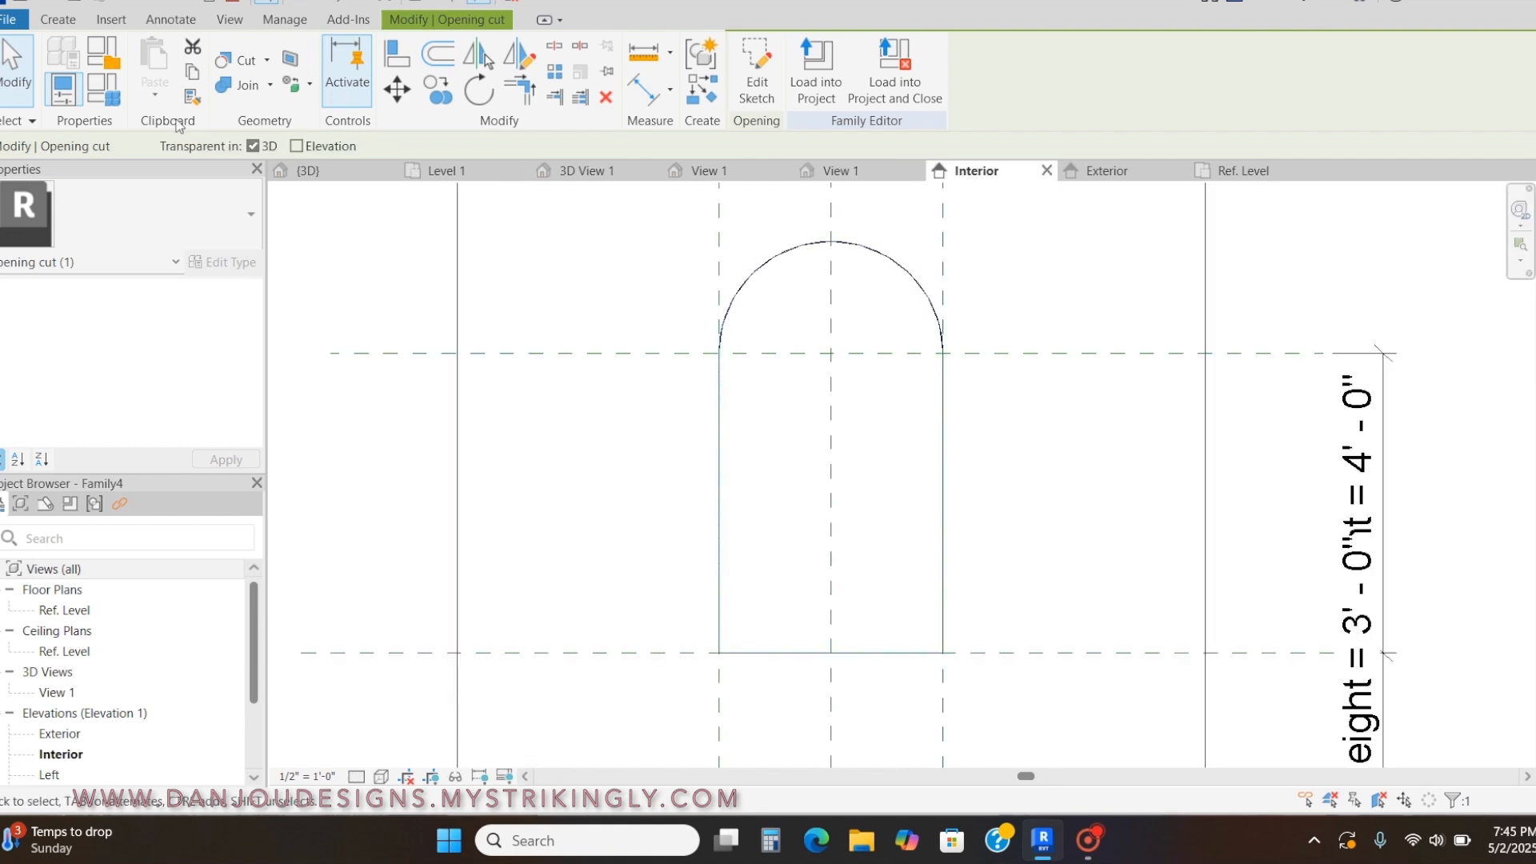
{"action": "left_click", "coordinate": [56, 18]}
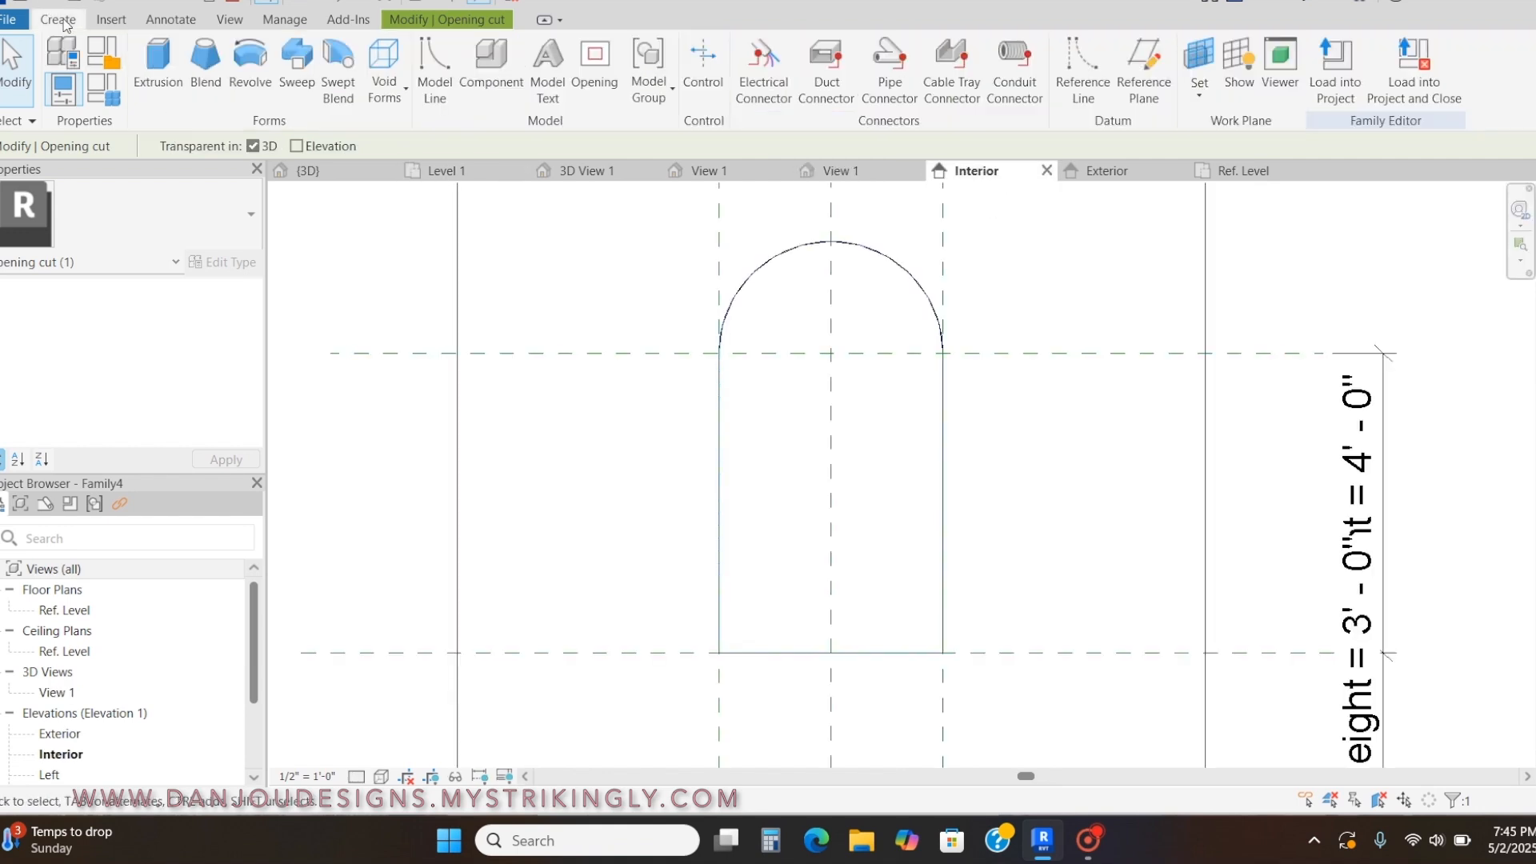
{"action": "left_click", "coordinate": [159, 72]}
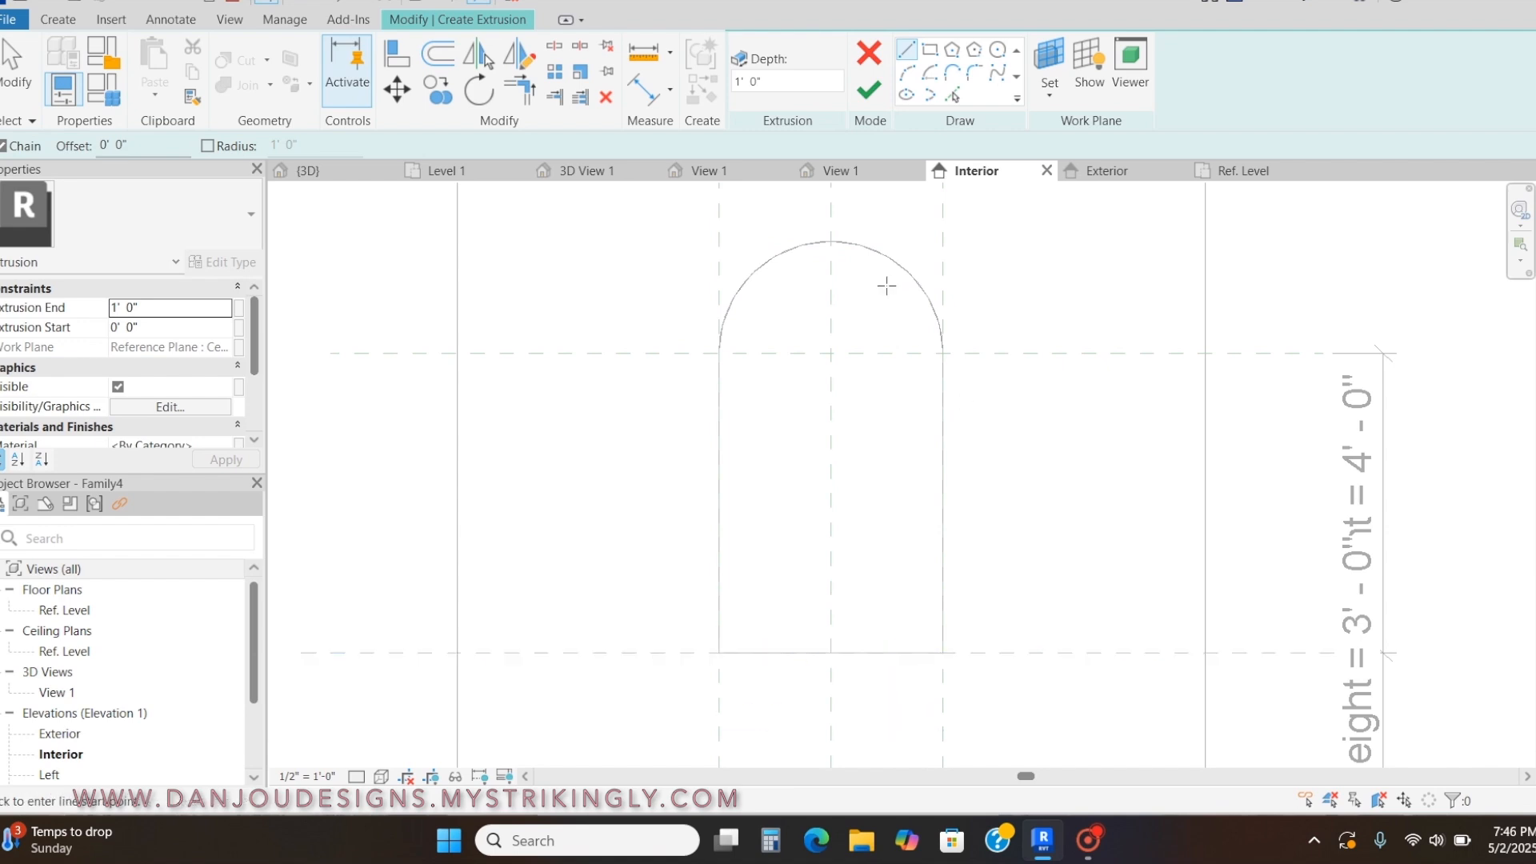
{"action": "left_click", "coordinate": [942, 353]}
{"action": "left_click", "coordinate": [943, 651]}
{"action": "left_click", "coordinate": [718, 651]}
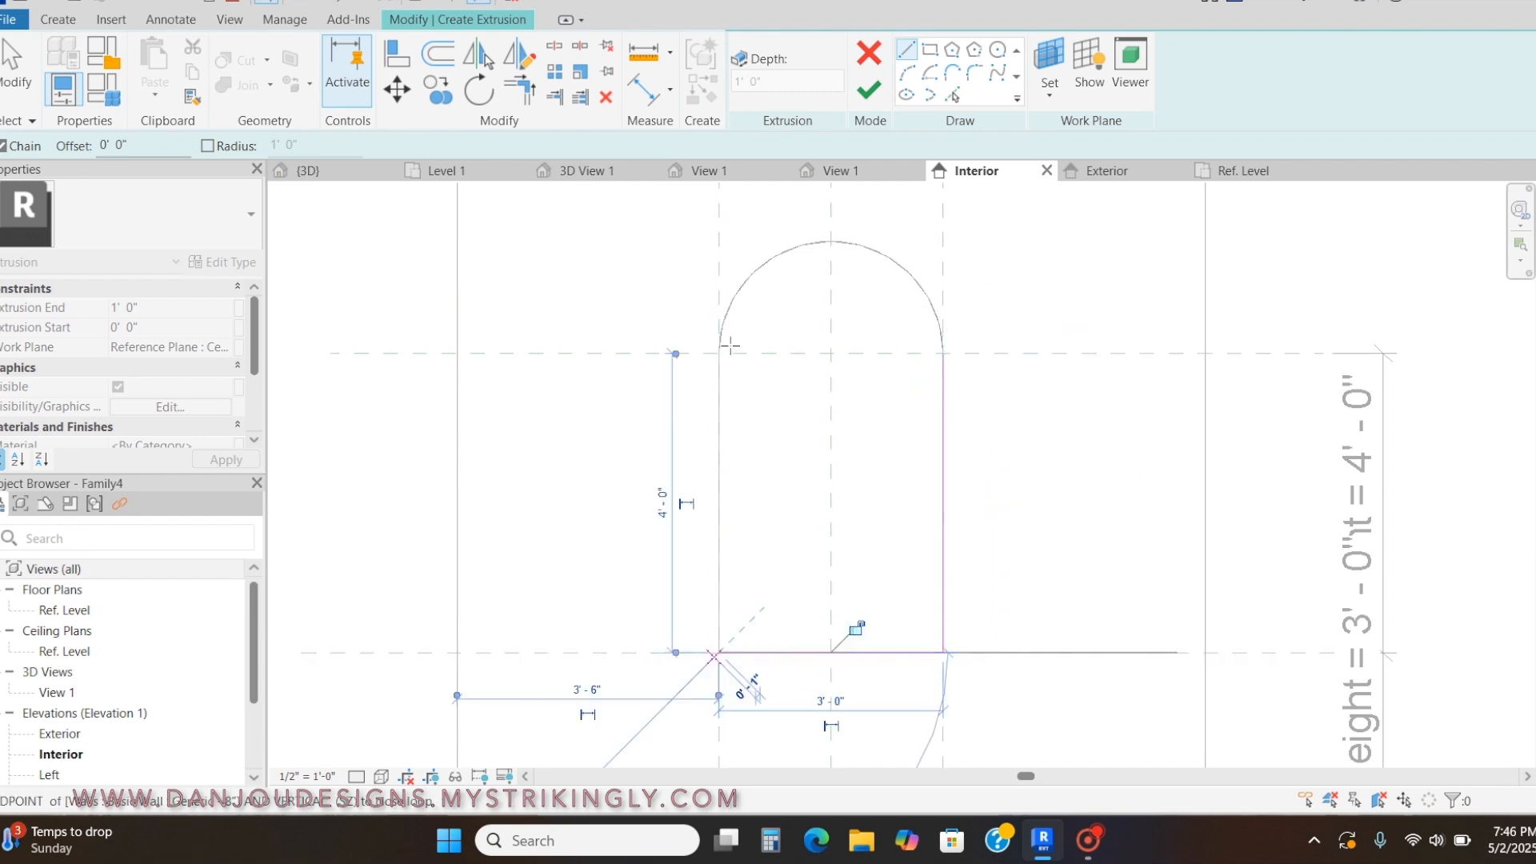
{"action": "left_click", "coordinate": [720, 348]}
{"action": "left_click", "coordinate": [907, 75]}
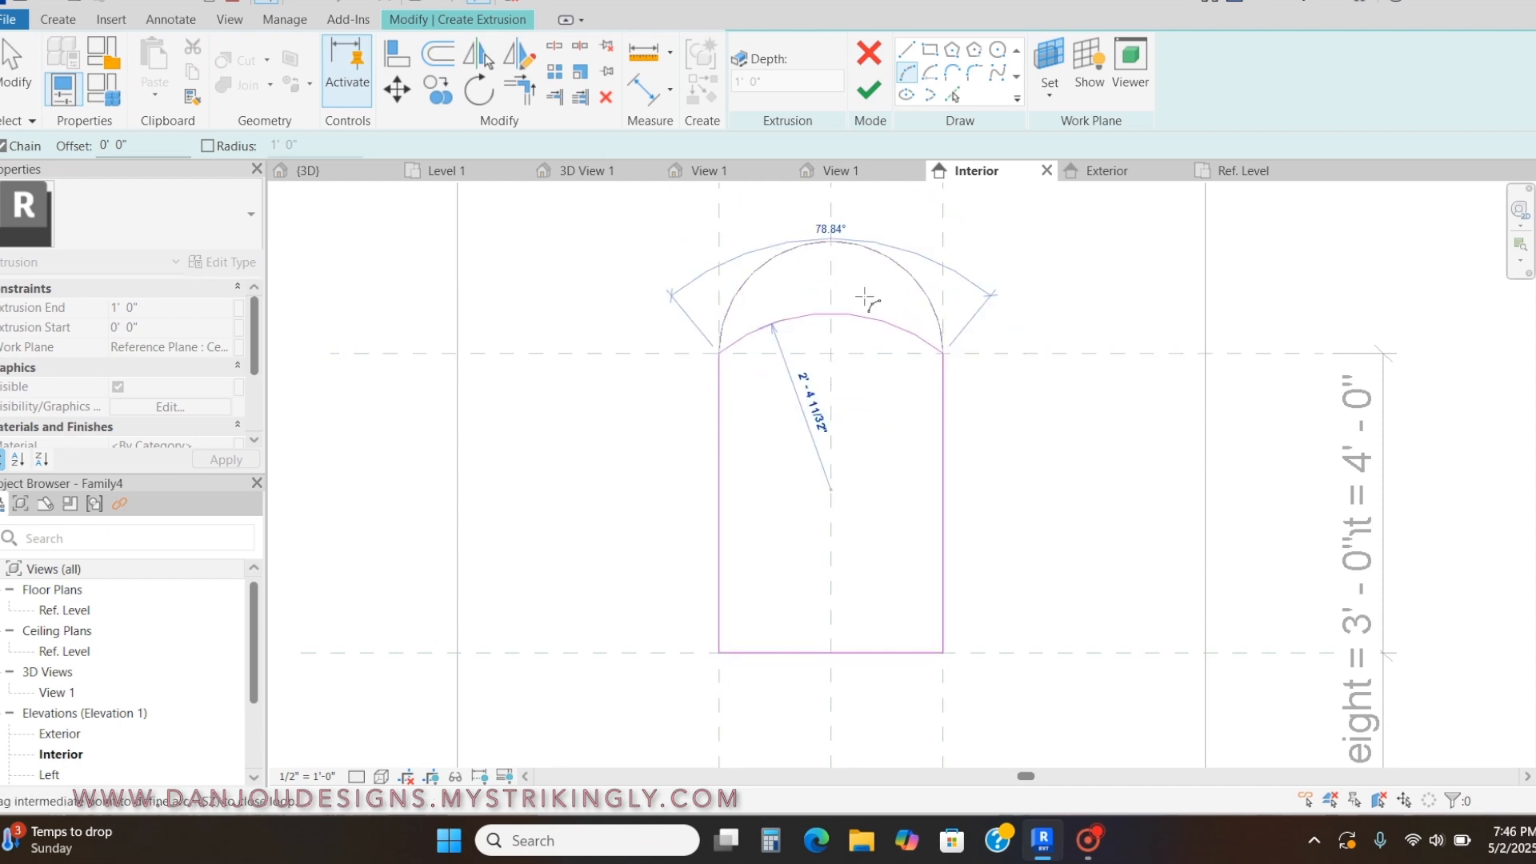
{"action": "left_click", "coordinate": [836, 247]}
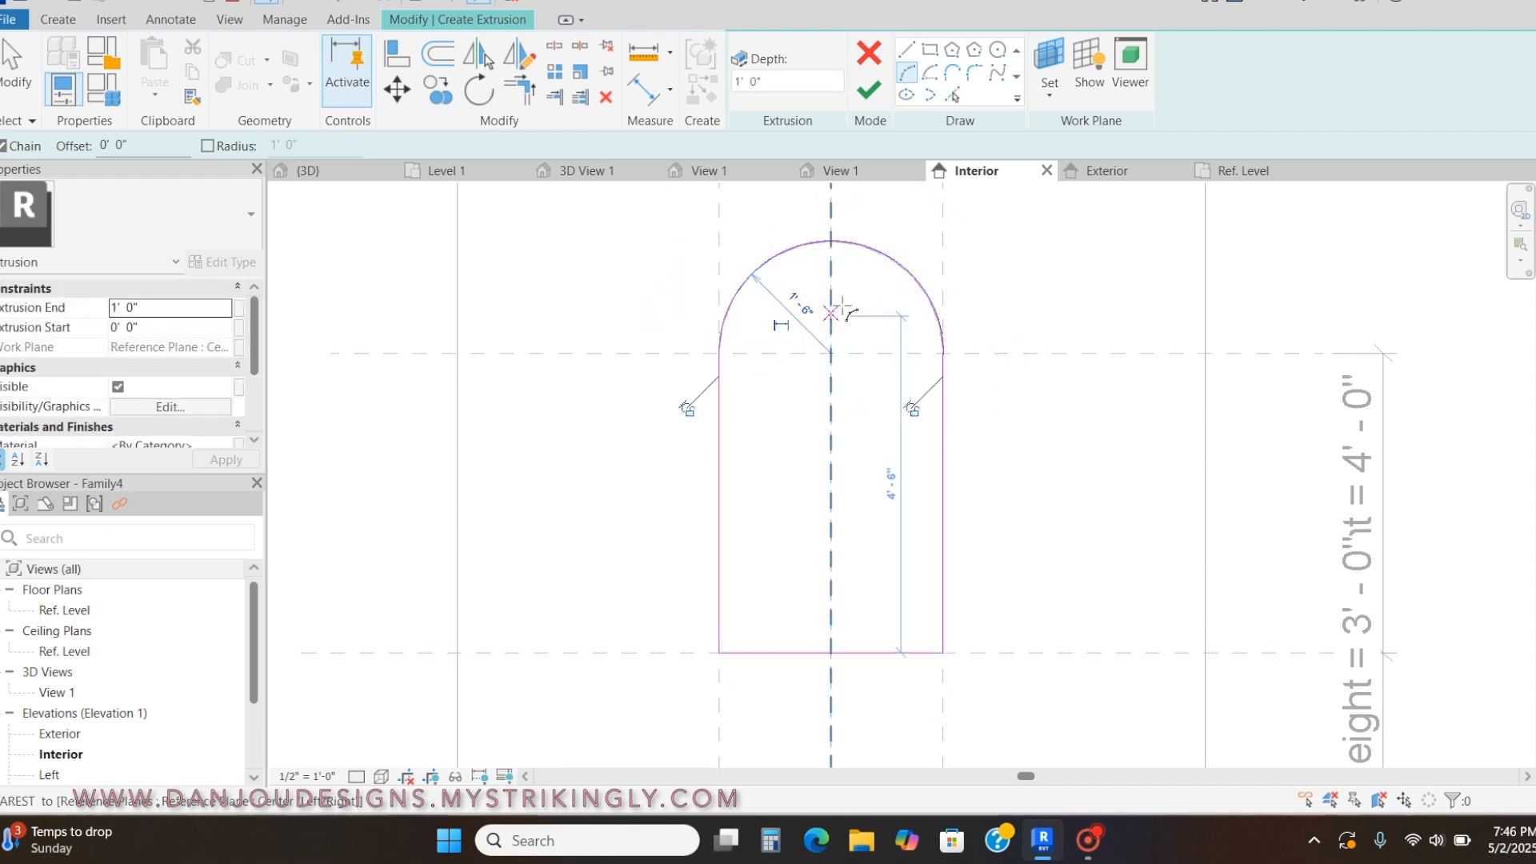
Offset the arch, both sides and base of the interior frame profile outward by 2" as copies, and finish the extrusion.
{"action": "key", "text": "o"}
{"action": "key", "text": "f"}
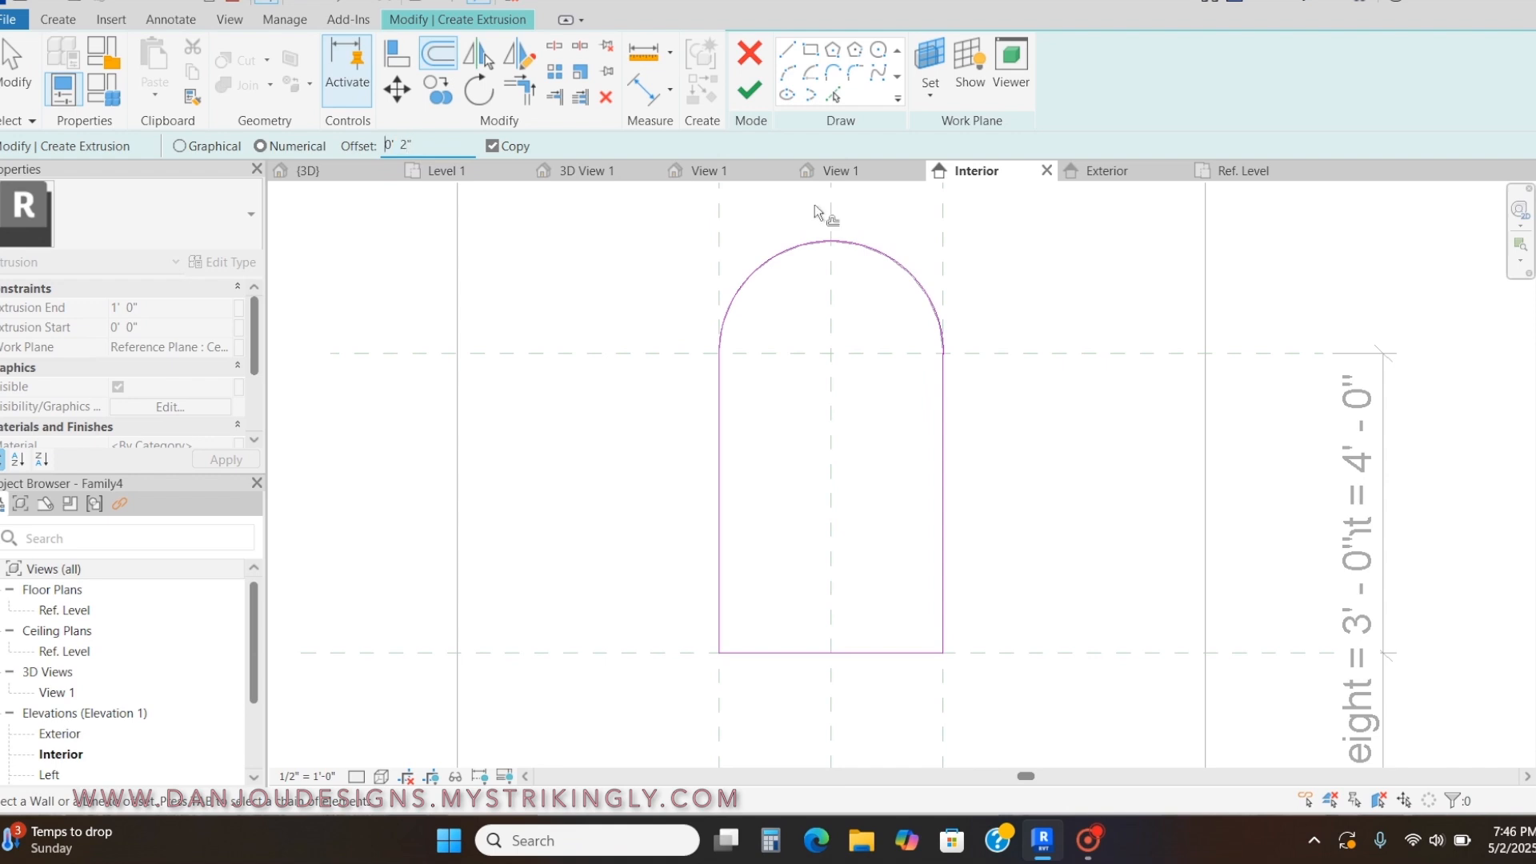
{"action": "left_click", "coordinate": [868, 251]}
{"action": "left_click", "coordinate": [719, 384]}
{"action": "left_click", "coordinate": [737, 652]}
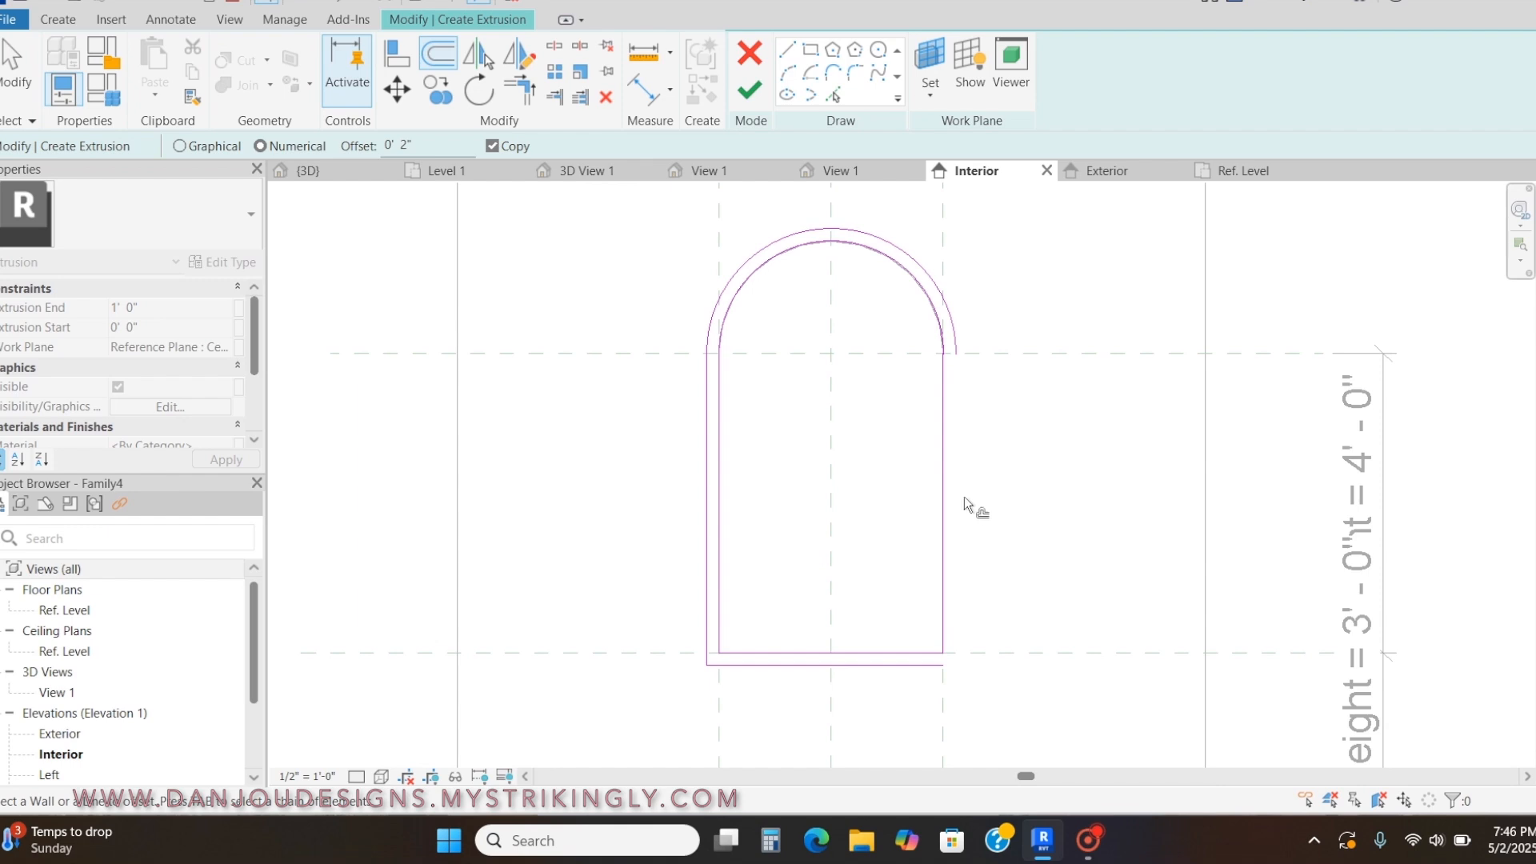
{"action": "left_click", "coordinate": [944, 483]}
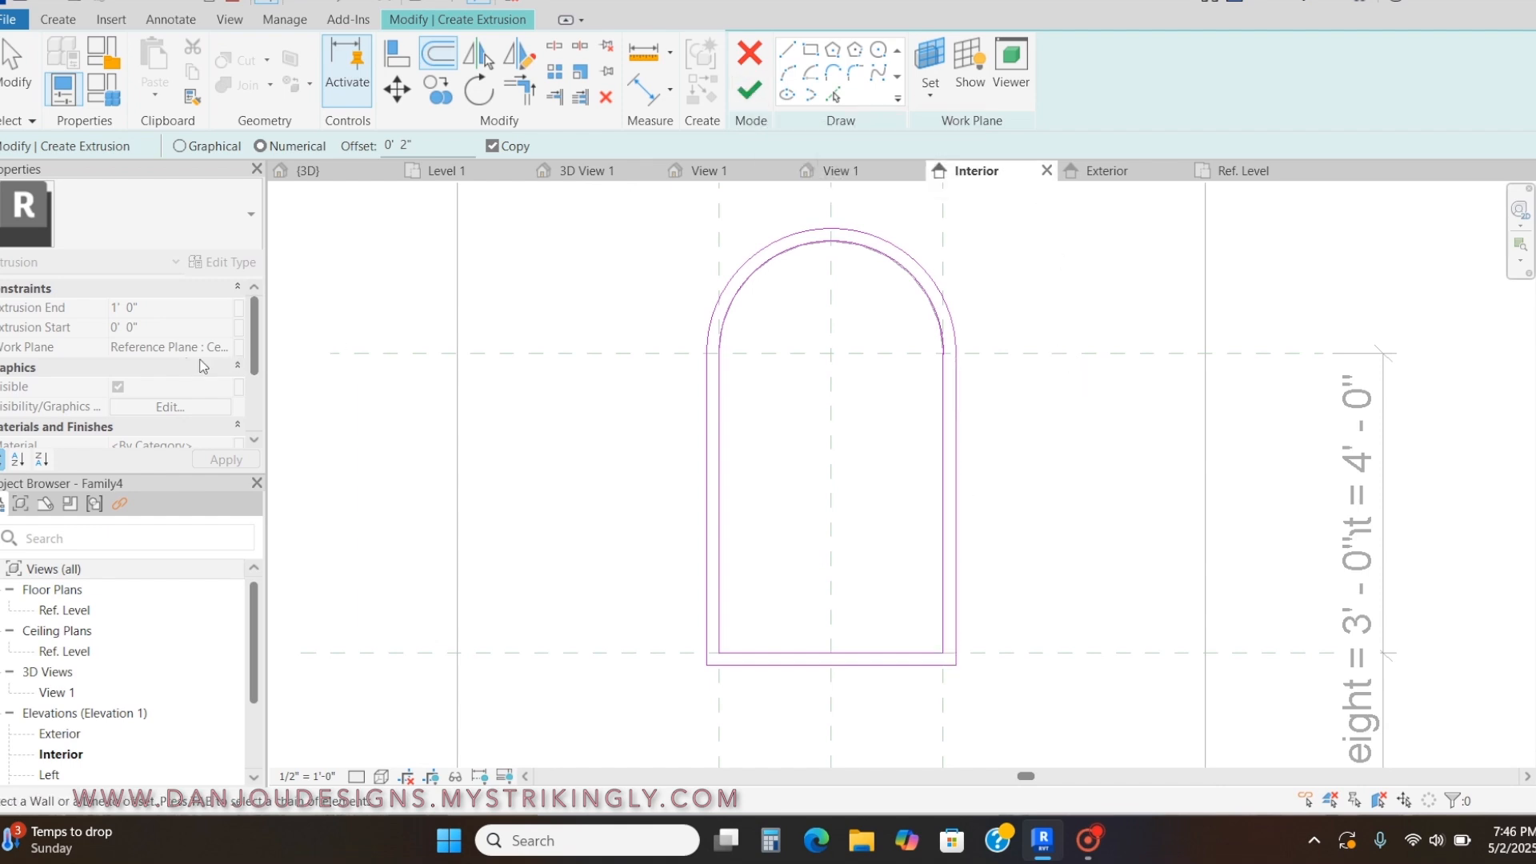
{"action": "left_click", "coordinate": [750, 89]}
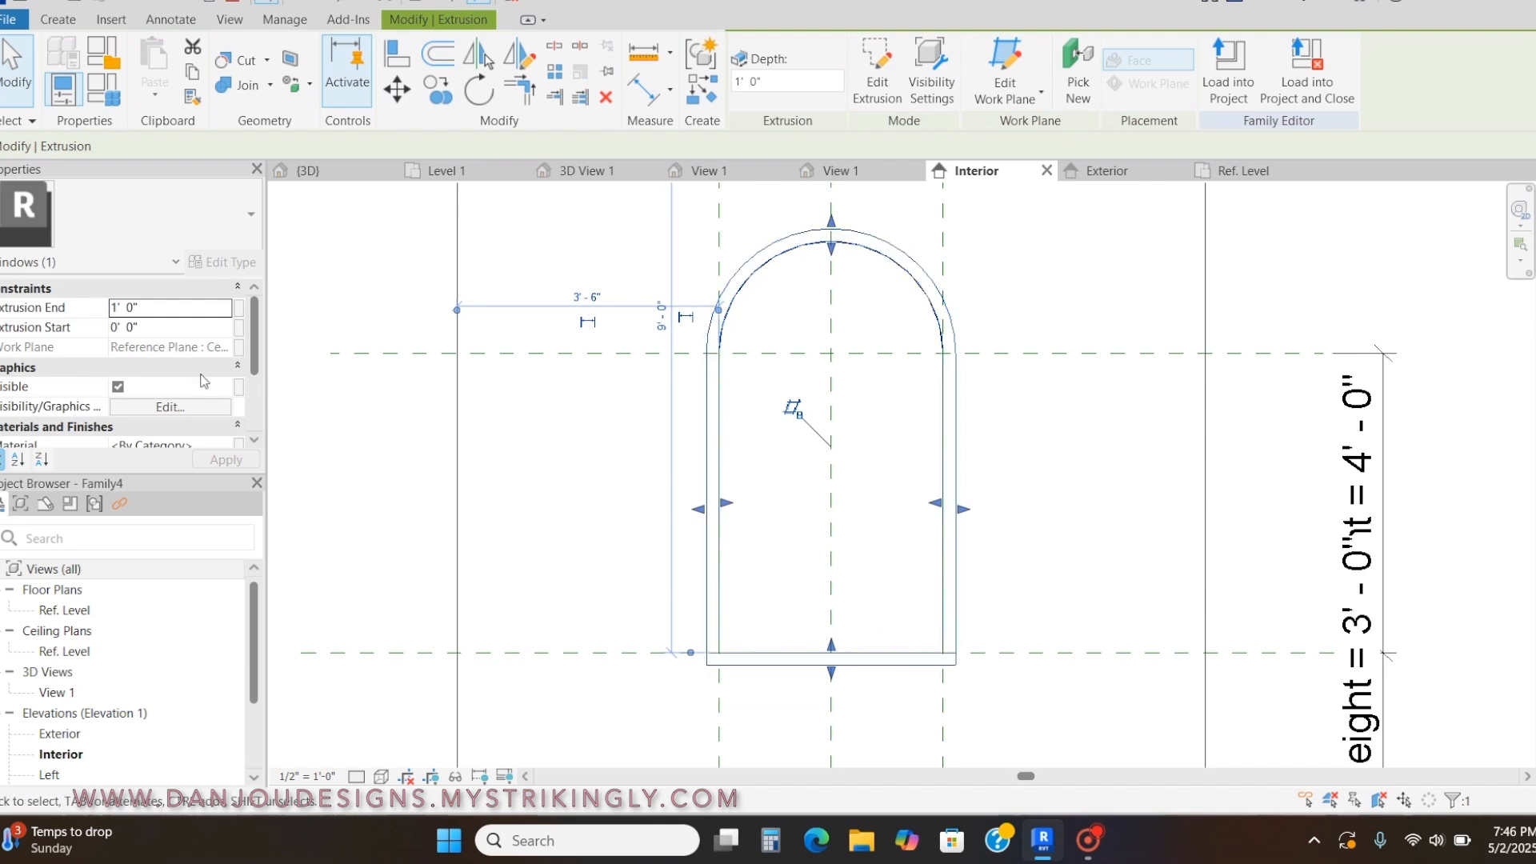
Open the interior frame's material choice, search the materials for "wood" and add Cherry from the library.
{"action": "scroll", "coordinate": [189, 372], "scroll_direction": "down", "scroll_amount": 3}
{"action": "left_click", "coordinate": [227, 352]}
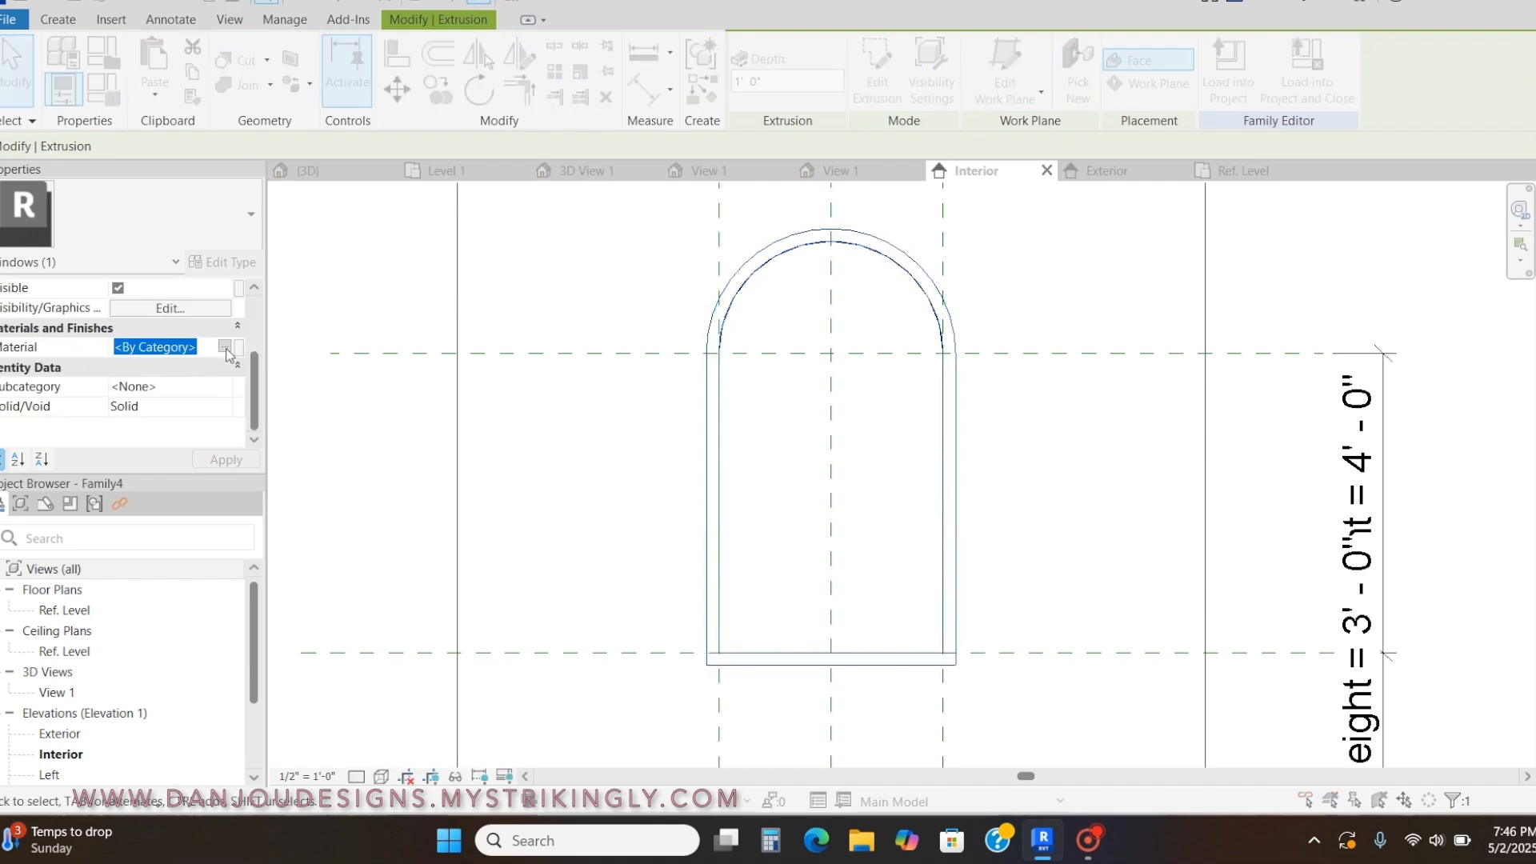
{"action": "left_click", "coordinate": [226, 347]}
{"action": "type", "text": "woo"}
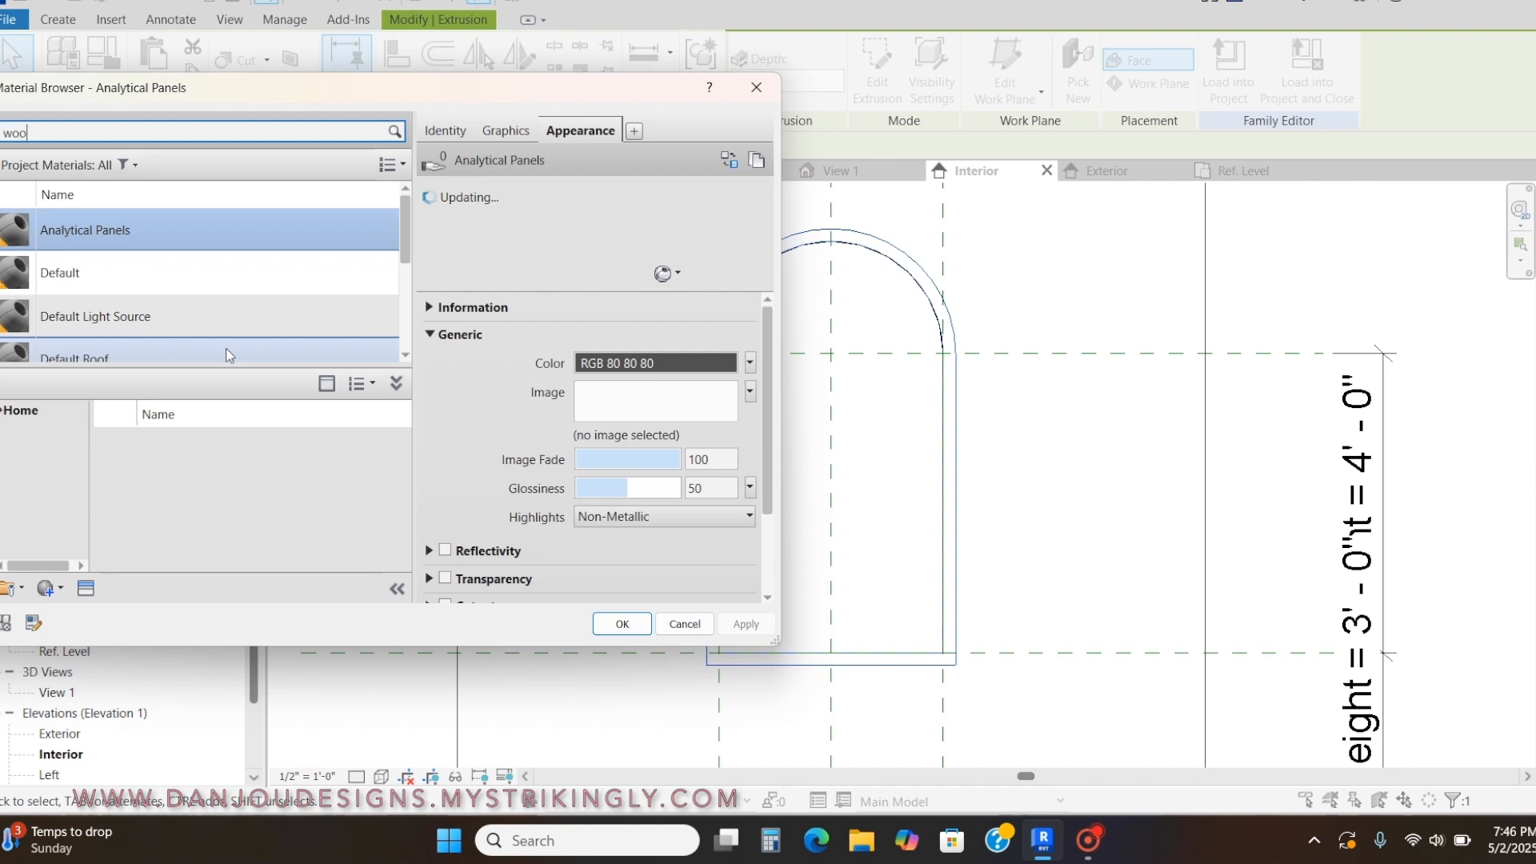
{"action": "type", "text": "d"}
{"action": "scroll", "coordinate": [304, 497], "scroll_direction": "down", "scroll_amount": 5}
{"action": "scroll", "coordinate": [299, 492], "scroll_direction": "up", "scroll_amount": 3}
{"action": "scroll", "coordinate": [306, 504], "scroll_direction": "down", "scroll_amount": 2}
{"action": "left_click", "coordinate": [358, 528]}
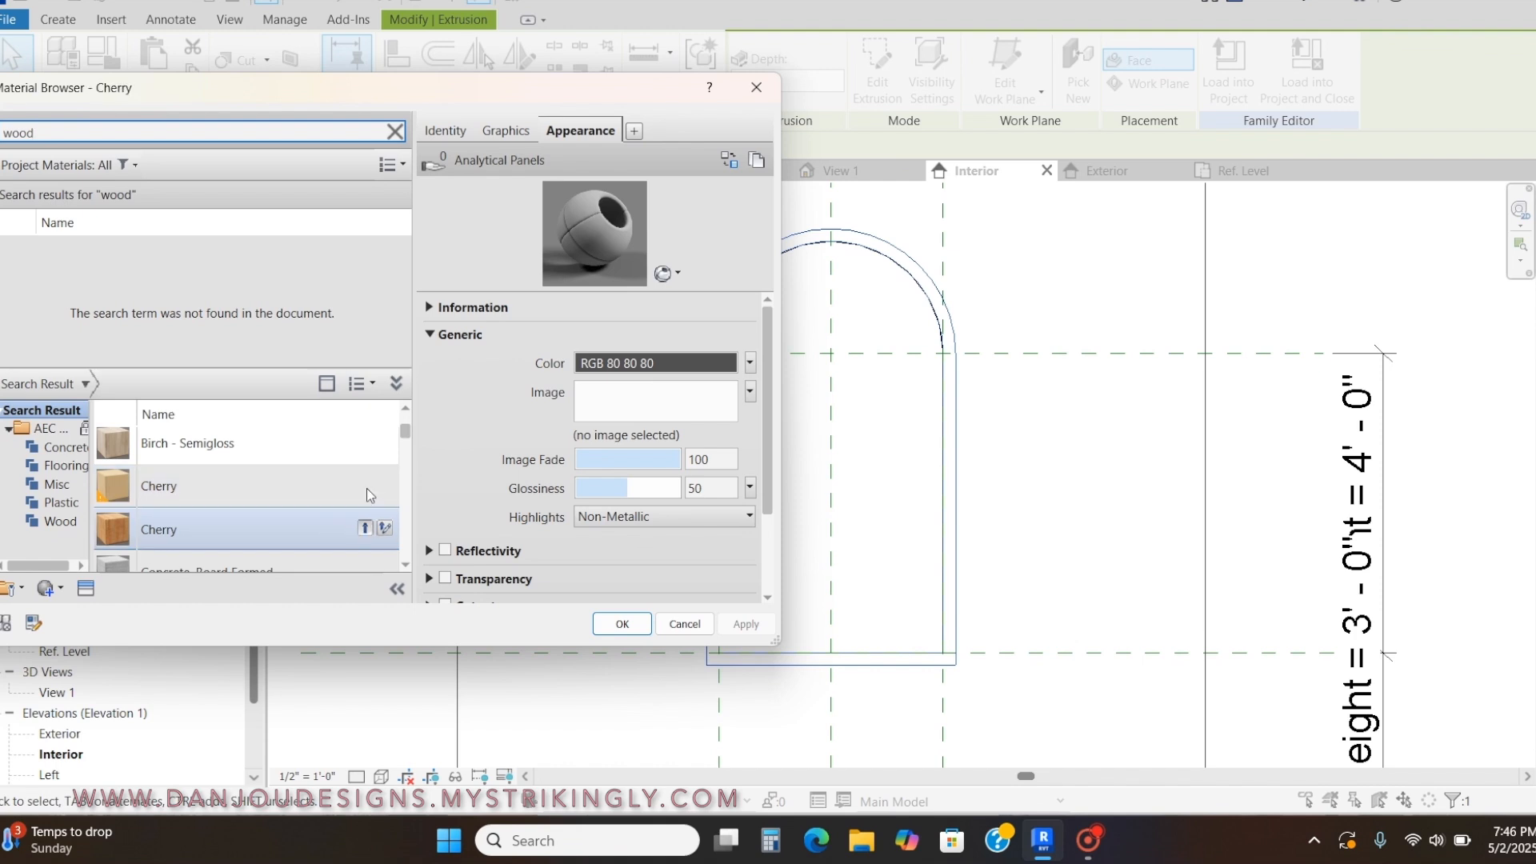
Use the render appearance for Cherry's shading and apply the material to the interior frame.
{"action": "left_click", "coordinate": [517, 134]}
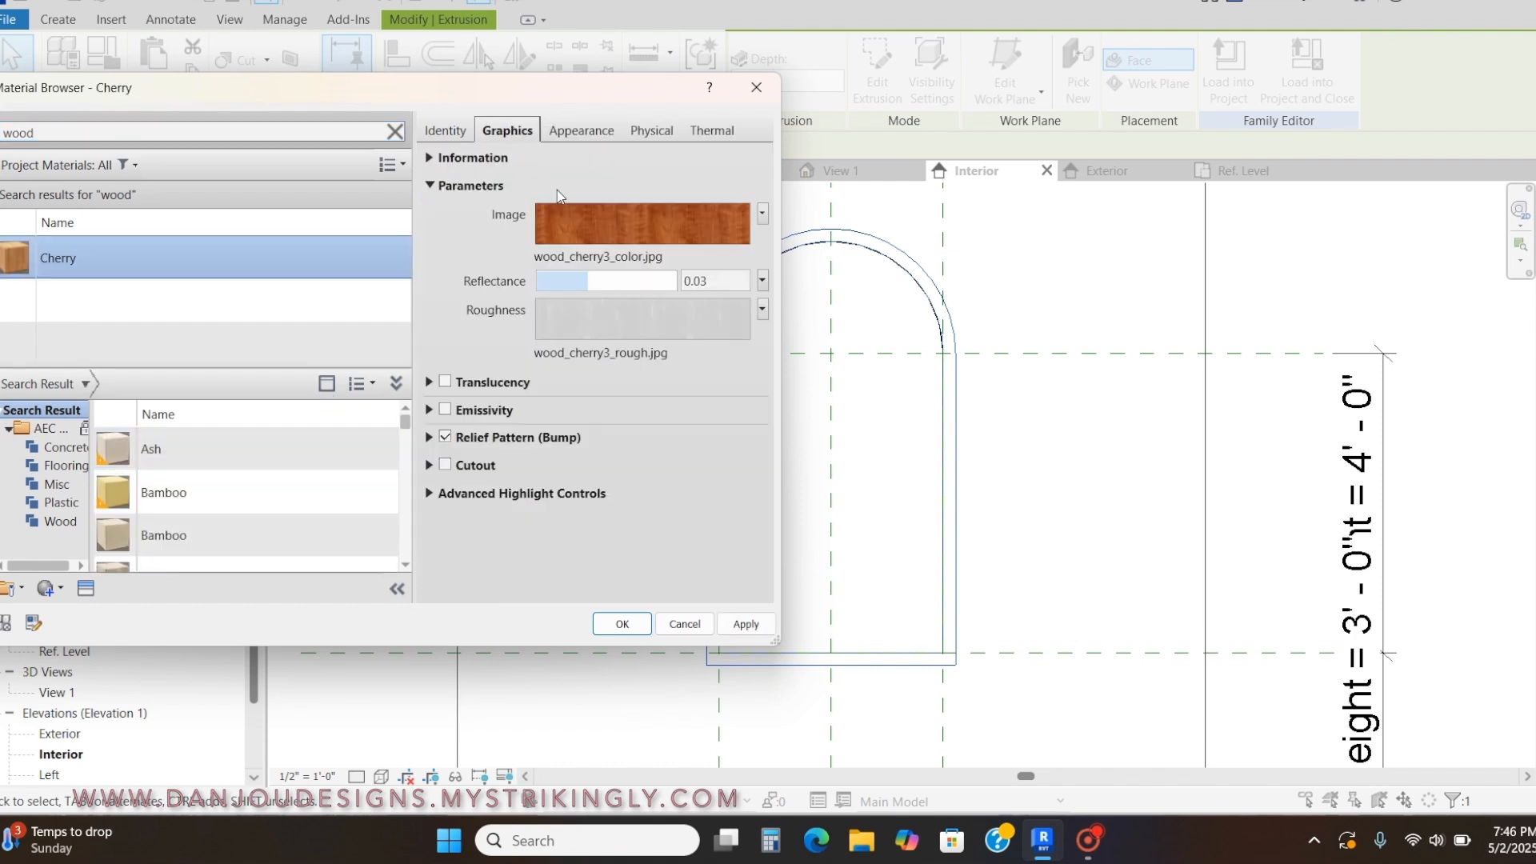
{"action": "left_click", "coordinate": [558, 134]}
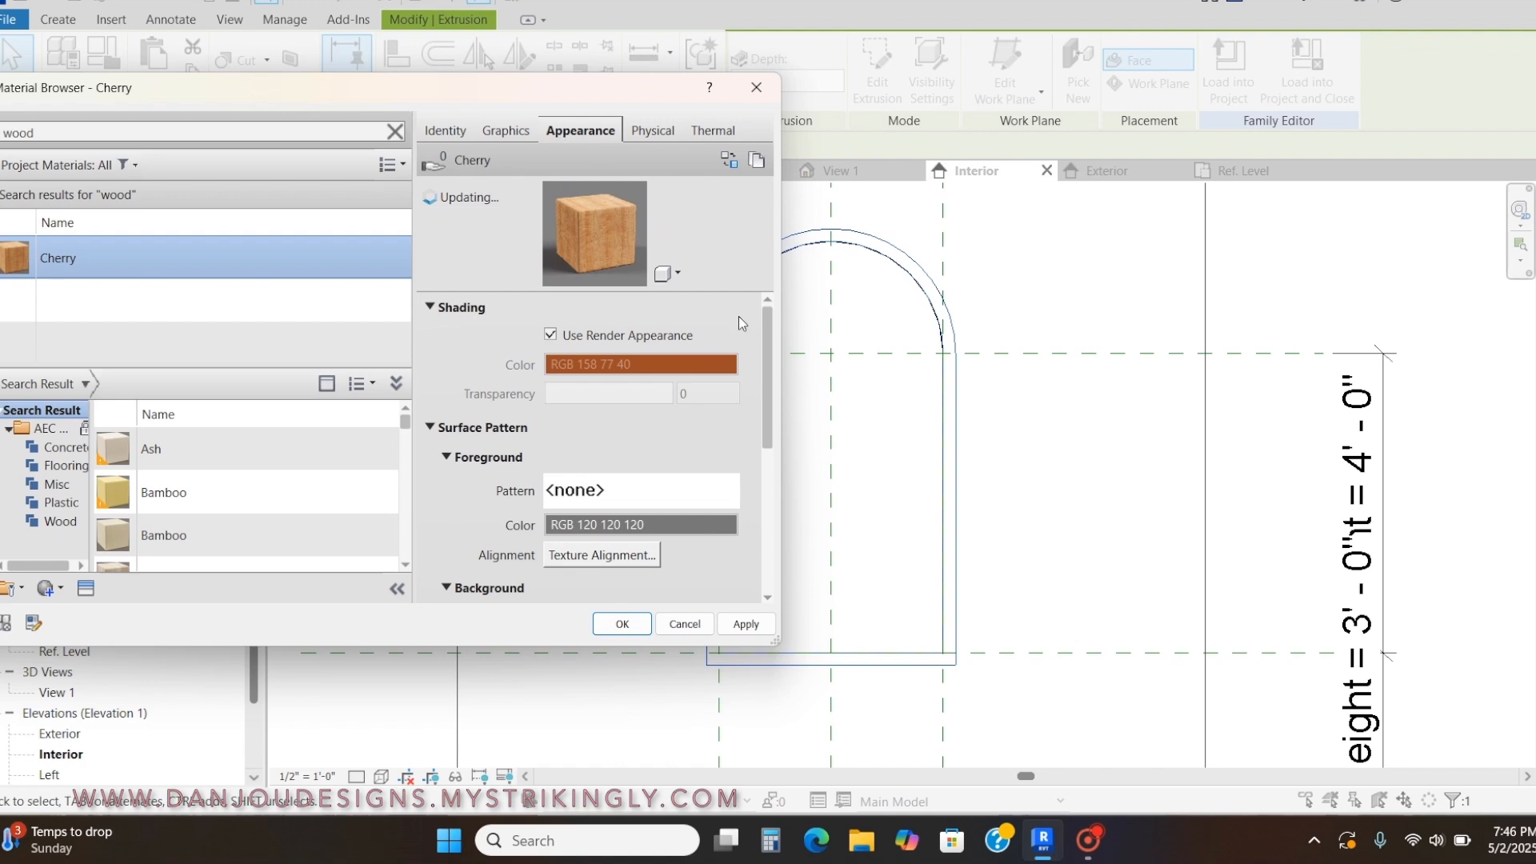
{"action": "left_click", "coordinate": [742, 624]}
{"action": "left_click", "coordinate": [622, 624]}
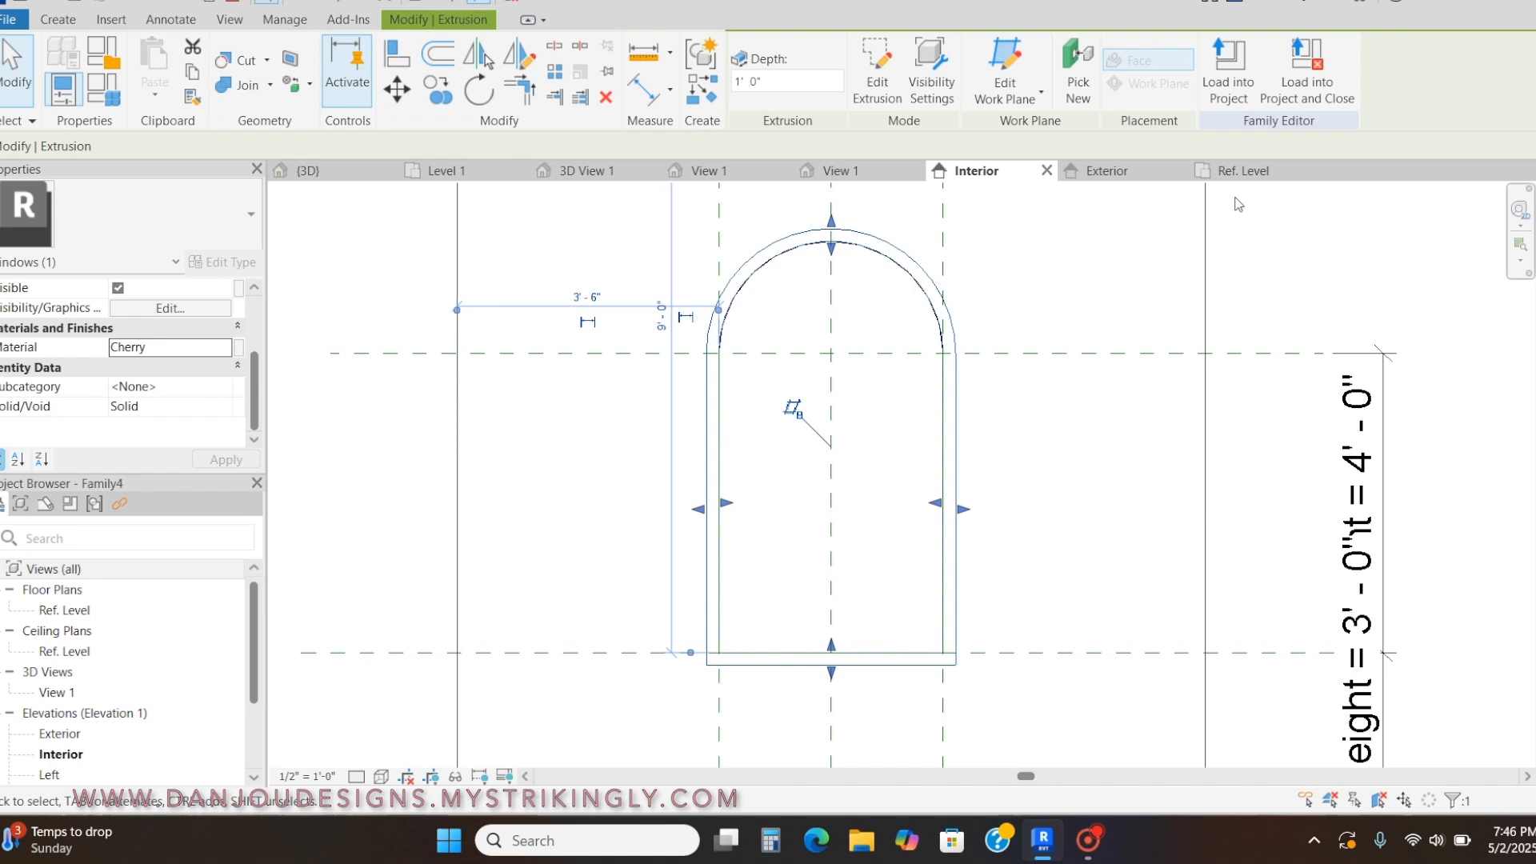
In the Ref. Level plan, reshape the interior frame extrusion into a thin trim that starts at the wall's interior face.
{"action": "left_click", "coordinate": [1244, 172]}
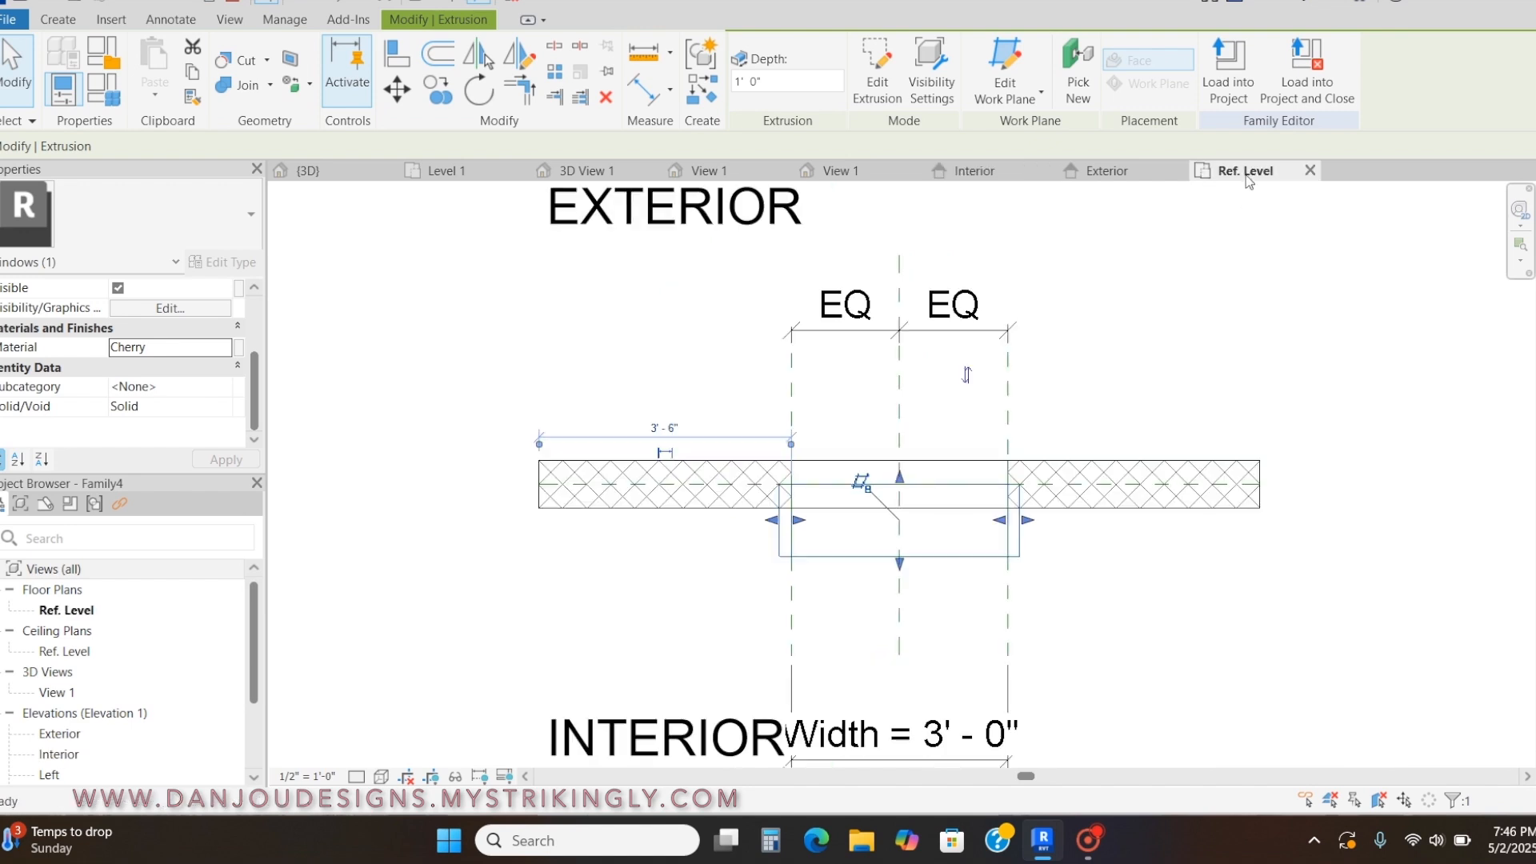
{"action": "scroll", "coordinate": [888, 563], "scroll_direction": "up", "scroll_amount": 2}
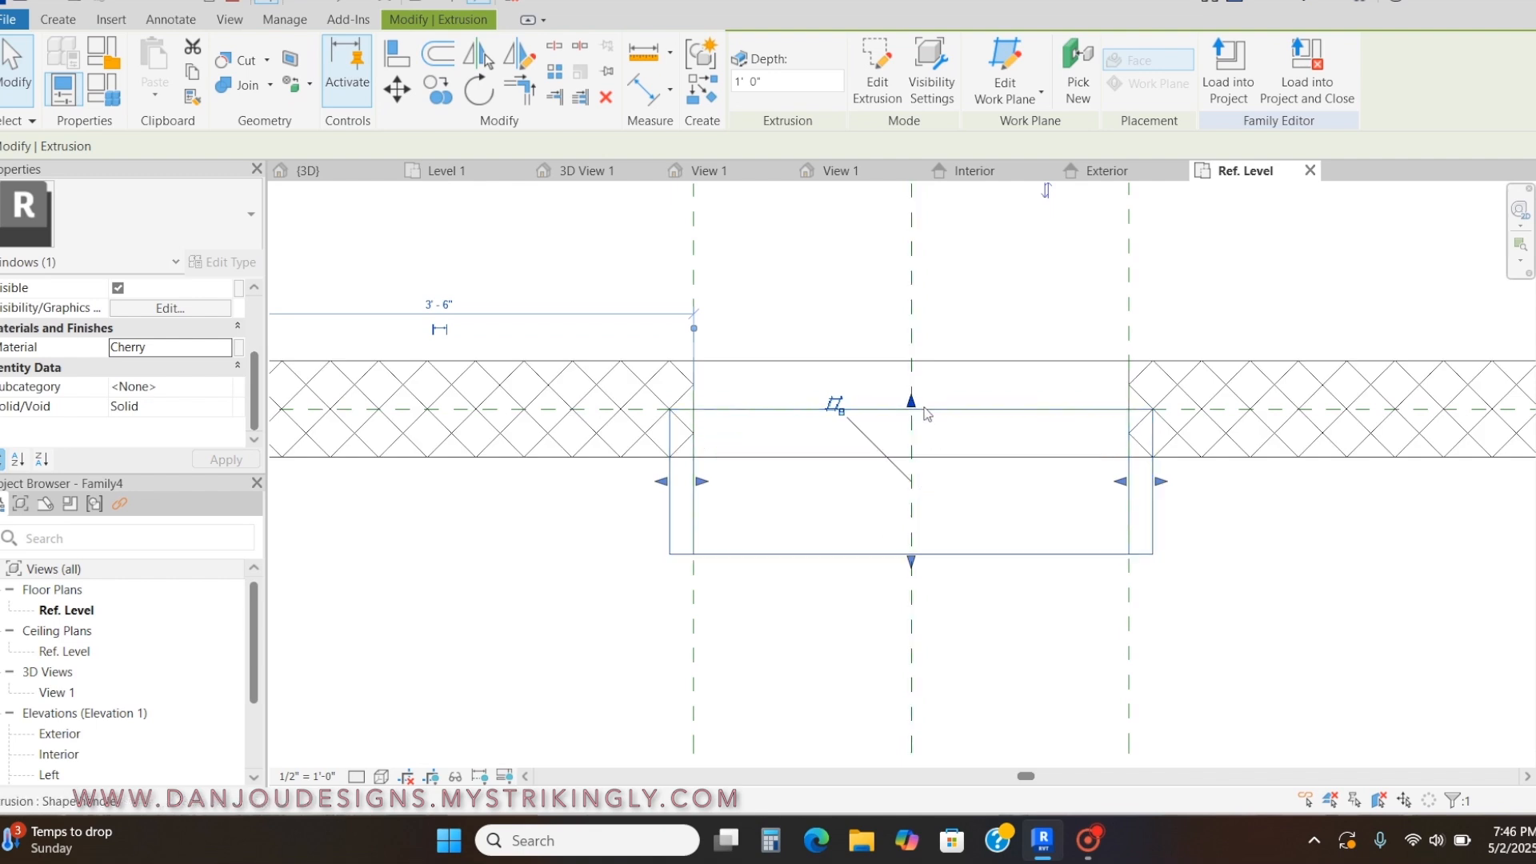
{"action": "left_click_drag", "start_coordinate": [912, 404], "coordinate": [914, 454]}
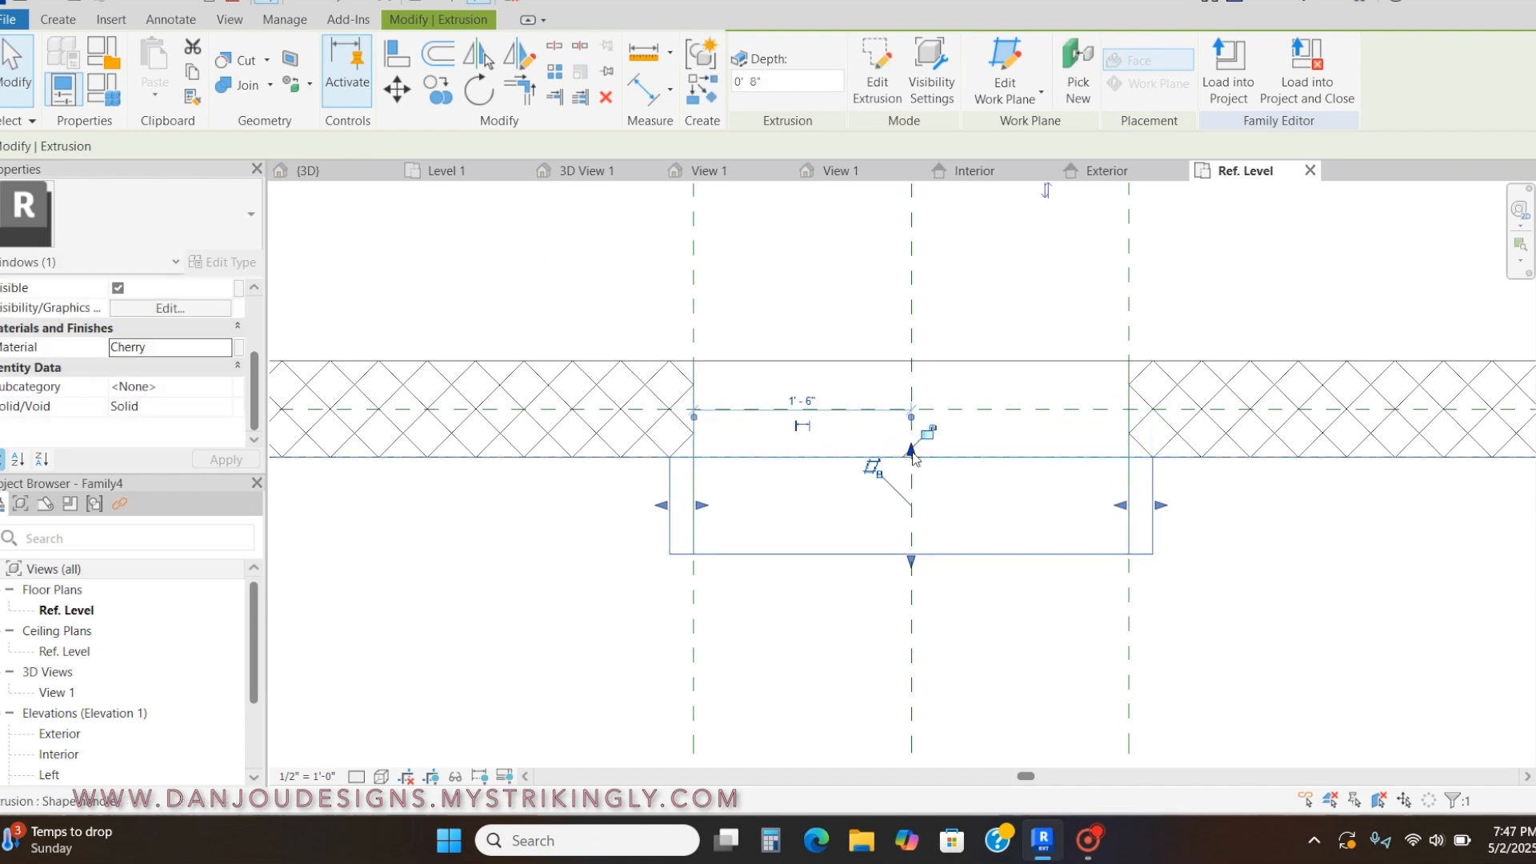
{"action": "left_click_drag", "start_coordinate": [910, 558], "coordinate": [902, 477]}
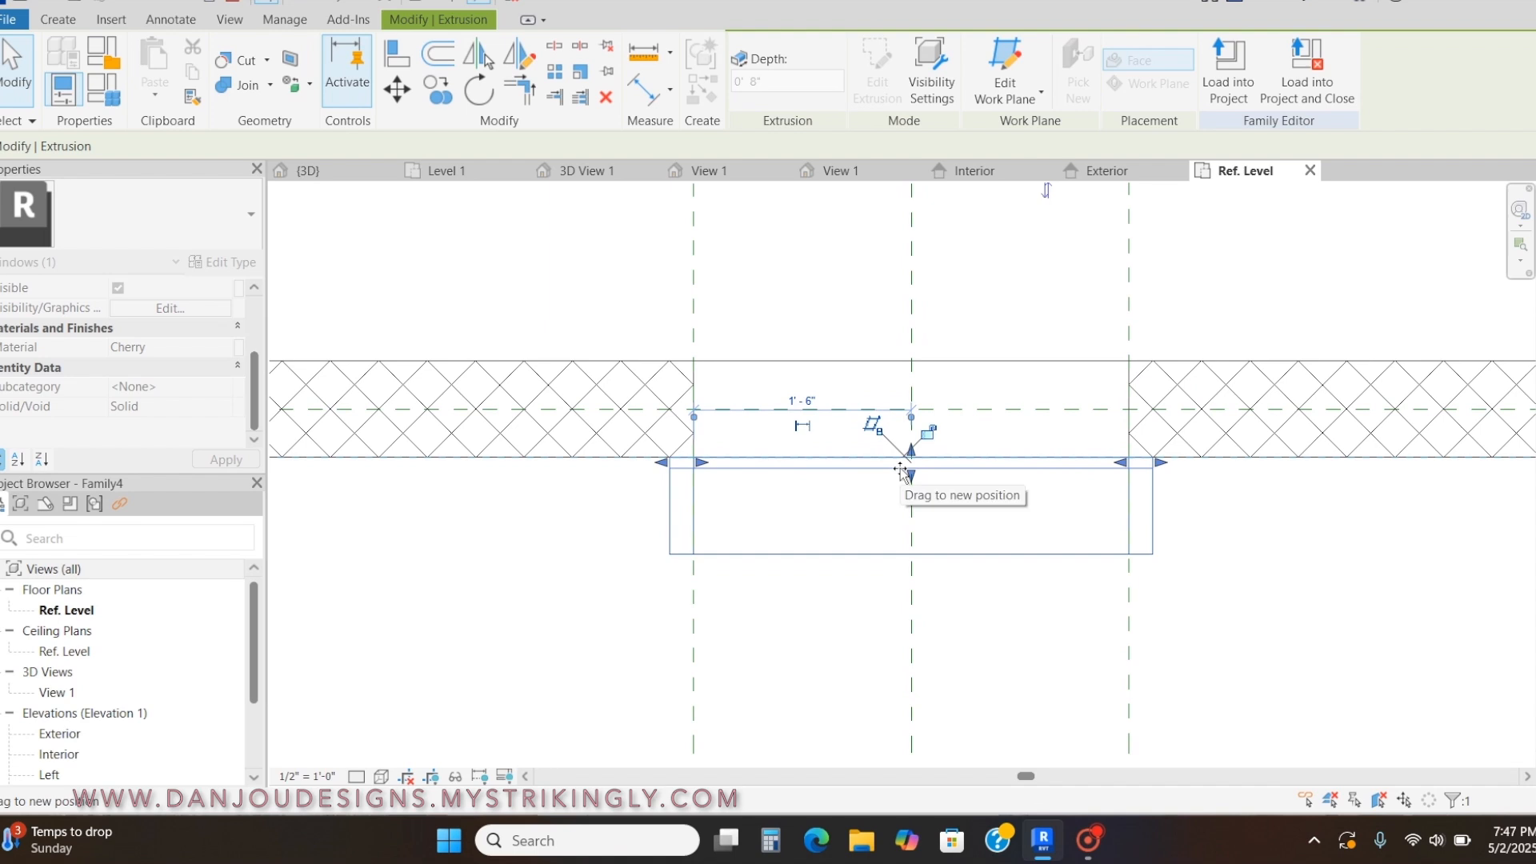
{"action": "left_click_drag", "start_coordinate": [902, 472], "coordinate": [905, 477]}
{"action": "left_click", "coordinate": [861, 520]}
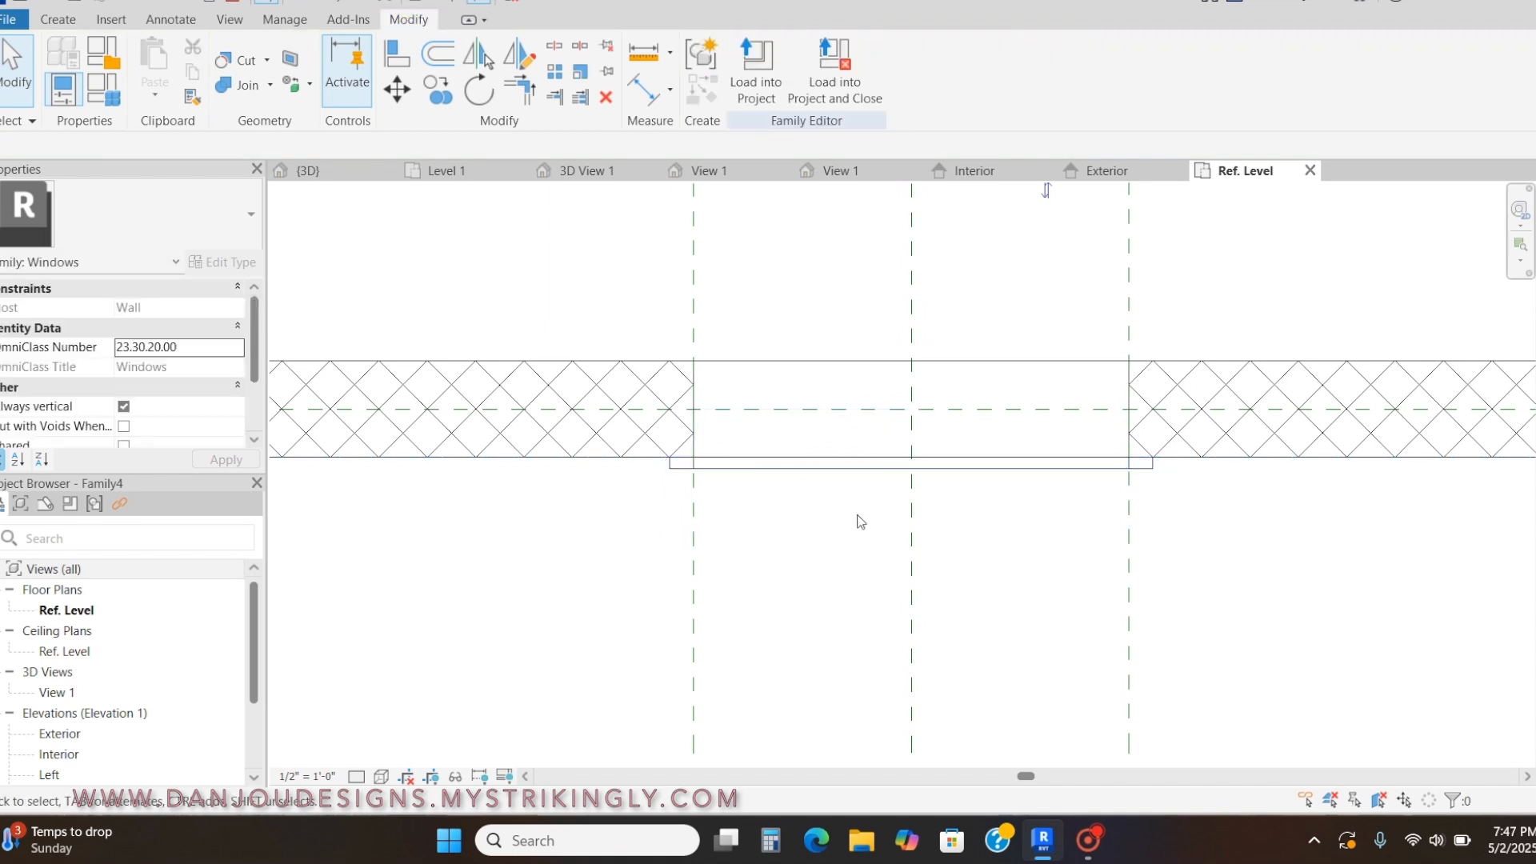
Start an Extrusion in the Exterior elevation and trace the arched opening with 4' sides, a 3' base and a 1' 6" radius arc.
{"action": "left_click", "coordinate": [1140, 170]}
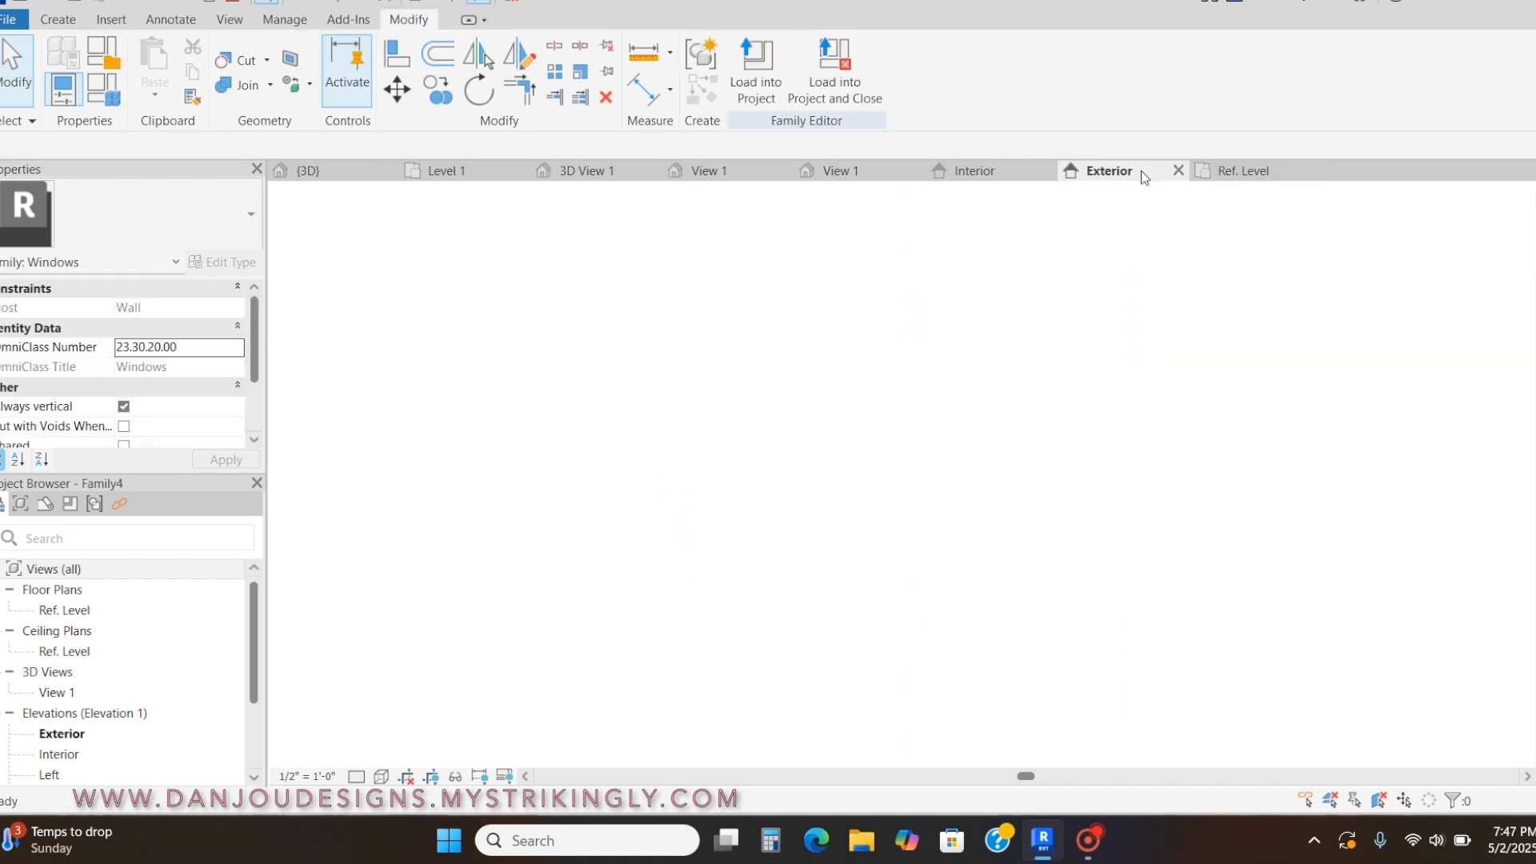
{"action": "scroll", "coordinate": [875, 485], "scroll_direction": "up", "scroll_amount": 2}
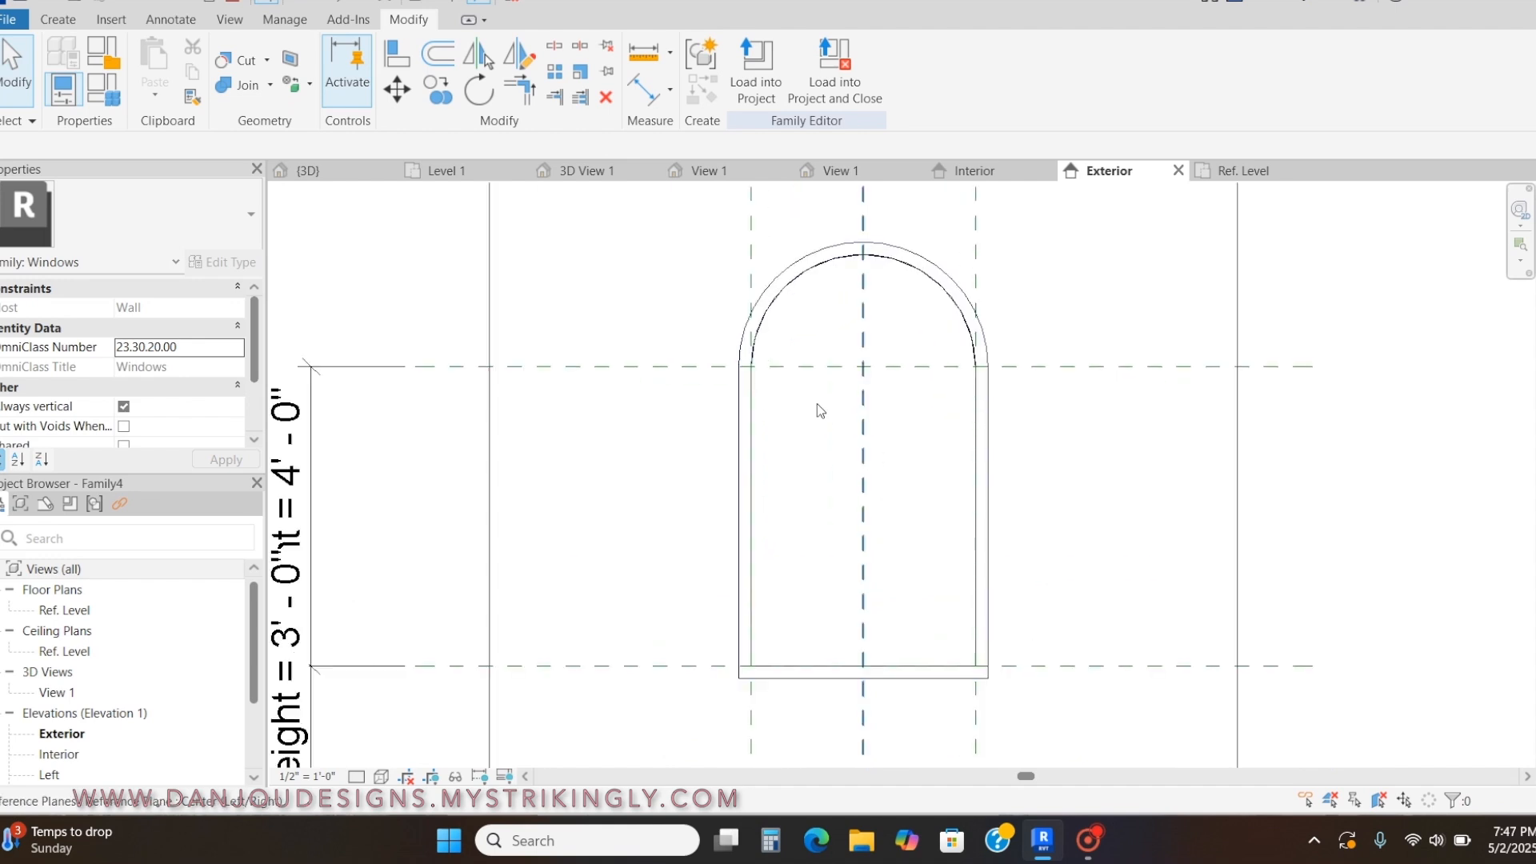
{"action": "left_click", "coordinate": [72, 20]}
{"action": "left_click", "coordinate": [157, 68]}
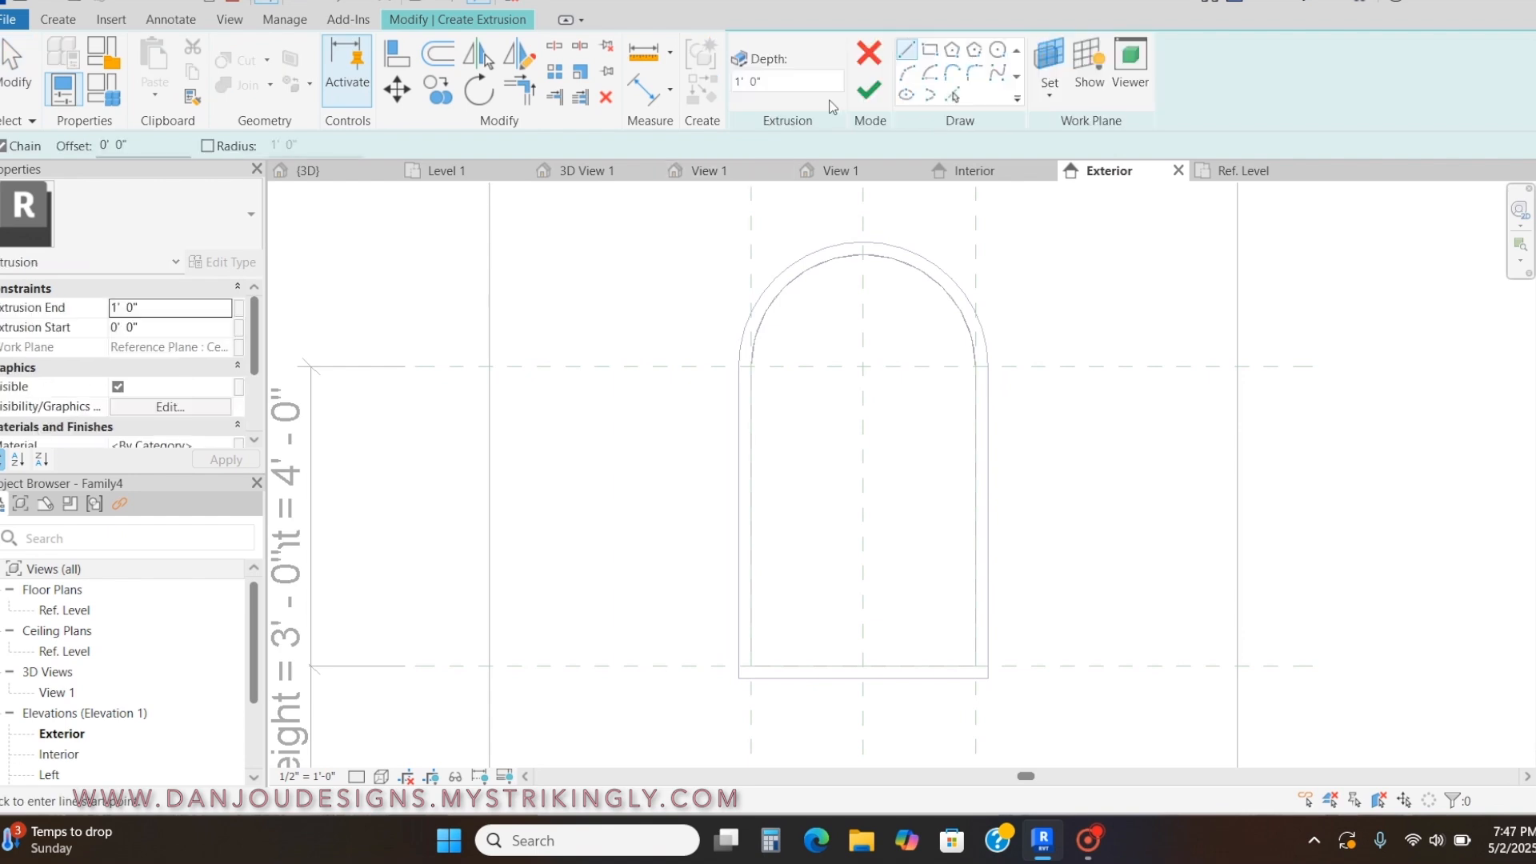
{"action": "left_click", "coordinate": [975, 368]}
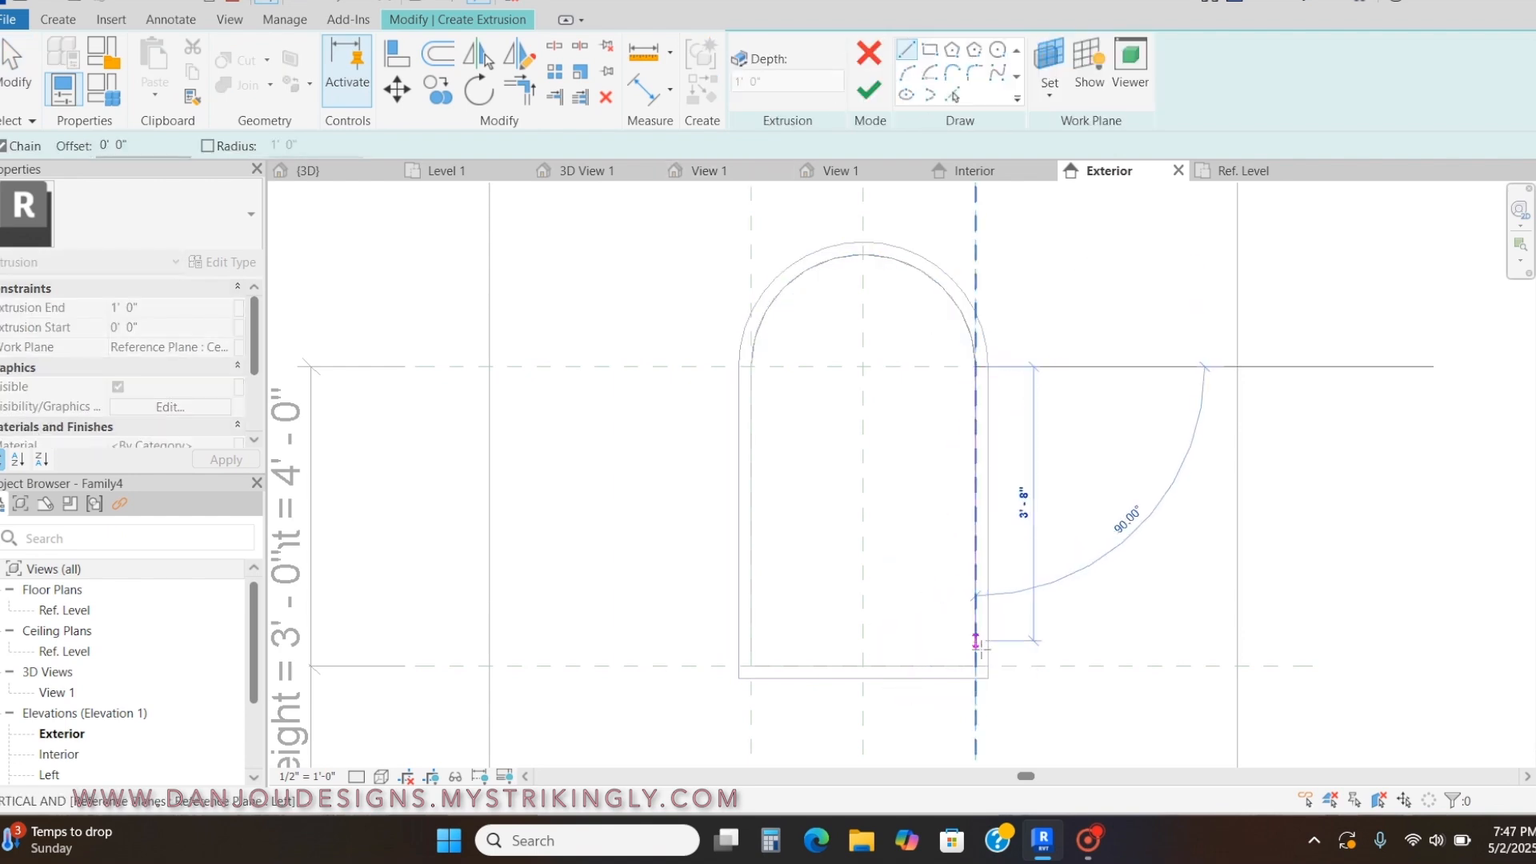
{"action": "left_click", "coordinate": [975, 666]}
{"action": "left_click", "coordinate": [751, 666]}
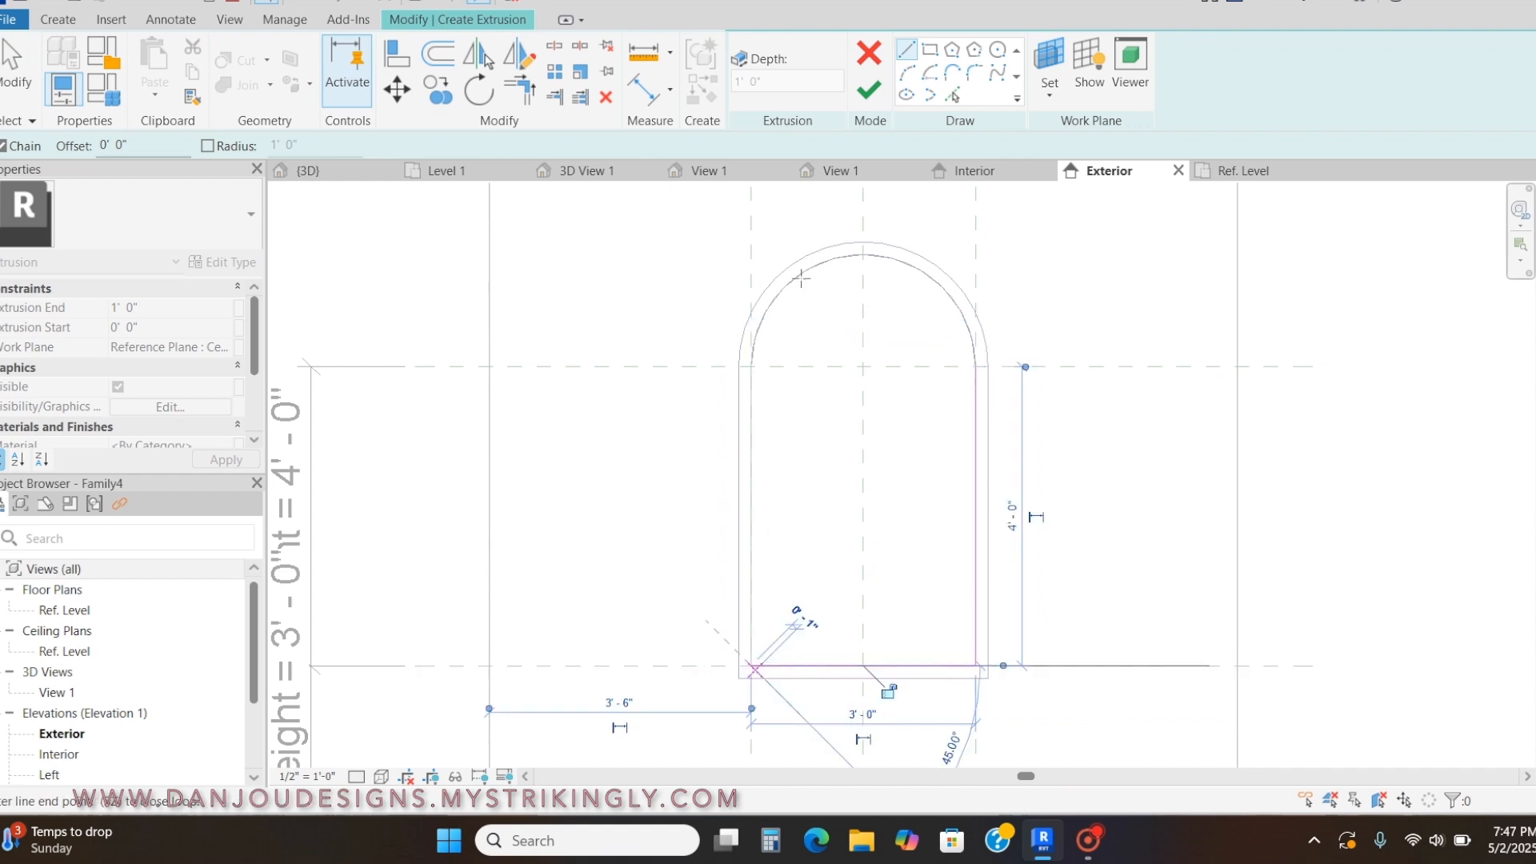
{"action": "left_click", "coordinate": [751, 367]}
{"action": "left_click", "coordinate": [909, 74]}
{"action": "left_click", "coordinate": [975, 368]}
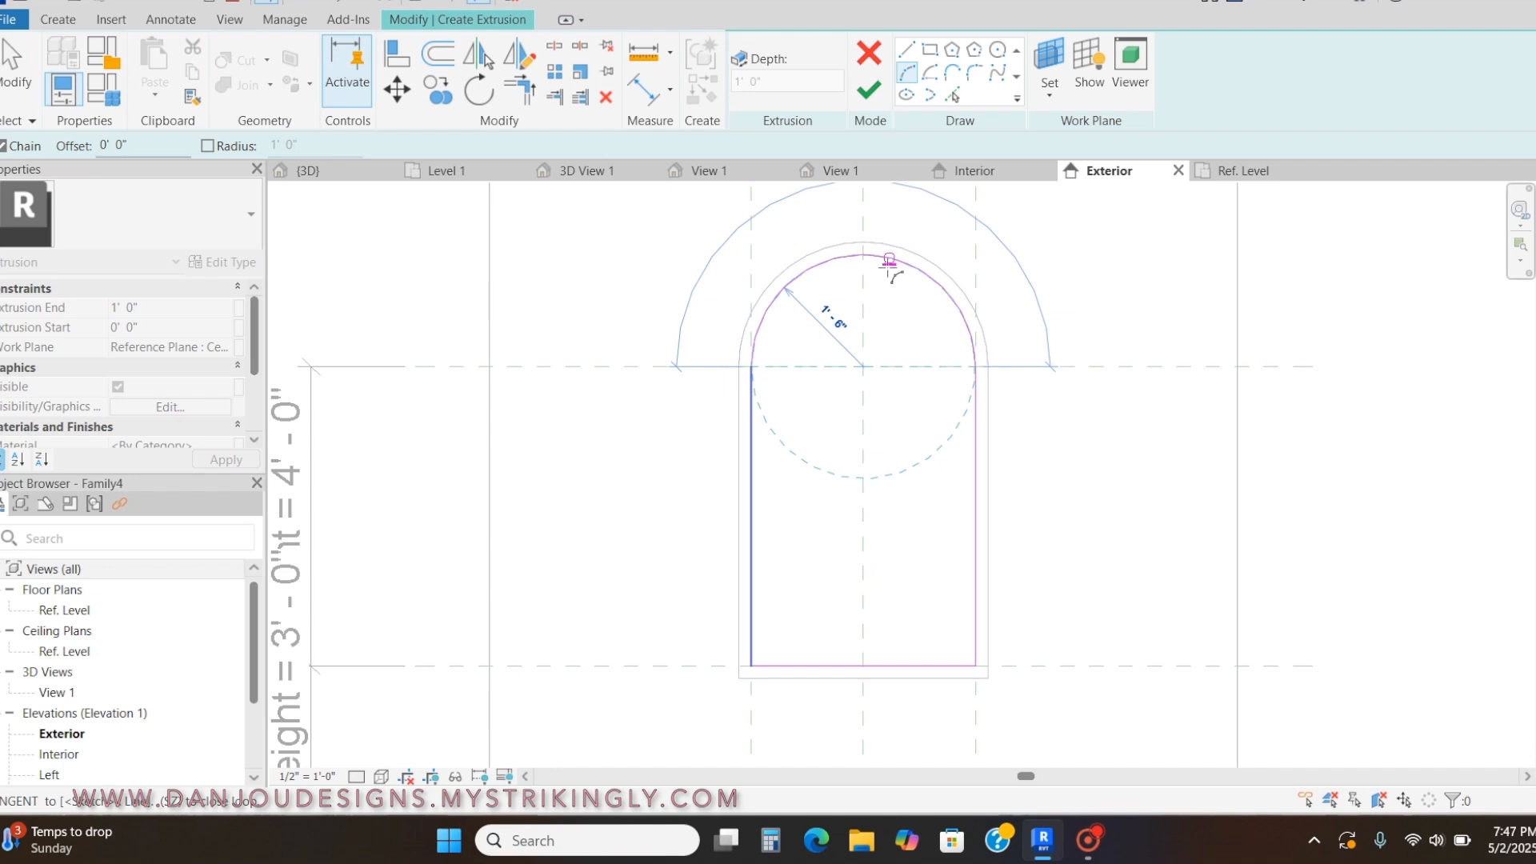
{"action": "left_click", "coordinate": [854, 256]}
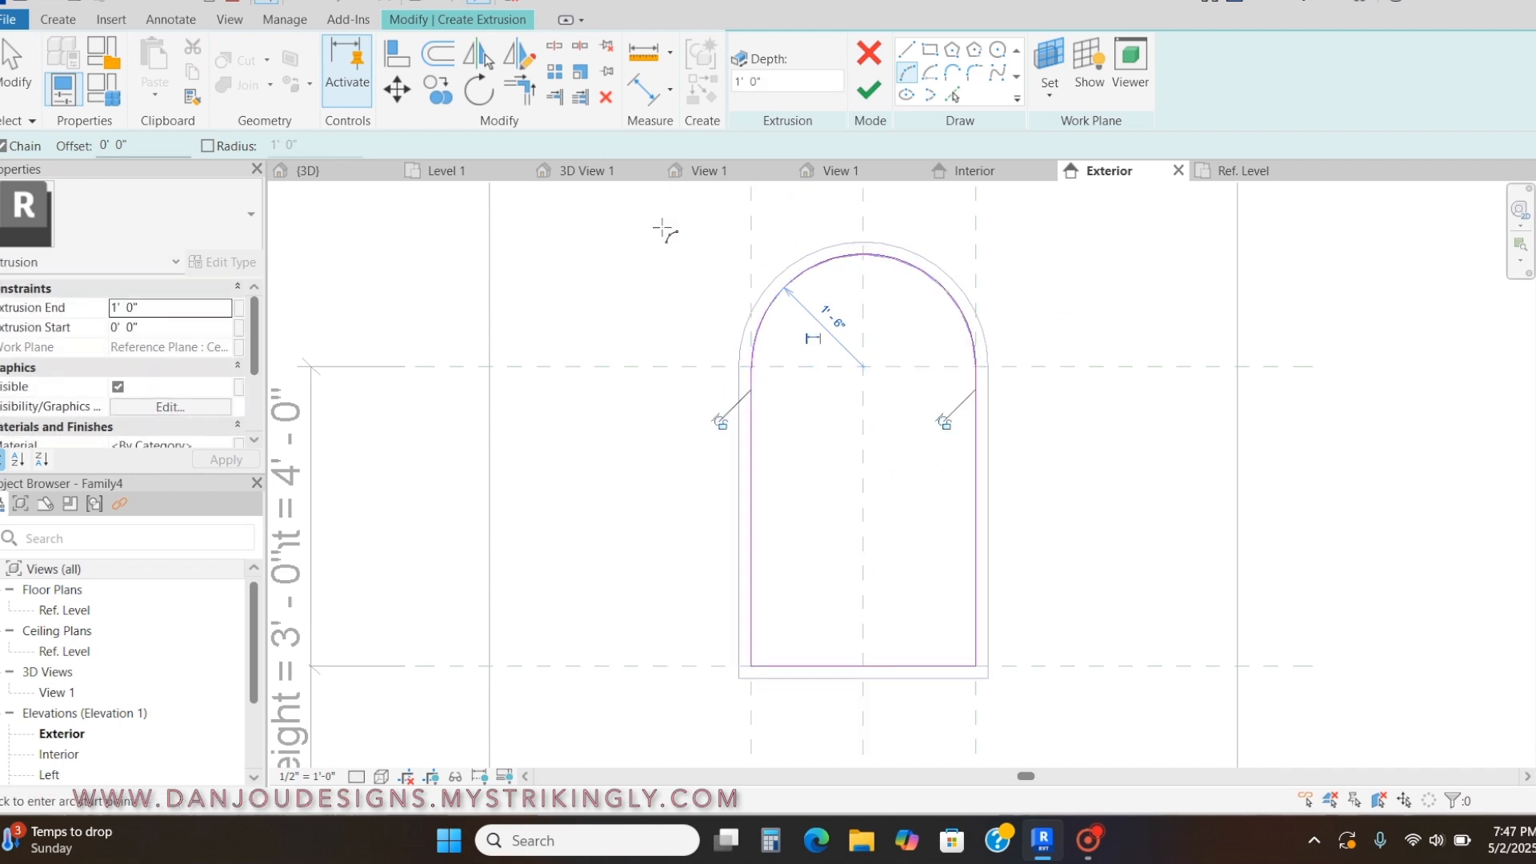
Offset all edges of the exterior frame profile outward by 2" as copies and finish the extrusion.
{"action": "left_click", "coordinate": [433, 55]}
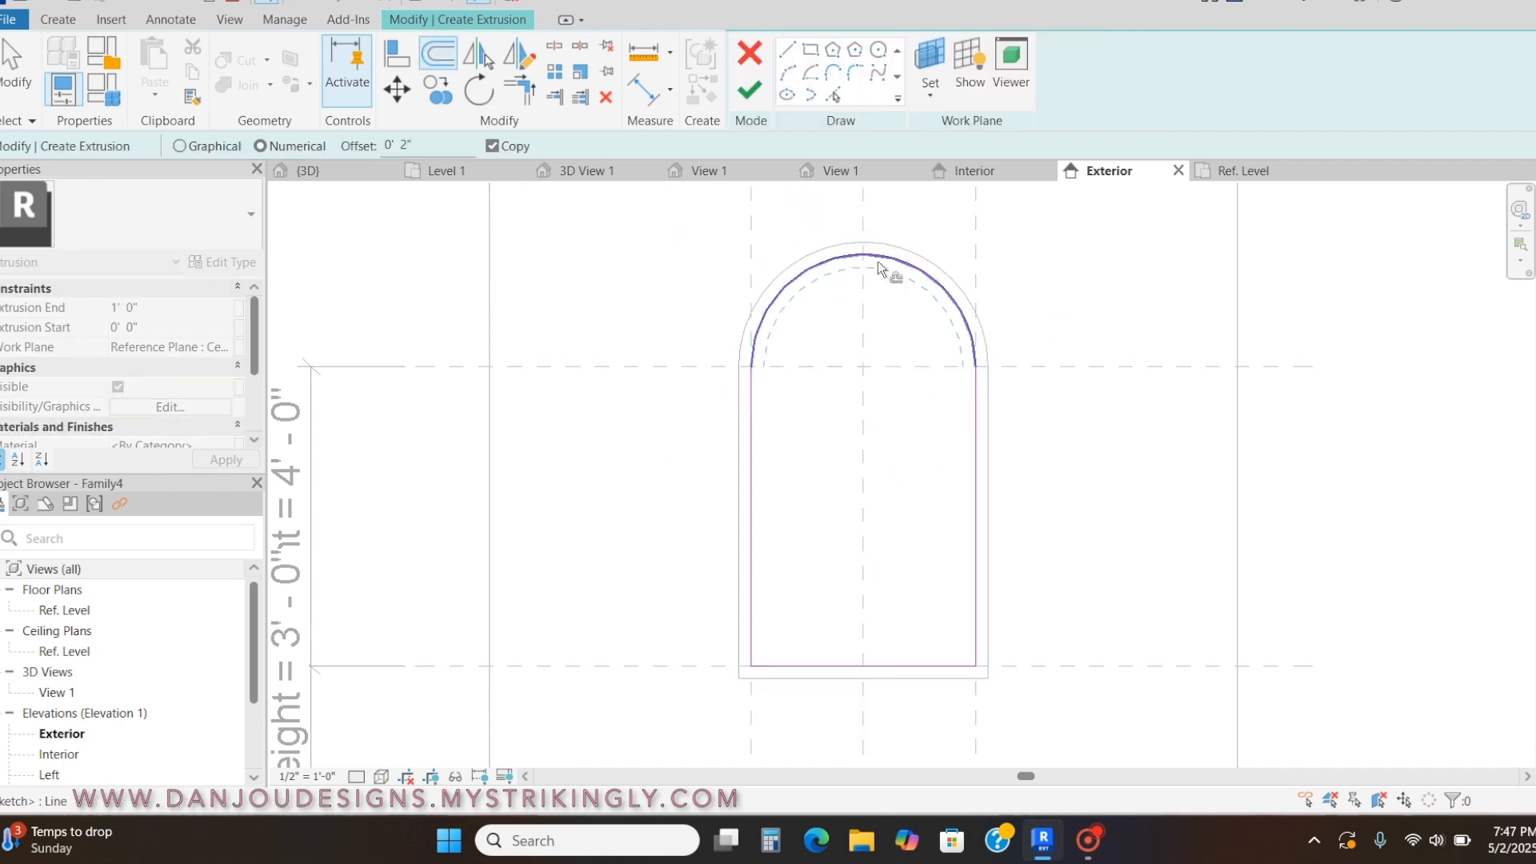
{"action": "left_click", "coordinate": [874, 254]}
{"action": "left_click", "coordinate": [749, 447]}
{"action": "left_click", "coordinate": [856, 666]}
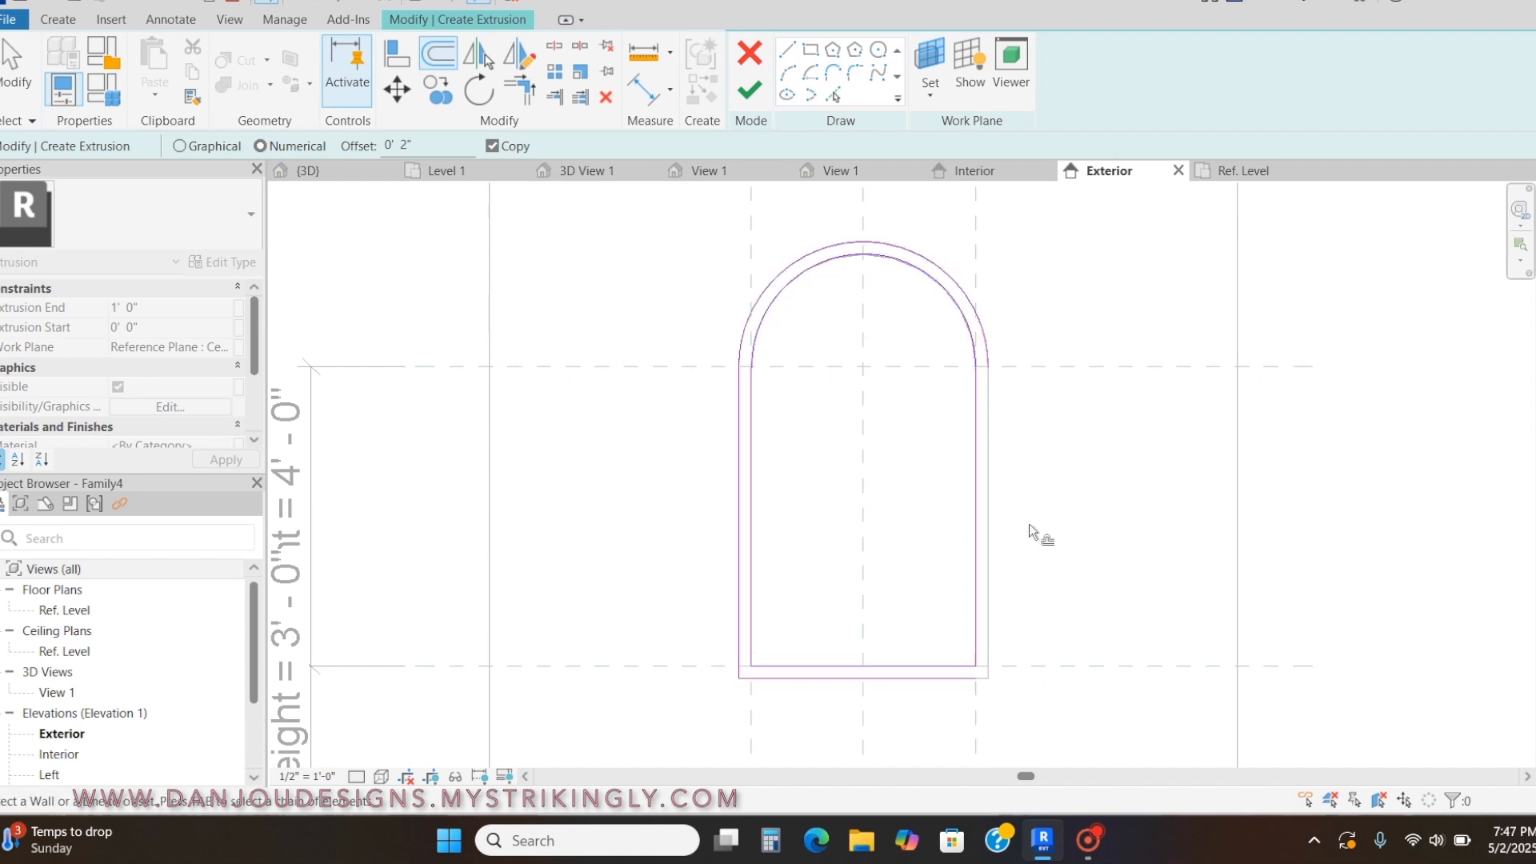
{"action": "left_click", "coordinate": [977, 519]}
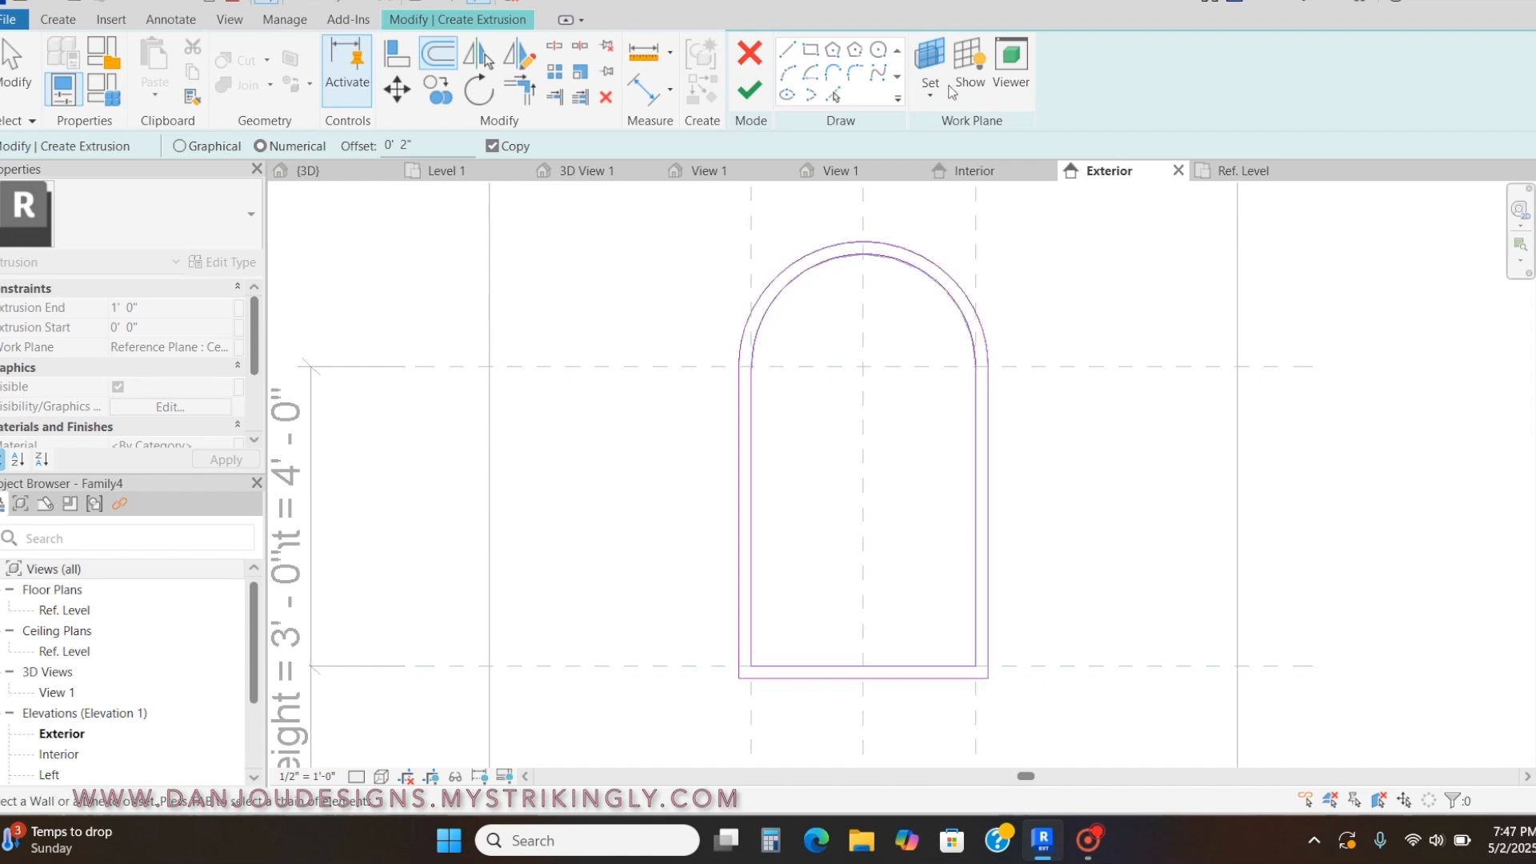
{"action": "left_click", "coordinate": [750, 92]}
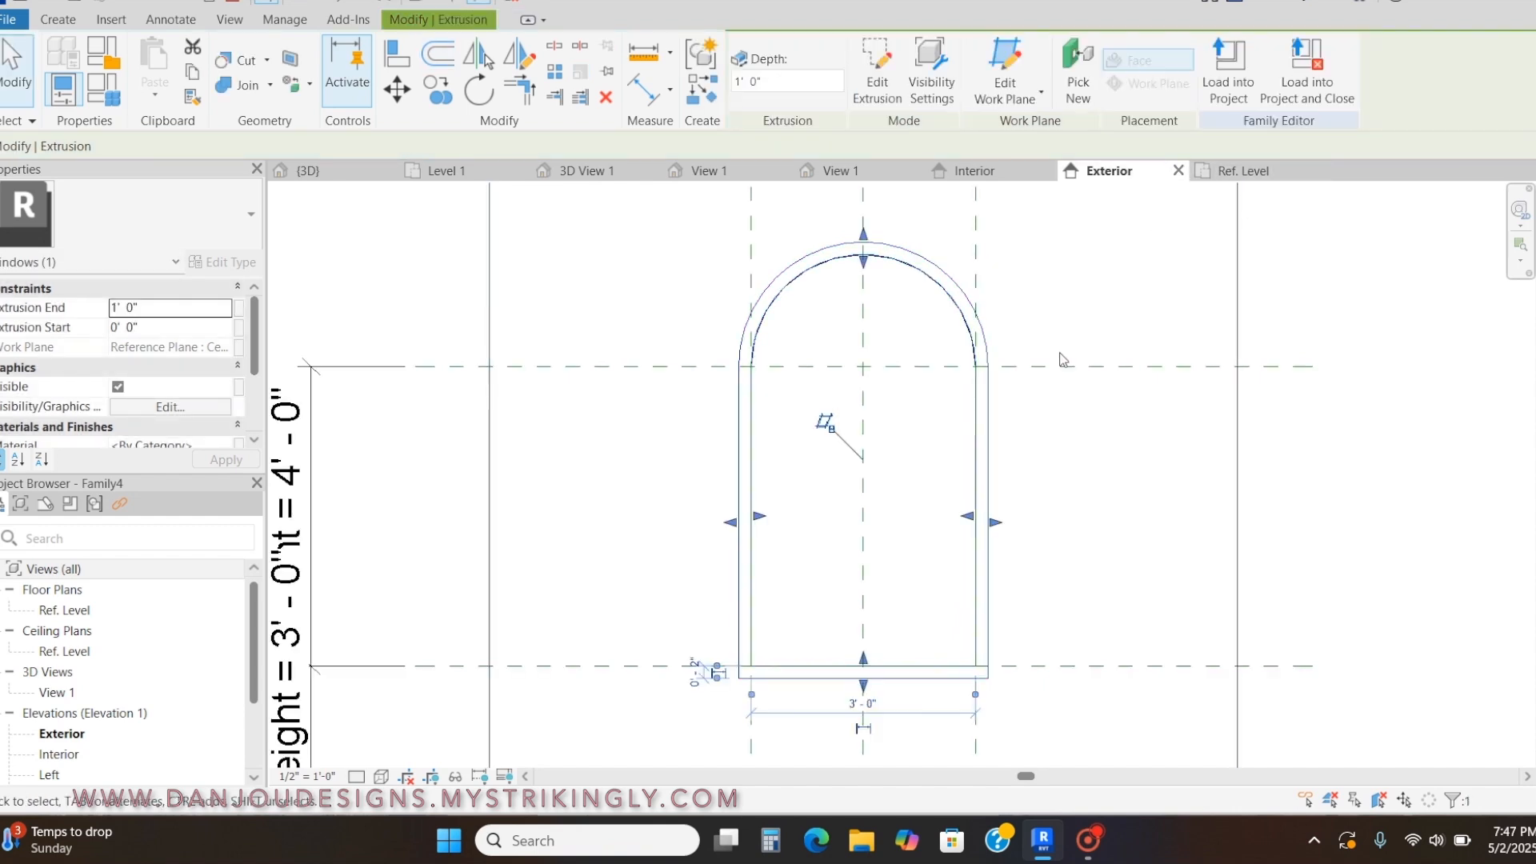
In the Ref. Level plan, reshape the exterior frame into a trim about 3/4" thick against the exterior wall face, and check it in 3D.
{"action": "left_click", "coordinate": [1250, 169]}
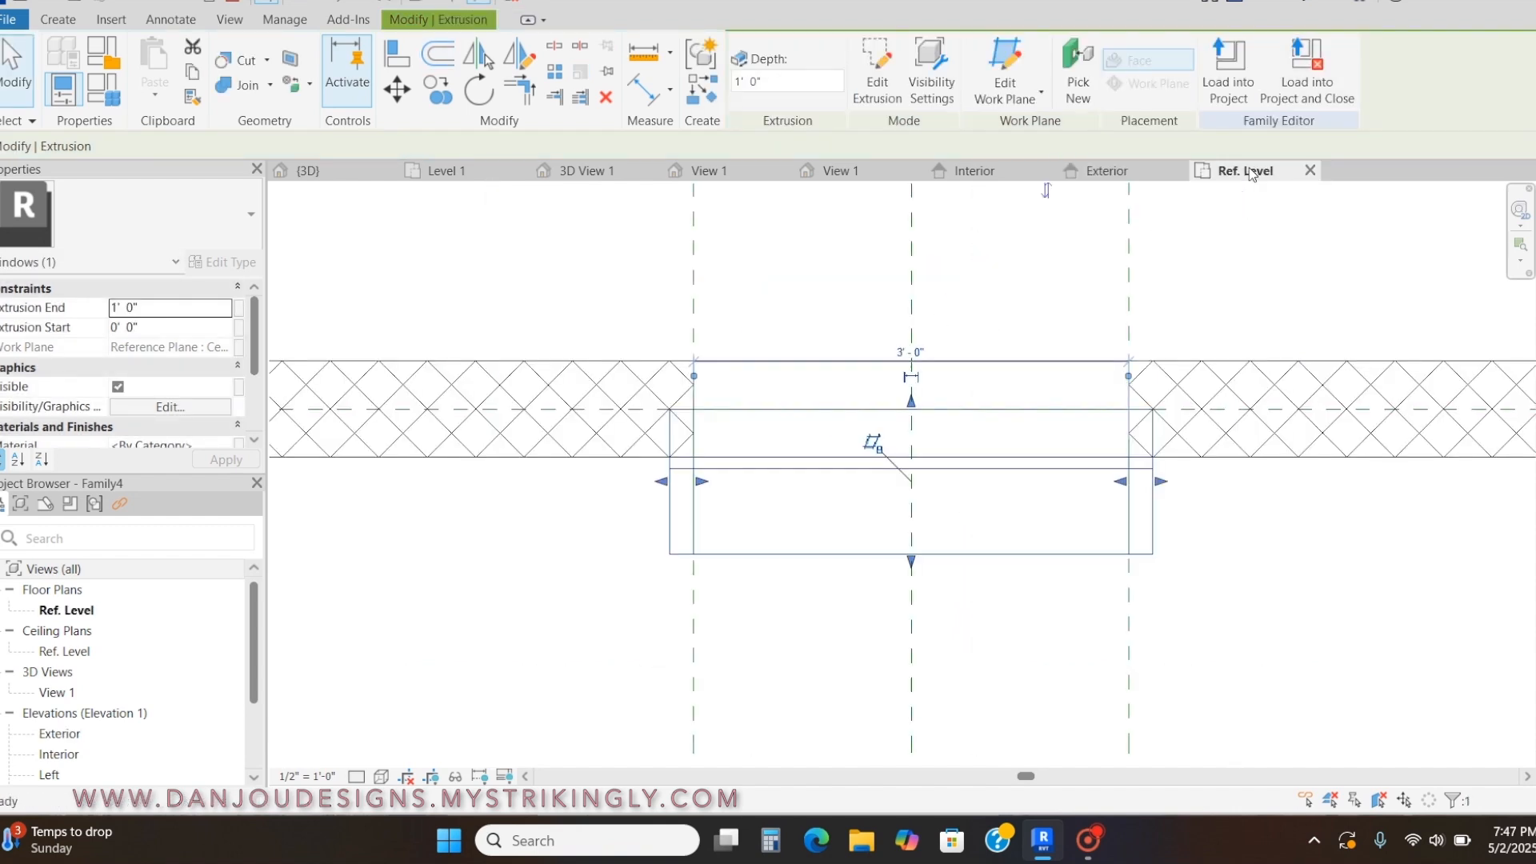
{"action": "left_click_drag", "start_coordinate": [910, 400], "coordinate": [934, 334]}
{"action": "left_click_drag", "start_coordinate": [910, 562], "coordinate": [913, 367]}
{"action": "scroll", "coordinate": [919, 341], "scroll_direction": "up", "scroll_amount": 2}
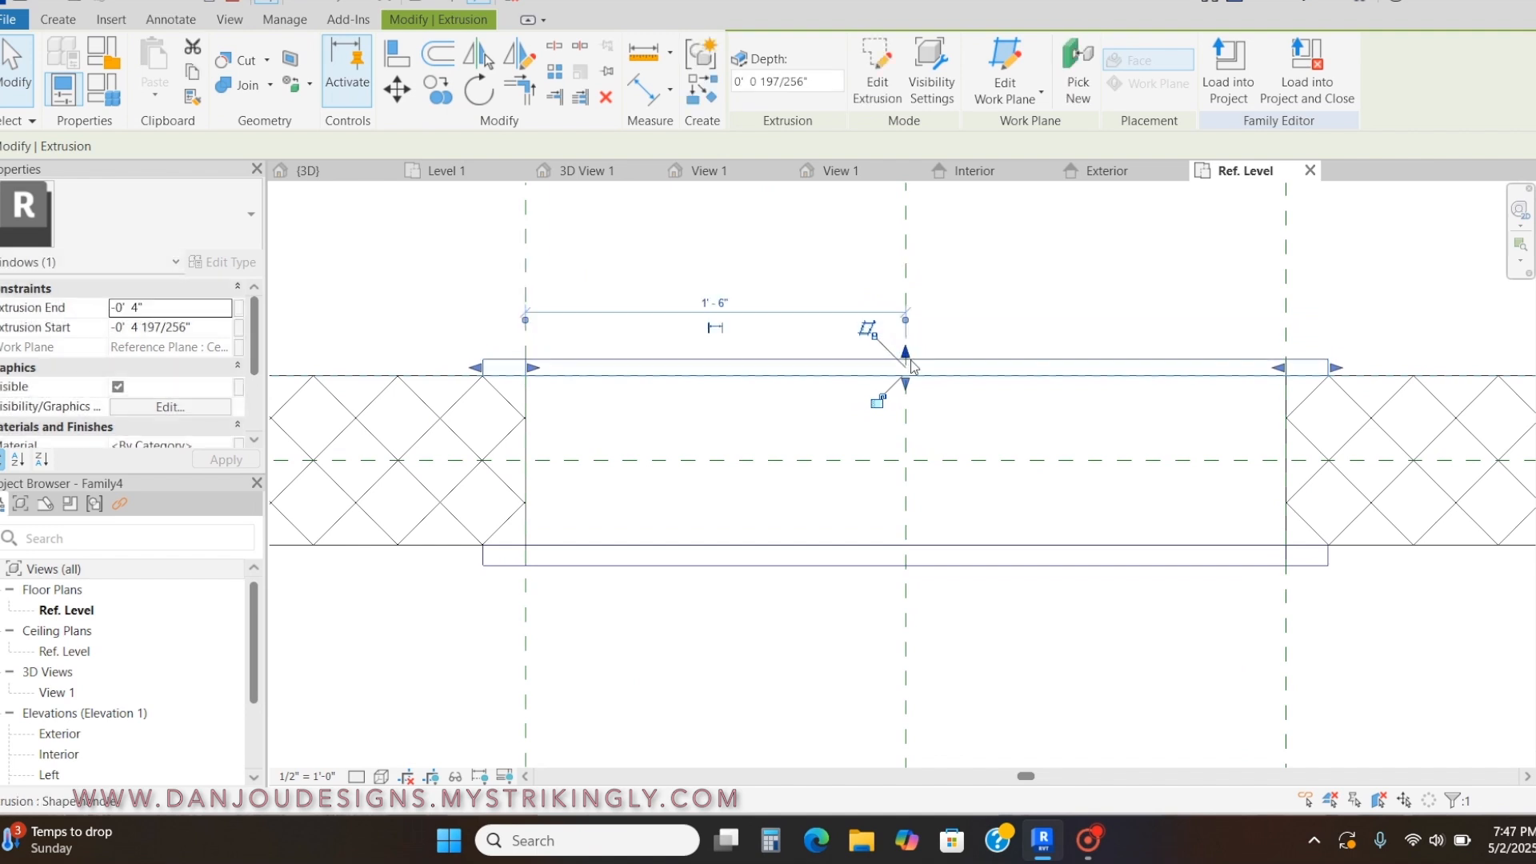
{"action": "left_click", "coordinate": [1009, 308]}
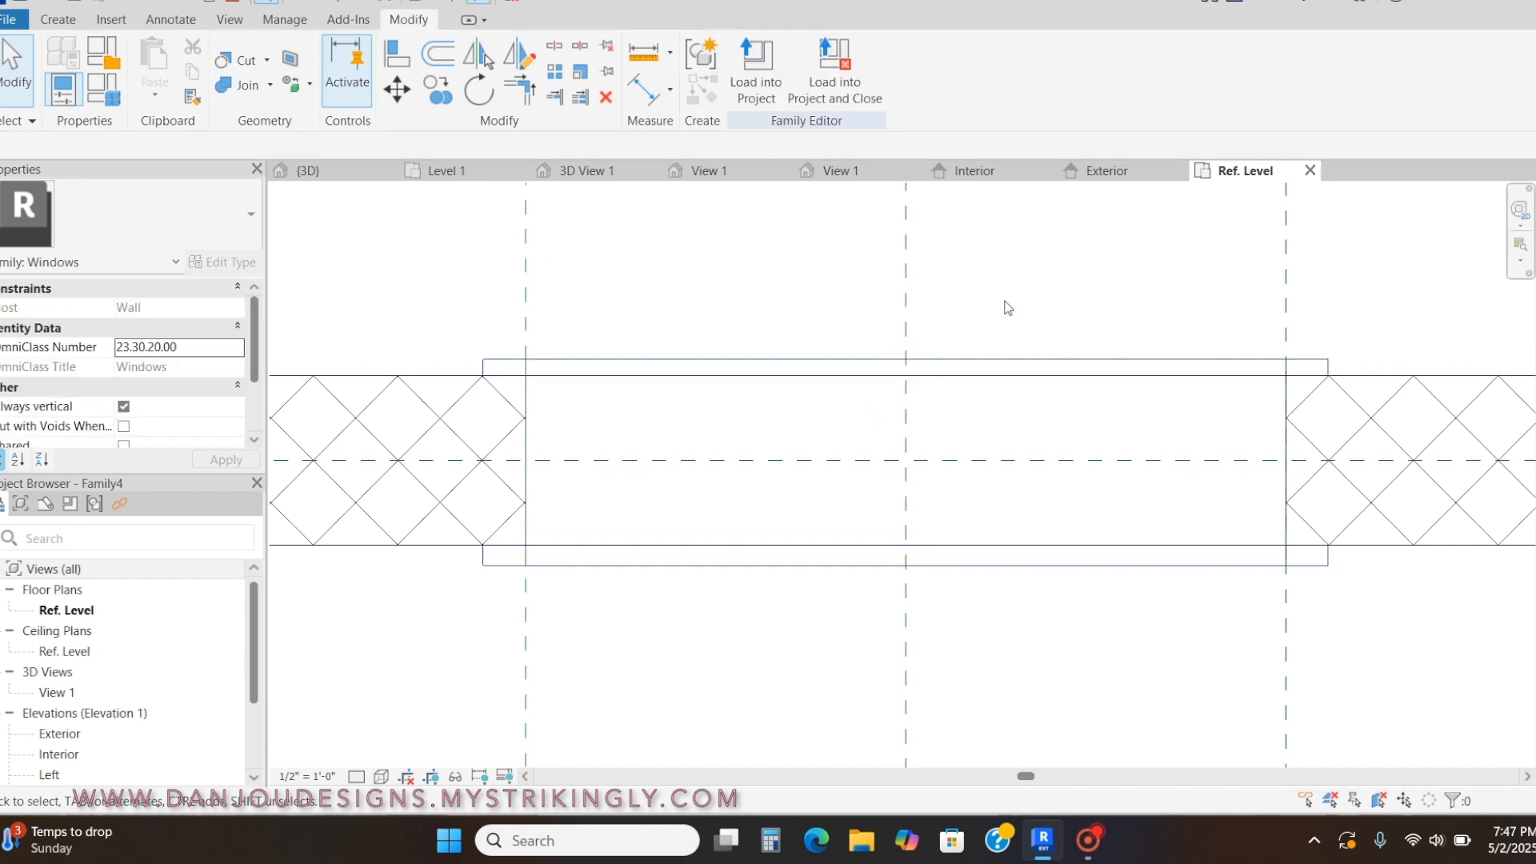
{"action": "left_click", "coordinate": [868, 173]}
{"action": "scroll", "coordinate": [964, 632], "scroll_direction": "up", "scroll_amount": 3}
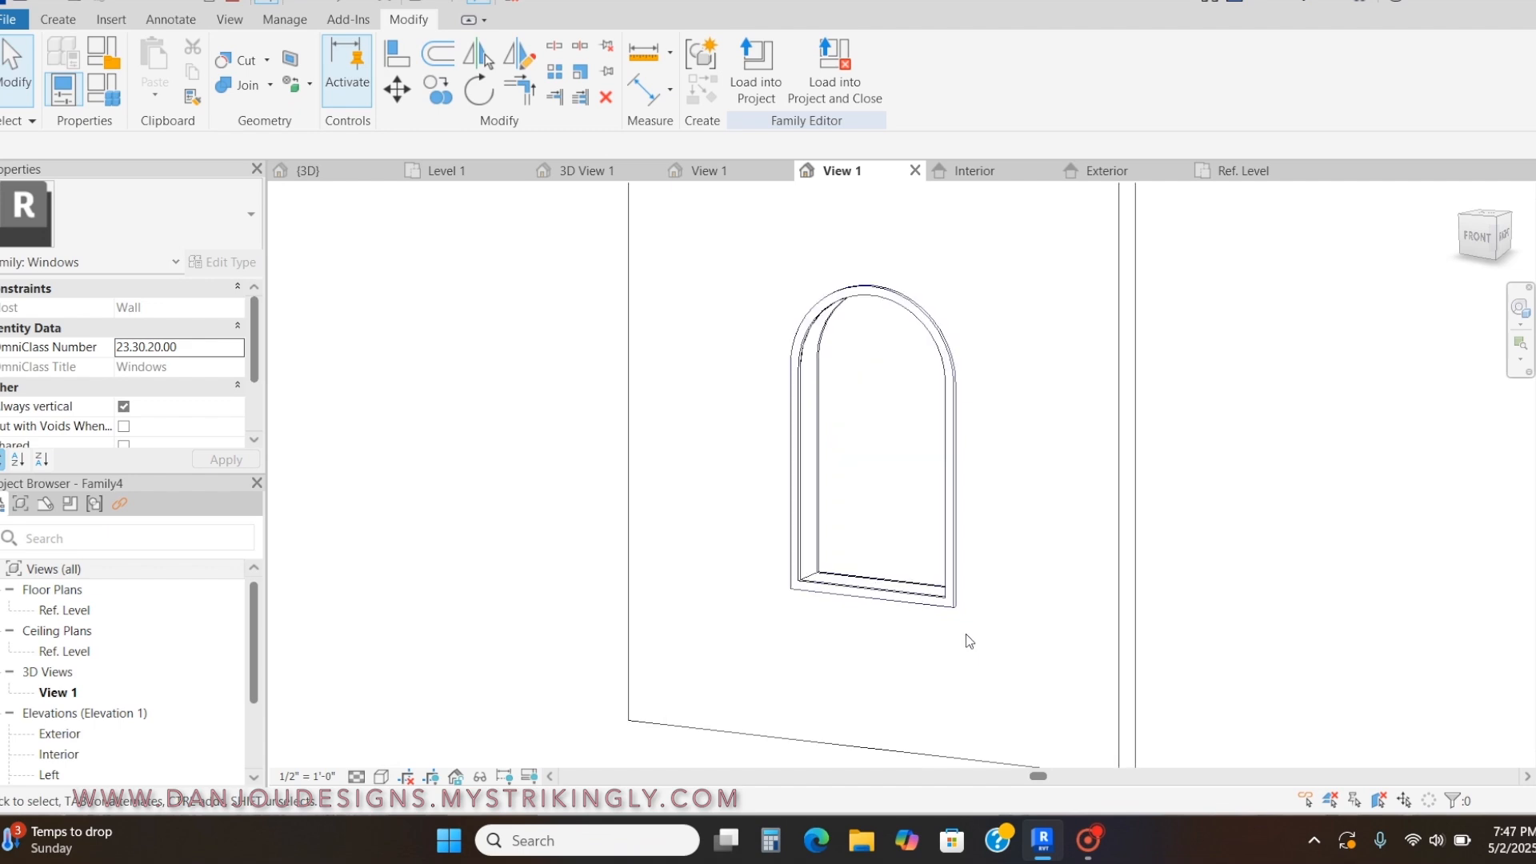
Assign the Cherry material to the exterior arched frame in the Exterior elevation.
{"action": "left_click", "coordinate": [1136, 170]}
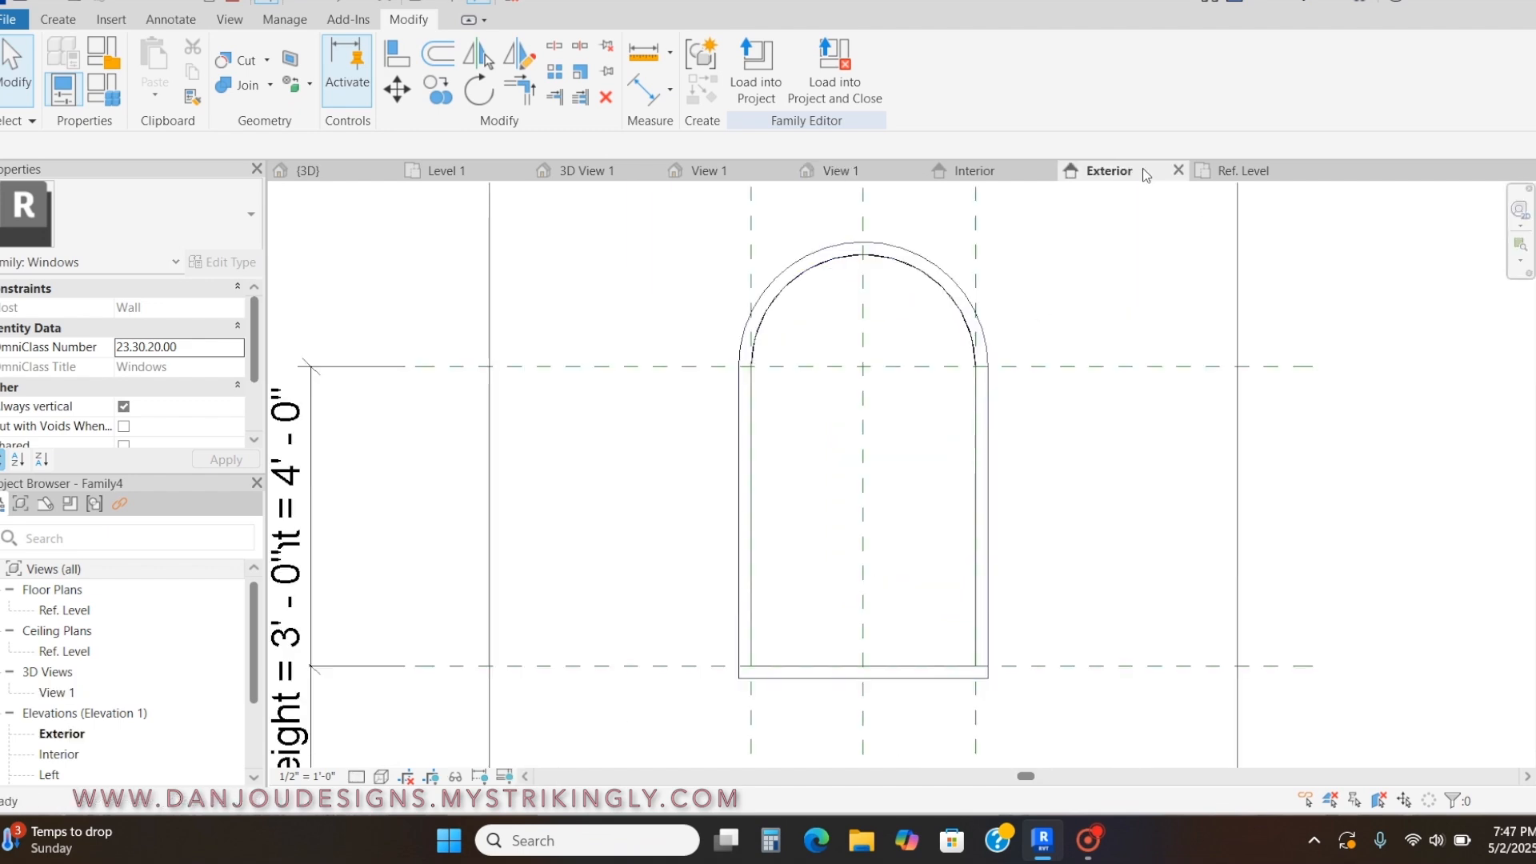
{"action": "left_click", "coordinate": [943, 268]}
{"action": "scroll", "coordinate": [161, 414], "scroll_direction": "down", "scroll_amount": 1}
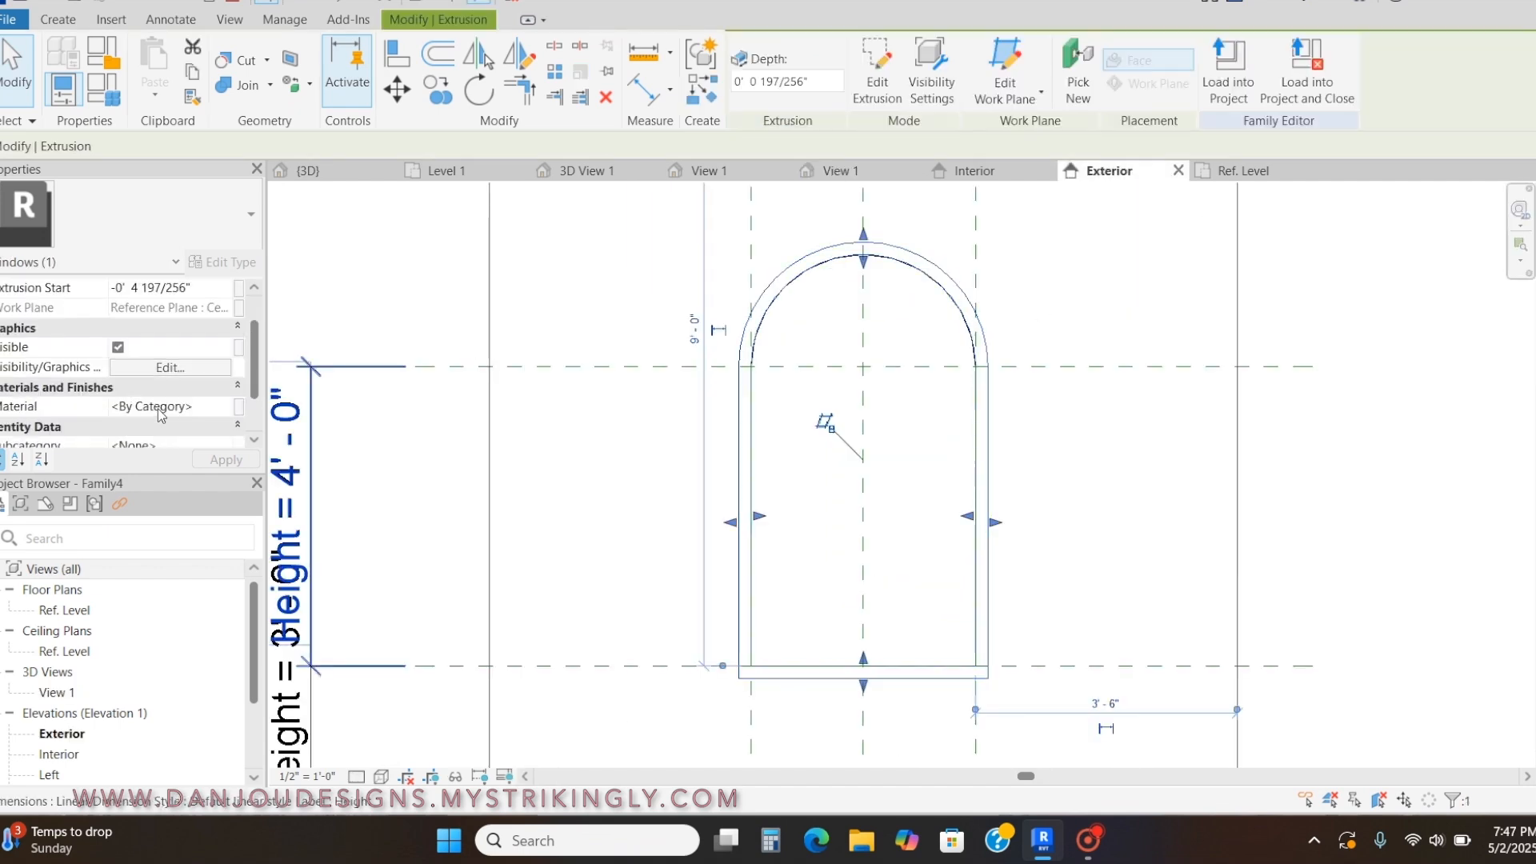
{"action": "left_click", "coordinate": [236, 407]}
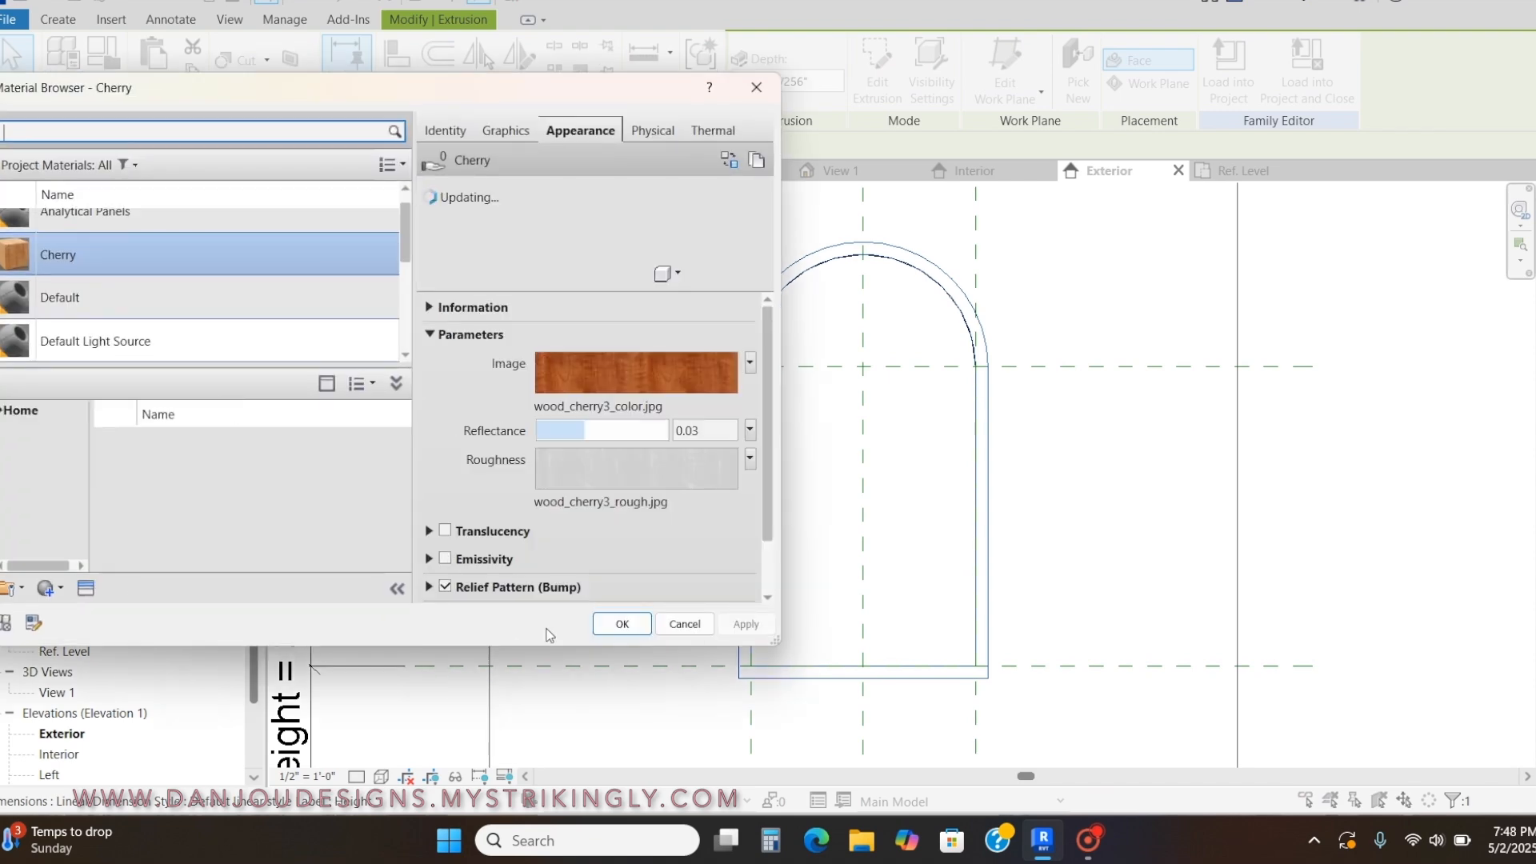
{"action": "left_click", "coordinate": [618, 624]}
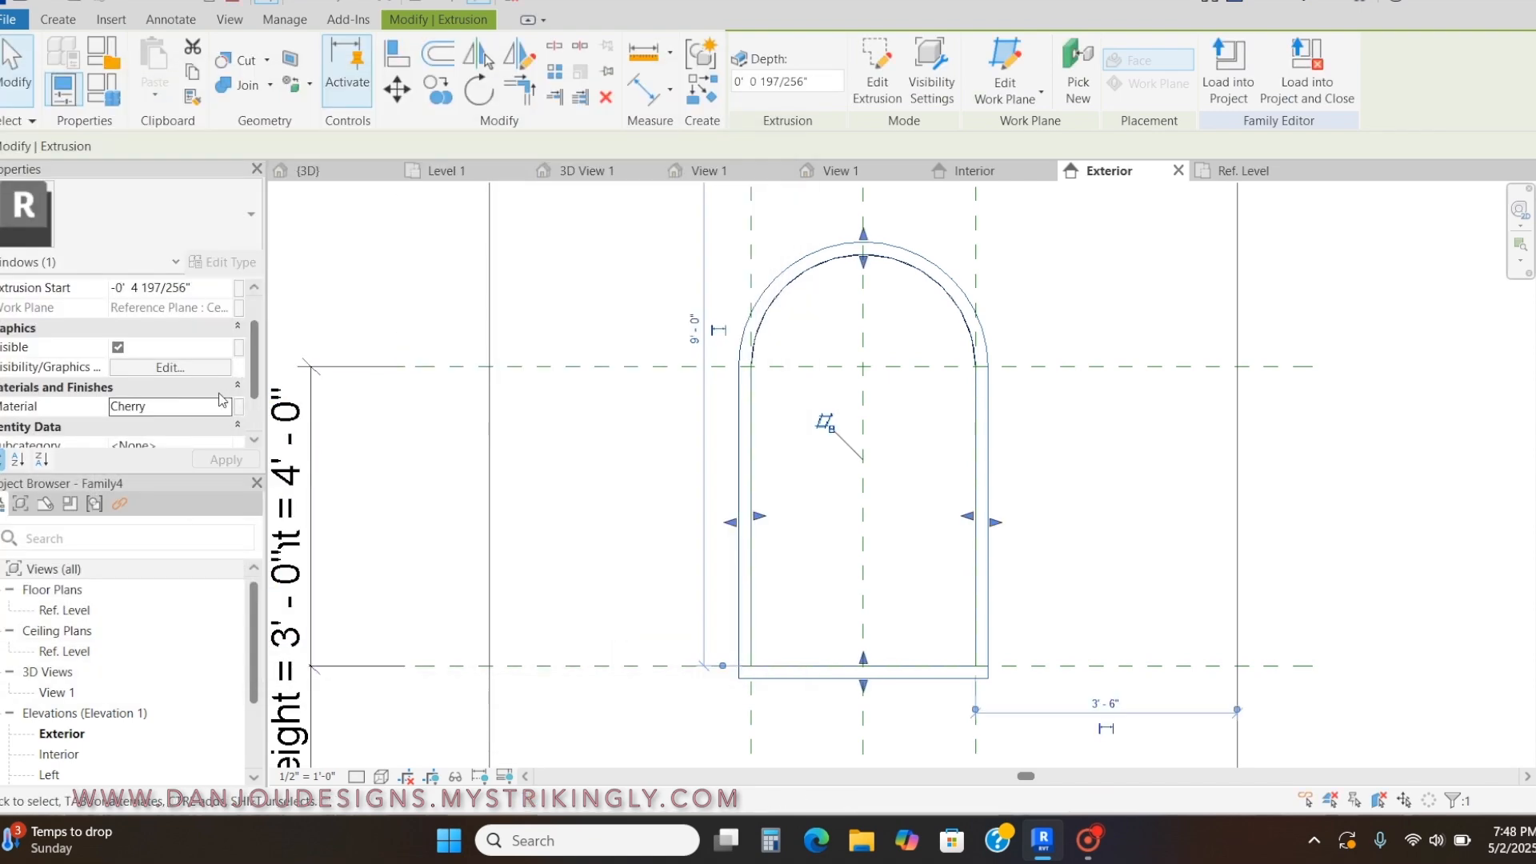
{"action": "left_click", "coordinate": [1042, 284]}
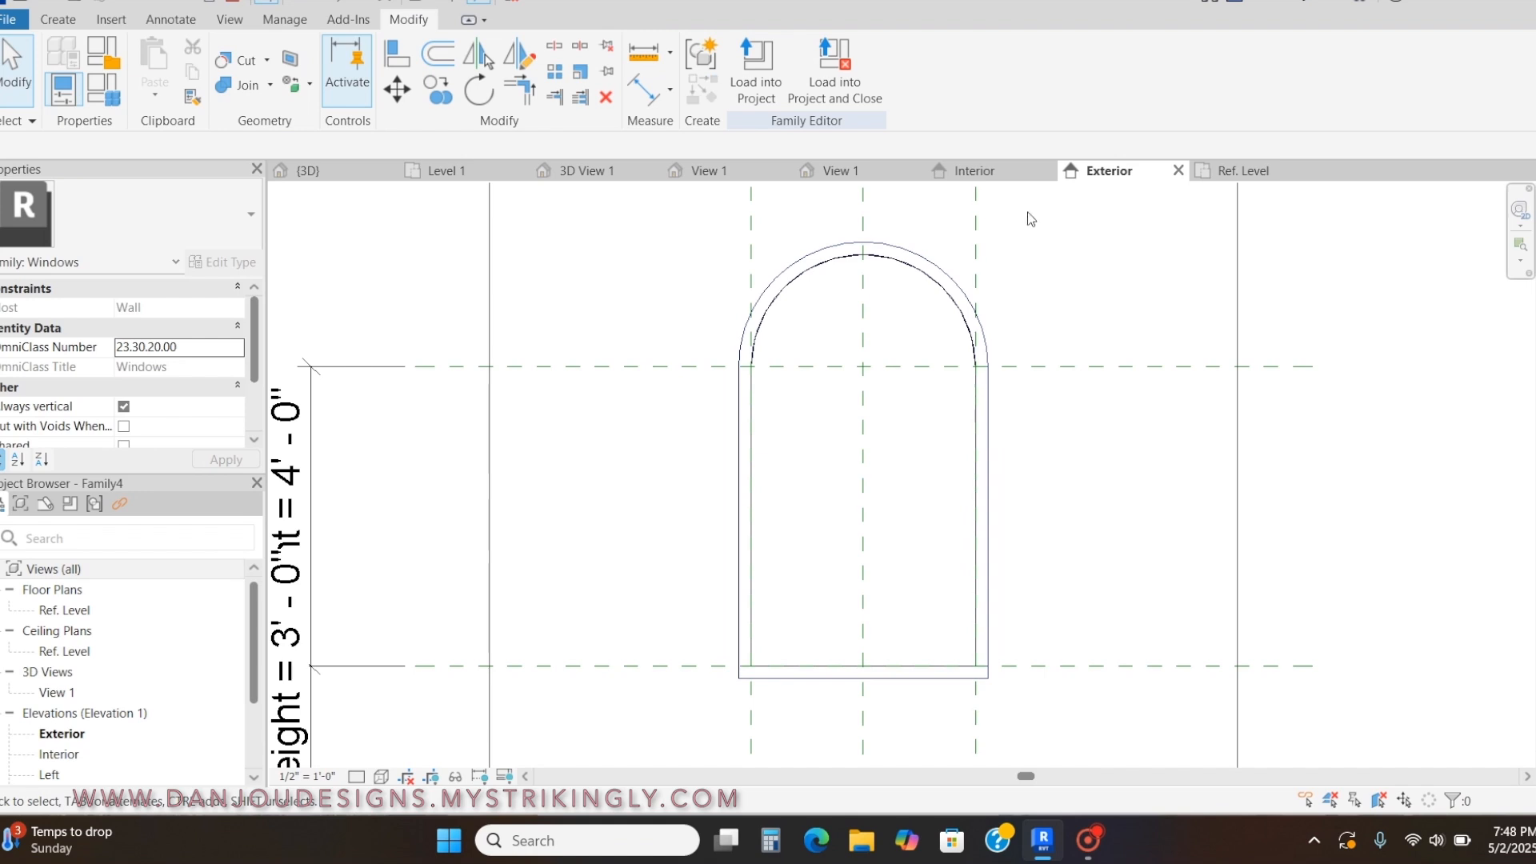
Start a new Extrusion in the Interior elevation and assign the Glass material to it.
{"action": "left_click", "coordinate": [849, 173]}
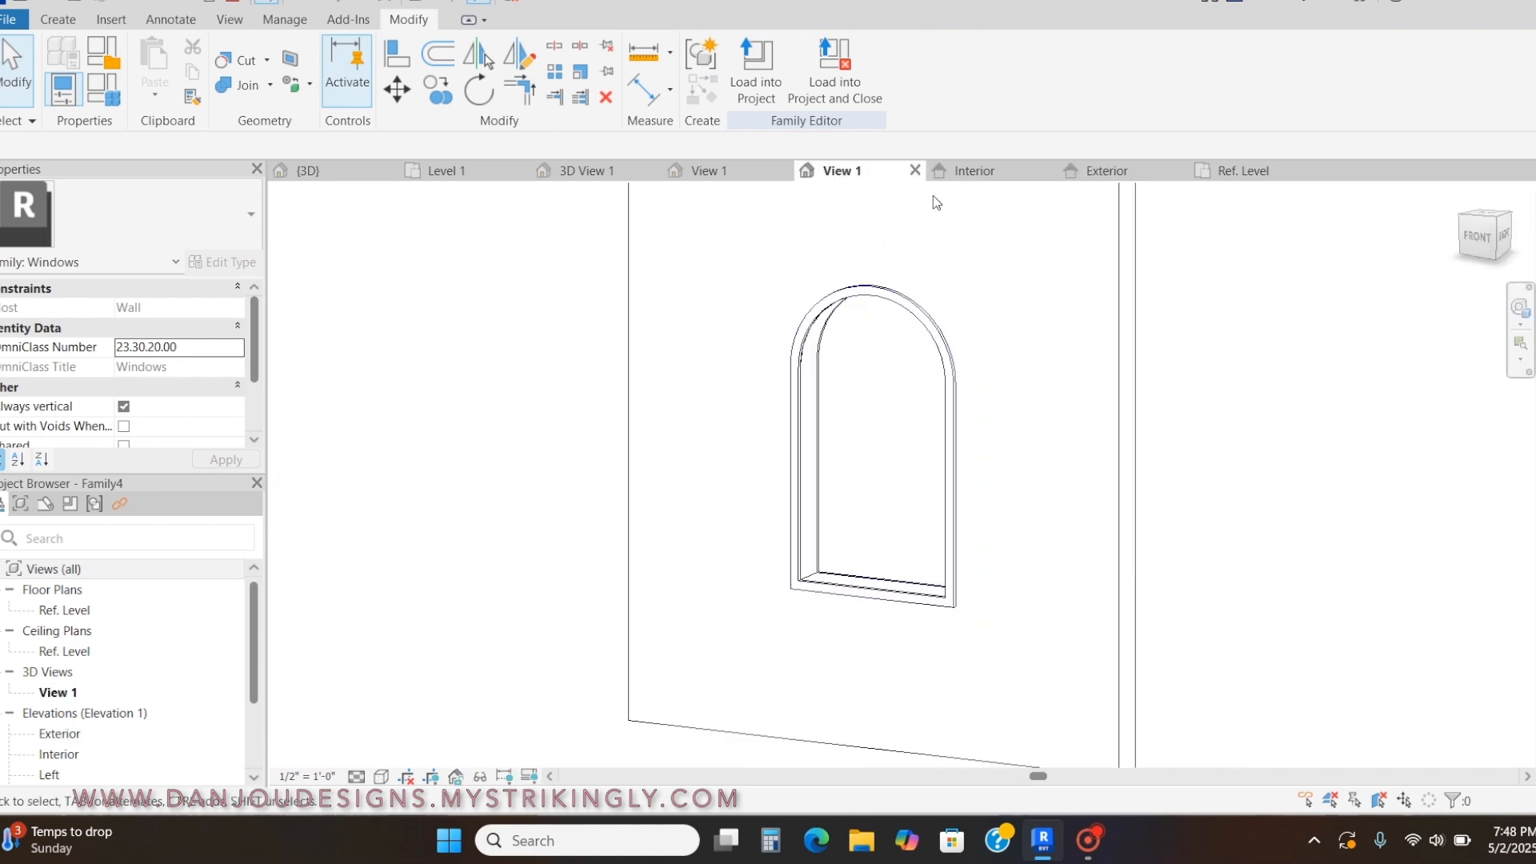
{"action": "left_click", "coordinate": [973, 170]}
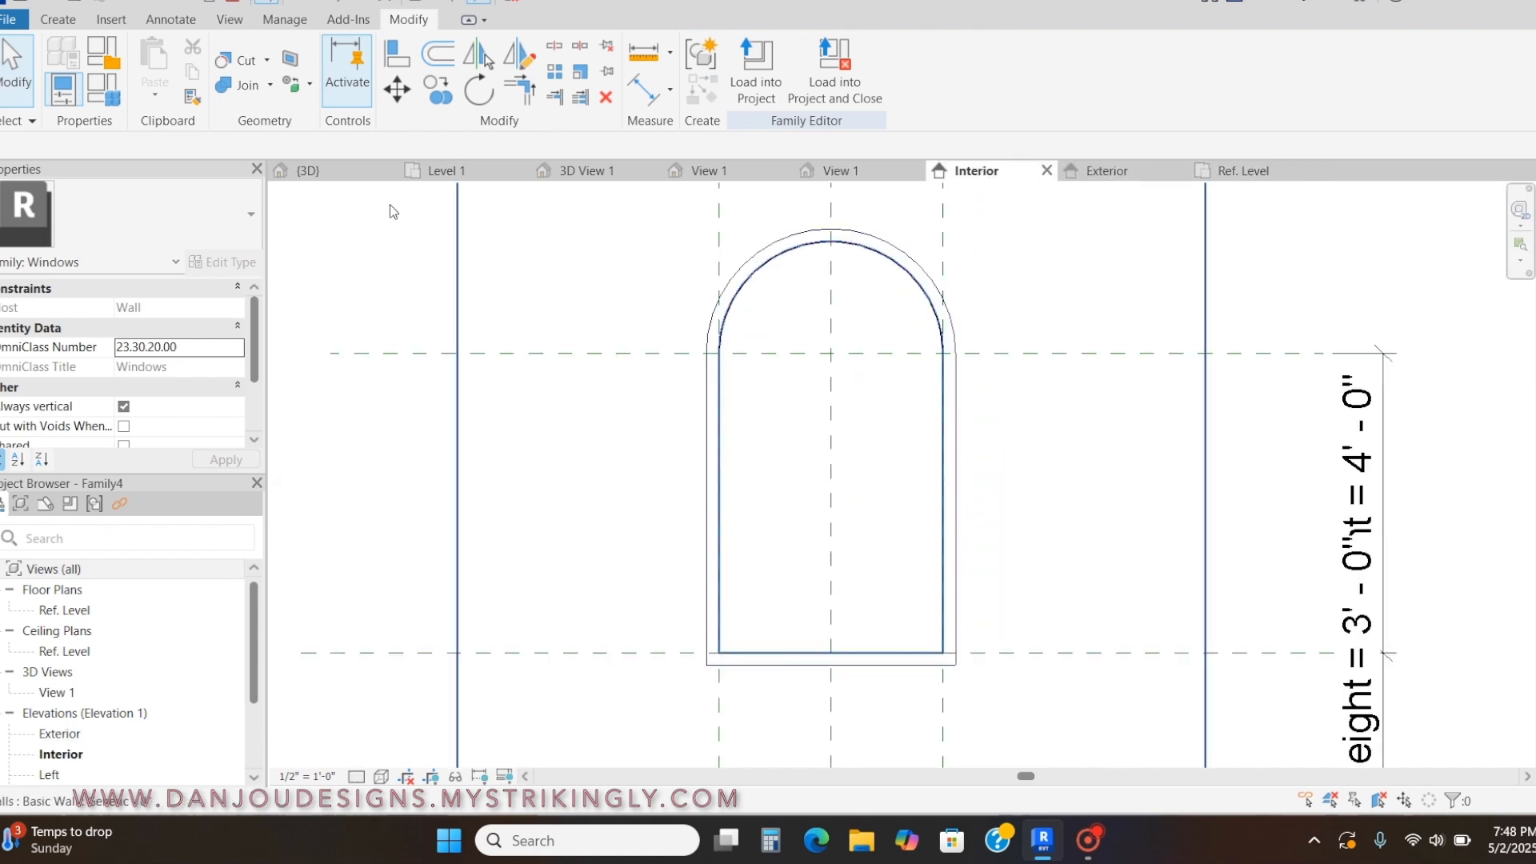
{"action": "left_click", "coordinate": [53, 22]}
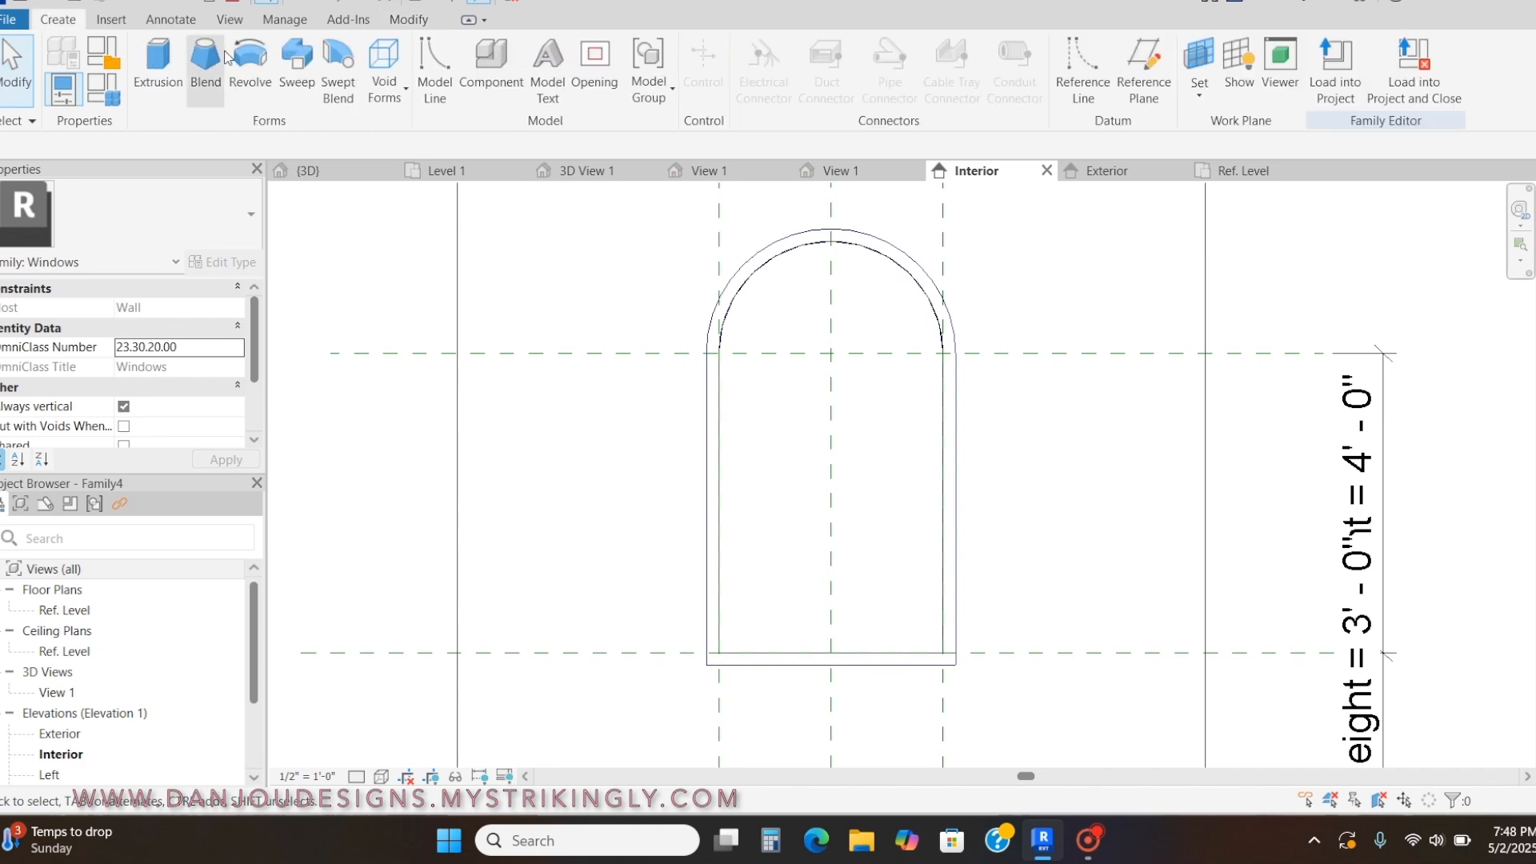
{"action": "left_click", "coordinate": [143, 64]}
{"action": "scroll", "coordinate": [180, 423], "scroll_direction": "down", "scroll_amount": 1}
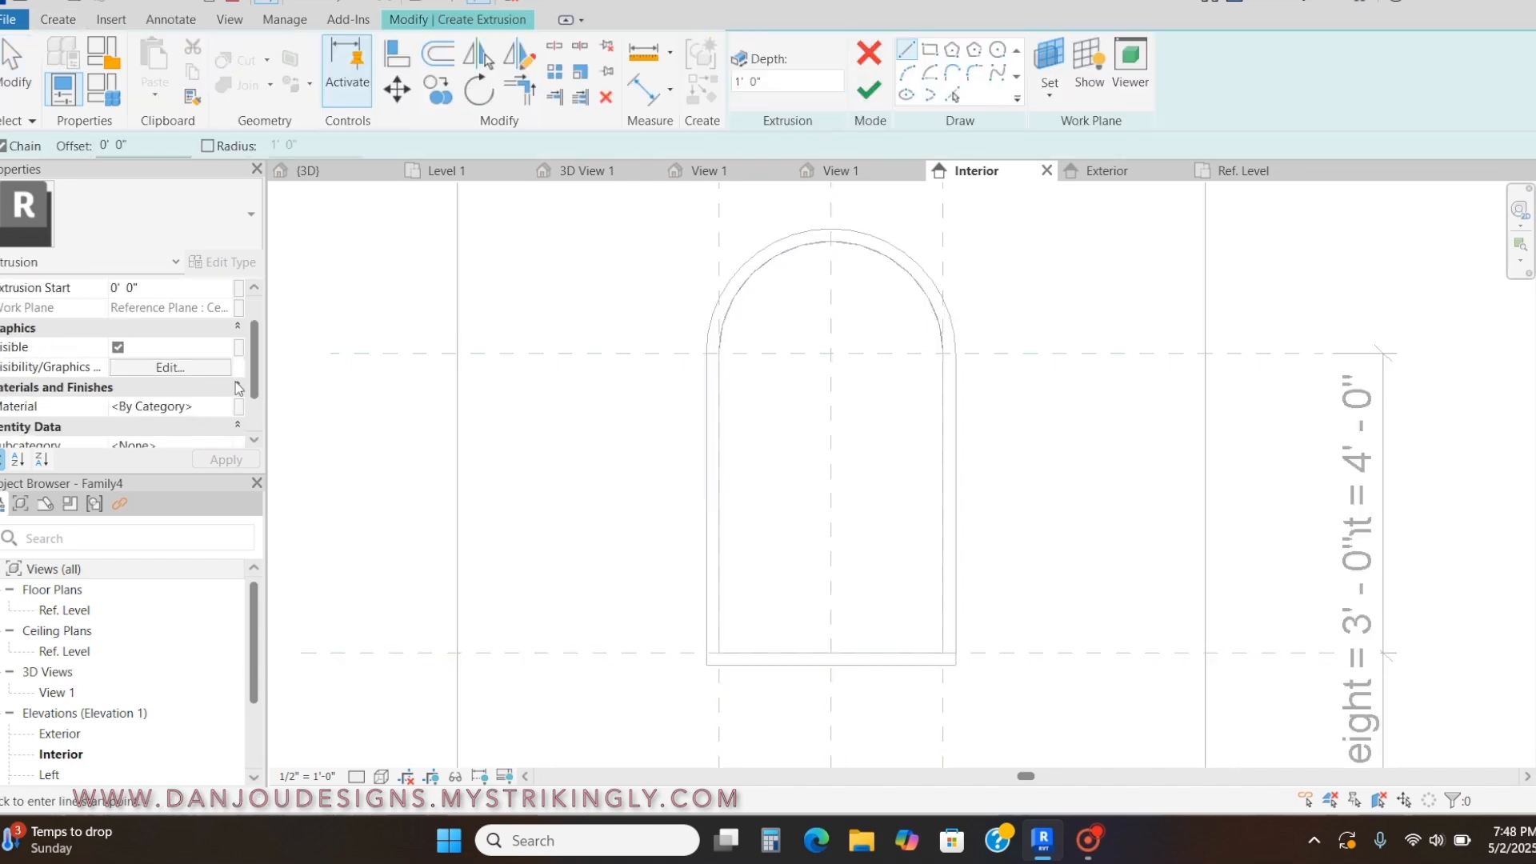
{"action": "left_click", "coordinate": [223, 408]}
{"action": "left_click", "coordinate": [223, 408]}
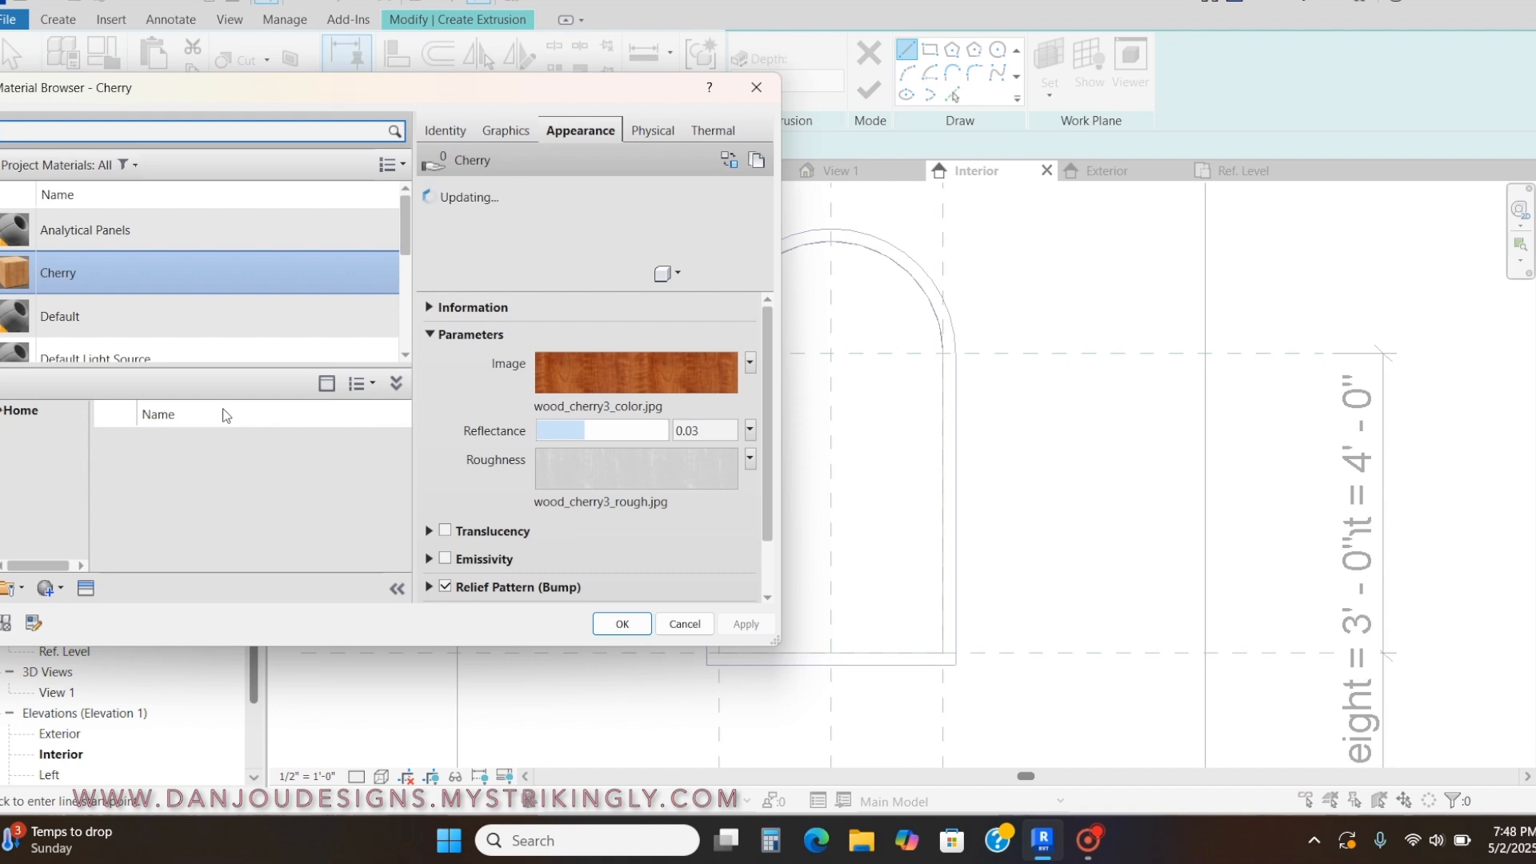
{"action": "type", "text": "glass"}
{"action": "left_click", "coordinate": [214, 263]}
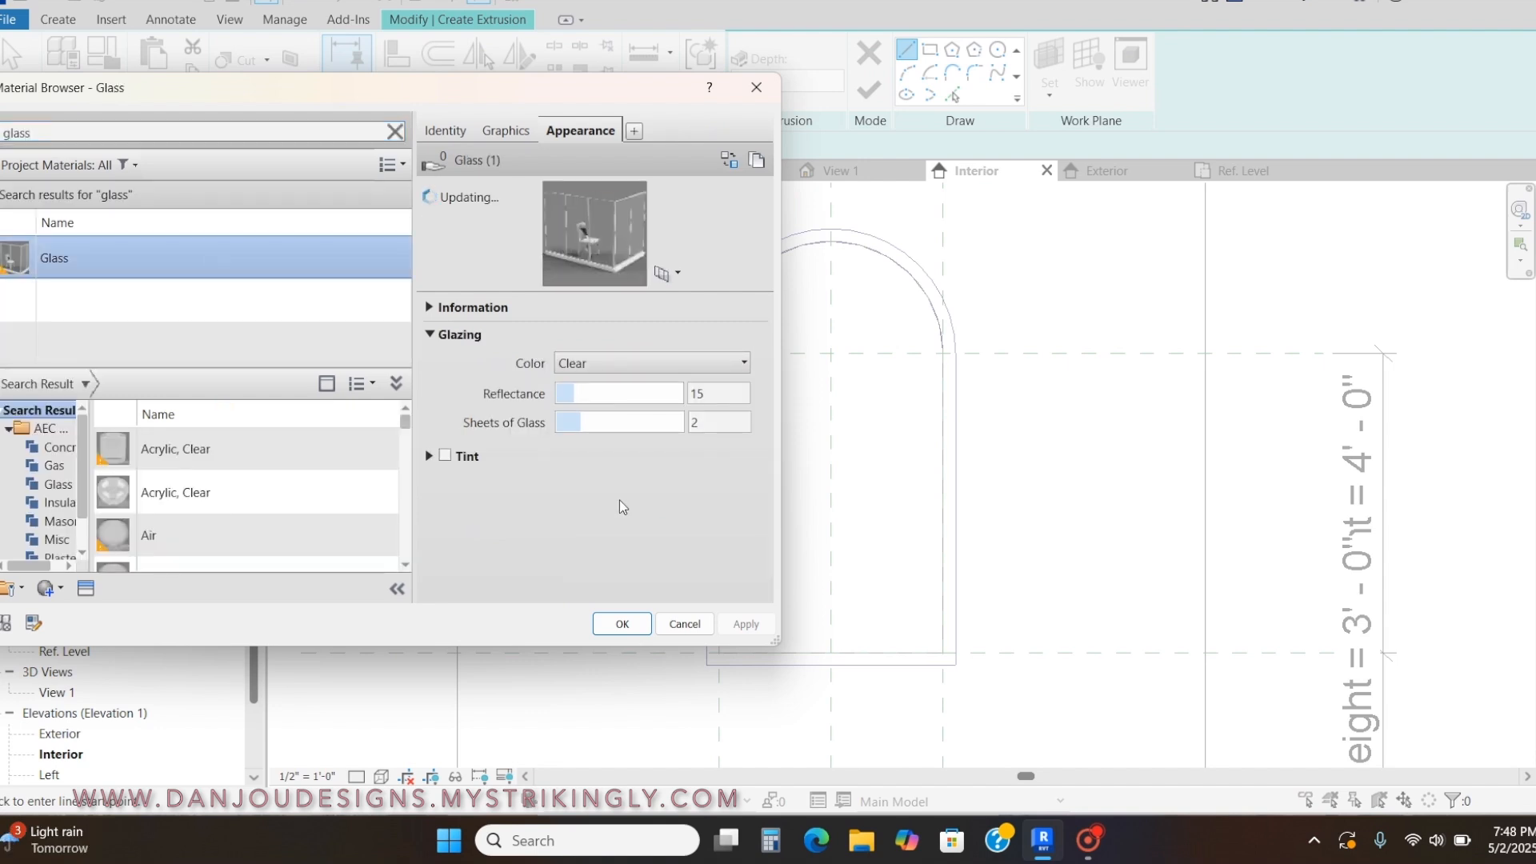
{"action": "left_click", "coordinate": [621, 624]}
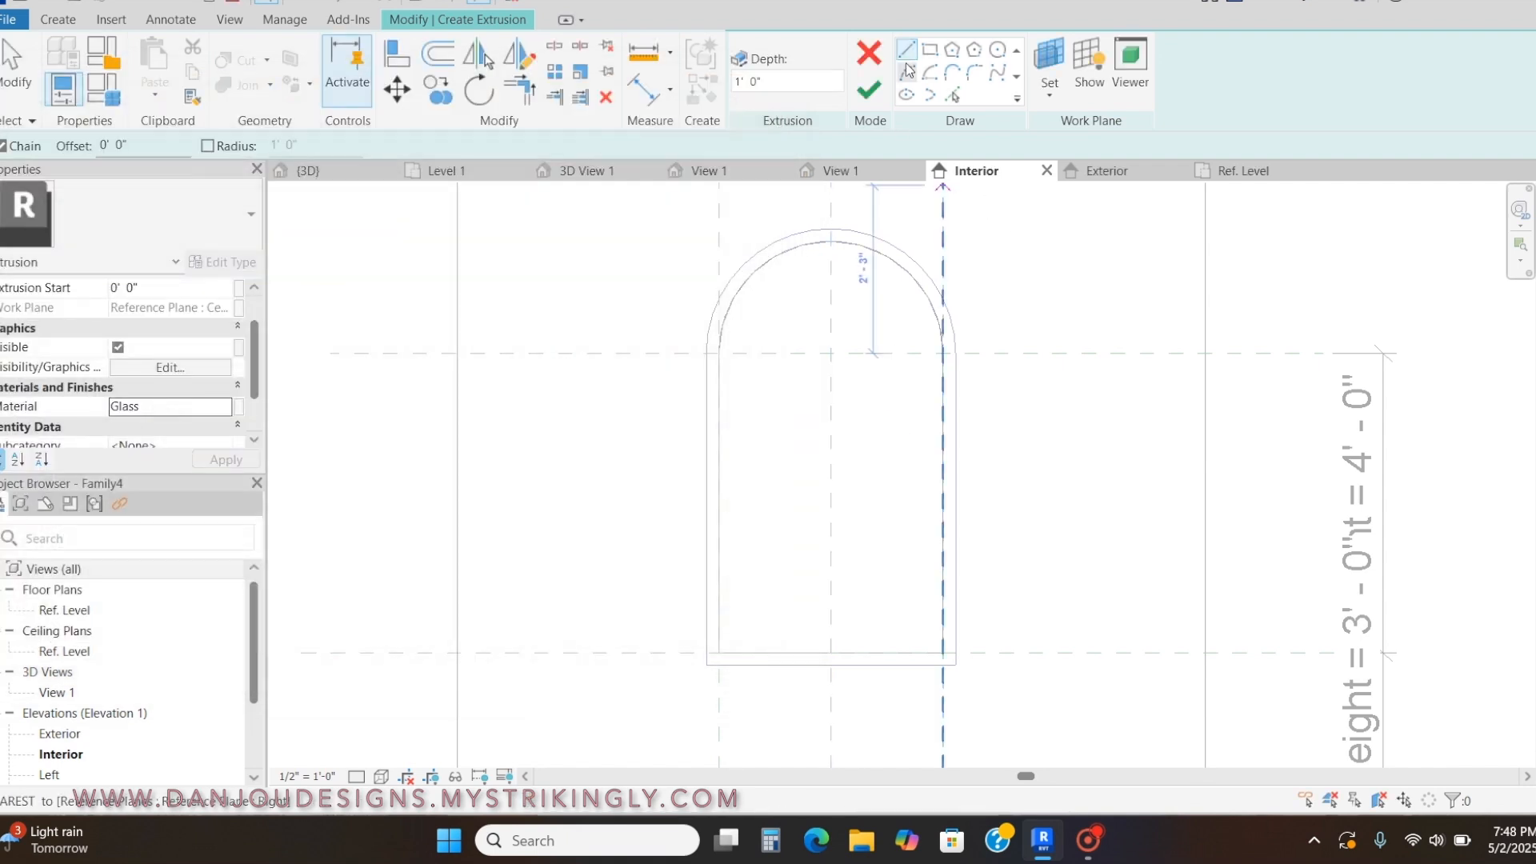
Trace the inner edge of the arched opening with a 3' base, 4' sides and the top arc, and finish the glass extrusion.
{"action": "left_click", "coordinate": [730, 653]}
{"action": "left_click", "coordinate": [942, 653]}
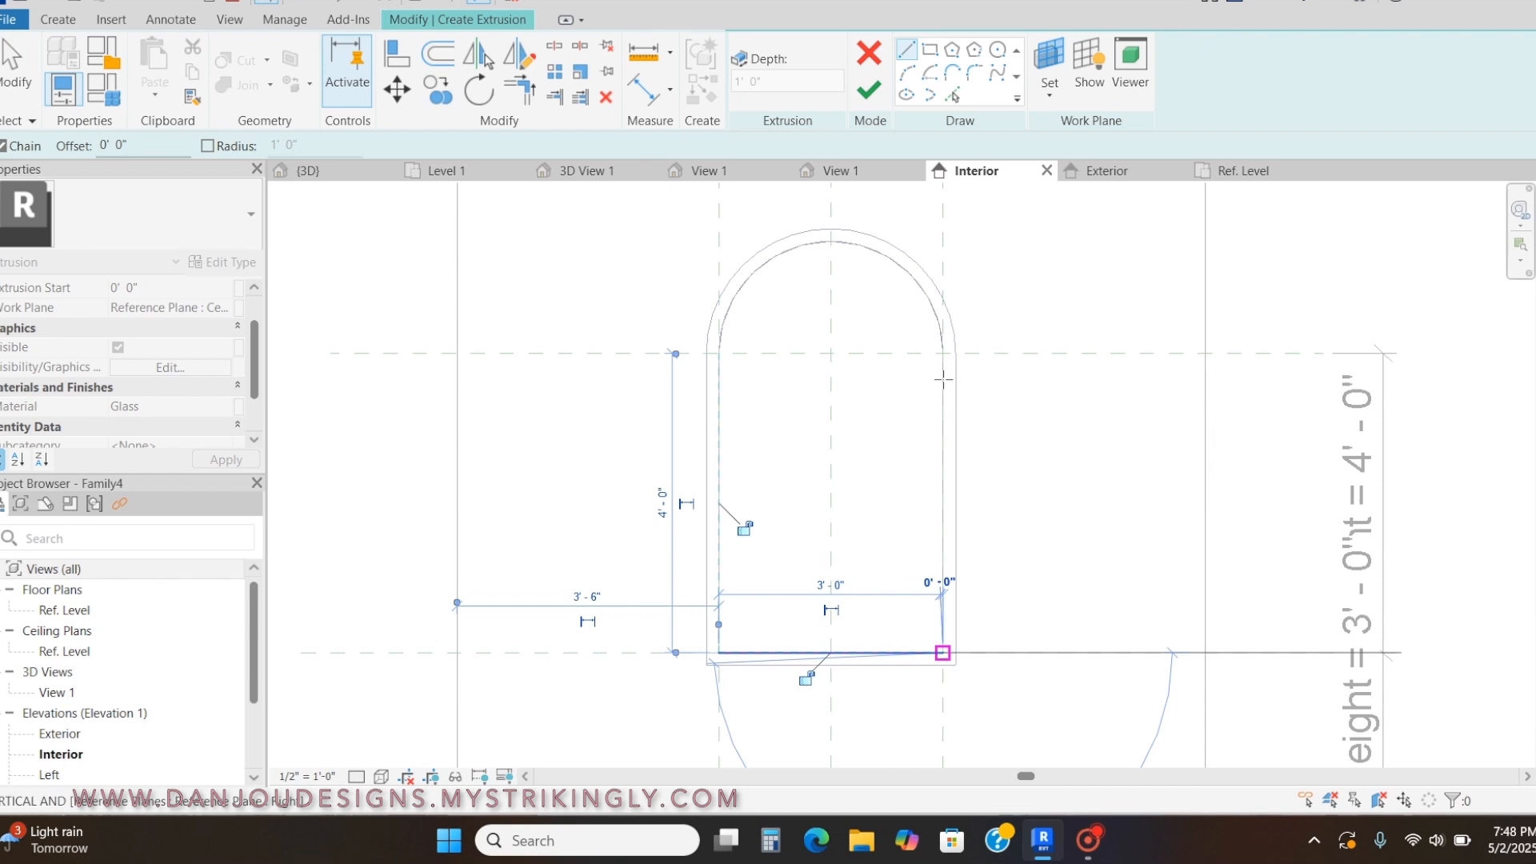
{"action": "left_click", "coordinate": [943, 353]}
{"action": "left_click", "coordinate": [719, 353]}
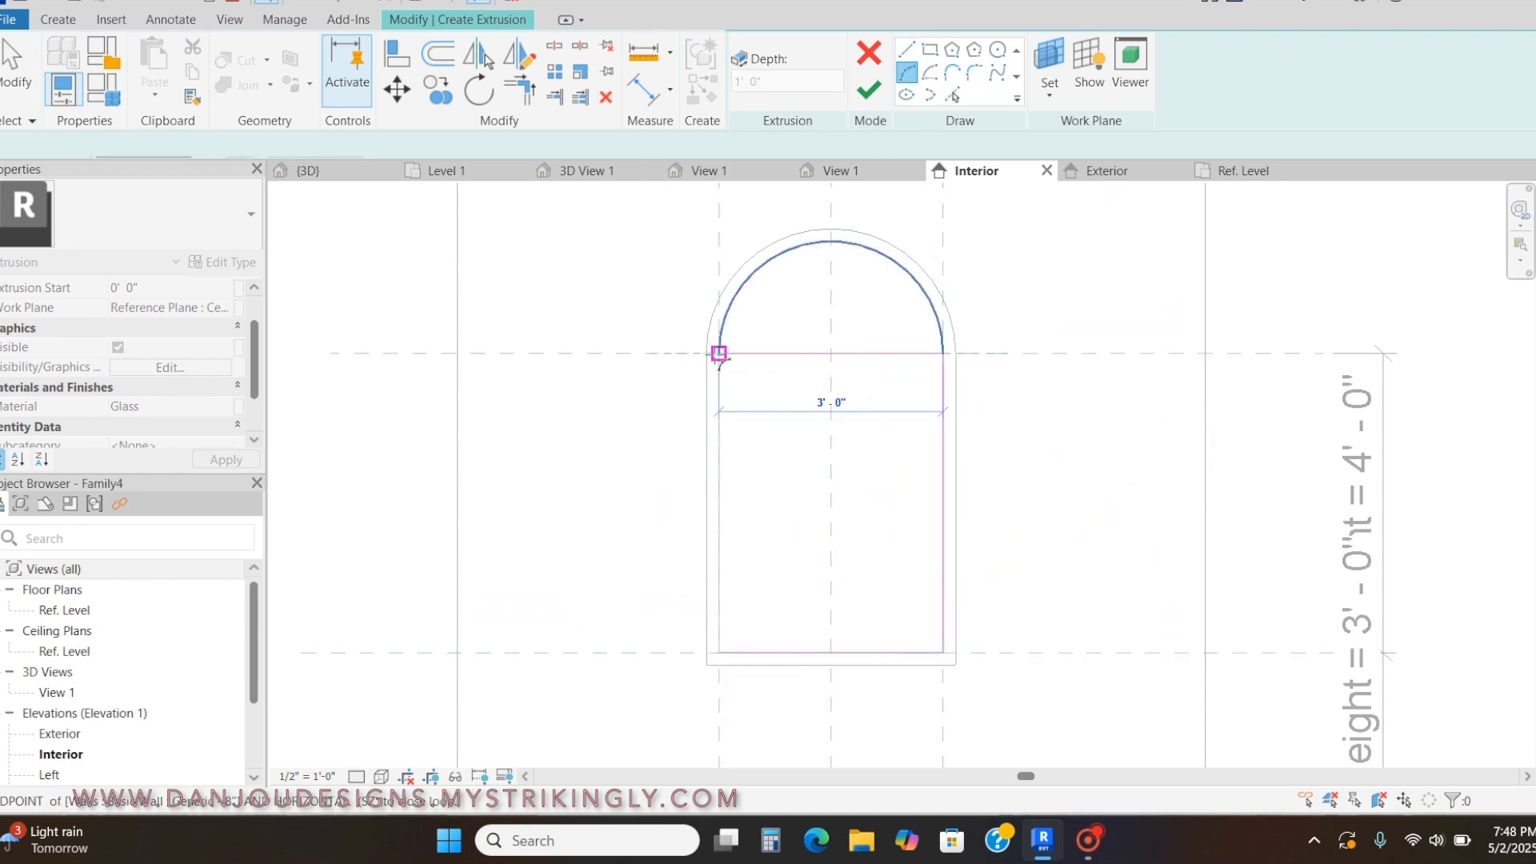
{"action": "left_click", "coordinate": [912, 49]}
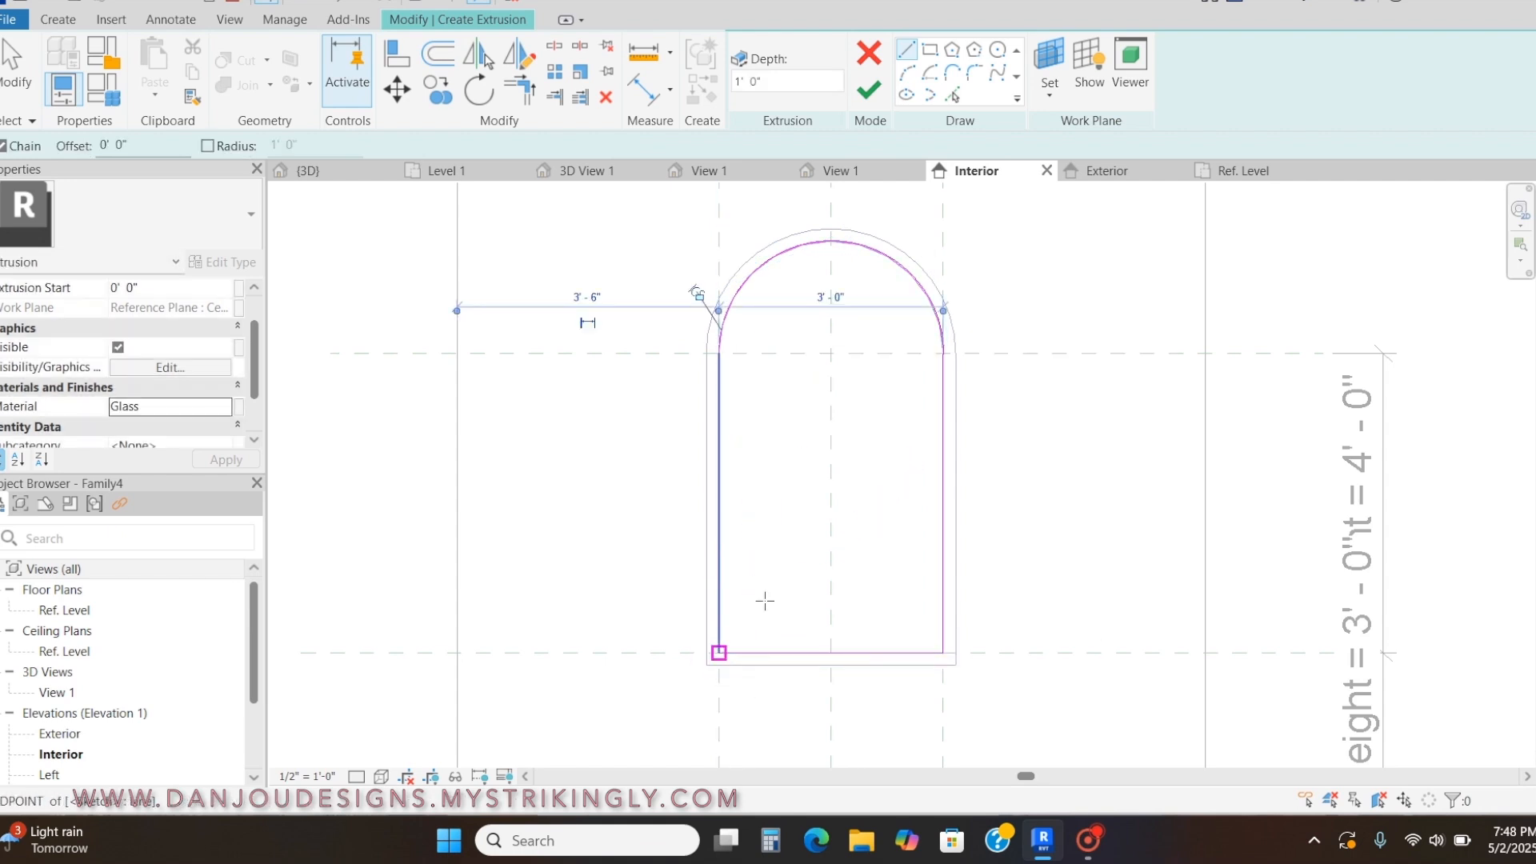
{"action": "left_click", "coordinate": [871, 93]}
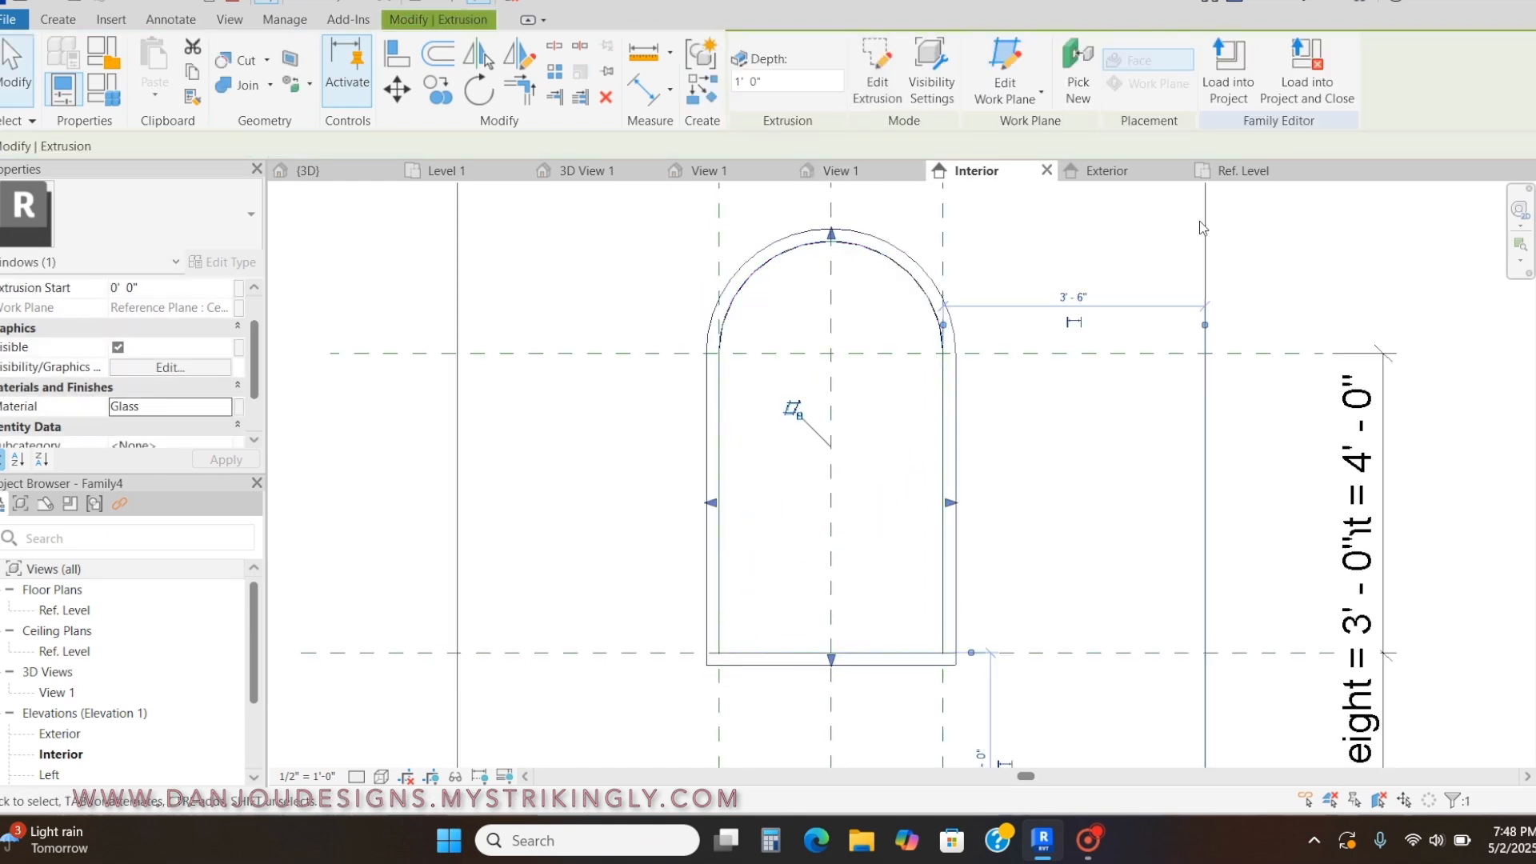
In the Ref. Level plan, reshape the glass extrusion into a thin pane straddling the wall centerline, and check it in 3D.
{"action": "left_click", "coordinate": [1244, 171]}
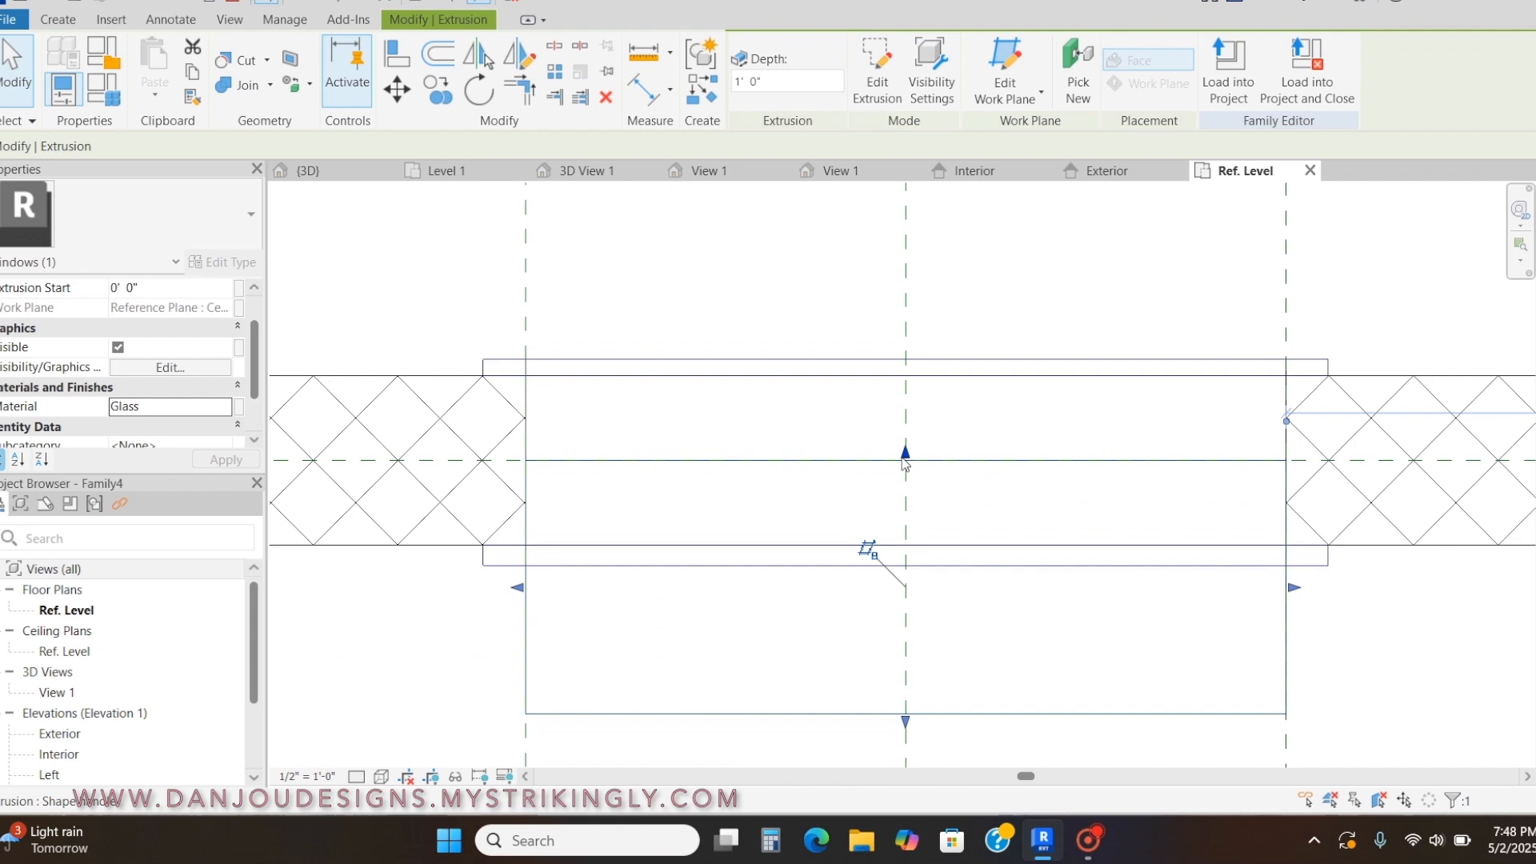
{"action": "left_click_drag", "start_coordinate": [905, 456], "coordinate": [904, 434]}
{"action": "scroll", "coordinate": [916, 492], "scroll_direction": "down", "scroll_amount": 2}
{"action": "left_click_drag", "start_coordinate": [922, 627], "coordinate": [910, 479]}
{"action": "scroll", "coordinate": [918, 486], "scroll_direction": "up", "scroll_amount": 2}
{"action": "scroll", "coordinate": [912, 496], "scroll_direction": "up", "scroll_amount": 2}
{"action": "key", "text": "Escape"}
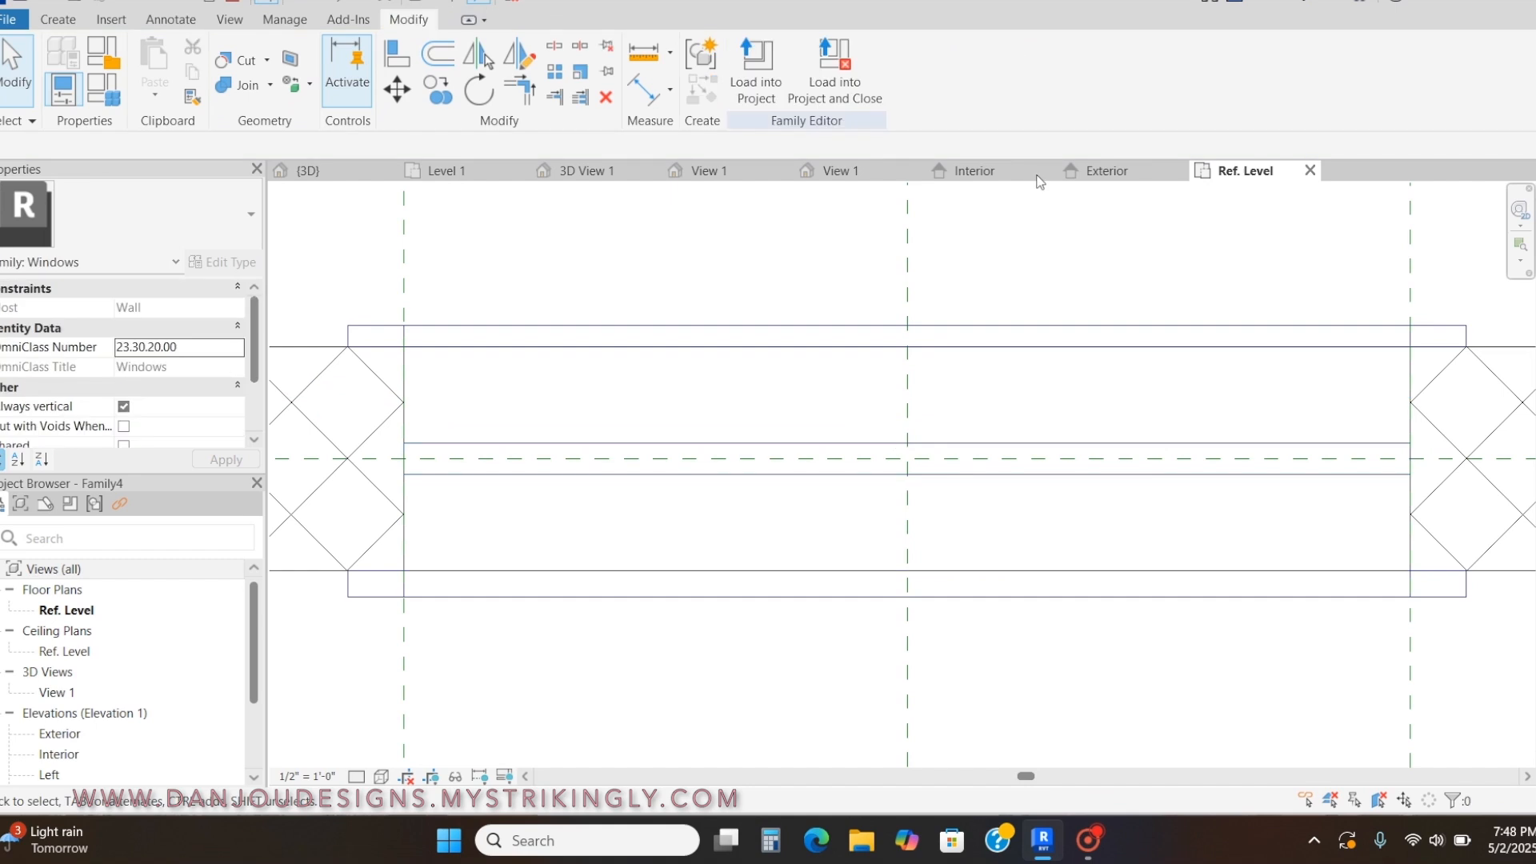
{"action": "left_click", "coordinate": [869, 178]}
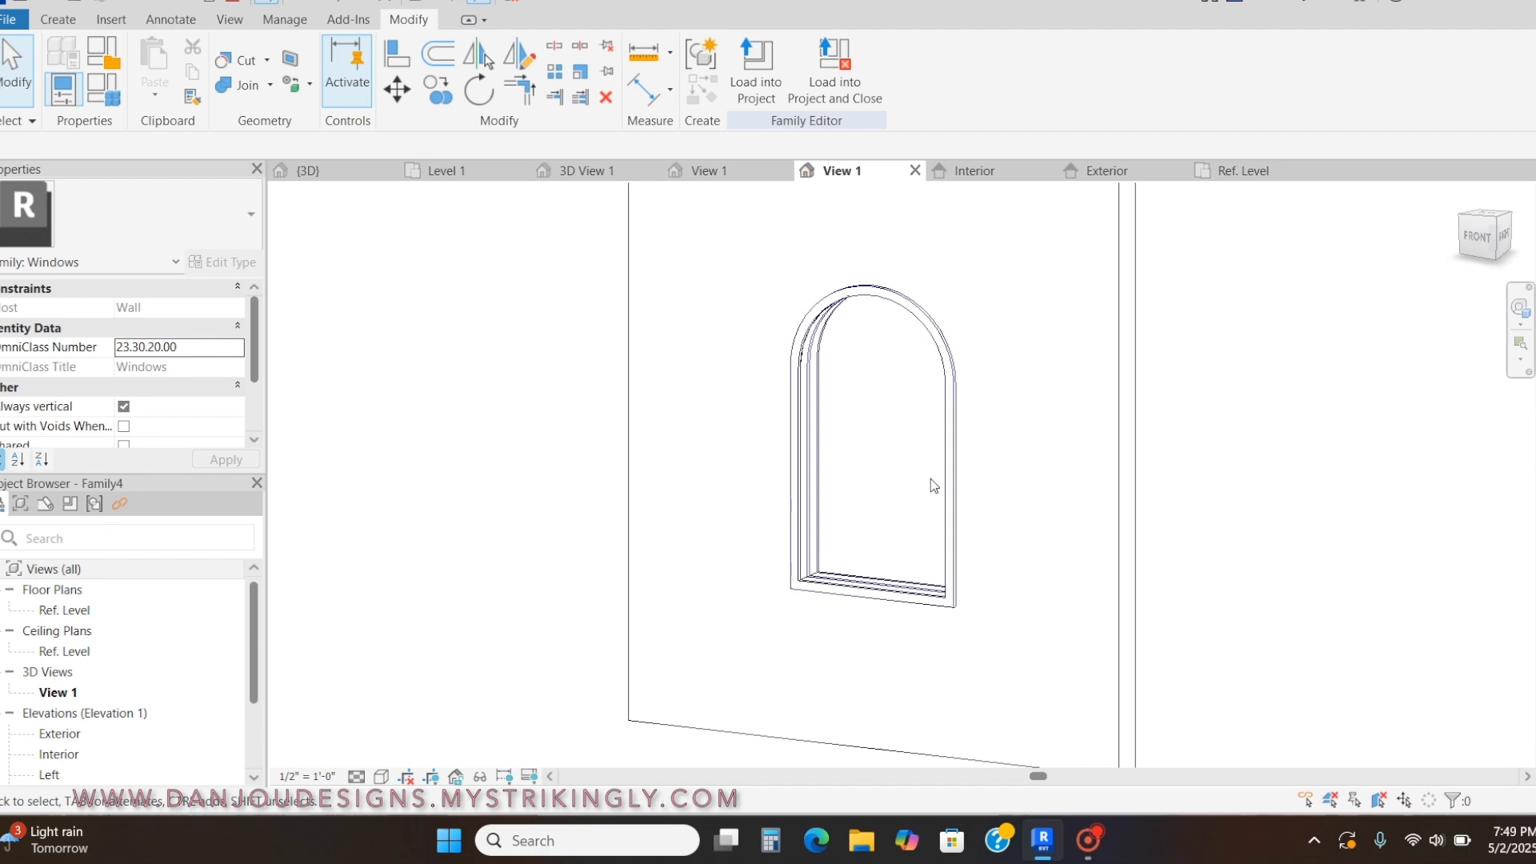
Start another Extrusion in the Interior elevation and draw a vertical line along the center plane from the arch's apex to the sill.
{"action": "left_click", "coordinate": [970, 171]}
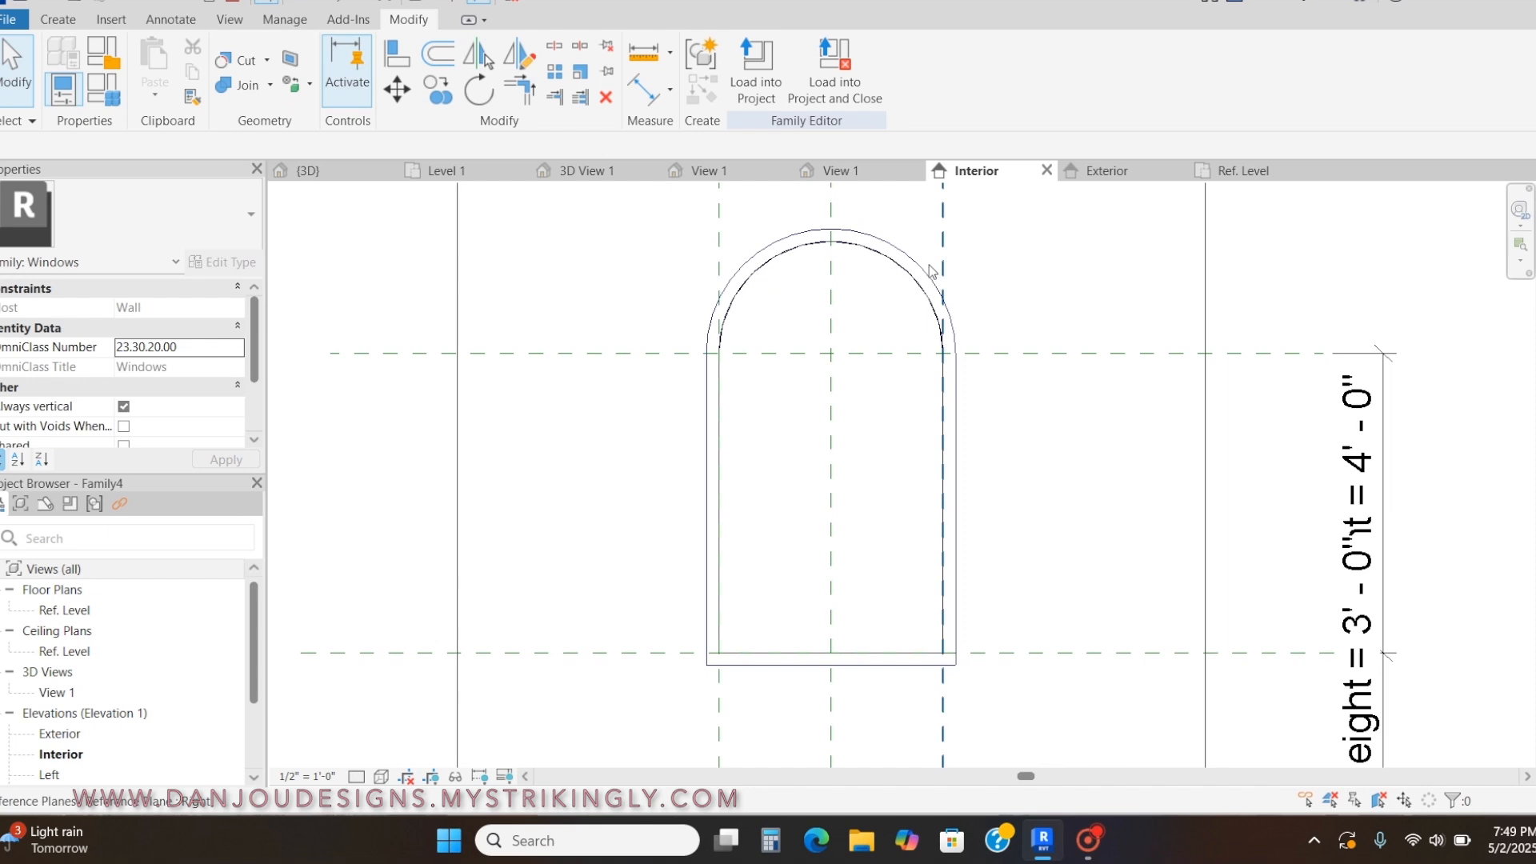
{"action": "scroll", "coordinate": [901, 277], "scroll_direction": "down", "scroll_amount": 1}
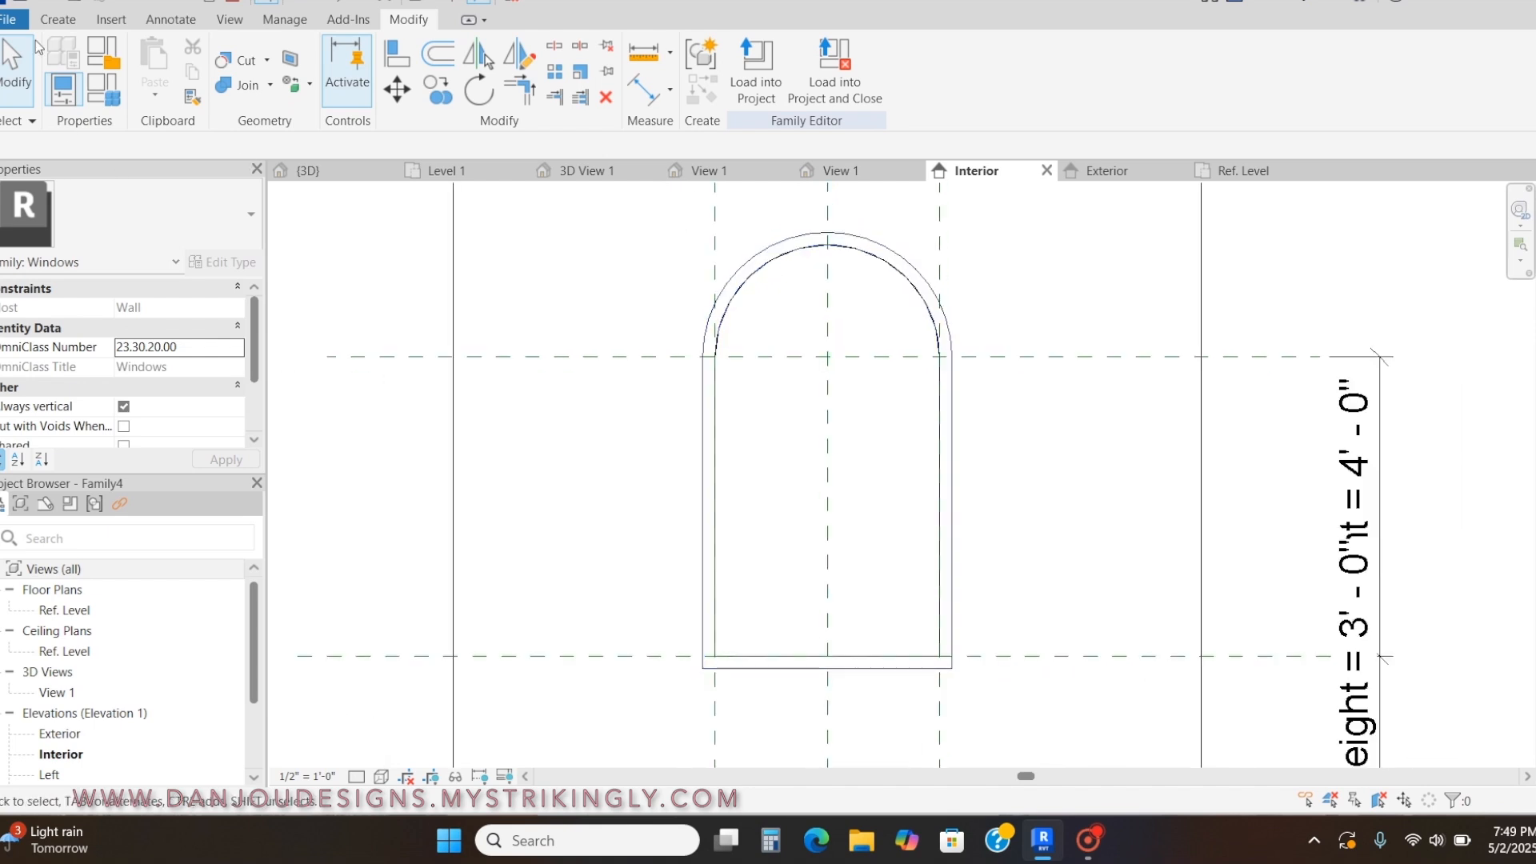
{"action": "left_click", "coordinate": [58, 21]}
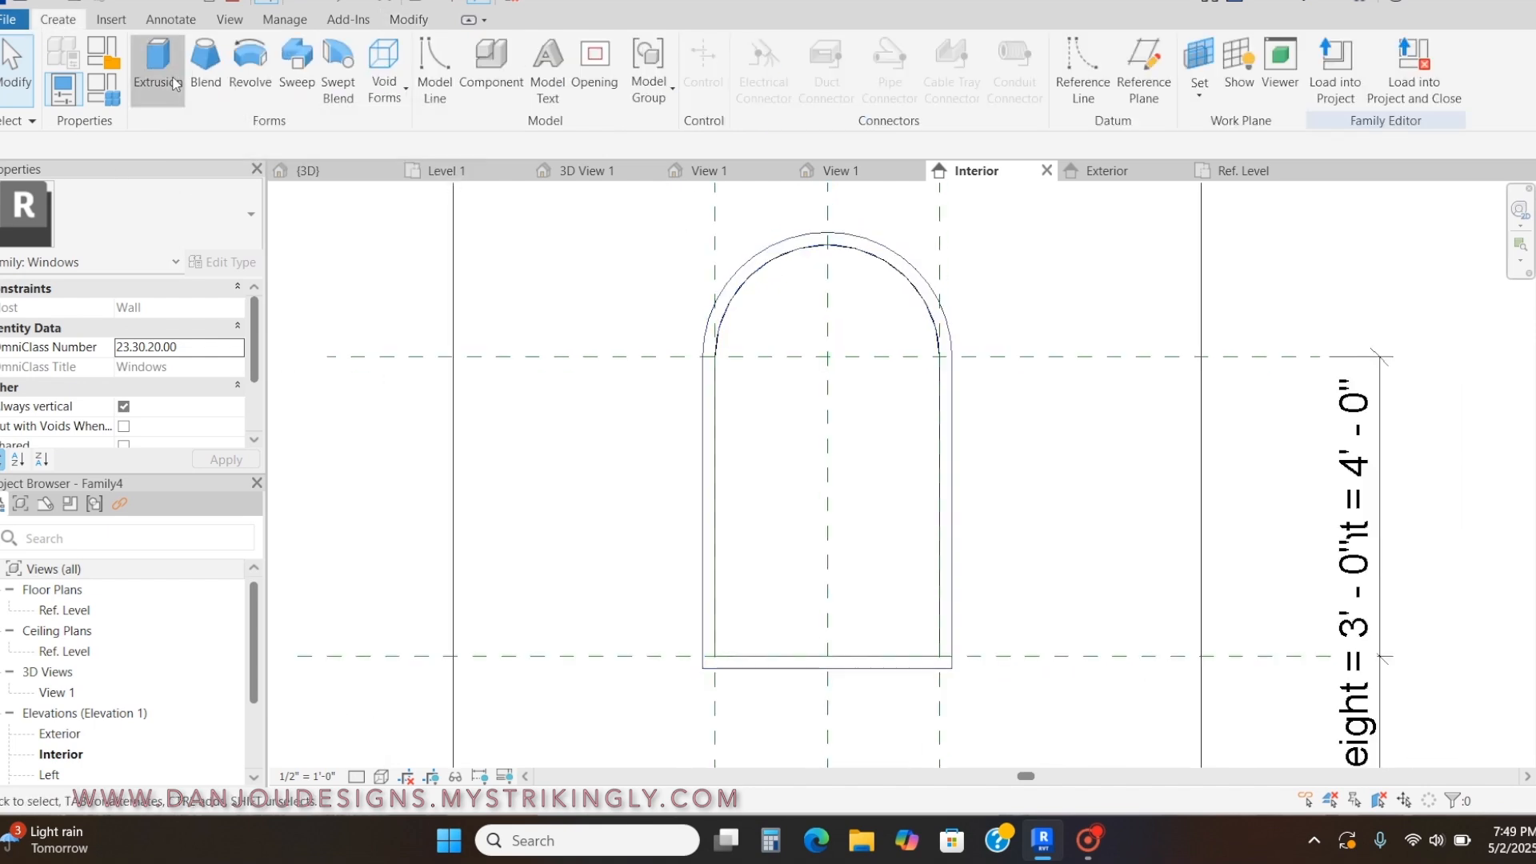
{"action": "left_click", "coordinate": [157, 68]}
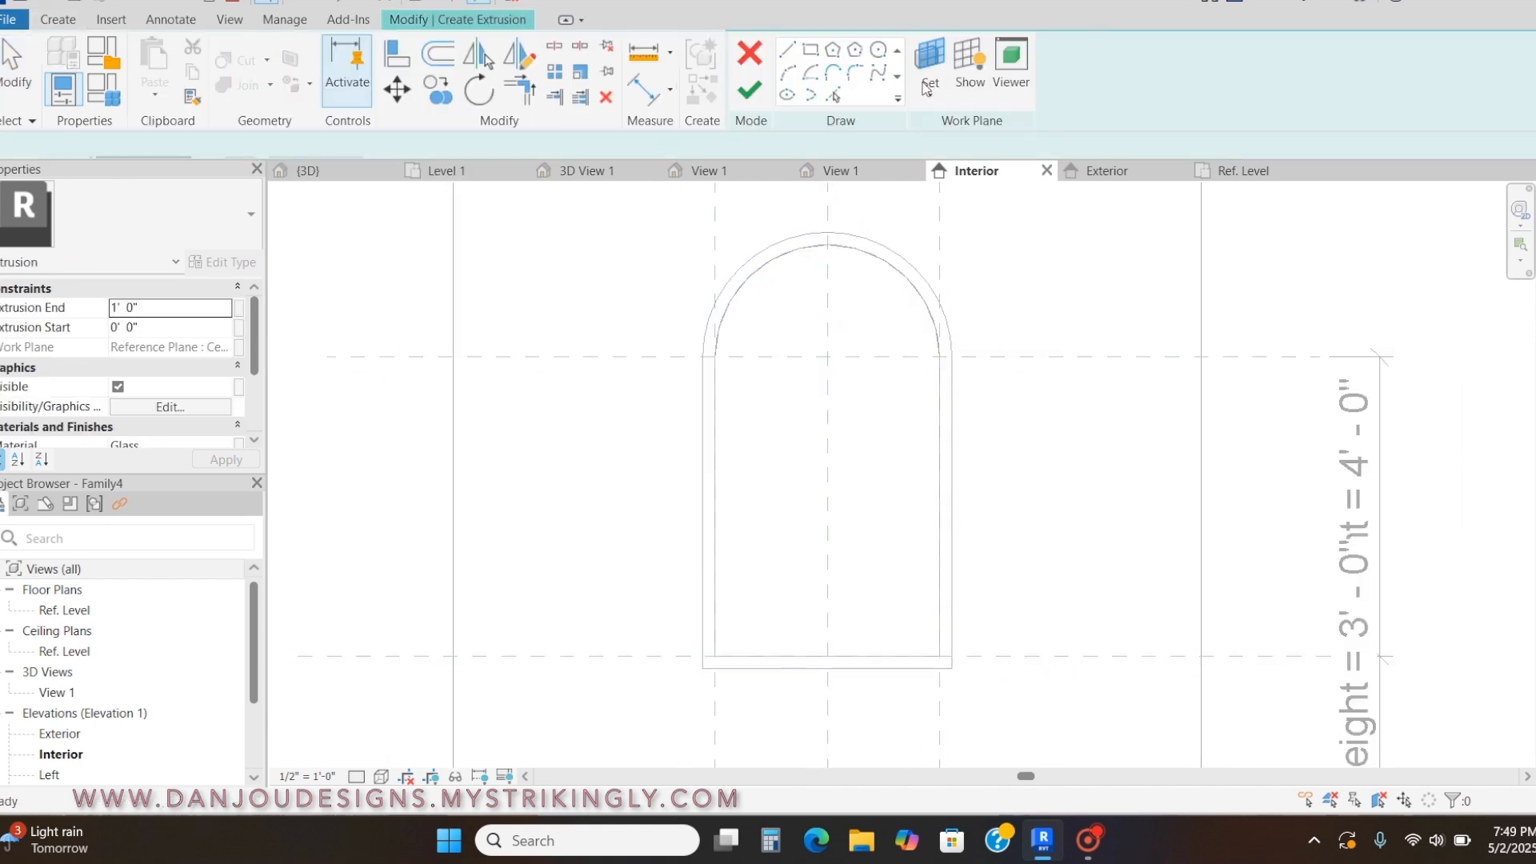
{"action": "left_click", "coordinate": [827, 245]}
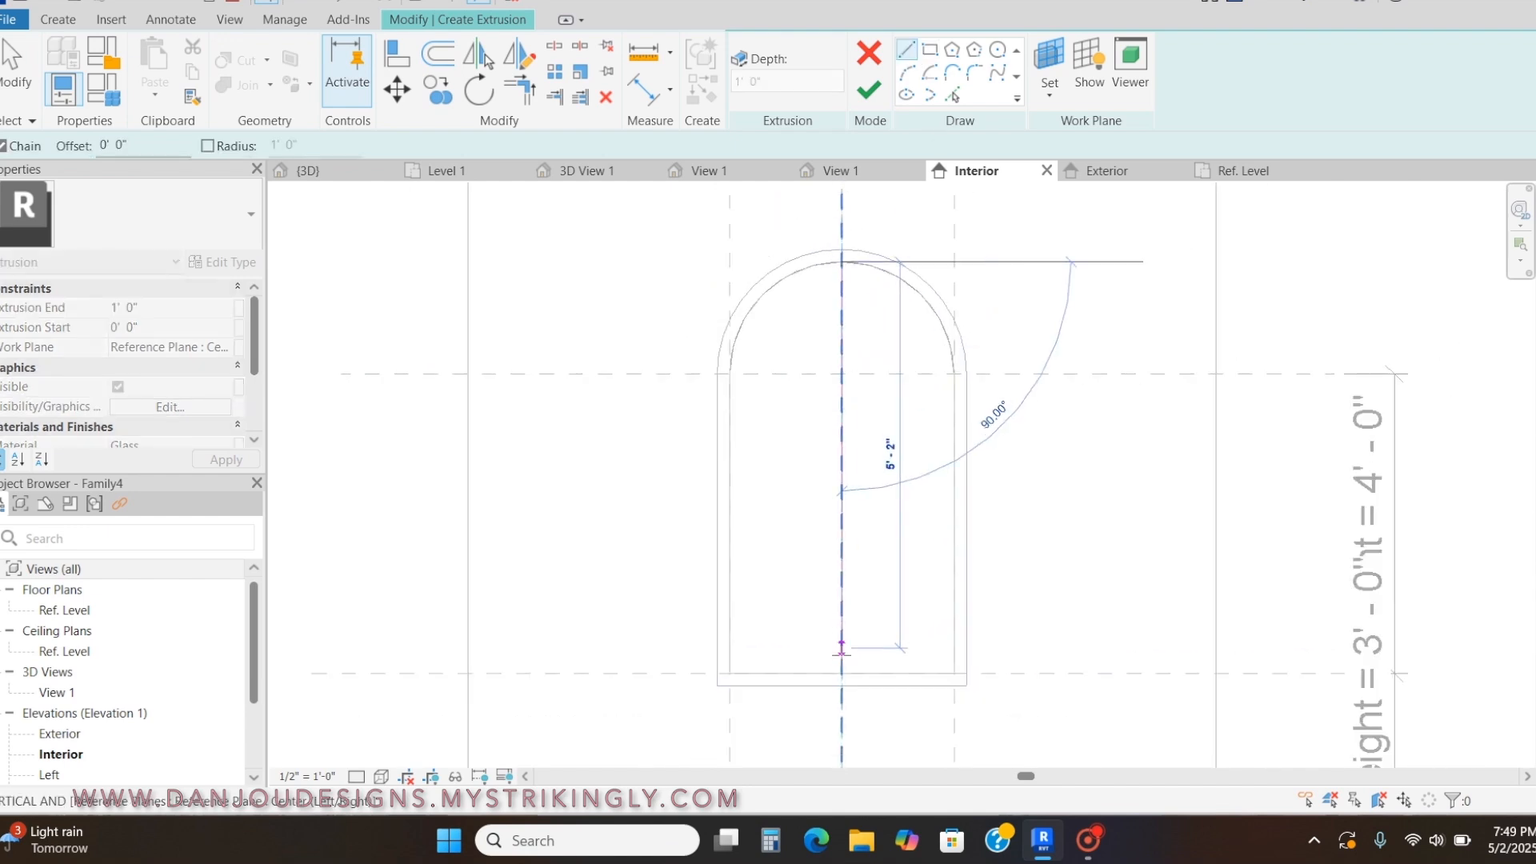
{"action": "key", "text": "Escape"}
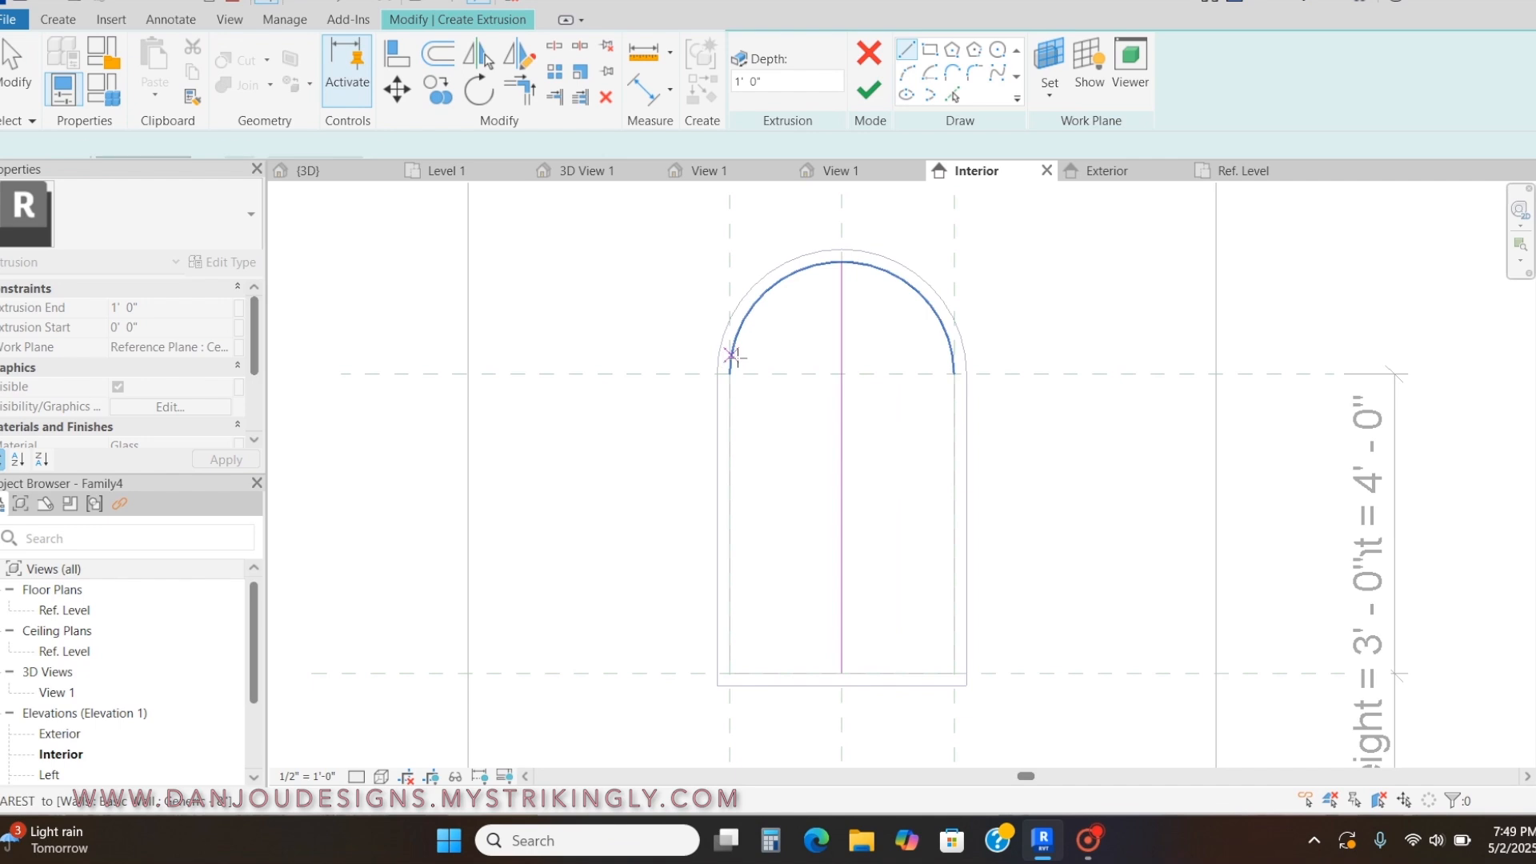
Draw two horizontal 3' lines across the opening, one at the arch's spring line and one about a third of the way up from the sill.
{"action": "left_click", "coordinate": [729, 373]}
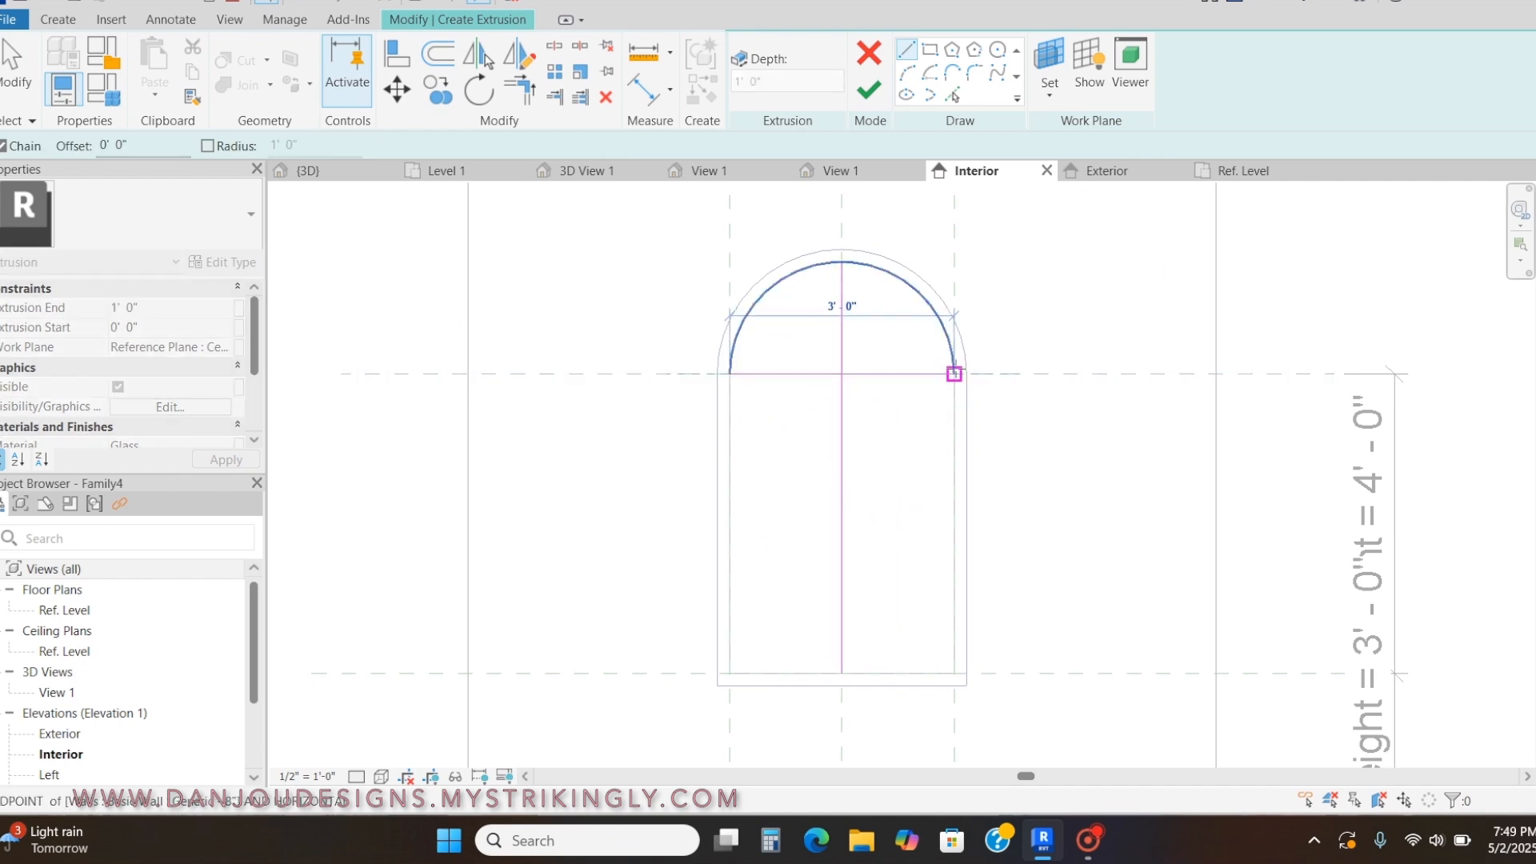
{"action": "left_click", "coordinate": [955, 373]}
{"action": "key", "text": "Escape"}
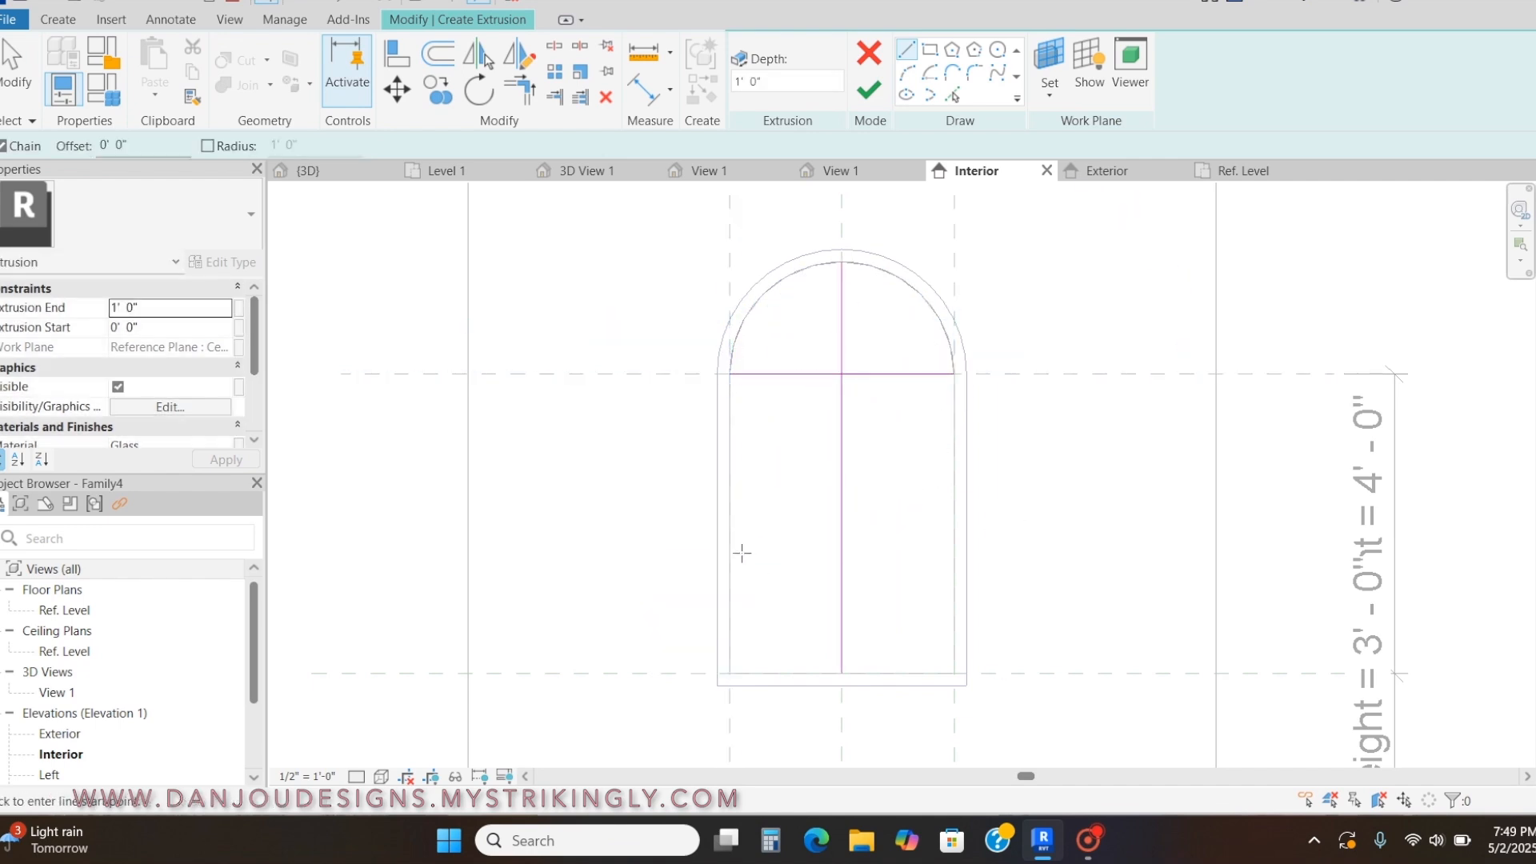
{"action": "left_click", "coordinate": [730, 568]}
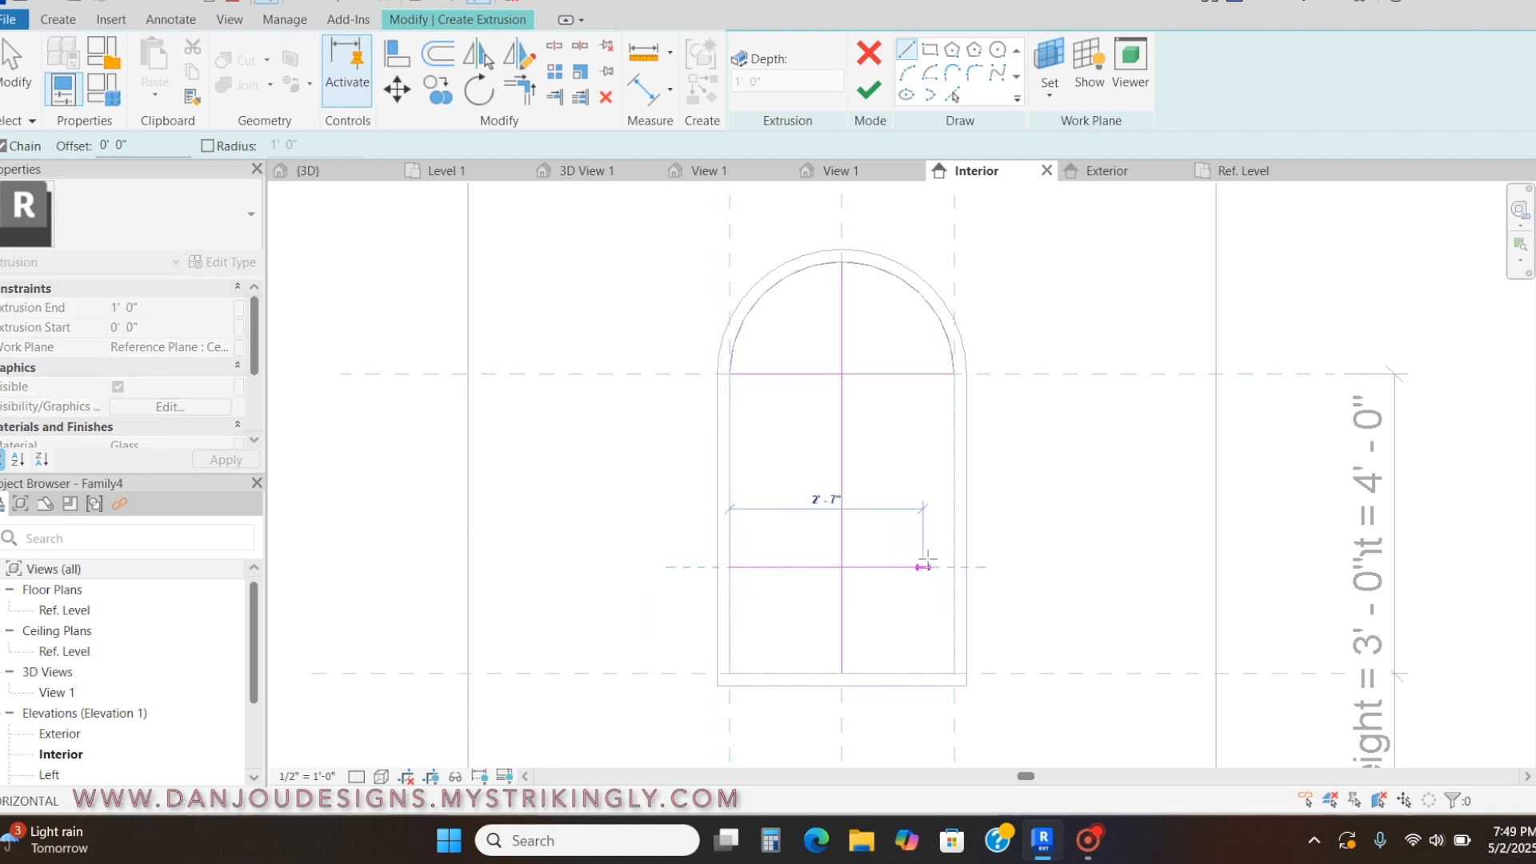
{"action": "left_click", "coordinate": [954, 567]}
{"action": "key", "text": "Escape"}
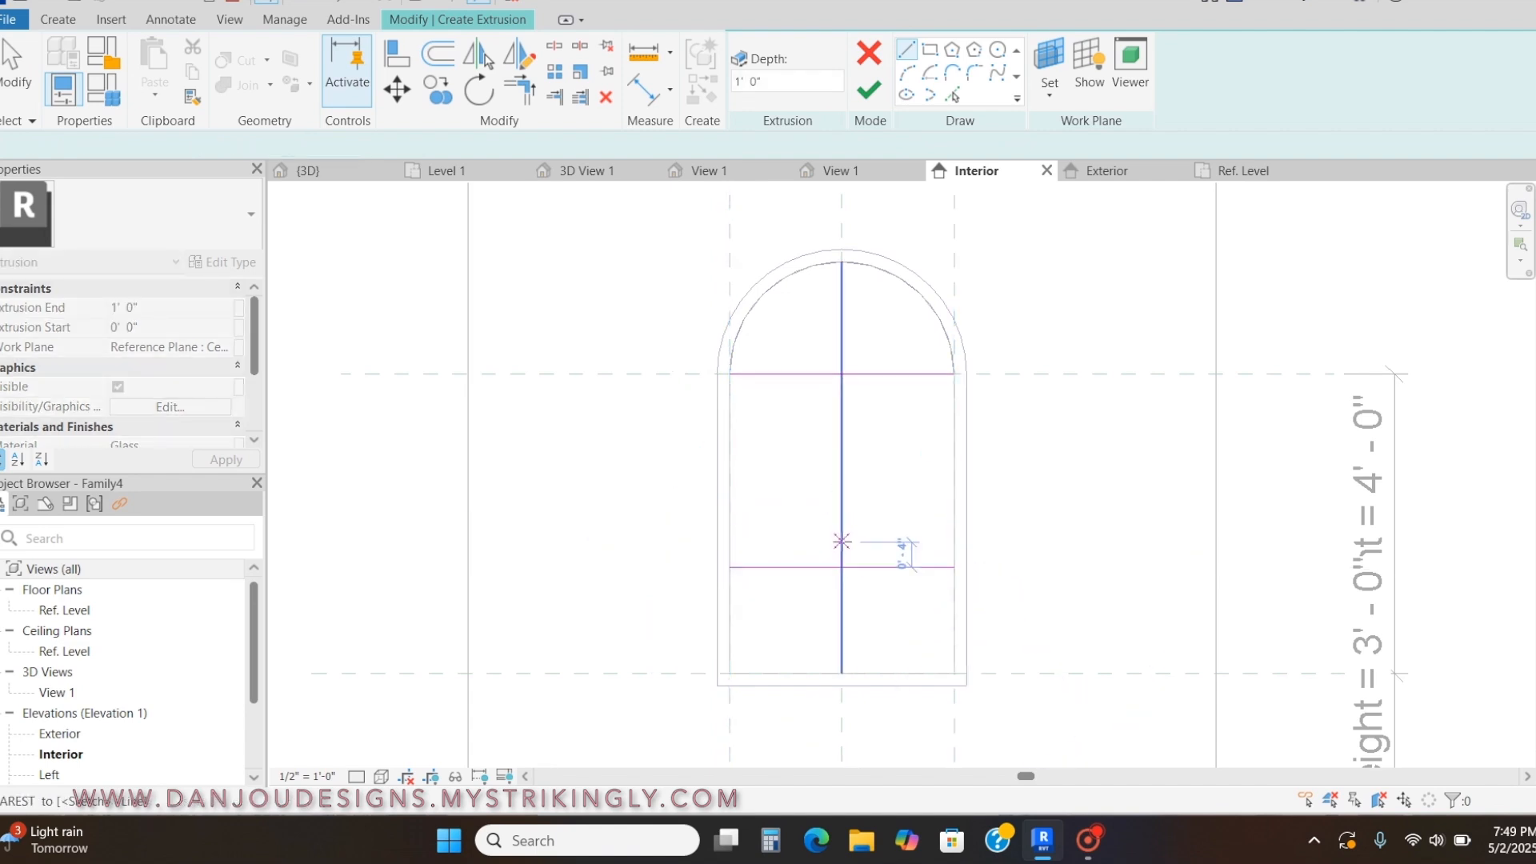
{"action": "scroll", "coordinate": [841, 542], "scroll_direction": "up", "scroll_amount": 2}
{"action": "key", "text": "Escape"}
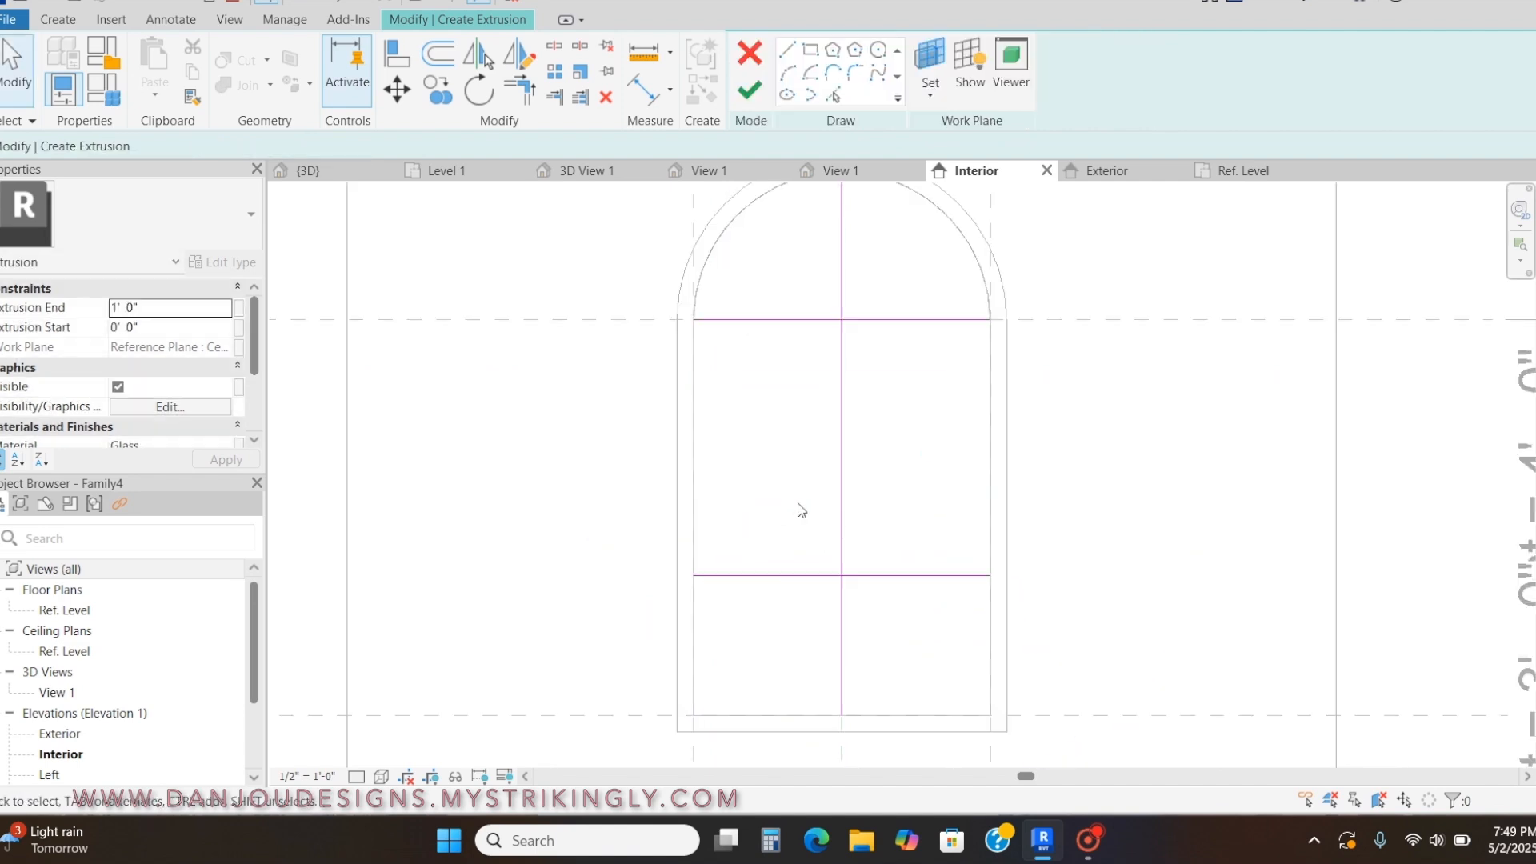
Offset the vertical line and both horizontal lines by 1/2" to each side as copies.
{"action": "left_click", "coordinate": [451, 53]}
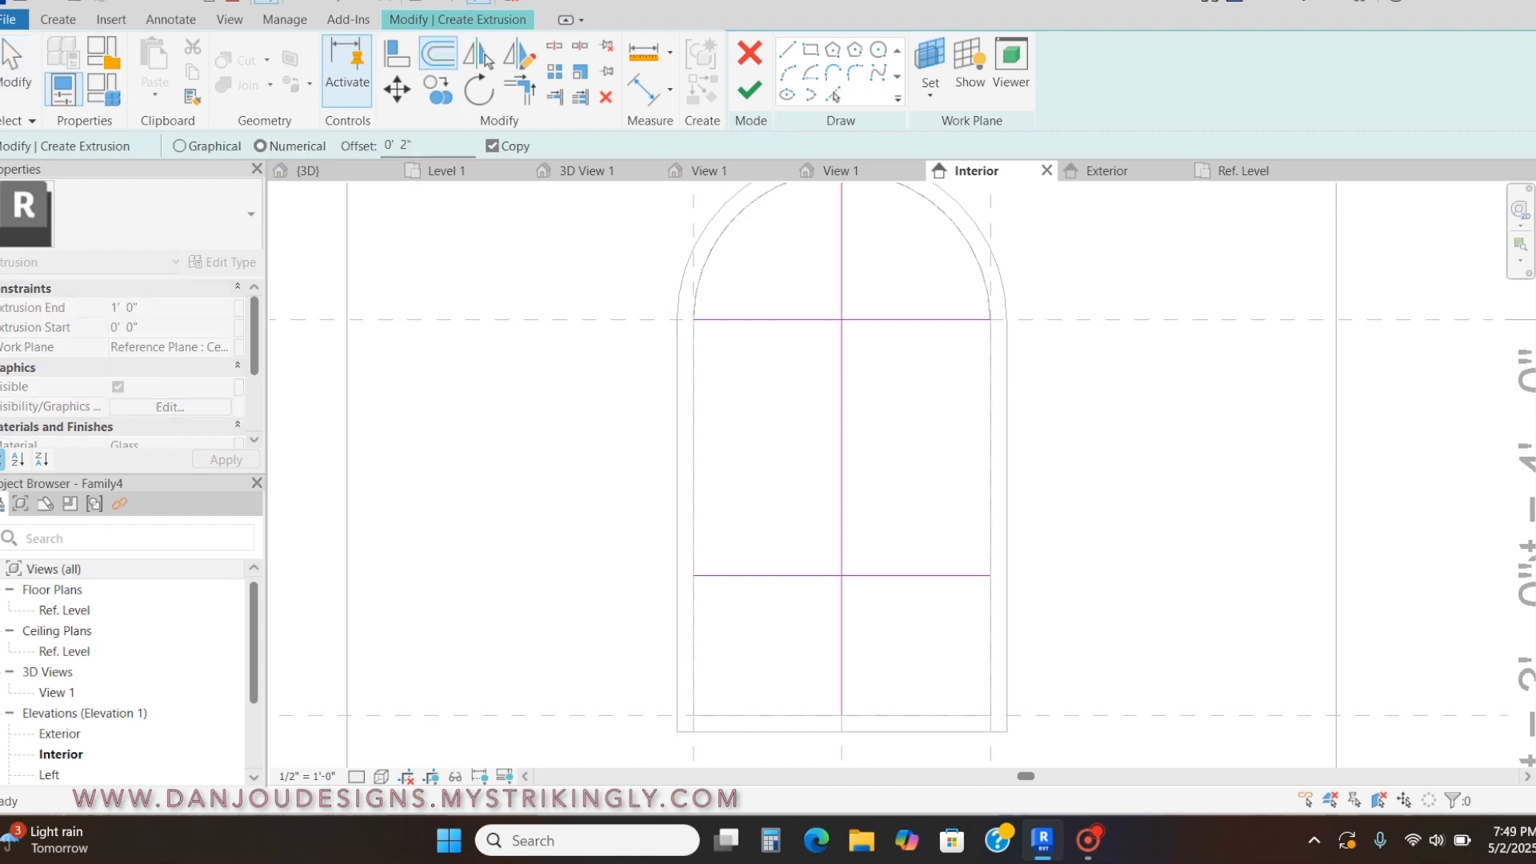
{"action": "right_click", "coordinate": [396, 142]}
{"action": "left_click", "coordinate": [402, 145]}
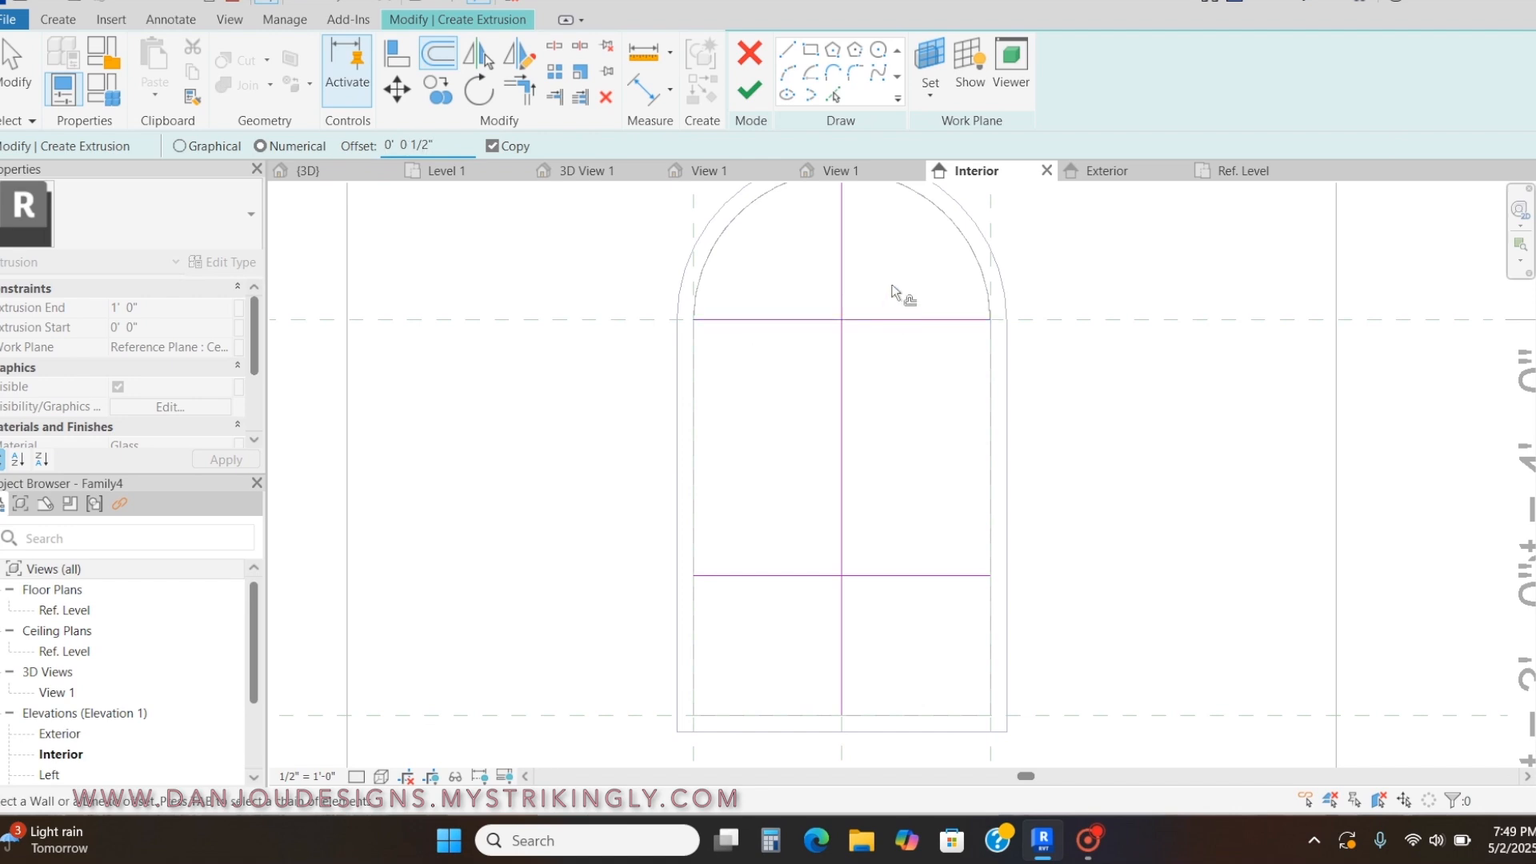
{"action": "left_click", "coordinate": [842, 267]}
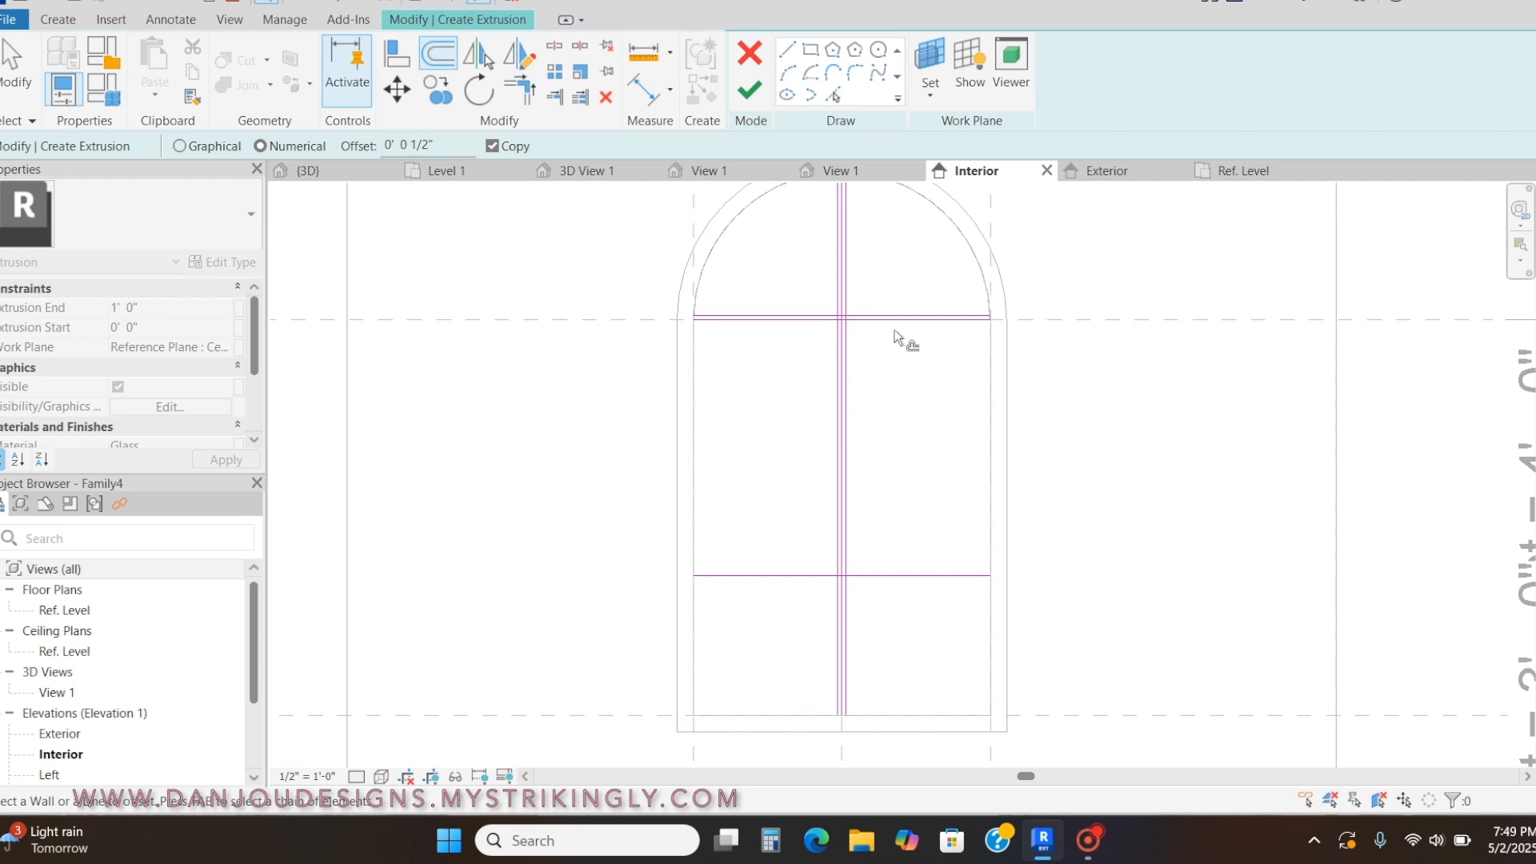
{"action": "left_click", "coordinate": [896, 332]}
{"action": "scroll", "coordinate": [866, 592], "scroll_direction": "up", "scroll_amount": 2}
{"action": "left_click", "coordinate": [872, 573]}
{"action": "key", "text": "Escape"}
{"action": "scroll", "coordinate": [832, 552], "scroll_direction": "up", "scroll_amount": 3}
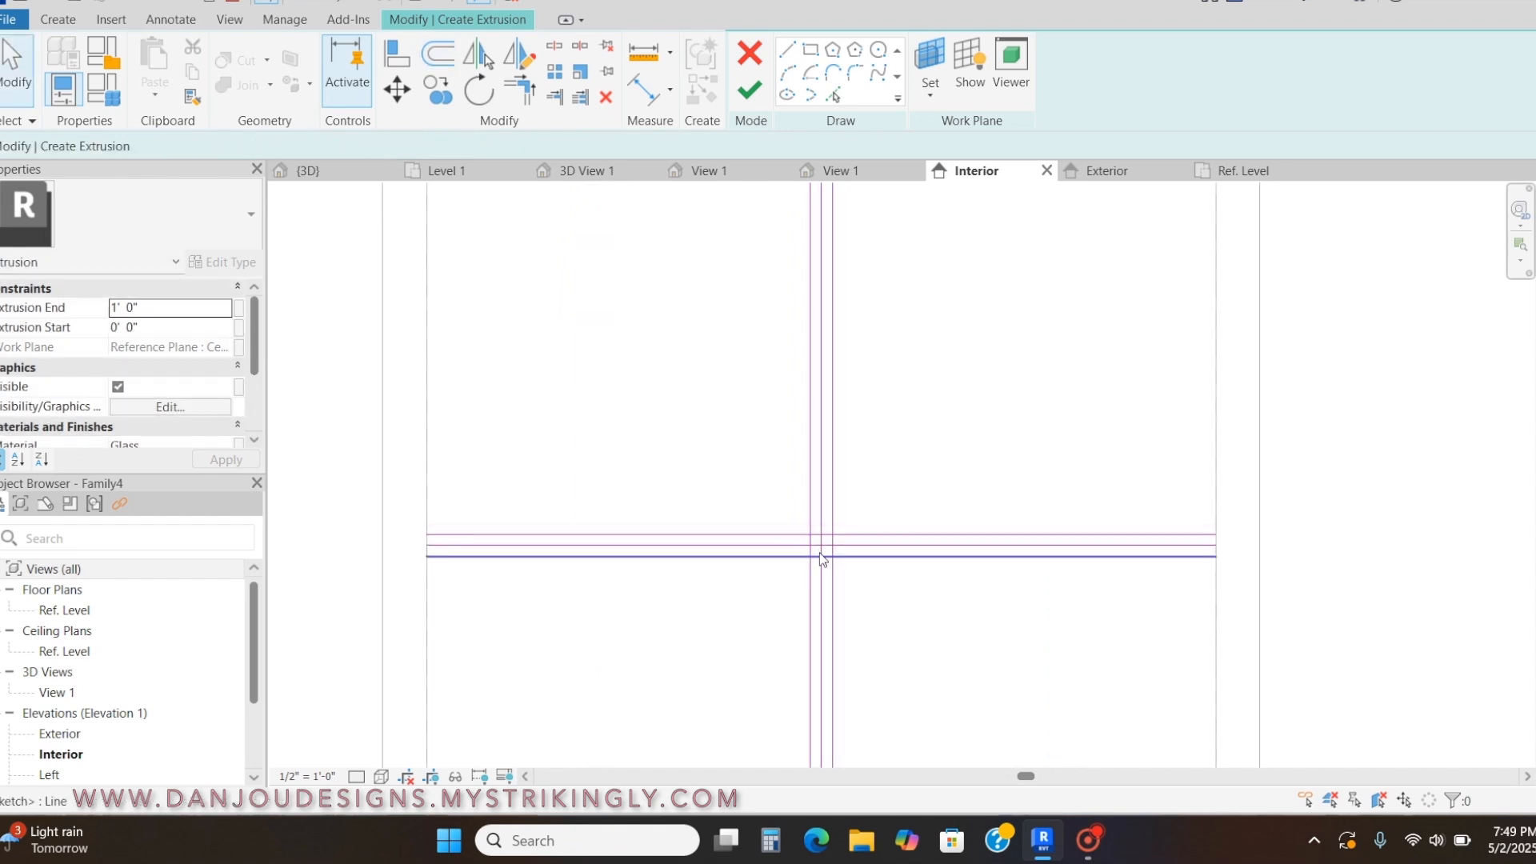
Delete the original middle lines of the vertical and both horizontal bars, leaving only the offset pairs.
{"action": "left_click", "coordinate": [822, 552]}
{"action": "key", "text": "Delete"}
{"action": "left_click", "coordinate": [848, 549]}
{"action": "key", "text": "Delete"}
{"action": "scroll", "coordinate": [823, 597], "scroll_direction": "down", "scroll_amount": 3}
{"action": "scroll", "coordinate": [819, 292], "scroll_direction": "up", "scroll_amount": 5}
{"action": "left_click", "coordinate": [817, 296]}
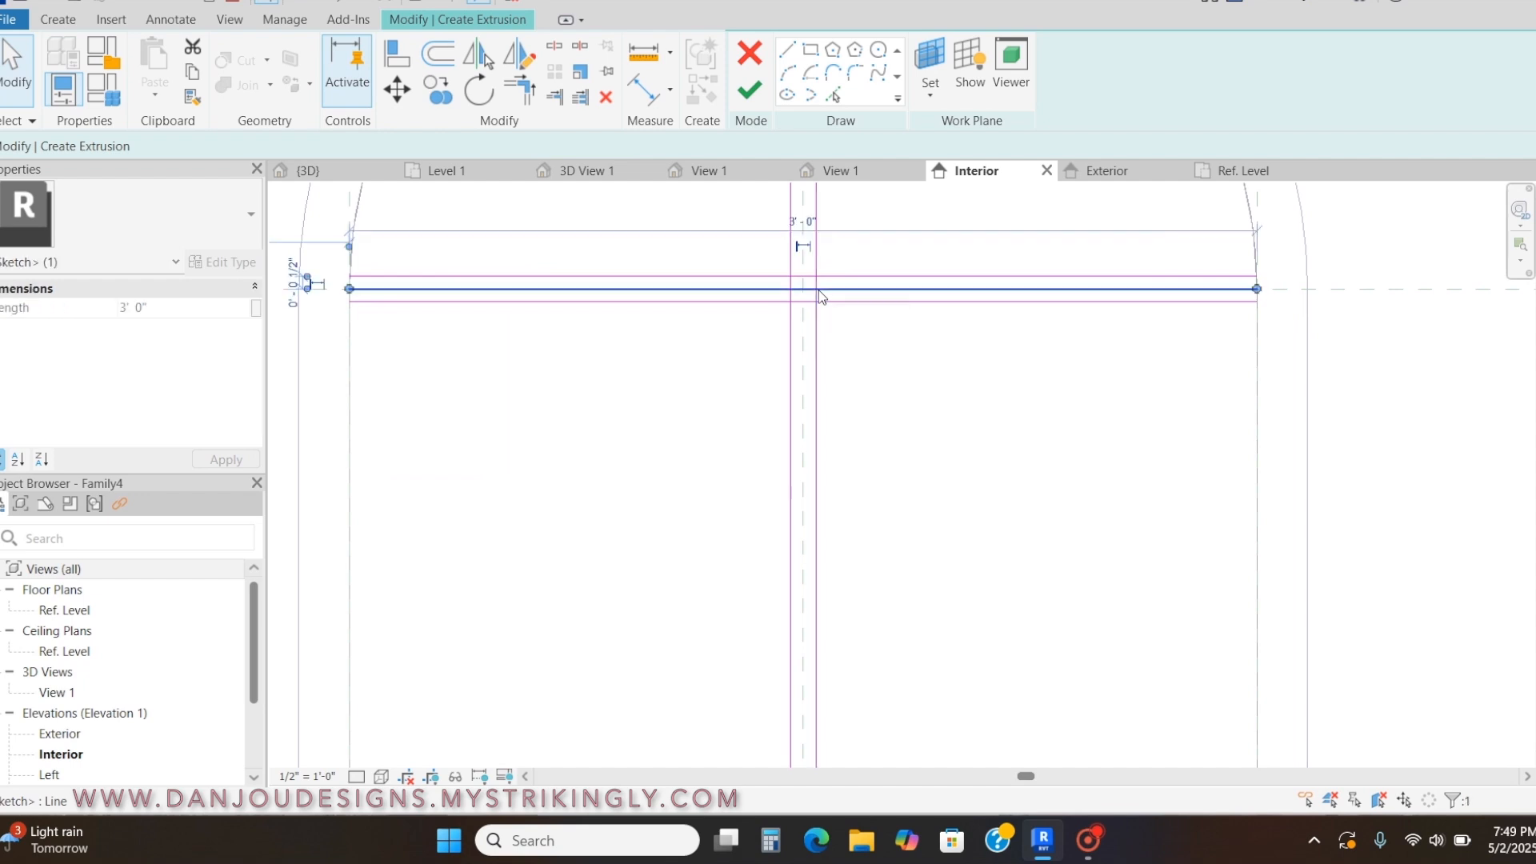
{"action": "key", "text": "Escape"}
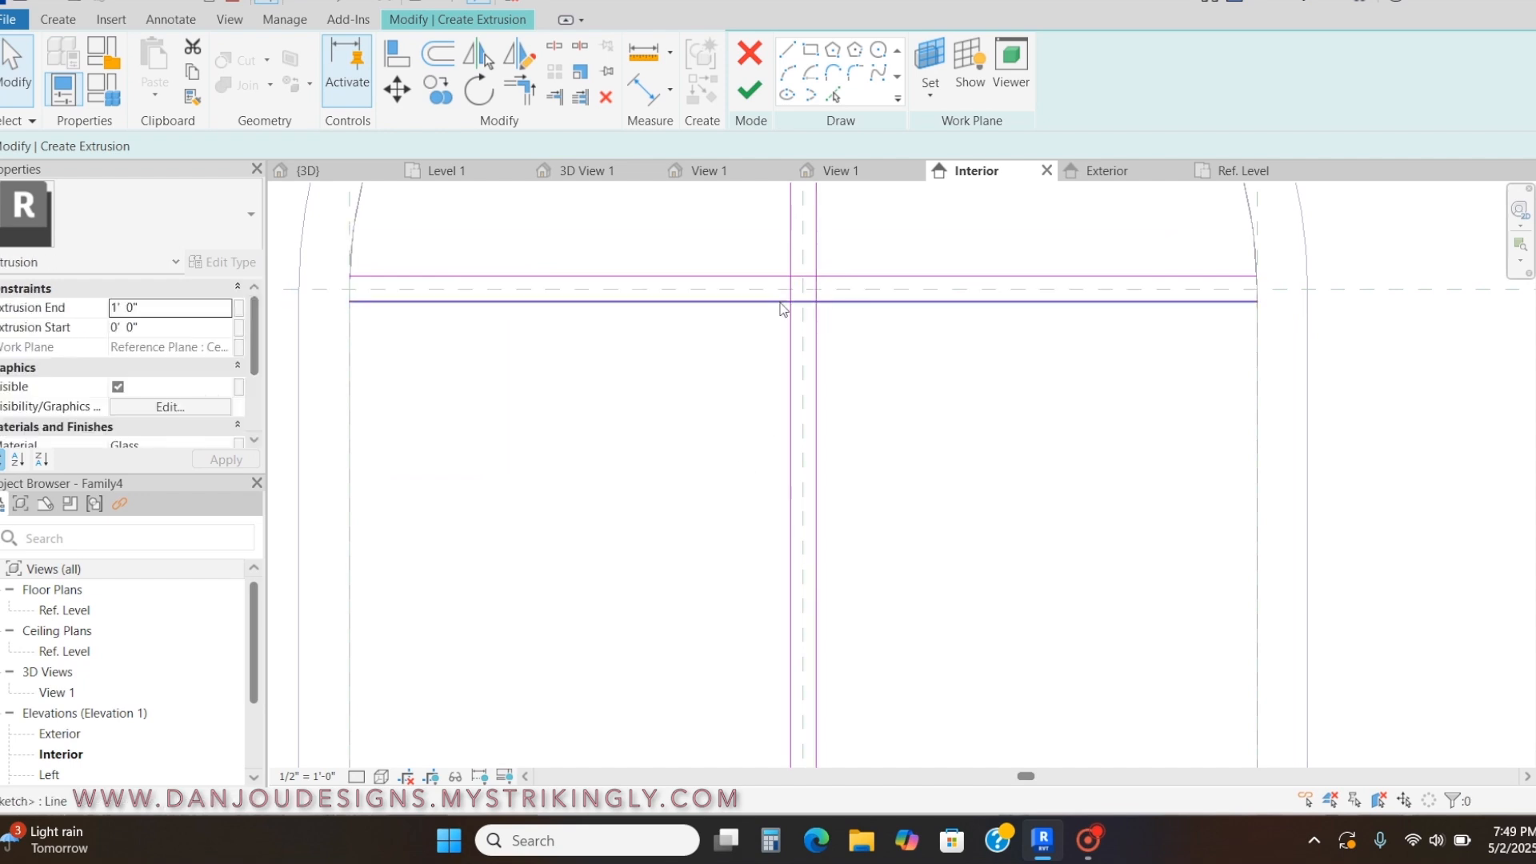
{"action": "left_click", "coordinate": [789, 339]}
{"action": "scroll", "coordinate": [768, 315], "scroll_direction": "down", "scroll_amount": 2}
{"action": "scroll", "coordinate": [779, 346], "scroll_direction": "down", "scroll_amount": 2}
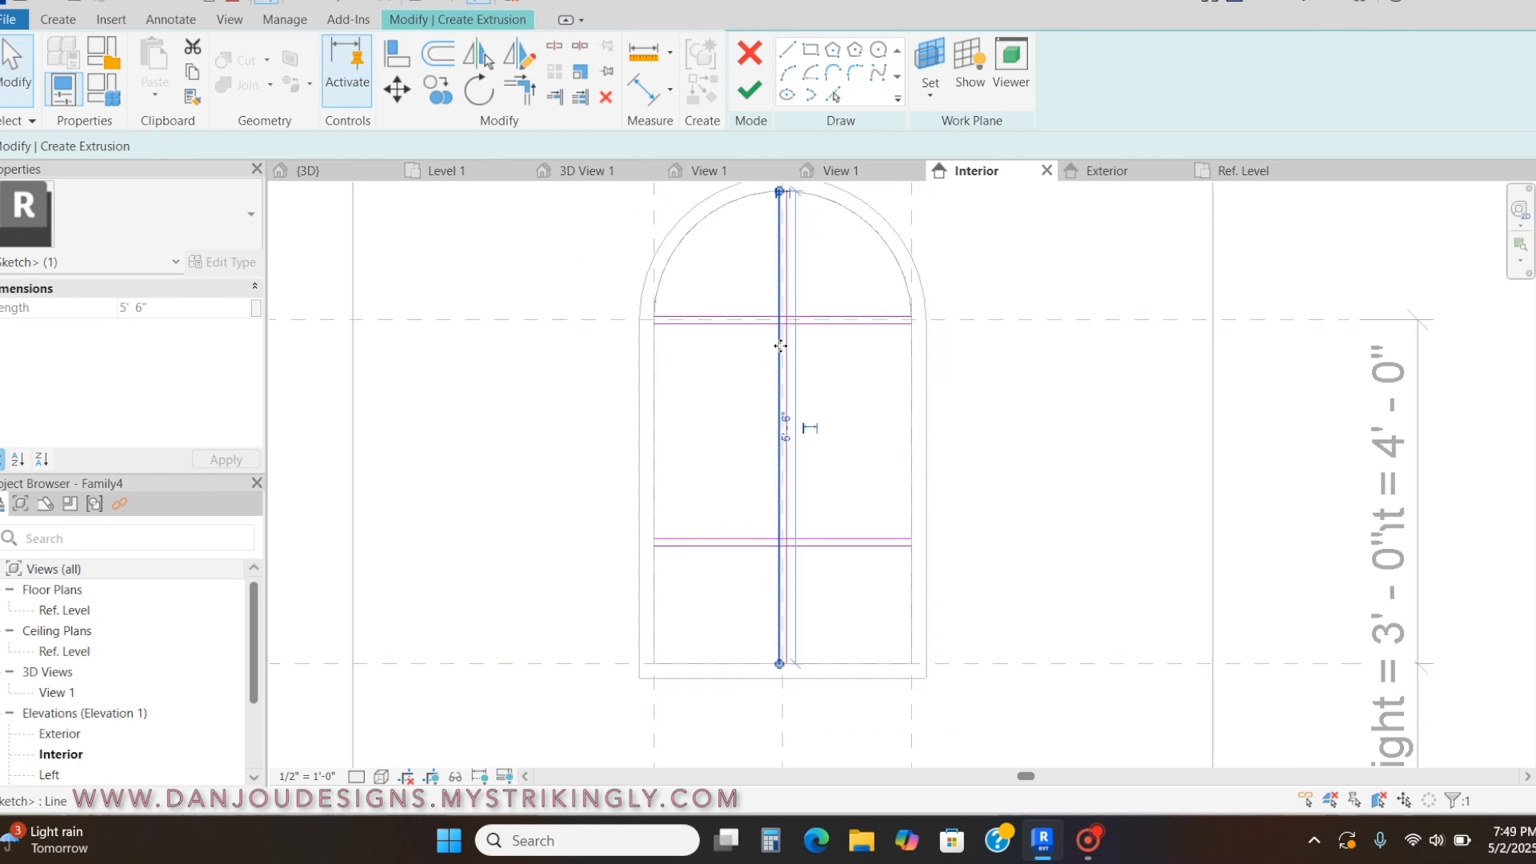
{"action": "scroll", "coordinate": [770, 321], "scroll_direction": "up", "scroll_amount": 3}
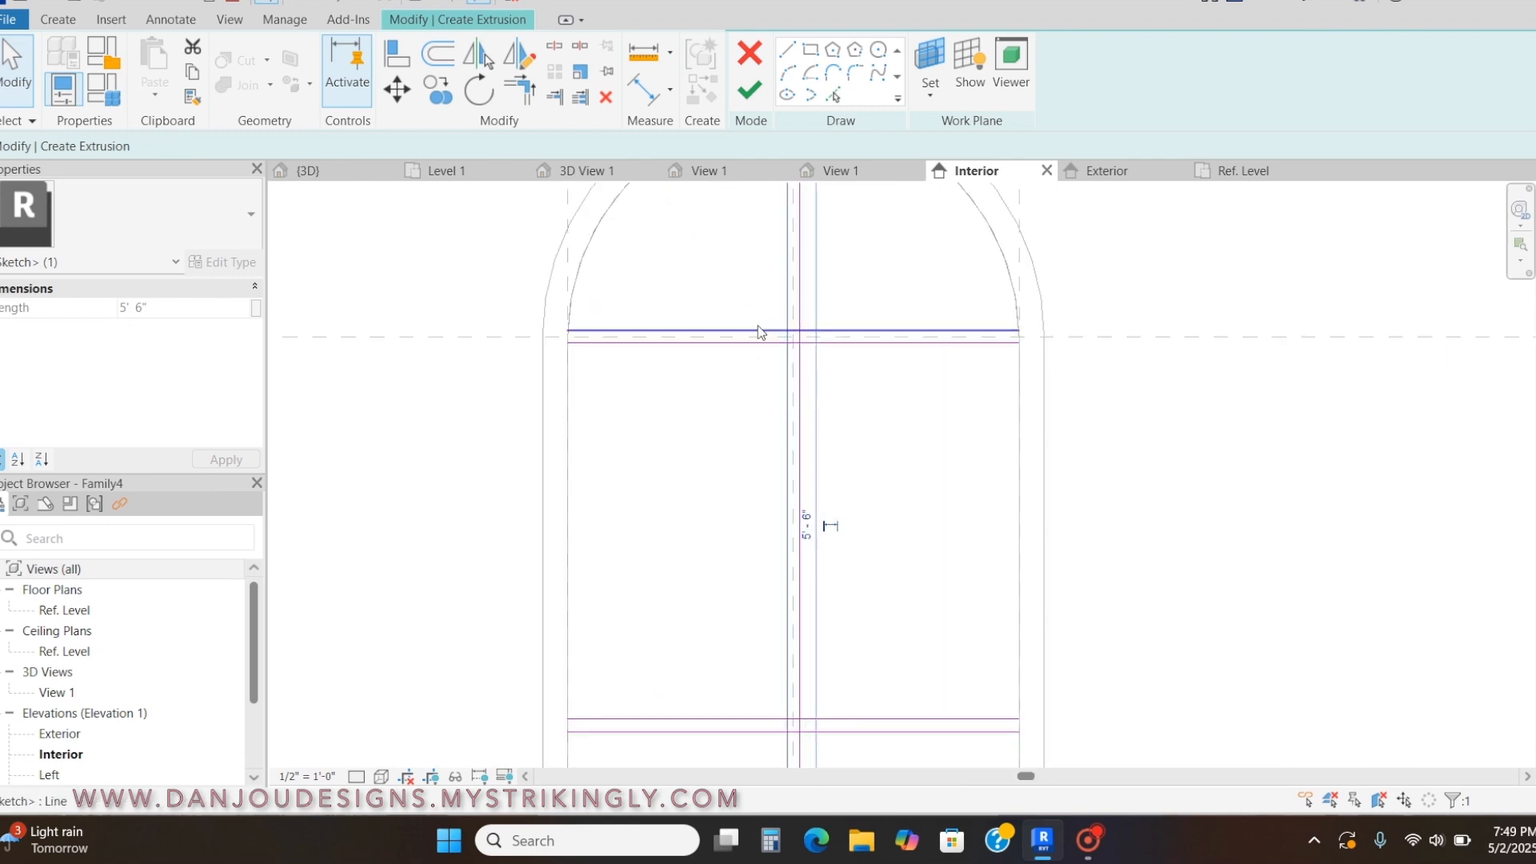
{"action": "scroll", "coordinate": [754, 370], "scroll_direction": "down", "scroll_amount": 2}
{"action": "left_click", "coordinate": [724, 410]}
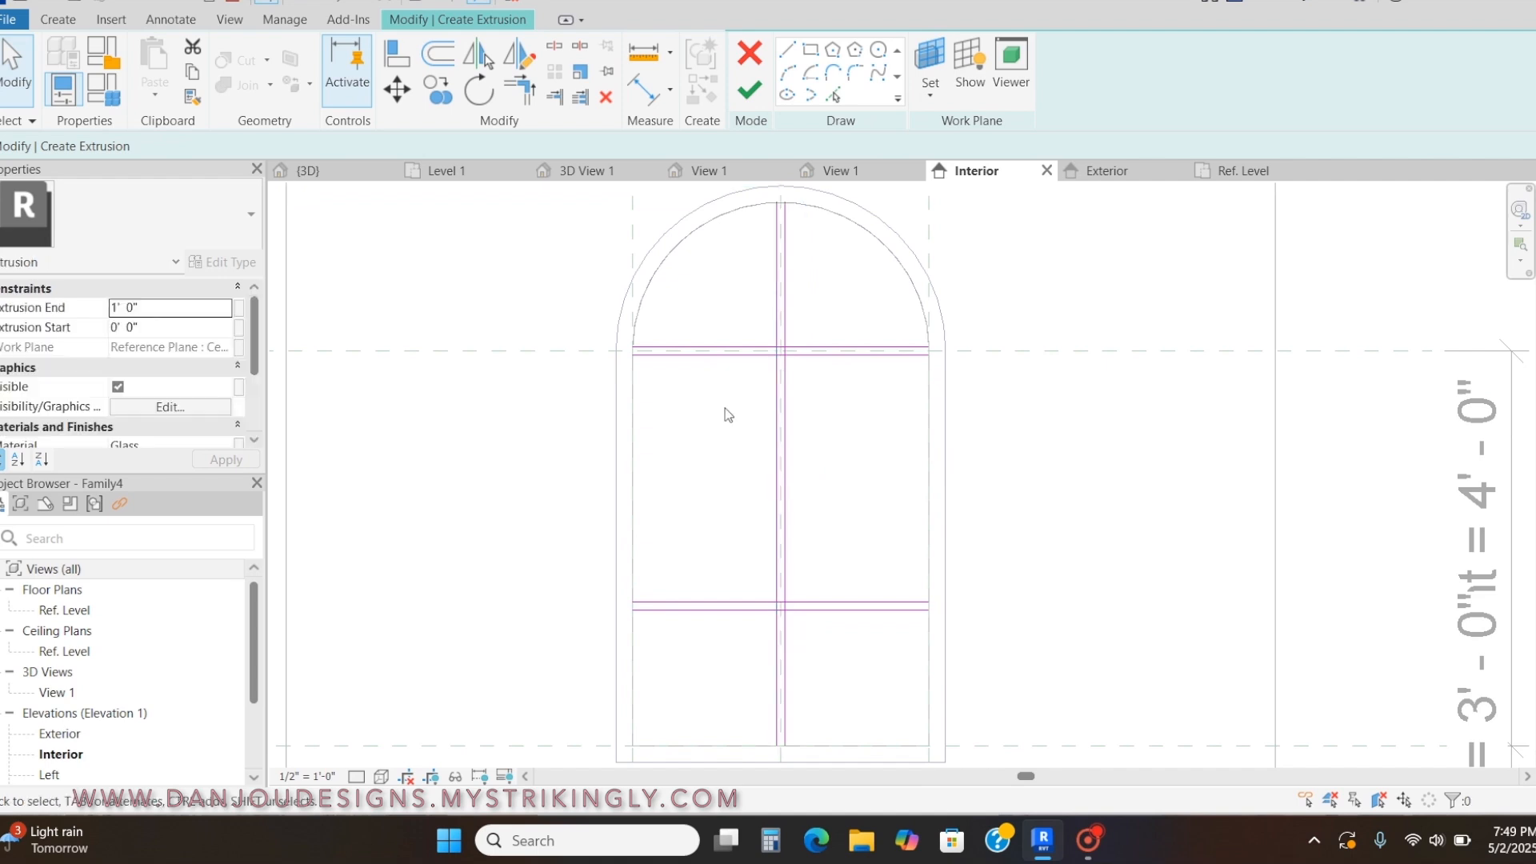
Trim the muntin lines to an upper-left corner at the spring-line crossing and a lower-right corner at the lower crossing.
{"action": "key", "text": "t"}
{"action": "key", "text": "r"}
{"action": "scroll", "coordinate": [756, 344], "scroll_direction": "up", "scroll_amount": 2}
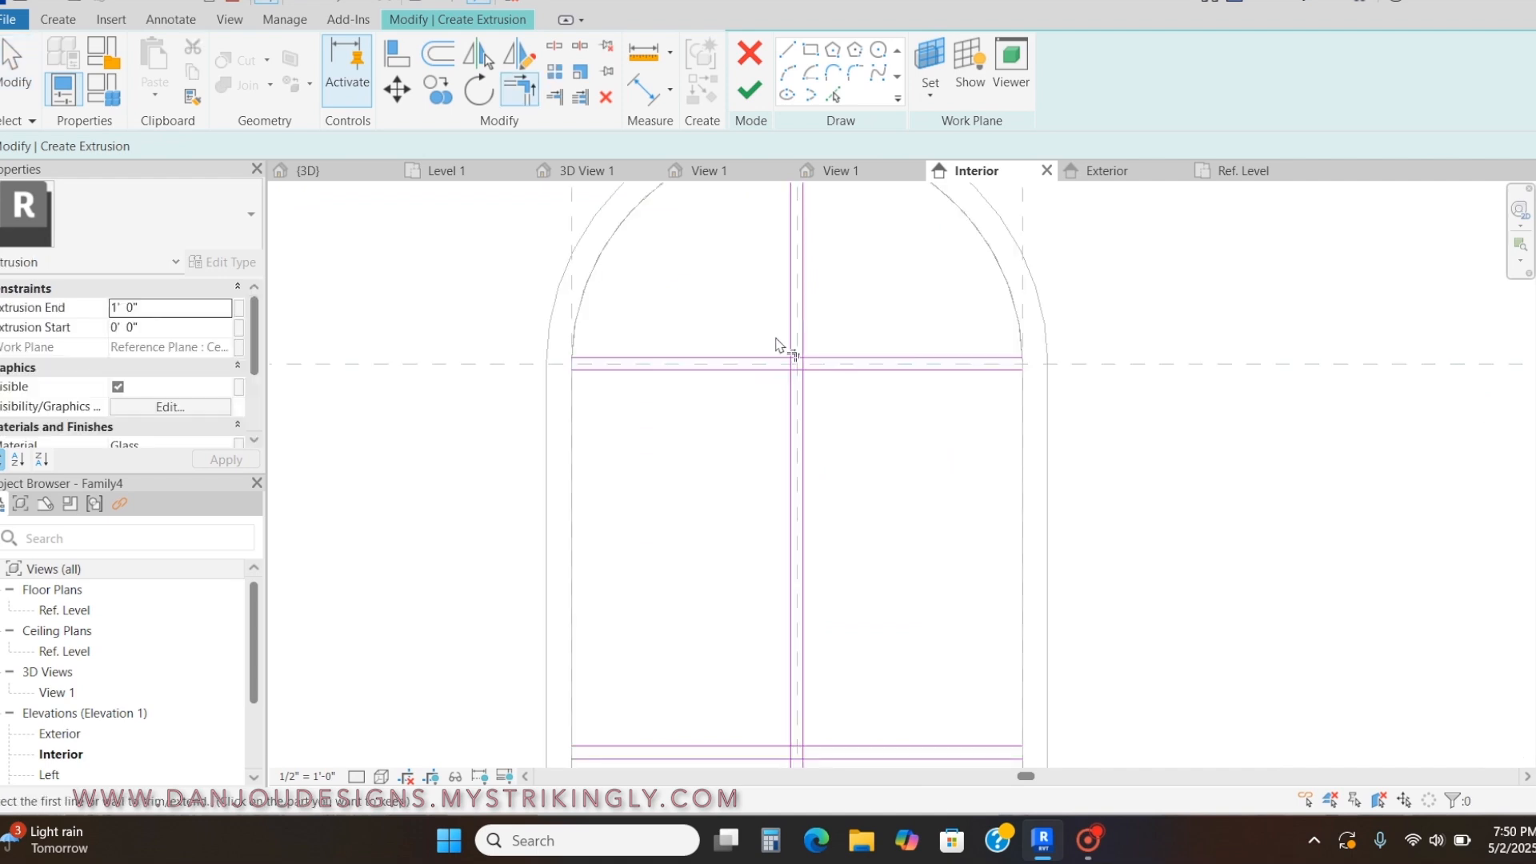
{"action": "left_click", "coordinate": [780, 360]}
{"action": "left_click", "coordinate": [792, 352]}
{"action": "scroll", "coordinate": [816, 448], "scroll_direction": "down", "scroll_amount": 1}
{"action": "scroll", "coordinate": [840, 636], "scroll_direction": "up", "scroll_amount": 2}
{"action": "left_click", "coordinate": [822, 616]}
{"action": "left_click", "coordinate": [798, 625]}
{"action": "scroll", "coordinate": [769, 626], "scroll_direction": "down", "scroll_amount": 2}
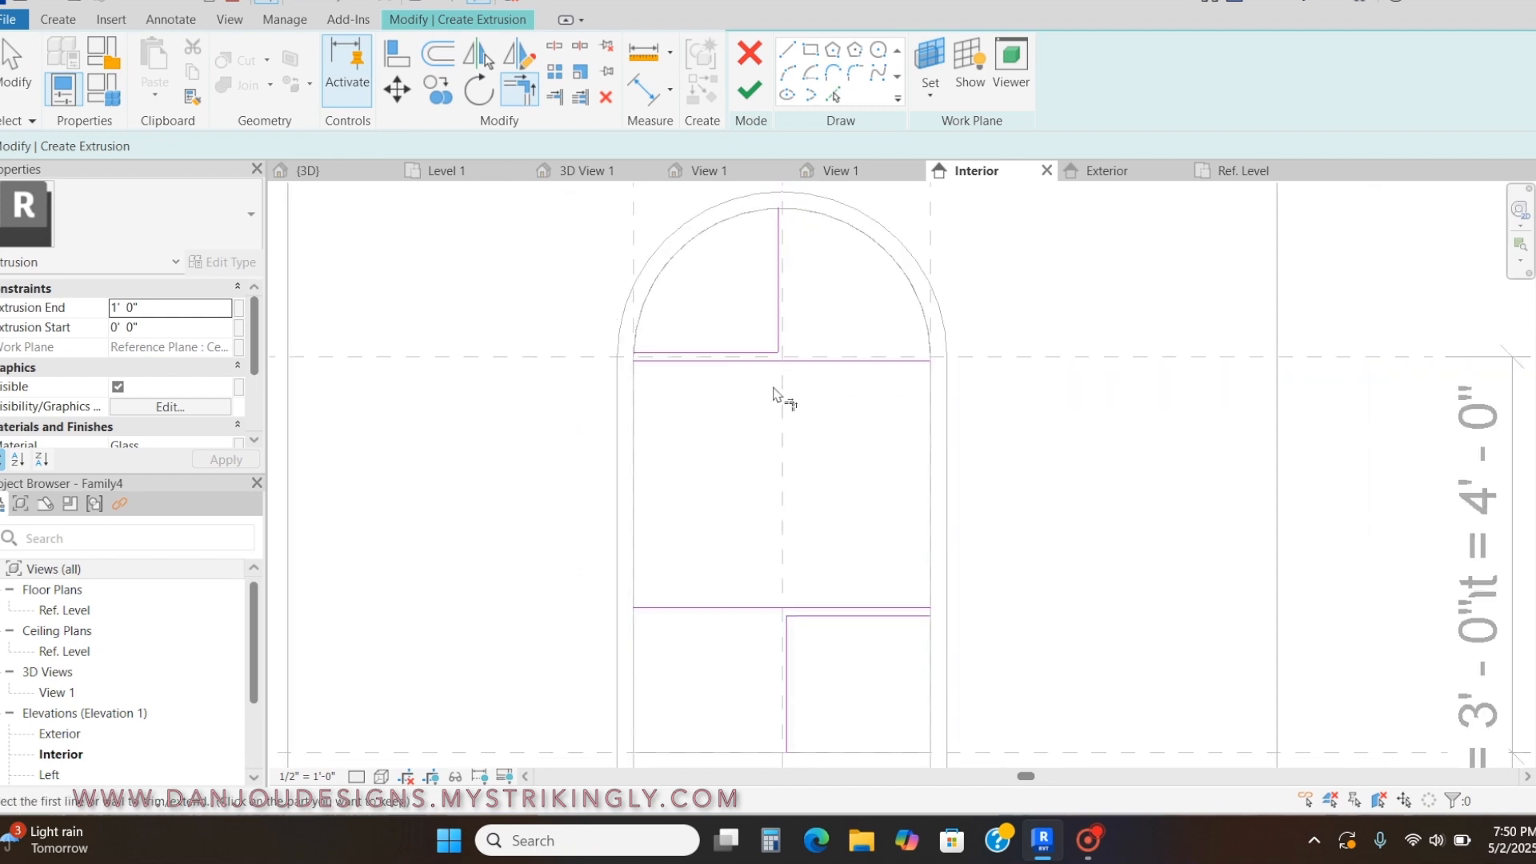
Draw the left edge of the vertical bar between the upper and lower horizontal bars.
{"action": "left_click", "coordinate": [783, 53]}
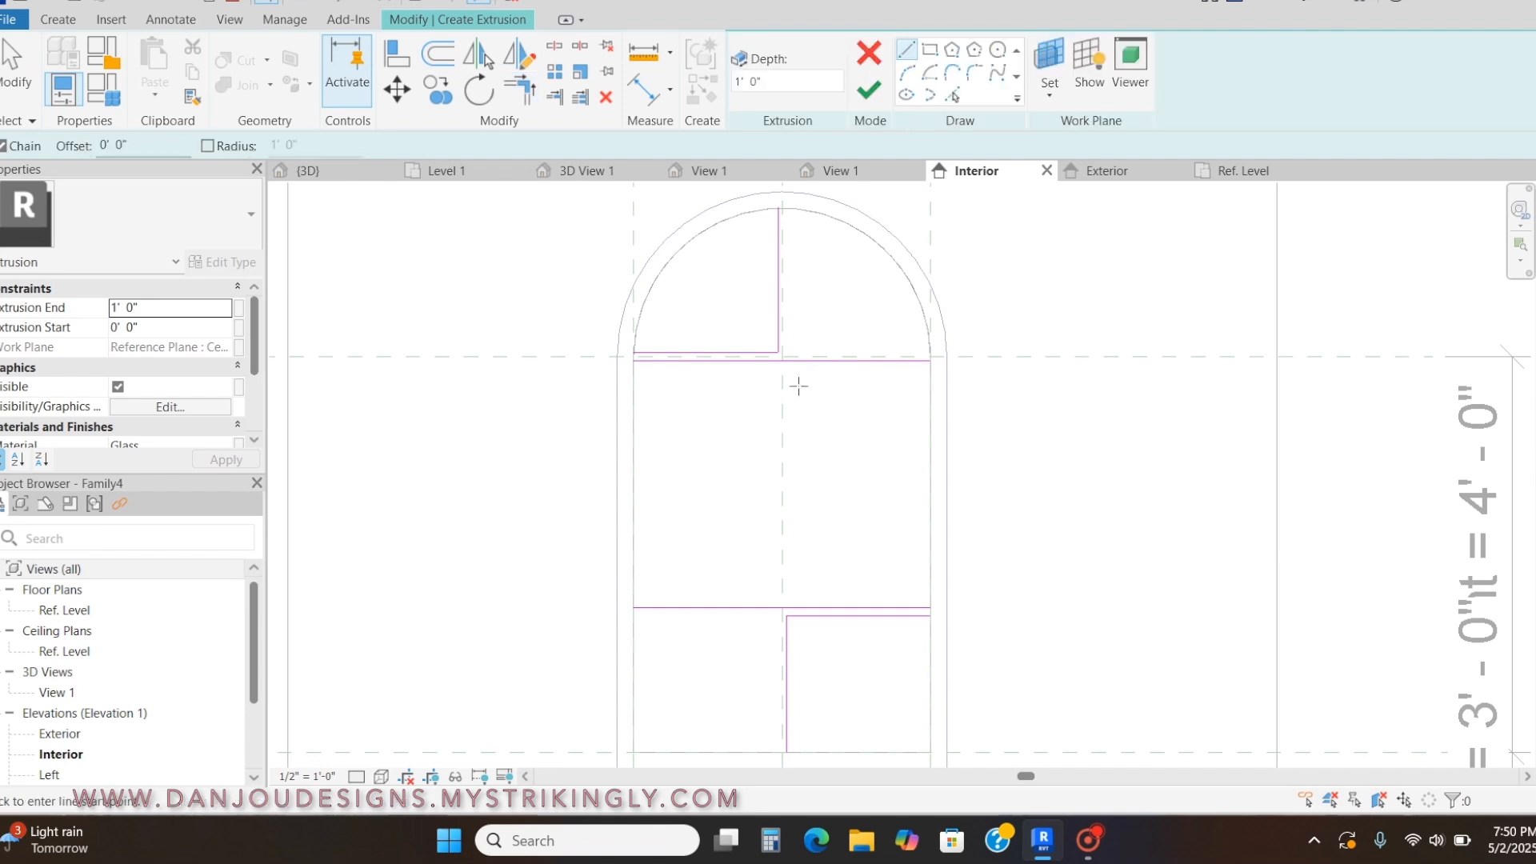
{"action": "scroll", "coordinate": [774, 358], "scroll_direction": "up", "scroll_amount": 2}
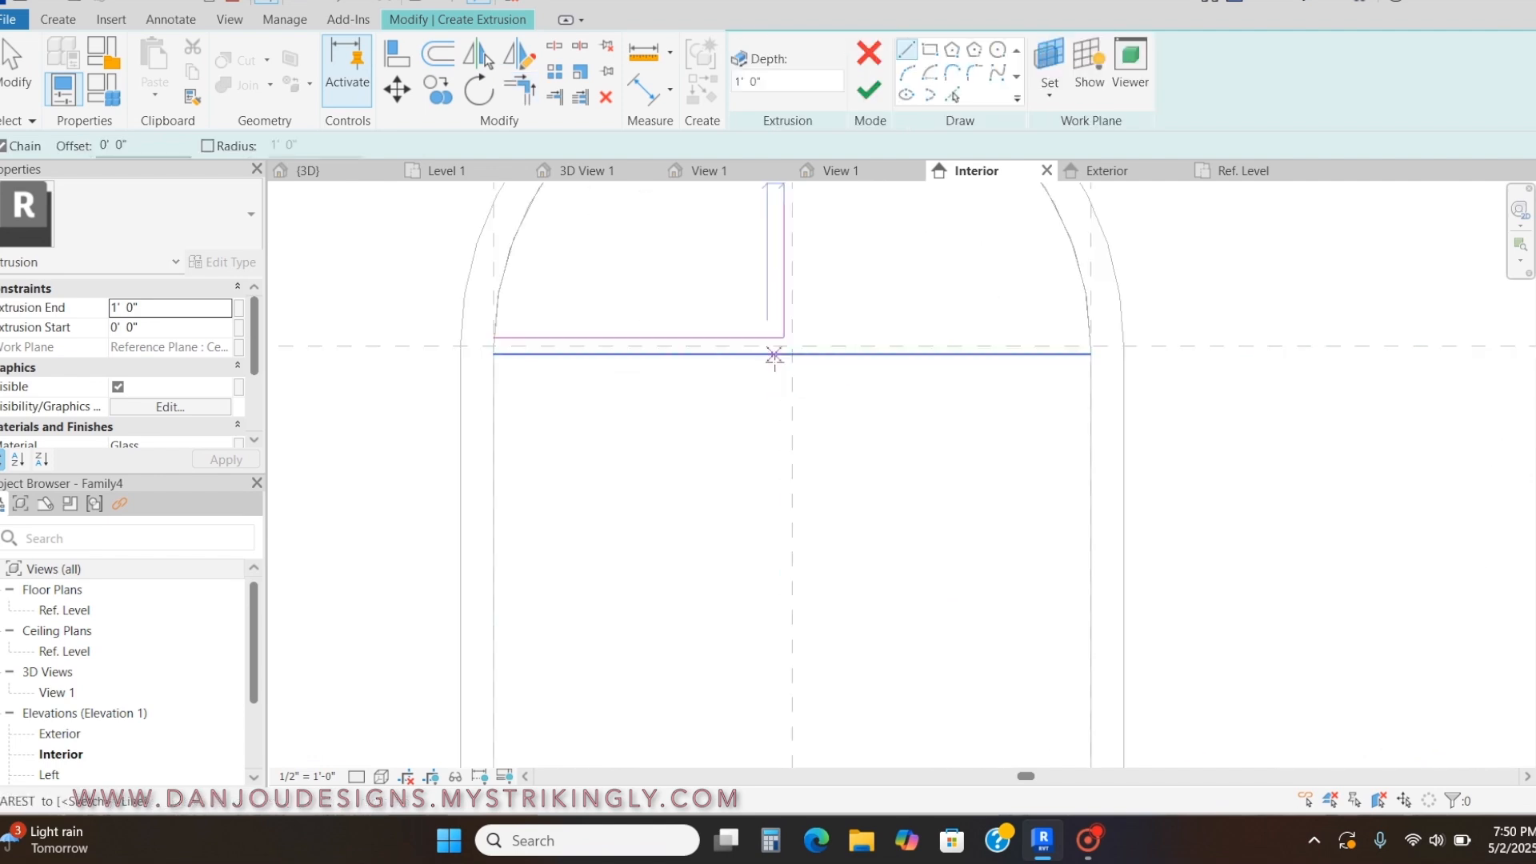
{"action": "left_click", "coordinate": [783, 354]}
{"action": "scroll", "coordinate": [789, 407], "scroll_direction": "down", "scroll_amount": 2}
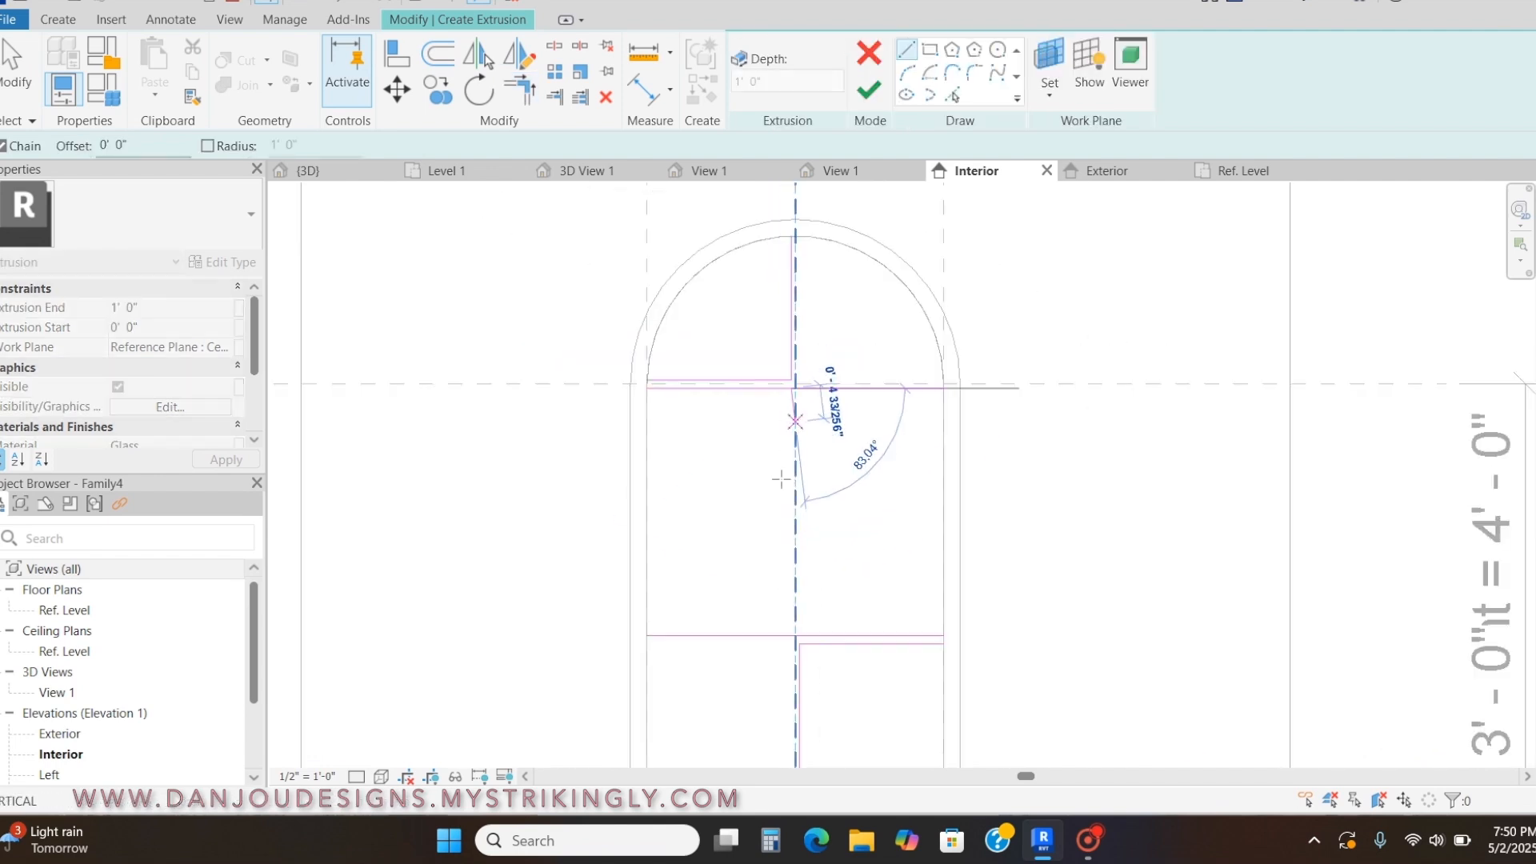
{"action": "scroll", "coordinate": [783, 640], "scroll_direction": "up", "scroll_amount": 1}
{"action": "left_click", "coordinate": [794, 634]}
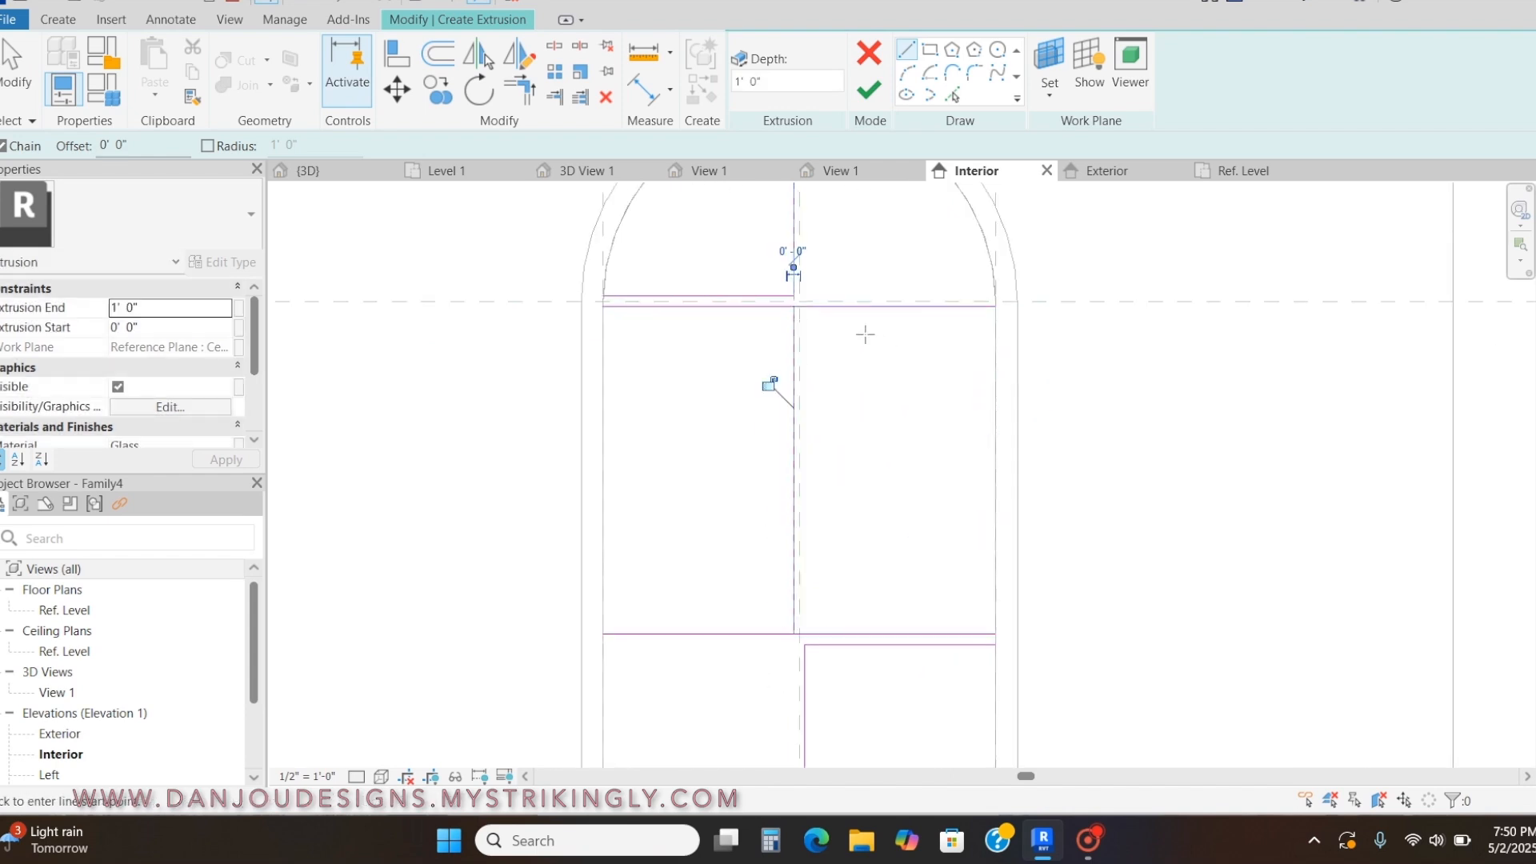
Draw the right edge of the vertical bar from the lower horizontal bar up to the spring-line bar.
{"action": "middle_click_drag", "start_coordinate": [872, 336], "coordinate": [881, 494]}
{"action": "scroll", "coordinate": [814, 459], "scroll_direction": "down", "scroll_amount": 2}
{"action": "middle_click_drag", "start_coordinate": [816, 744], "coordinate": [818, 674]}
{"action": "scroll", "coordinate": [811, 671], "scroll_direction": "up", "scroll_amount": 5}
{"action": "left_click", "coordinate": [832, 614]}
{"action": "scroll", "coordinate": [826, 436], "scroll_direction": "down", "scroll_amount": 3}
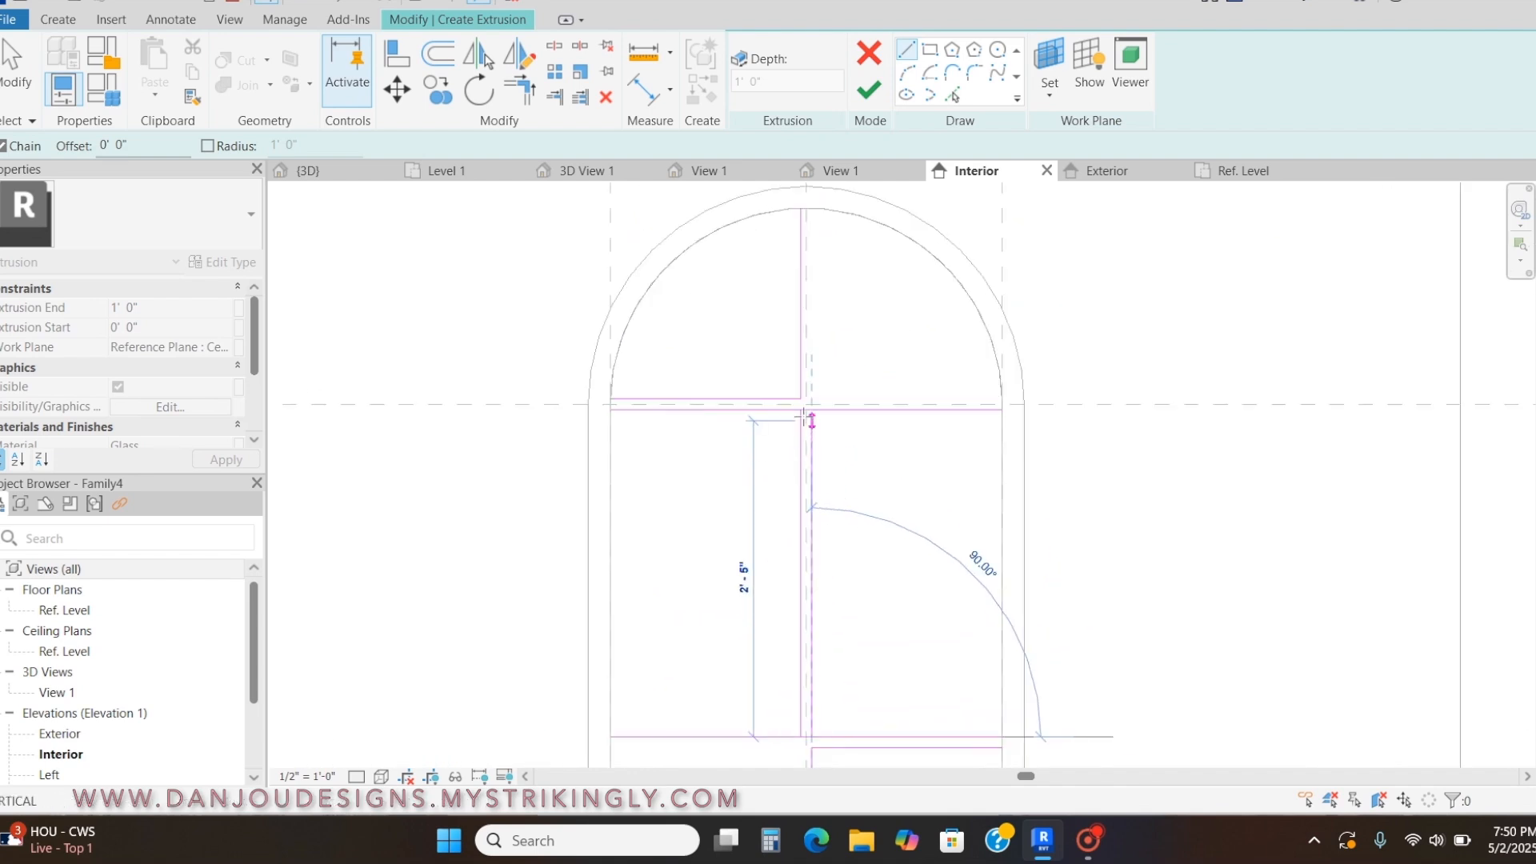
{"action": "left_click", "coordinate": [811, 407]}
Draw the vertical bar's right edge from the arch to the spring-line bar, and that bar's upper edge across to the right jamb.
{"action": "scroll", "coordinate": [810, 407], "scroll_direction": "up", "scroll_amount": 2}
{"action": "middle_click_drag", "start_coordinate": [835, 268], "coordinate": [847, 414]}
{"action": "scroll", "coordinate": [828, 261], "scroll_direction": "up", "scroll_amount": 1}
{"action": "left_click", "coordinate": [826, 261]}
{"action": "scroll", "coordinate": [862, 483], "scroll_direction": "down", "scroll_amount": 1}
{"action": "key", "text": "Escape"}
{"action": "left_click", "coordinate": [830, 580]}
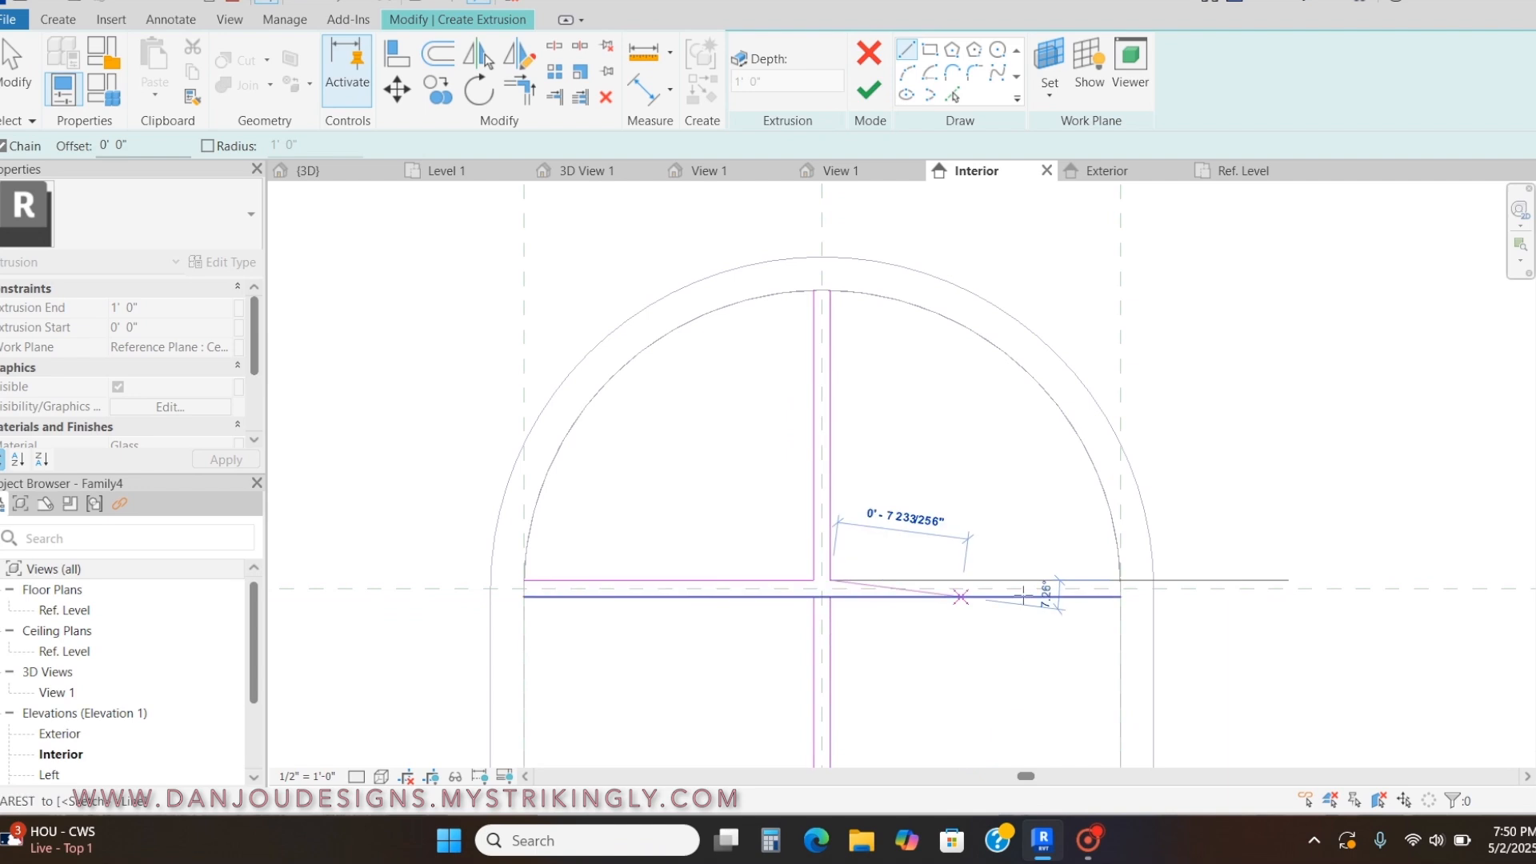
{"action": "left_click", "coordinate": [1120, 580]}
{"action": "key", "text": "Escape"}
Draw the vertical bar's left edge below the lower crossing to the sill, and the lower bar's bottom edge to the left jamb.
{"action": "scroll", "coordinate": [837, 408], "scroll_direction": "down", "scroll_amount": 2}
{"action": "middle_click_drag", "start_coordinate": [832, 484], "coordinate": [851, 268]}
{"action": "scroll", "coordinate": [836, 596], "scroll_direction": "up", "scroll_amount": 2}
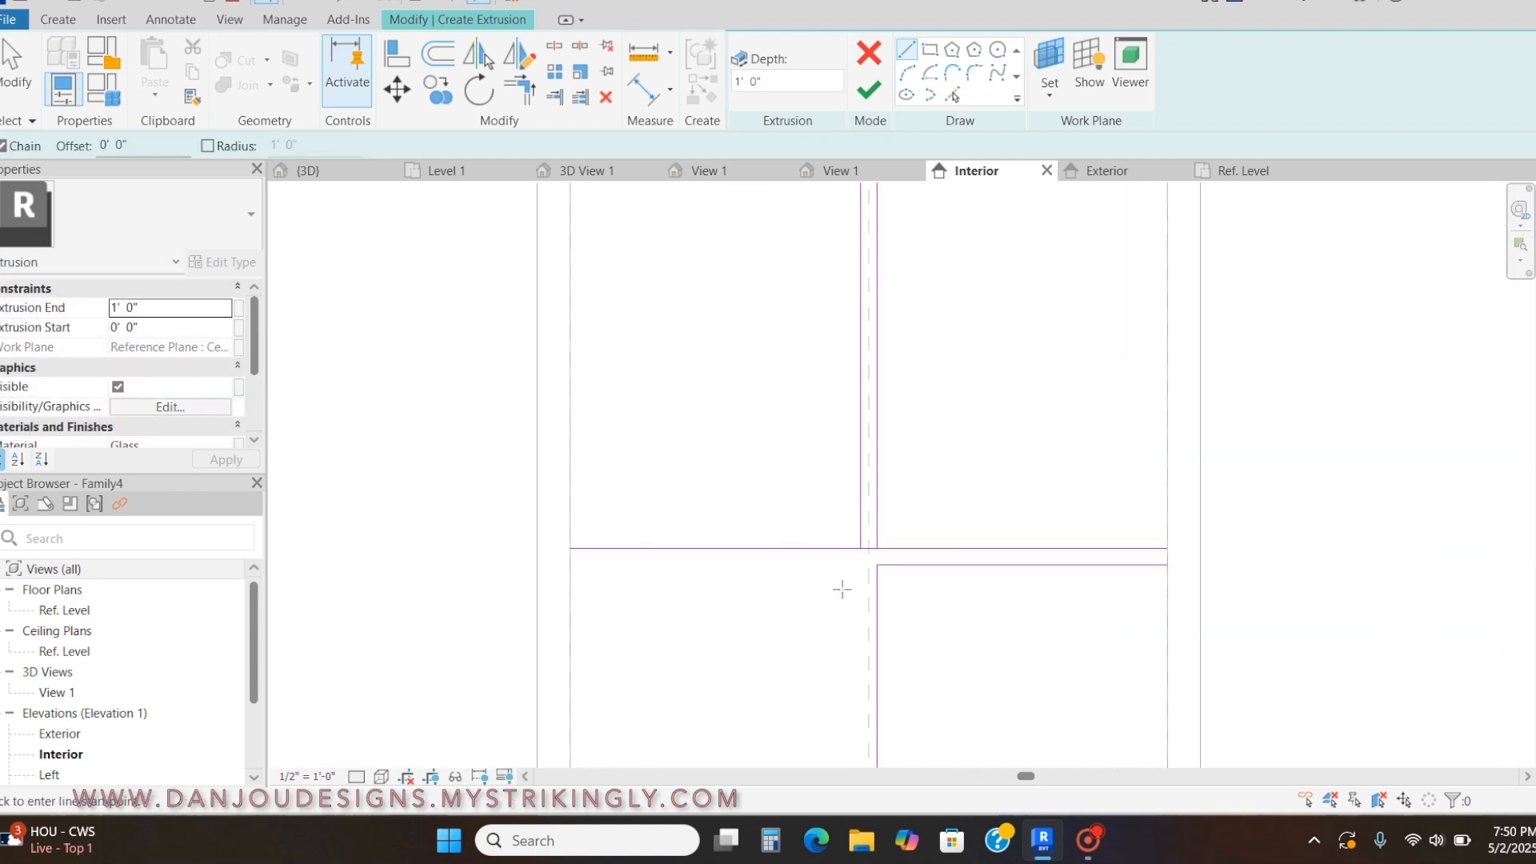
{"action": "left_click", "coordinate": [860, 565]}
{"action": "middle_click_drag", "start_coordinate": [857, 650], "coordinate": [858, 463]}
{"action": "left_click", "coordinate": [860, 651]}
{"action": "key", "text": "Escape"}
{"action": "left_click", "coordinate": [860, 379]}
{"action": "left_click", "coordinate": [569, 378]}
{"action": "key", "text": "Escape"}
Trim the lower crossing's upper-left lines to a corner, unjoining the elements.
{"action": "scroll", "coordinate": [888, 404], "scroll_direction": "up", "scroll_amount": 1}
{"action": "middle_click_drag", "start_coordinate": [888, 404], "coordinate": [870, 502]}
{"action": "key", "text": "t"}
{"action": "key", "text": "r"}
{"action": "left_click", "coordinate": [818, 452]}
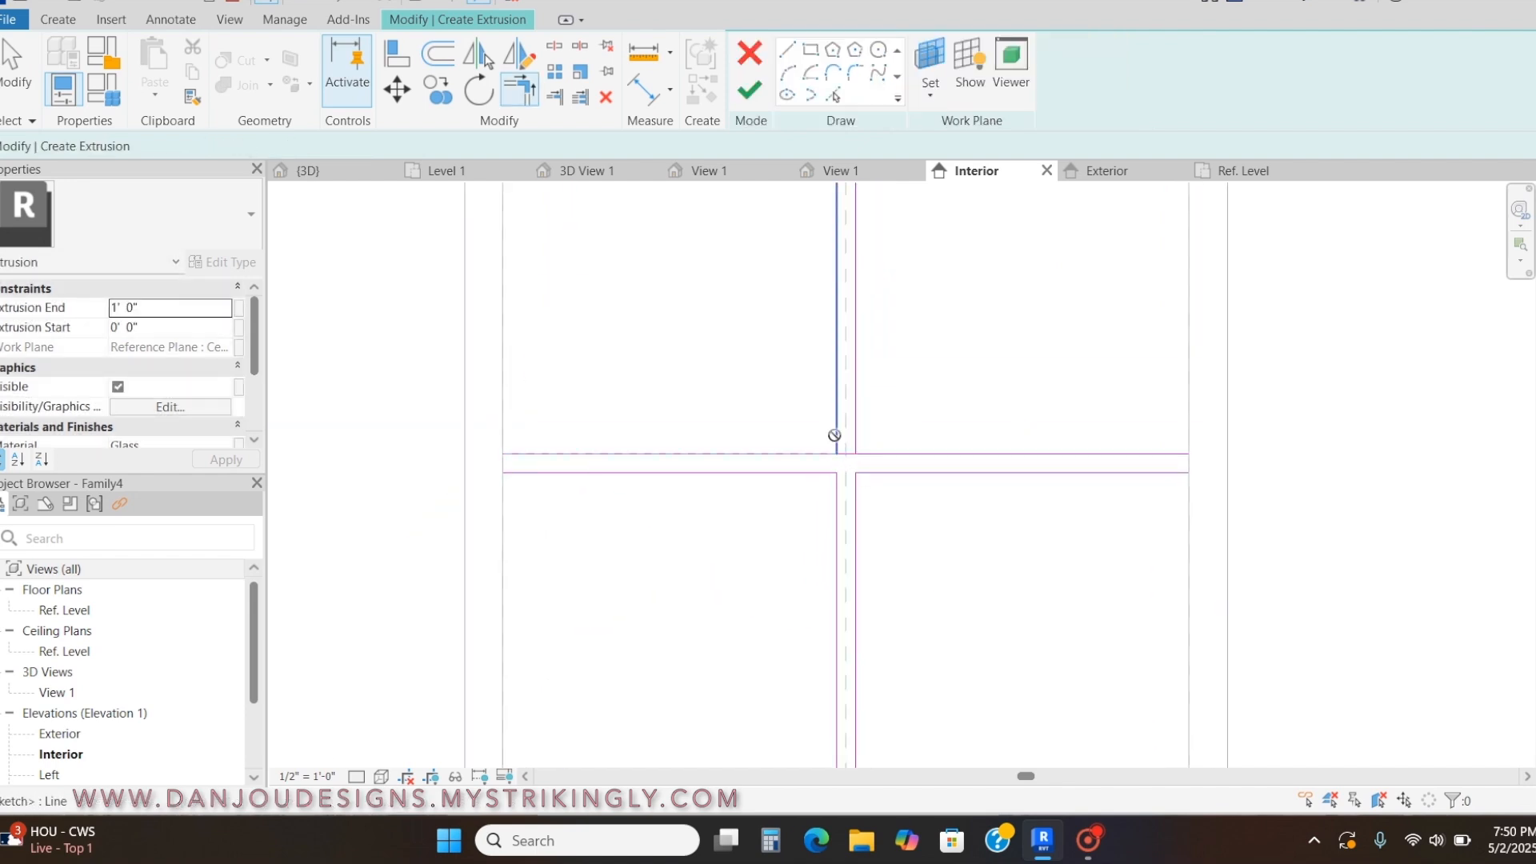
{"action": "left_click", "coordinate": [835, 435]}
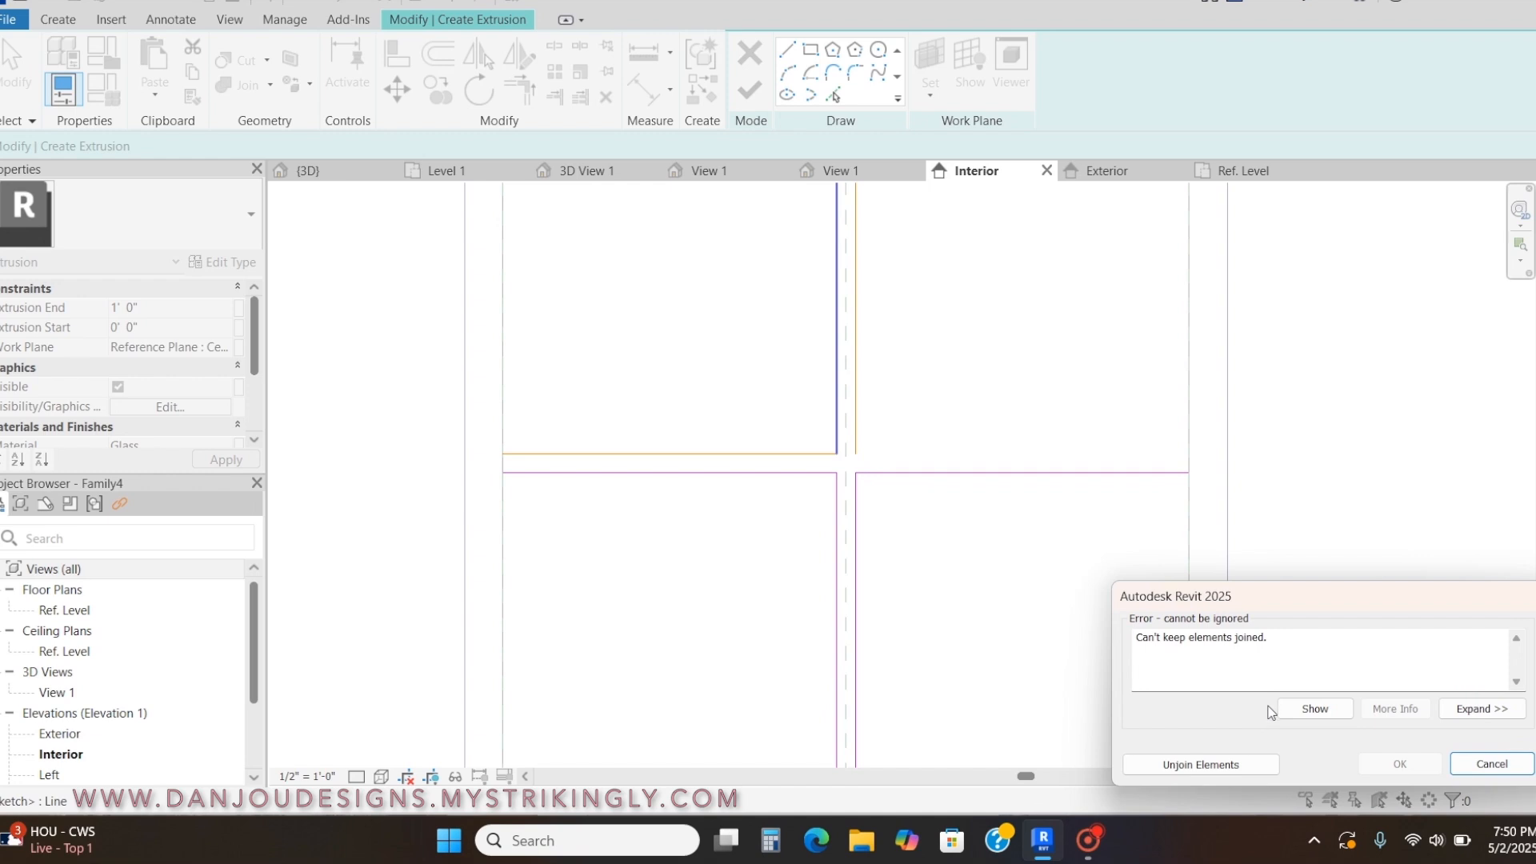
{"action": "left_click", "coordinate": [1222, 765]}
Trim the lines at the lower-left of the spring-line crossing to a corner, unjoining the elements.
{"action": "mouse_move", "coordinate": [885, 432]}
{"action": "middle_mouse_down"}
{"action": "mouse_move", "coordinate": [861, 655]}
{"action": "mouse_move", "coordinate": [840, 348]}
{"action": "mouse_move", "coordinate": [828, 433]}
{"action": "middle_mouse_up"}
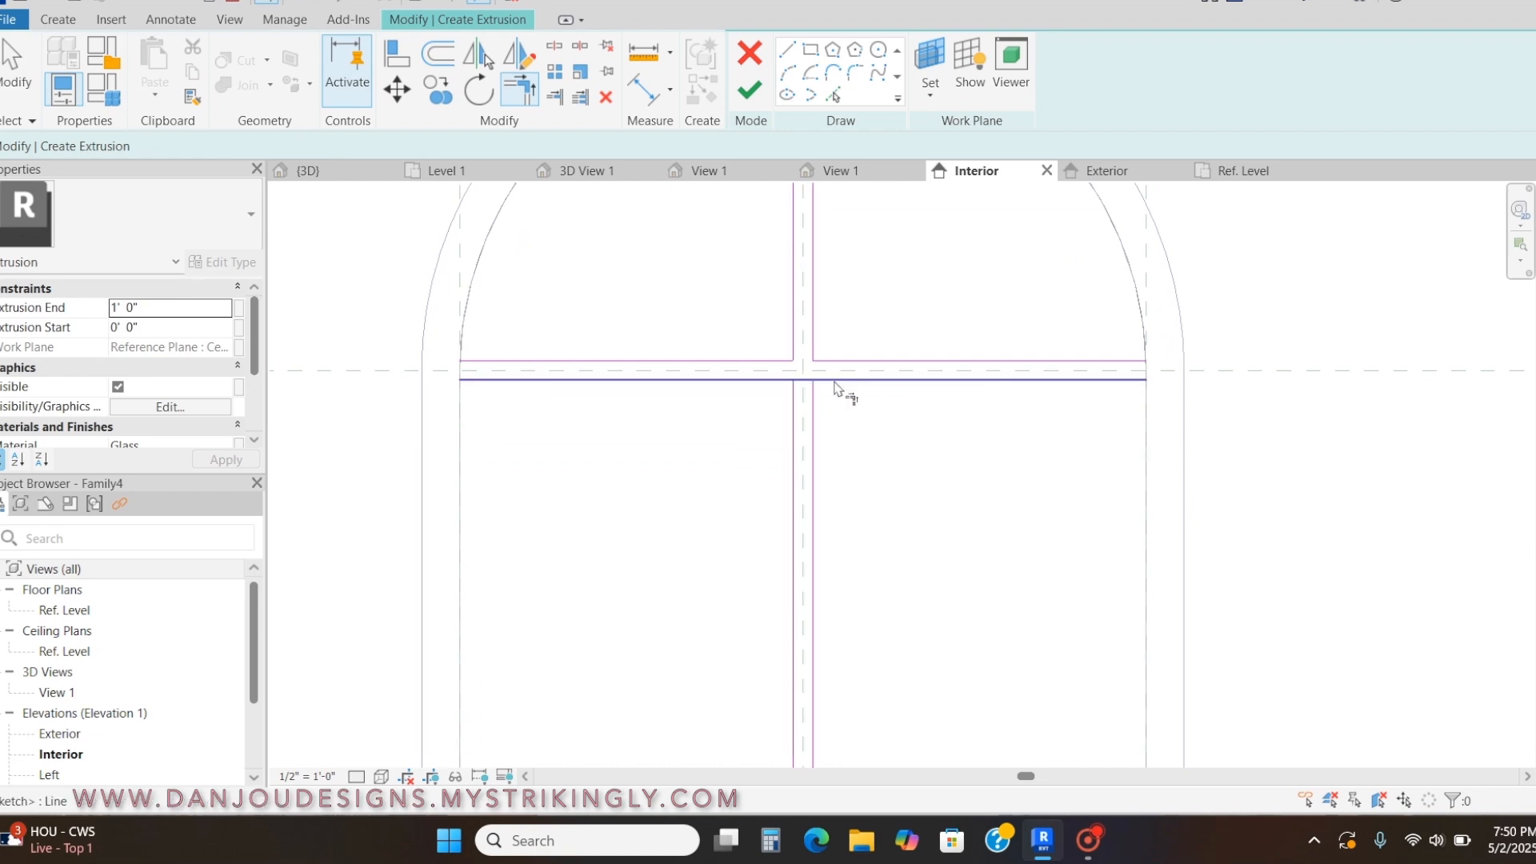
{"action": "left_click", "coordinate": [780, 381]}
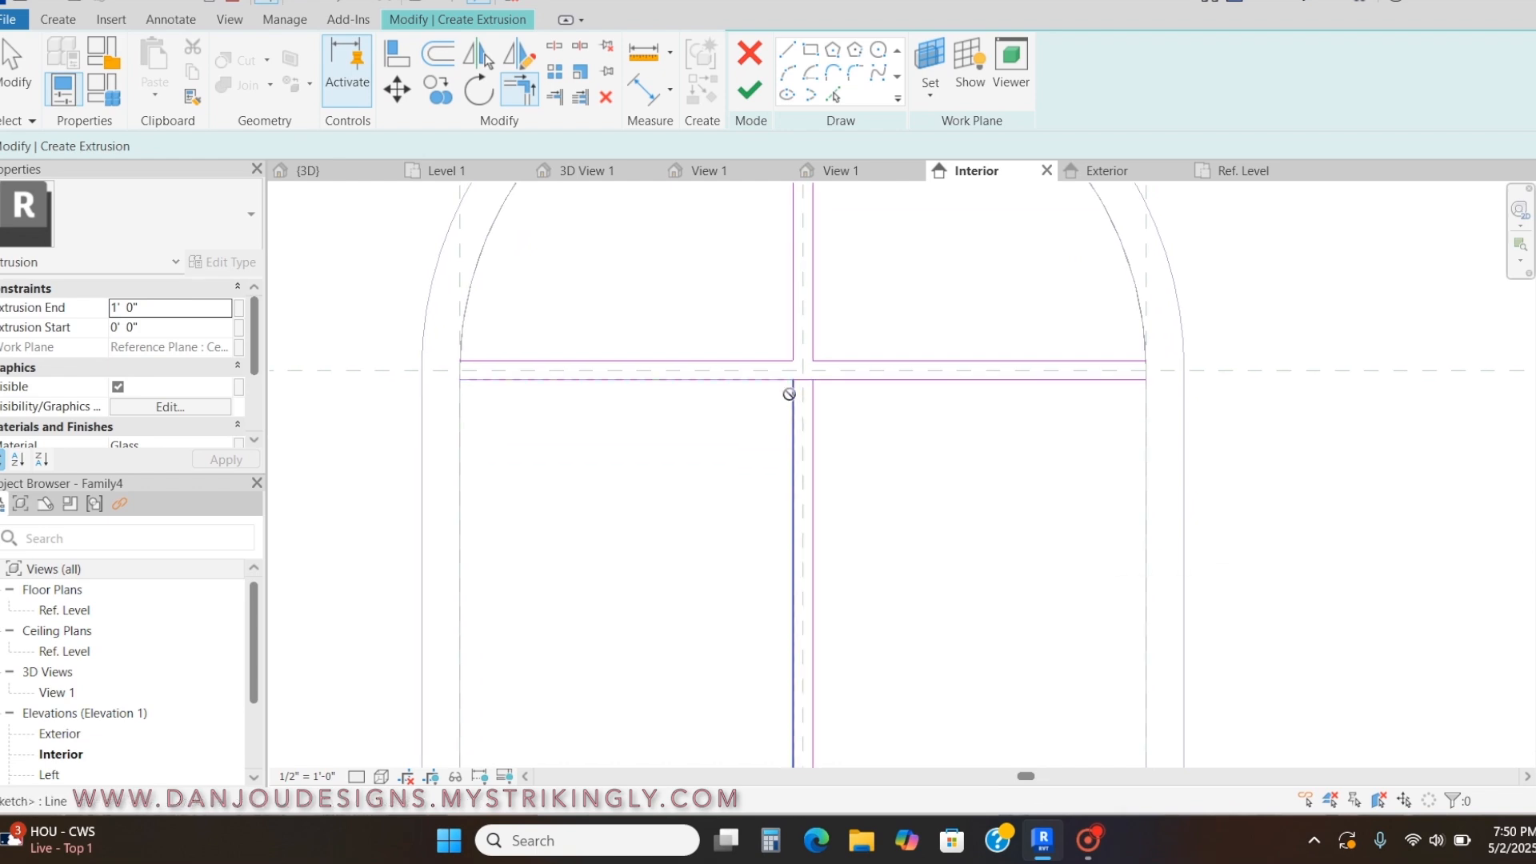
{"action": "left_click", "coordinate": [791, 392]}
{"action": "left_click", "coordinate": [1232, 765]}
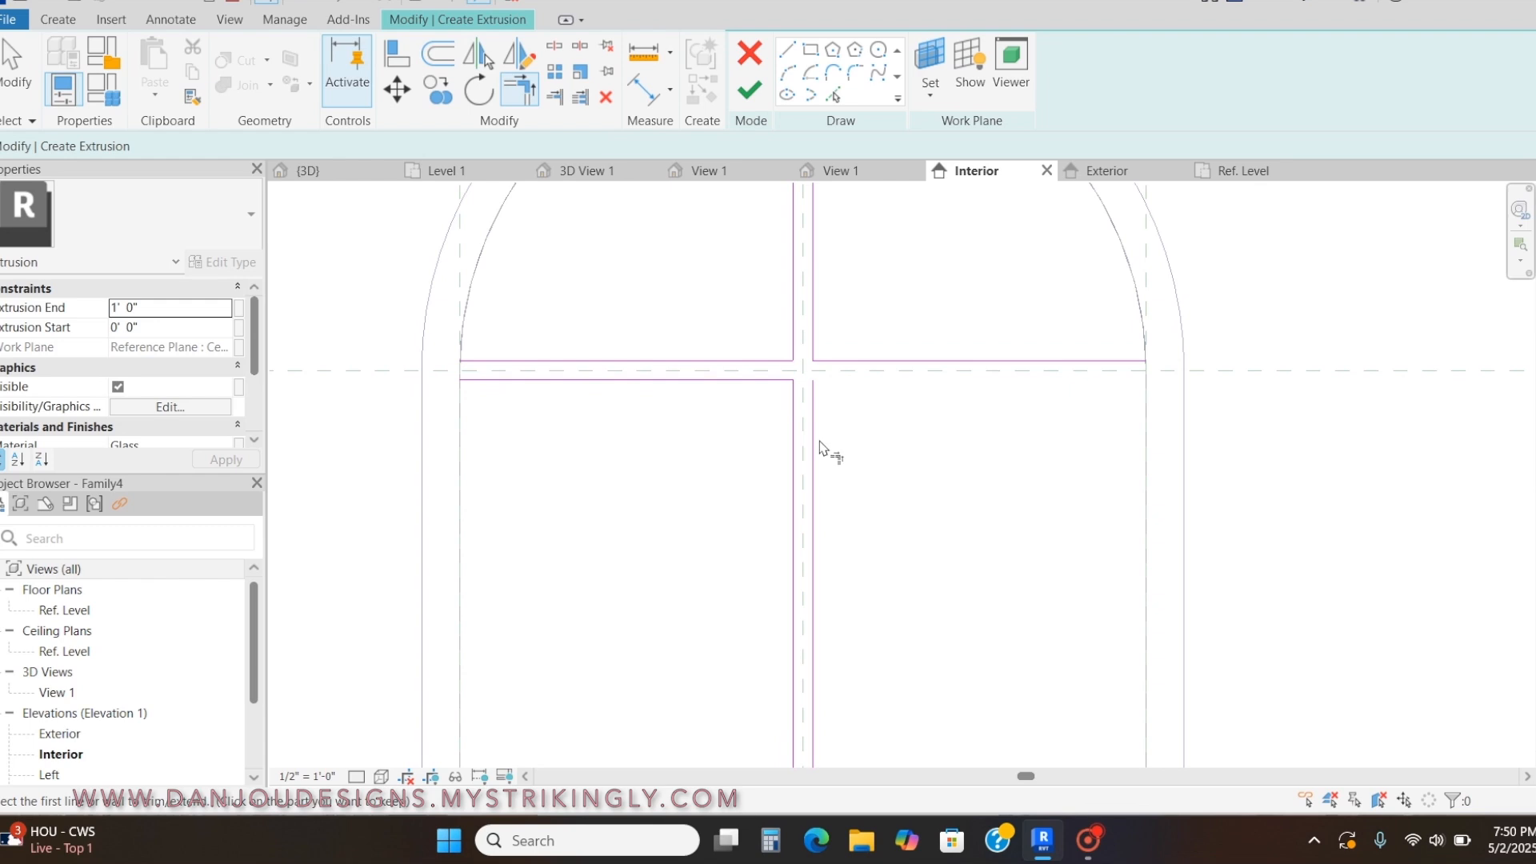
Draw the missing horizontal edges to the right jamb, below the spring-line bar and above the lower bar.
{"action": "left_click", "coordinate": [785, 54]}
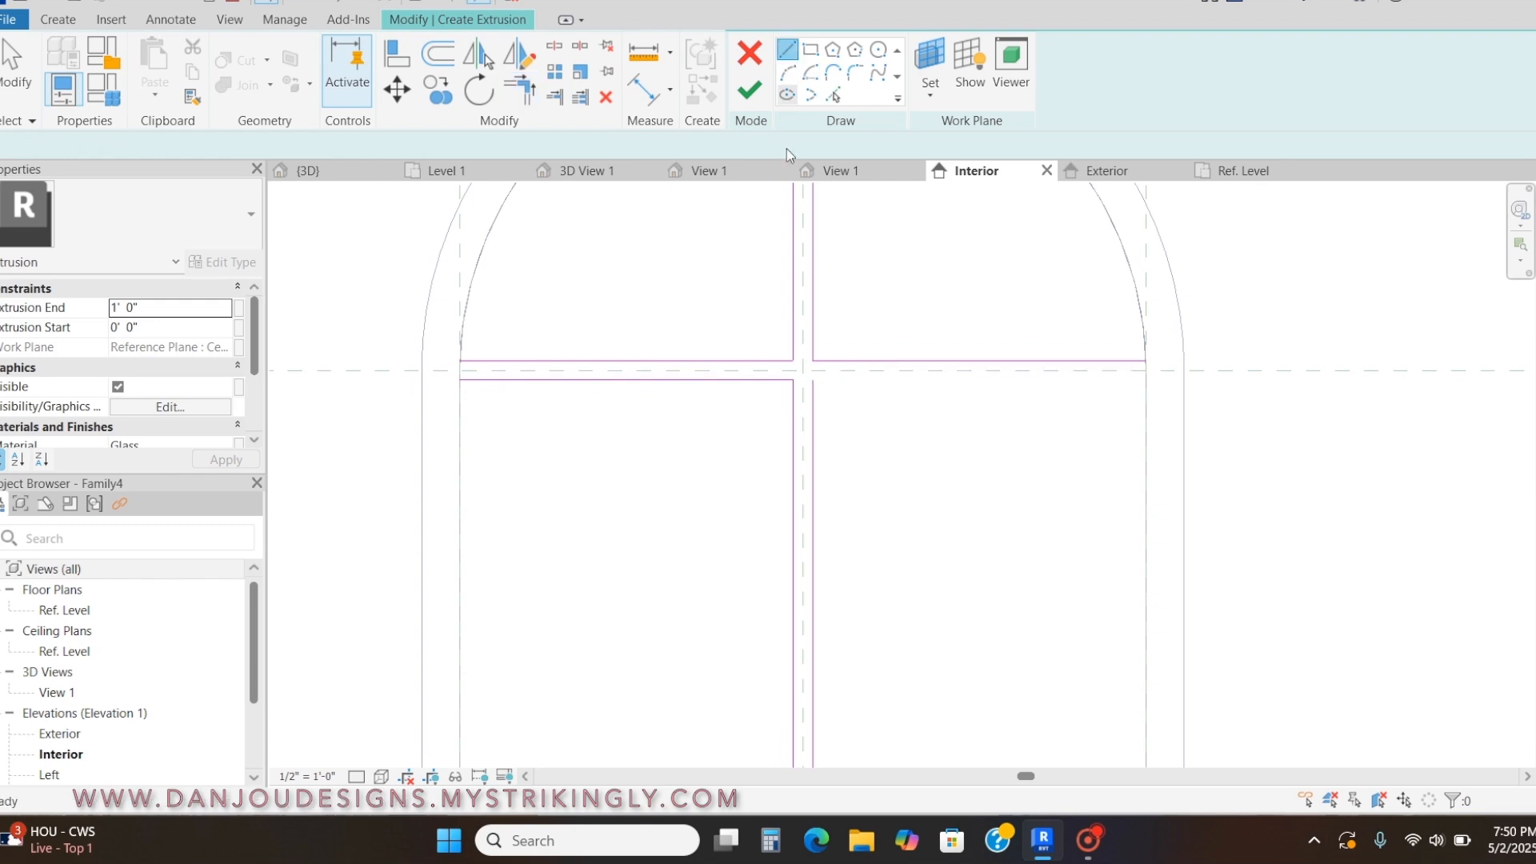
{"action": "left_click", "coordinate": [813, 380]}
{"action": "left_click", "coordinate": [1147, 381]}
{"action": "key", "text": "Escape"}
{"action": "scroll", "coordinate": [1069, 281], "scroll_direction": "down", "scroll_amount": 2}
{"action": "scroll", "coordinate": [924, 686], "scroll_direction": "up", "scroll_amount": 2}
{"action": "left_click", "coordinate": [922, 656]}
{"action": "left_click", "coordinate": [1173, 655]}
{"action": "key", "text": "Escape"}
{"action": "key", "text": "Escape"}
{"action": "scroll", "coordinate": [990, 536], "scroll_direction": "down", "scroll_amount": 2}
{"action": "middle_click_drag", "start_coordinate": [966, 501], "coordinate": [931, 455]}
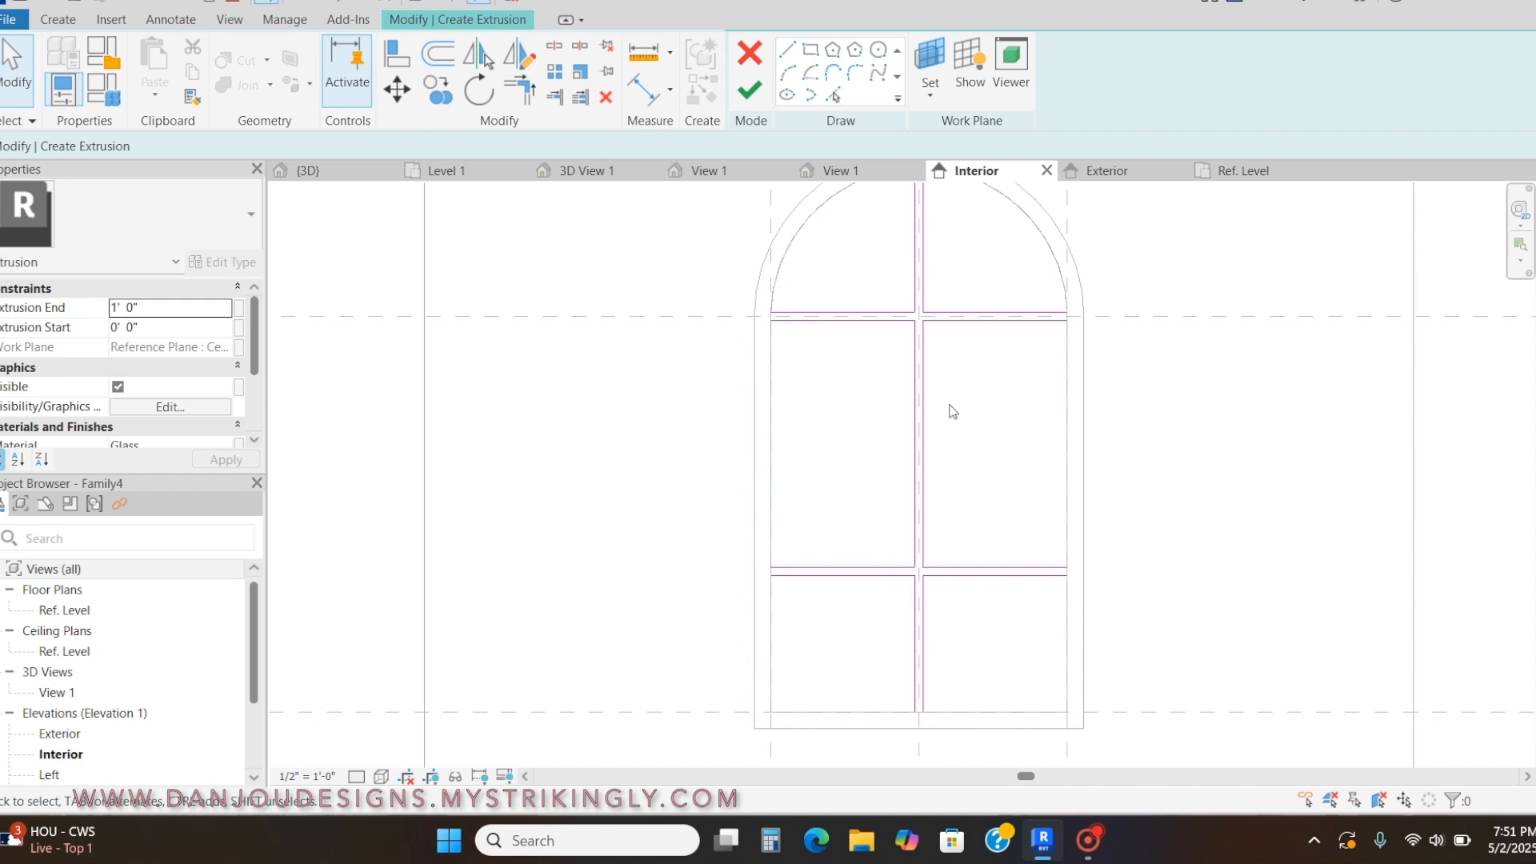
Move the four lines of the lower horizontal bar straight up by about 7".
{"action": "scroll", "coordinate": [1014, 499], "scroll_direction": "down", "scroll_amount": 2}
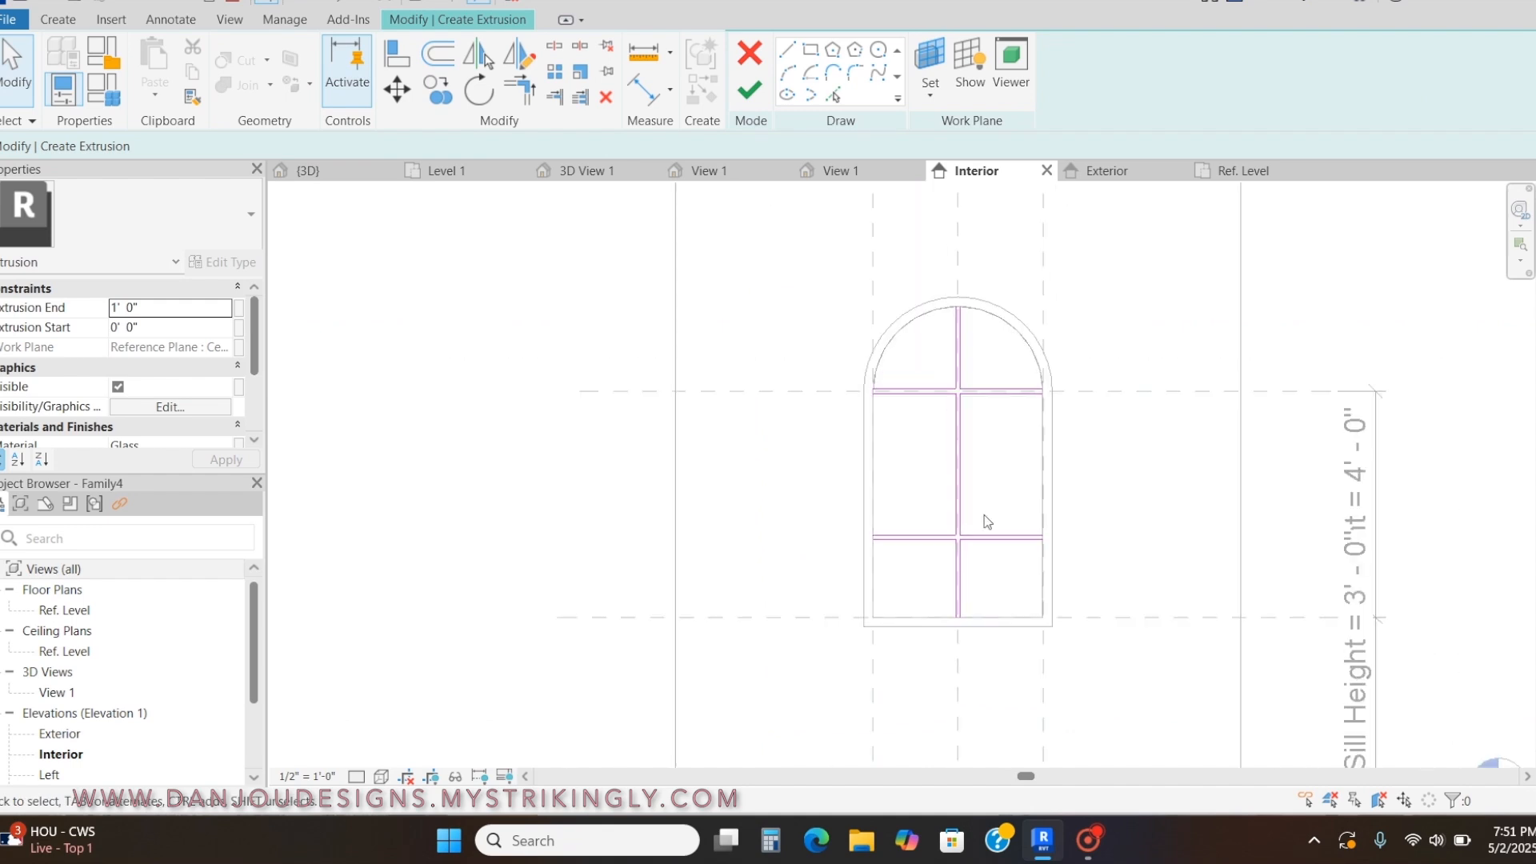
{"action": "scroll", "coordinate": [987, 522], "scroll_direction": "up", "scroll_amount": 2}
{"action": "mouse_move", "coordinate": [747, 531]}
{"action": "left_mouse_down"}
{"action": "mouse_move", "coordinate": [1224, 597]}
{"action": "mouse_move", "coordinate": [1236, 612]}
{"action": "left_mouse_up"}
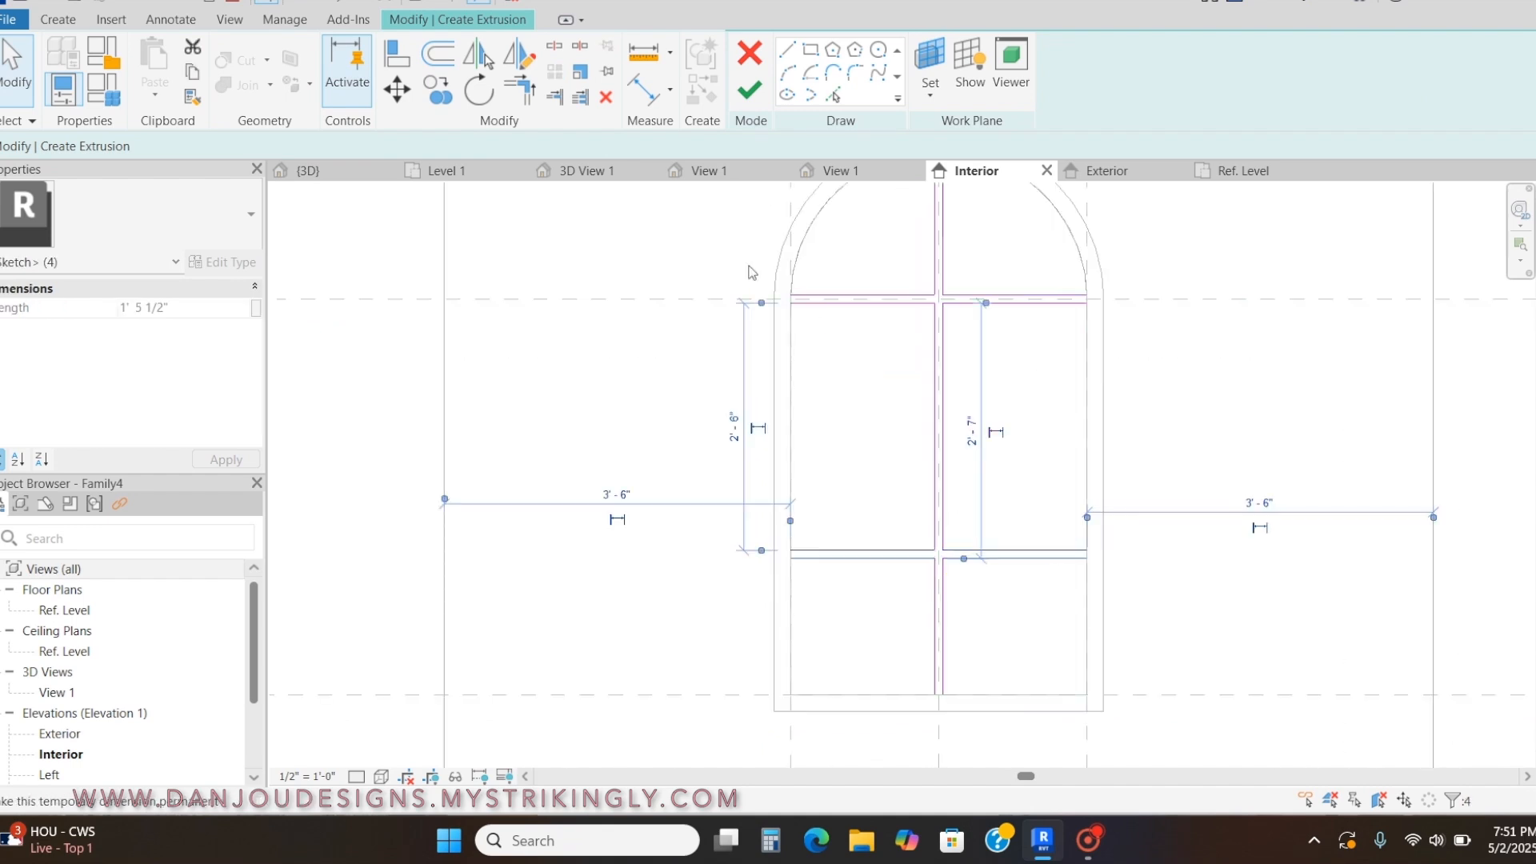
{"action": "left_click", "coordinate": [361, 91]}
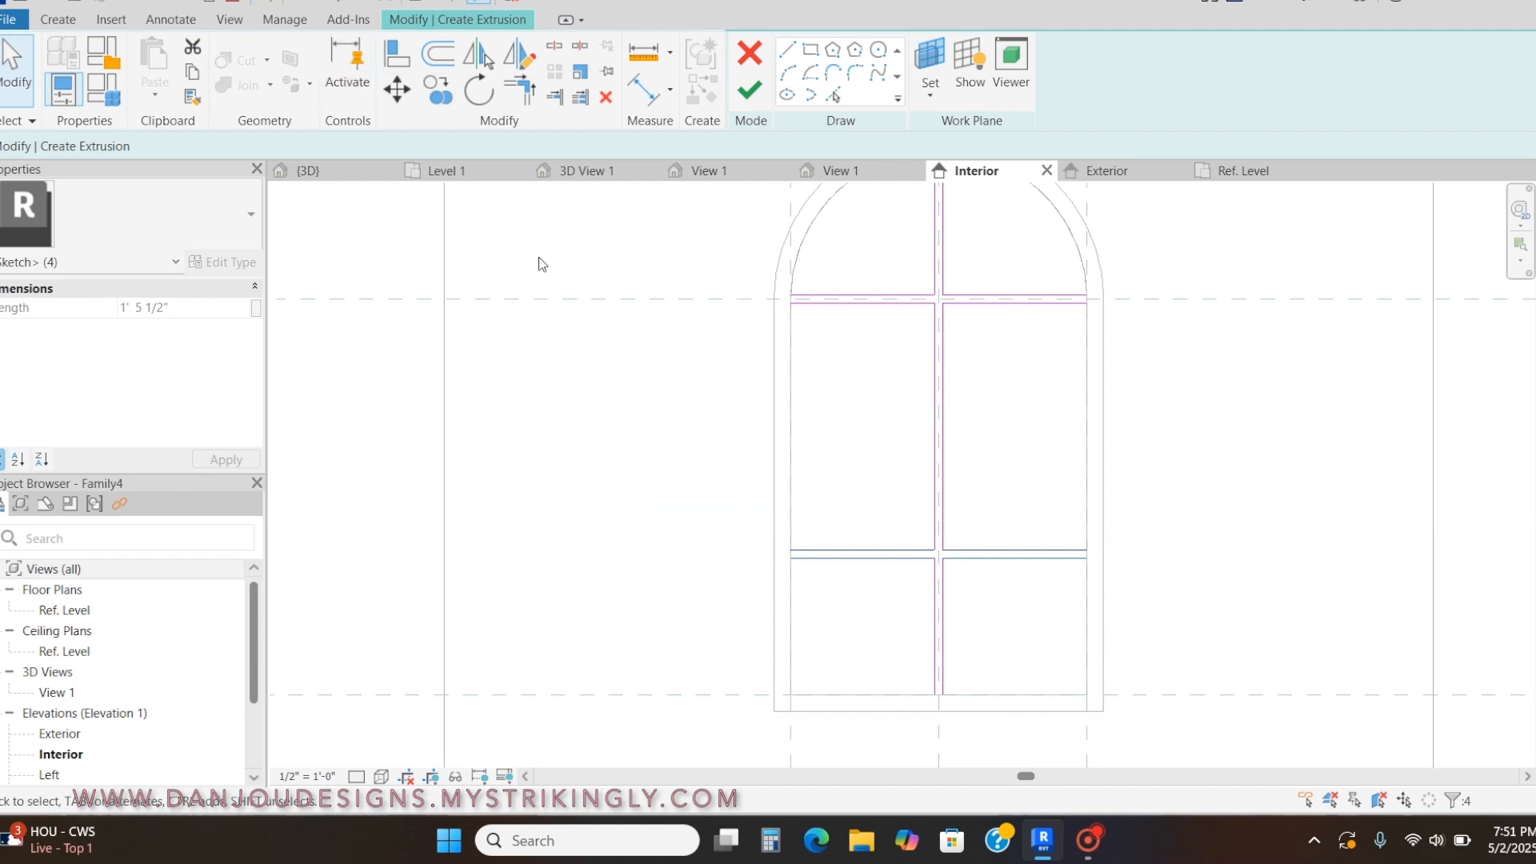
{"action": "key", "text": "Escape"}
{"action": "mouse_move", "coordinate": [753, 522]}
{"action": "left_mouse_down"}
{"action": "mouse_move", "coordinate": [1059, 635]}
{"action": "mouse_move", "coordinate": [1106, 605]}
{"action": "left_mouse_up"}
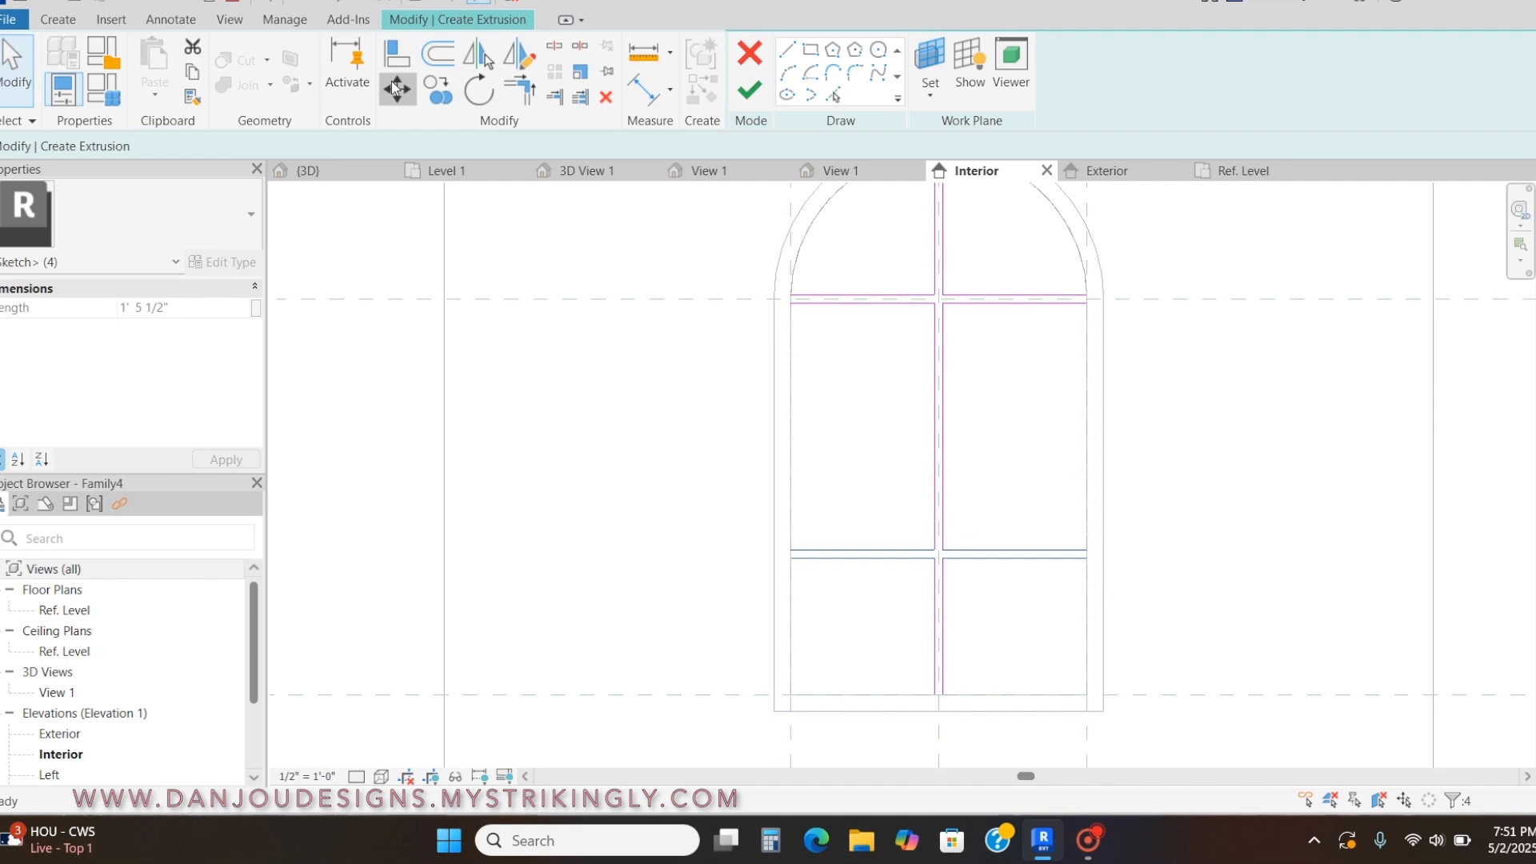
{"action": "left_click", "coordinate": [397, 89]}
{"action": "left_click", "coordinate": [1024, 551]}
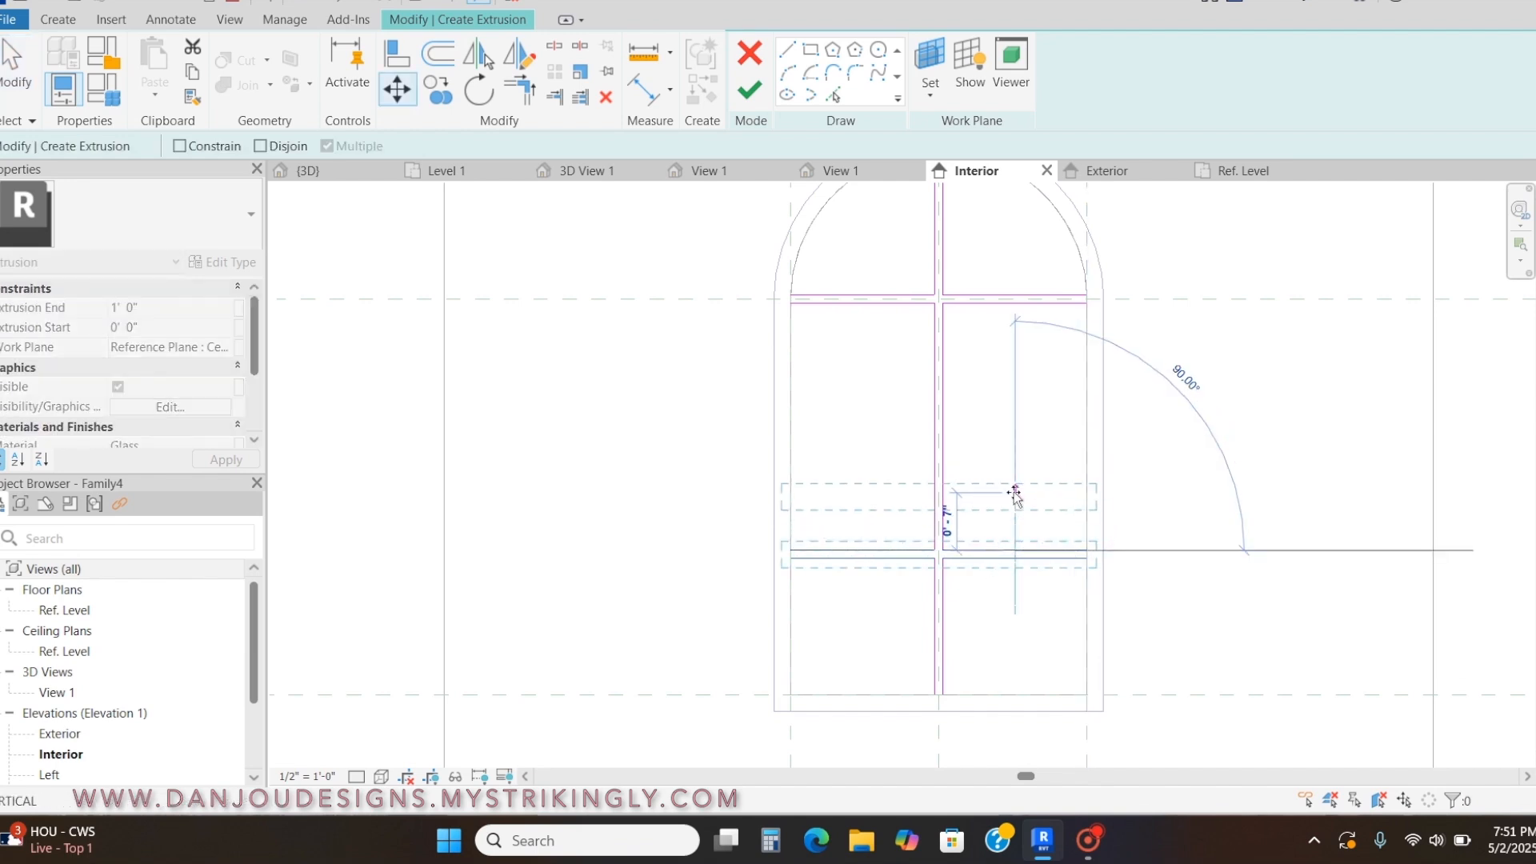
{"action": "left_click", "coordinate": [1014, 496]}
{"action": "scroll", "coordinate": [1114, 446], "scroll_direction": "down", "scroll_amount": 3}
{"action": "scroll", "coordinate": [1116, 445], "scroll_direction": "up", "scroll_amount": 2}
{"action": "scroll", "coordinate": [1116, 445], "scroll_direction": "up", "scroll_amount": 2}
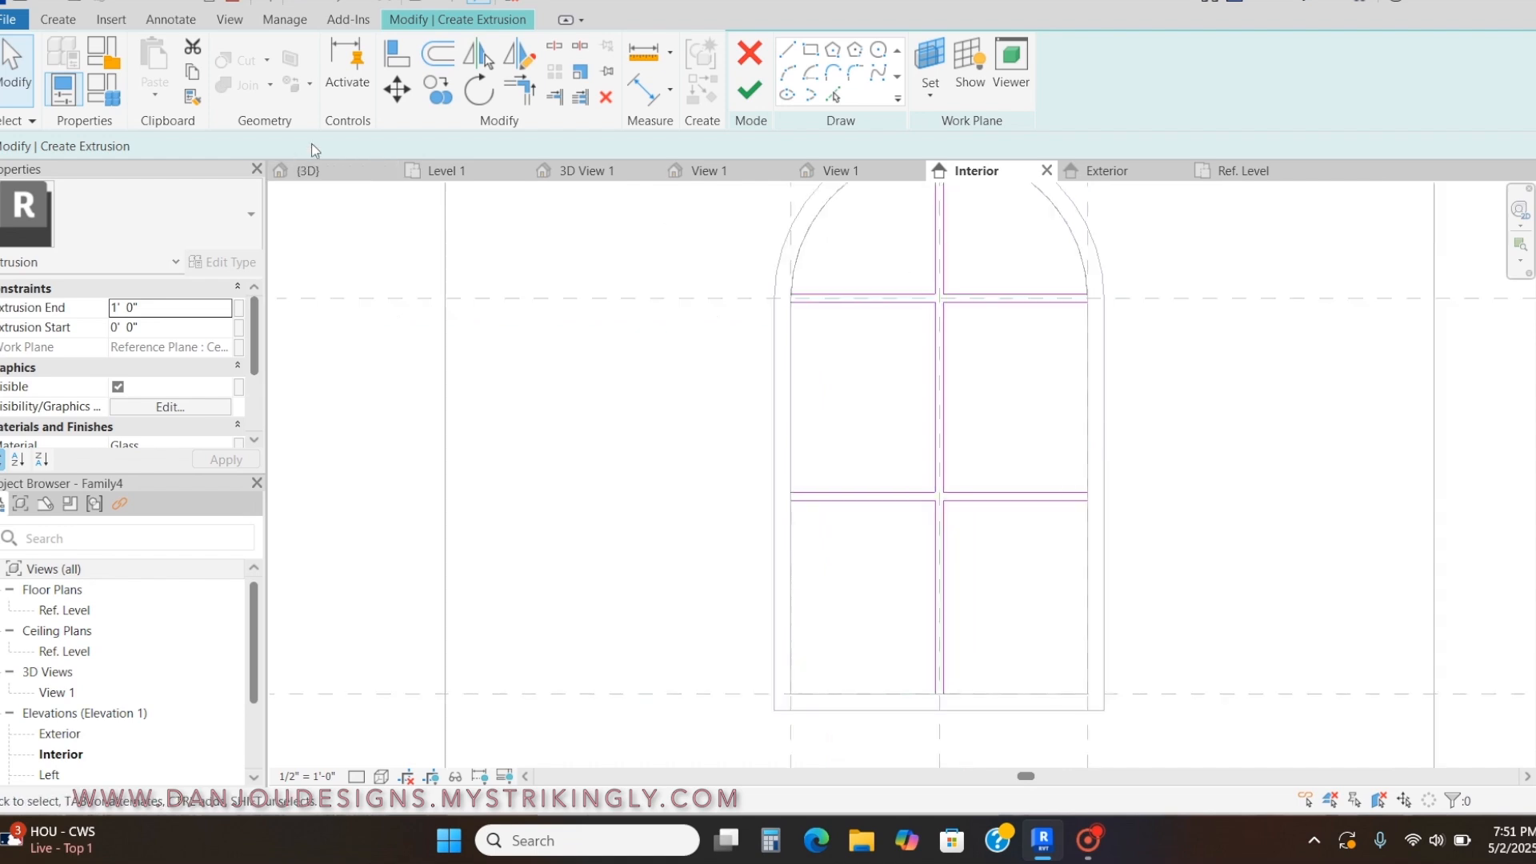
{"action": "left_click", "coordinate": [329, 90]}
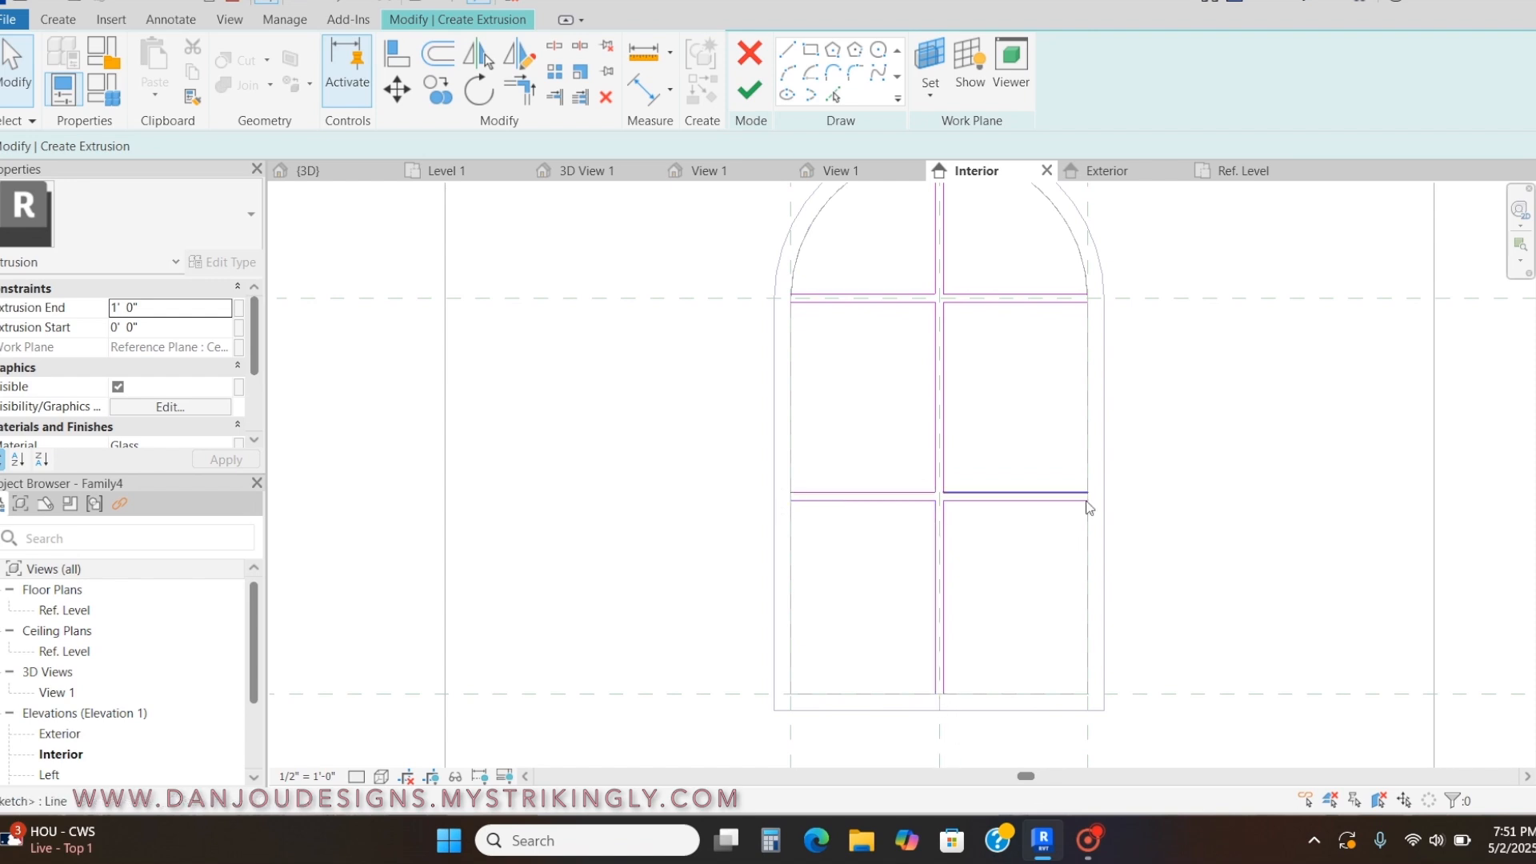
Close the open ends of the vertical bar at the sill and of the lower horizontal bar at both jambs with short lines.
{"action": "left_click", "coordinate": [787, 49]}
{"action": "scroll", "coordinate": [939, 696], "scroll_direction": "up", "scroll_amount": 3}
{"action": "left_click", "coordinate": [983, 694]}
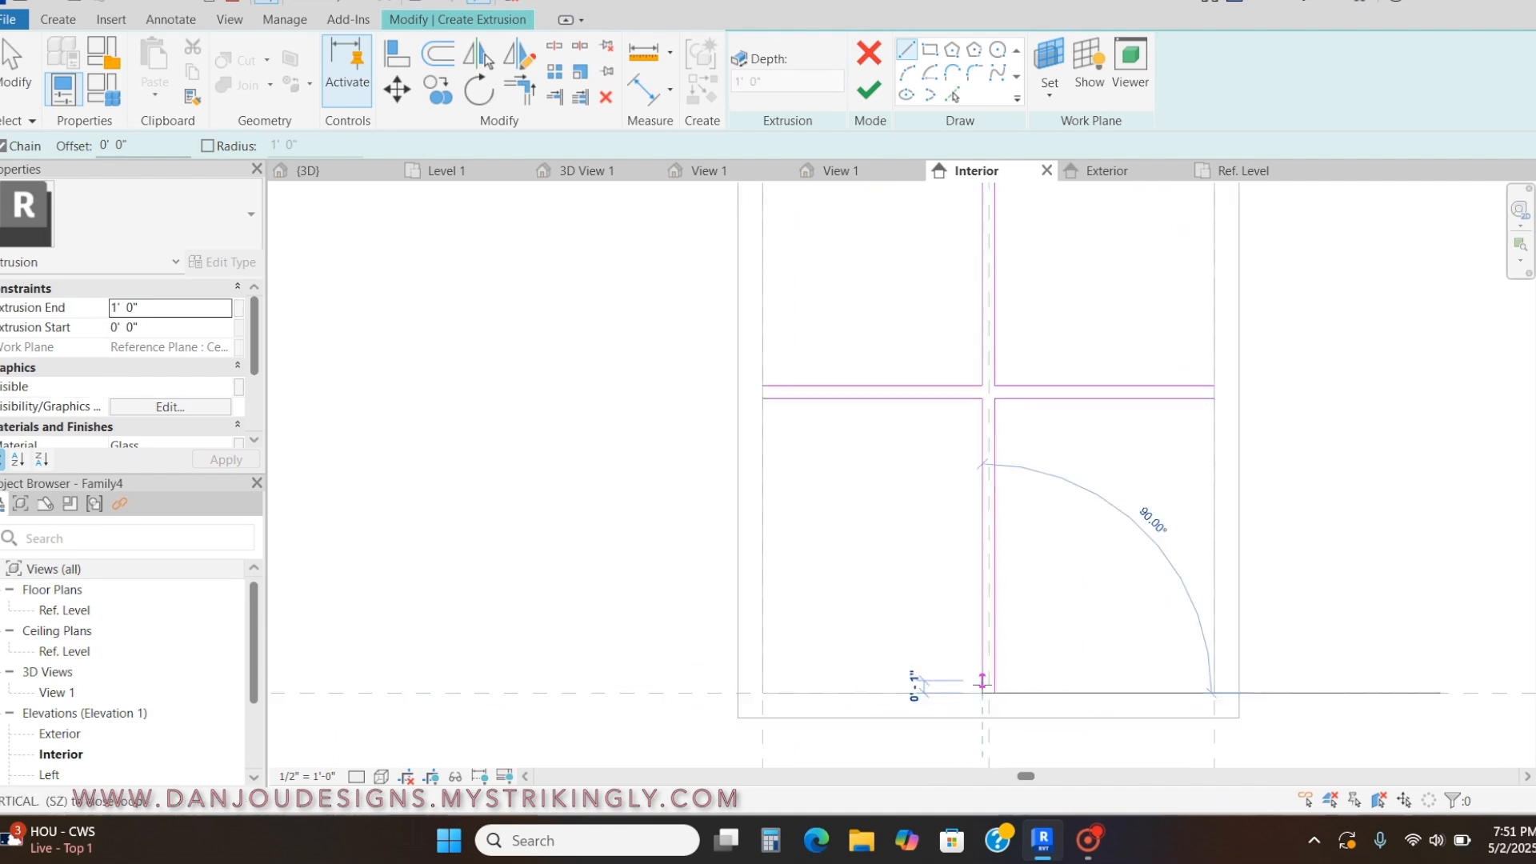
{"action": "left_click", "coordinate": [994, 692]}
{"action": "left_click", "coordinate": [762, 387]}
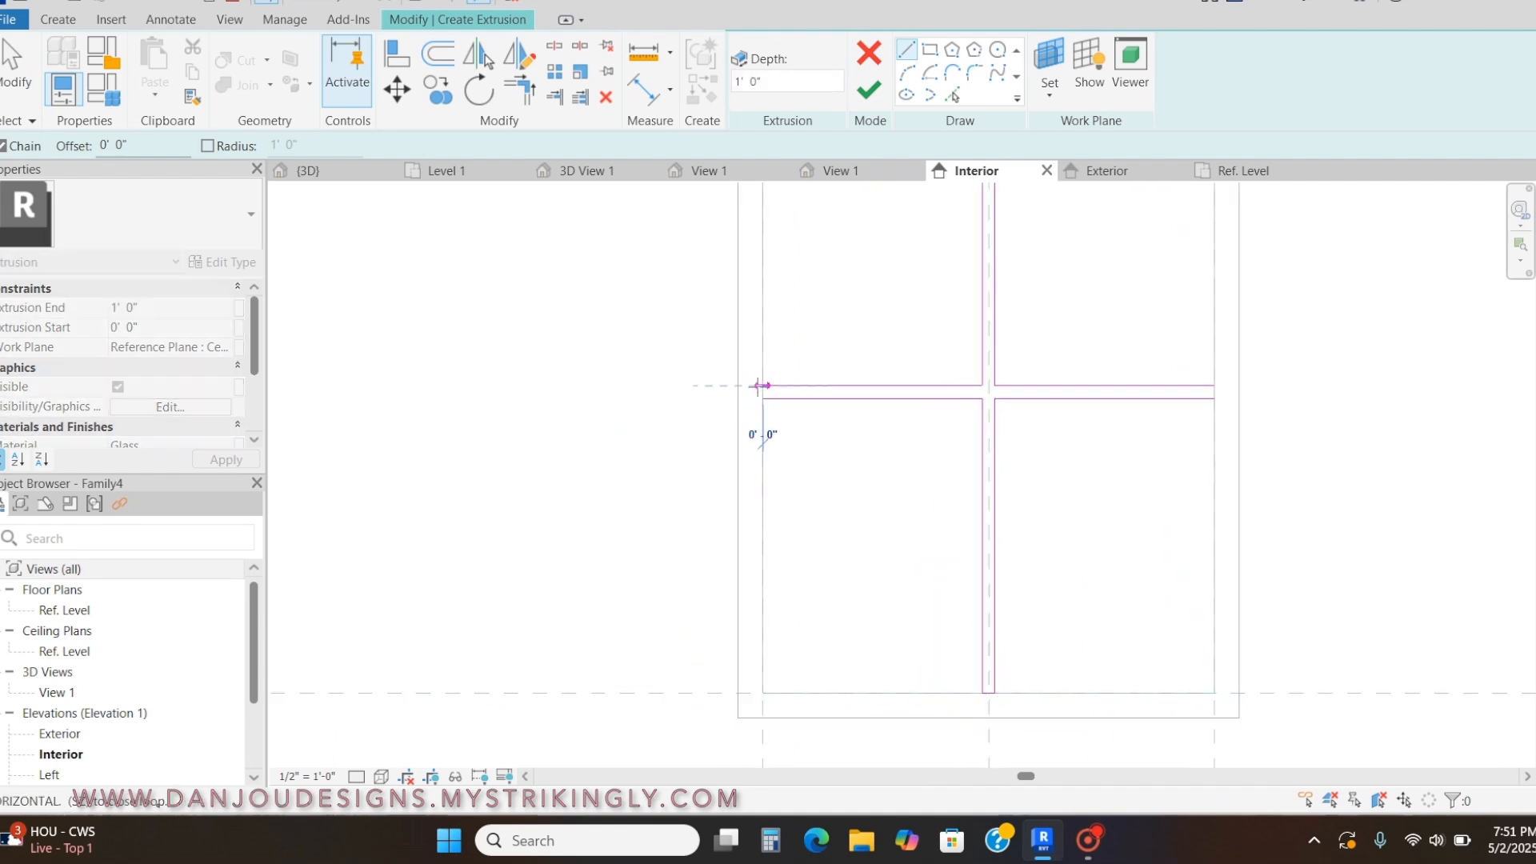
{"action": "left_click", "coordinate": [762, 399]}
{"action": "left_click", "coordinate": [1214, 386]}
{"action": "left_click", "coordinate": [1214, 398]}
Close the vertical bar's open end at the arch's apex and both ends of the spring-line bar with short lines.
{"action": "middle_click_drag", "start_coordinate": [1163, 356], "coordinate": [1135, 790]}
{"action": "left_click", "coordinate": [954, 299]}
{"action": "left_click", "coordinate": [954, 300]}
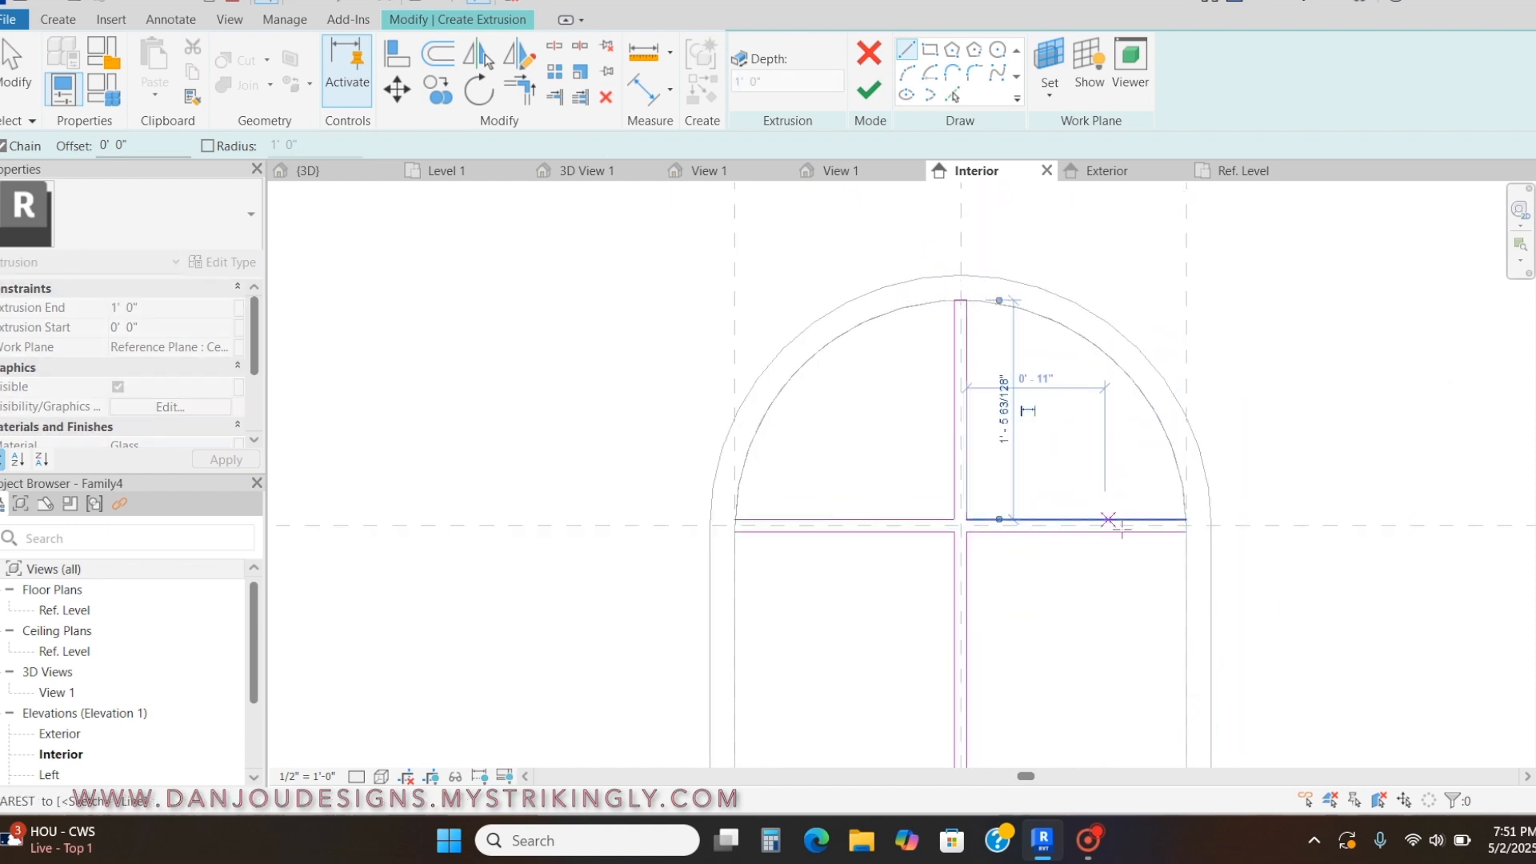
{"action": "left_click", "coordinate": [1186, 520]}
{"action": "left_click", "coordinate": [1186, 531]}
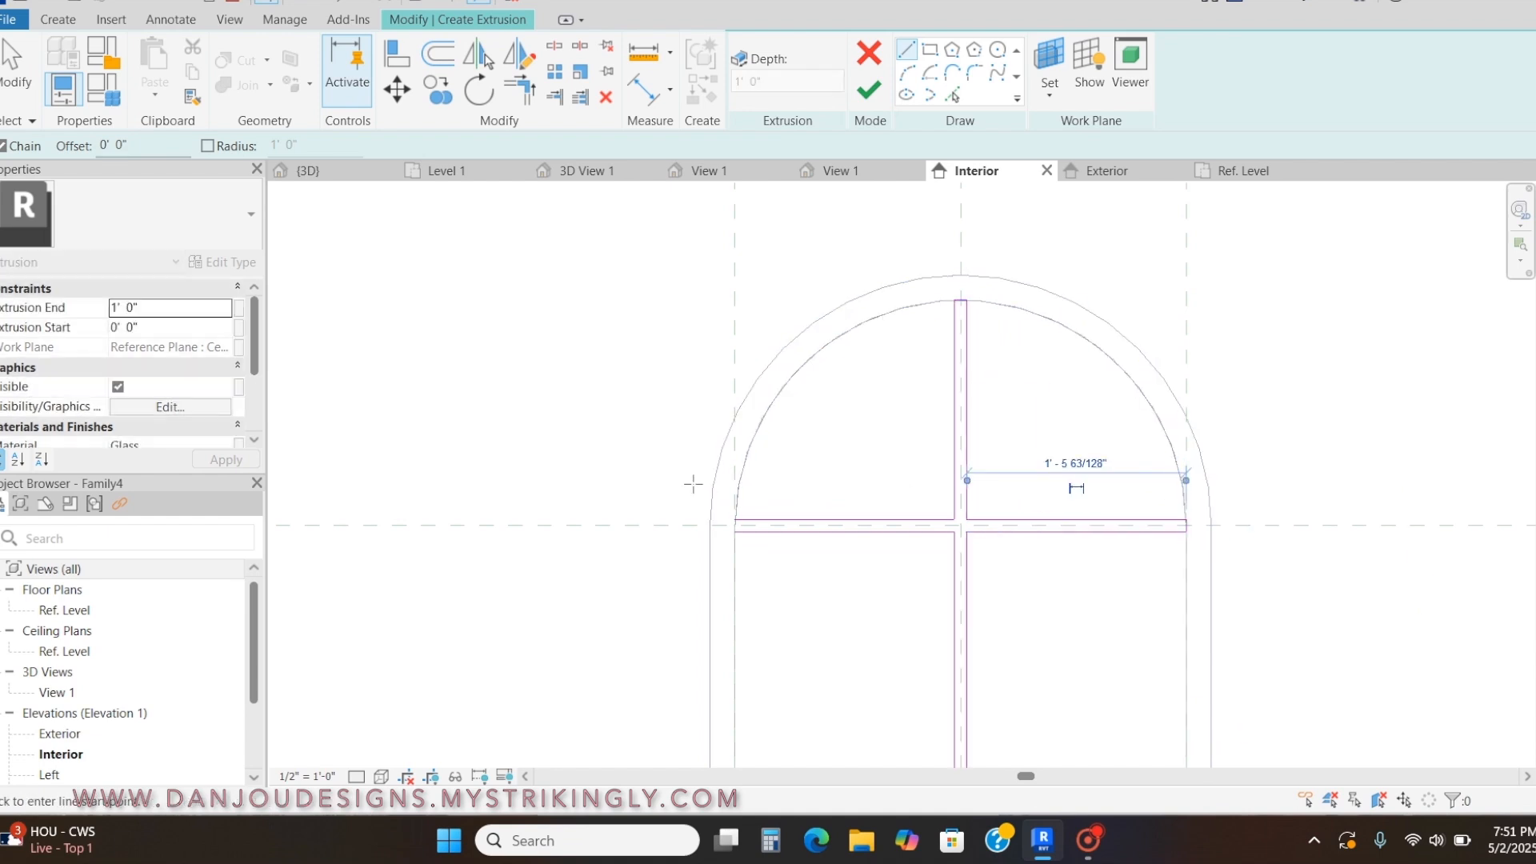
{"action": "left_click", "coordinate": [735, 520]}
{"action": "left_click", "coordinate": [735, 531]}
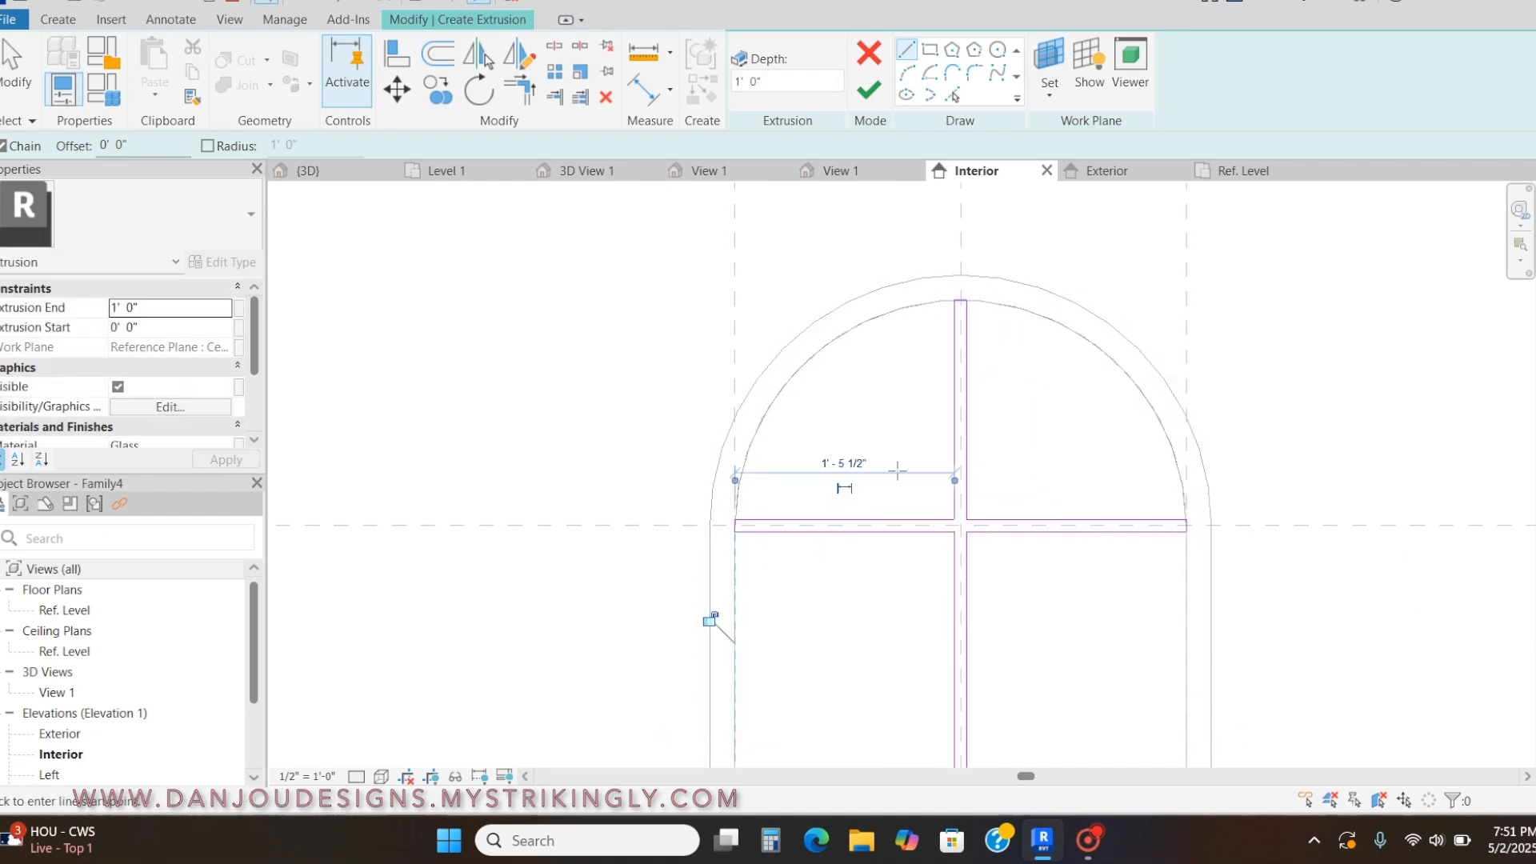
{"action": "scroll", "coordinate": [741, 308], "scroll_direction": "down", "scroll_amount": 2}
{"action": "scroll", "coordinate": [738, 307], "scroll_direction": "down", "scroll_amount": 1}
{"action": "middle_click_drag", "start_coordinate": [750, 293], "coordinate": [743, 245]}
{"action": "scroll", "coordinate": [752, 256], "scroll_direction": "up", "scroll_amount": 1}
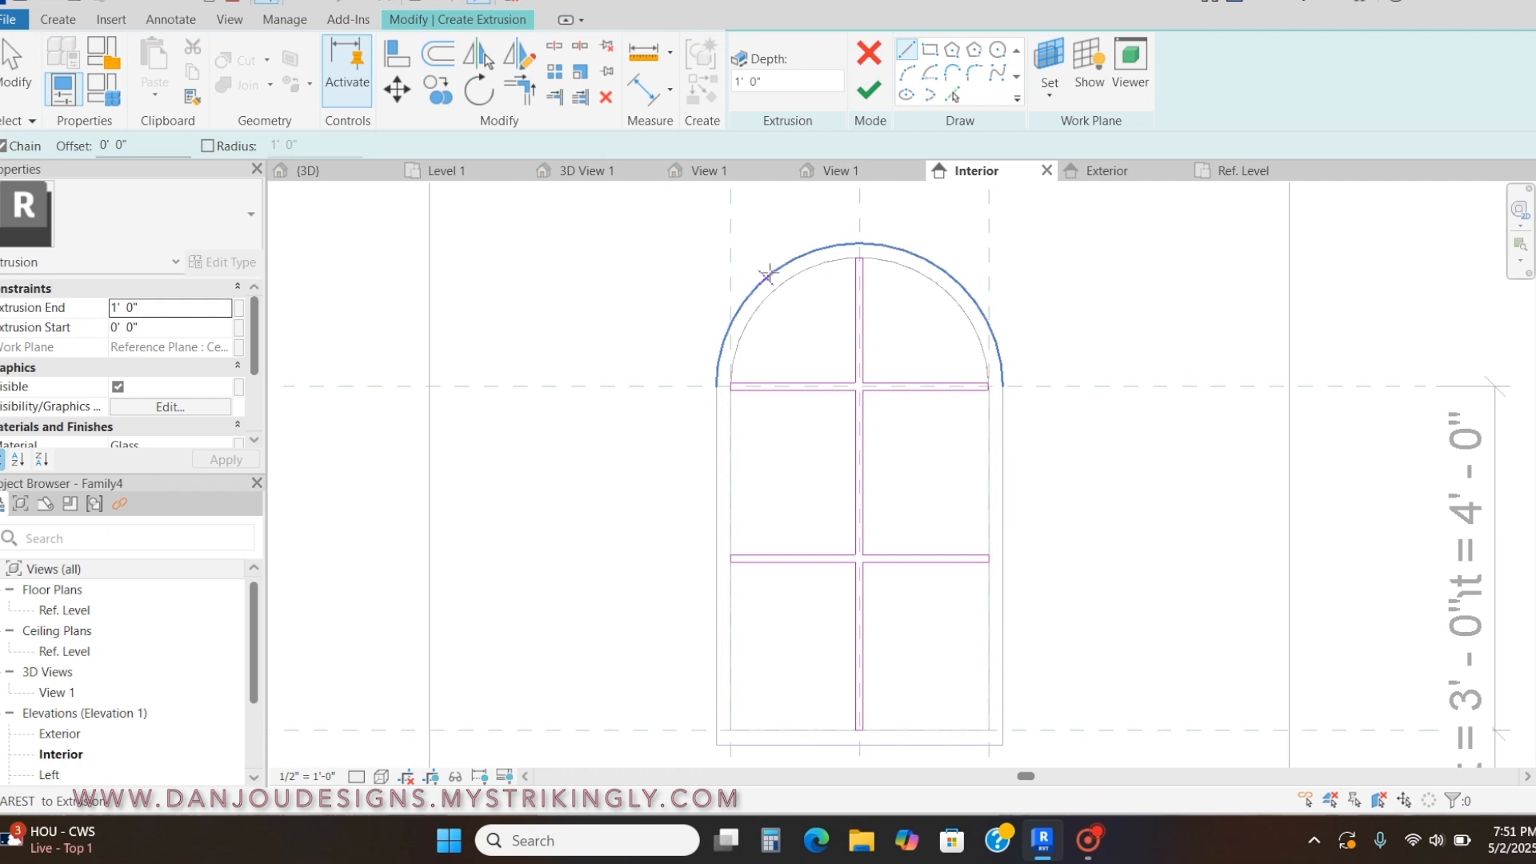
{"action": "key", "text": "Escape"}
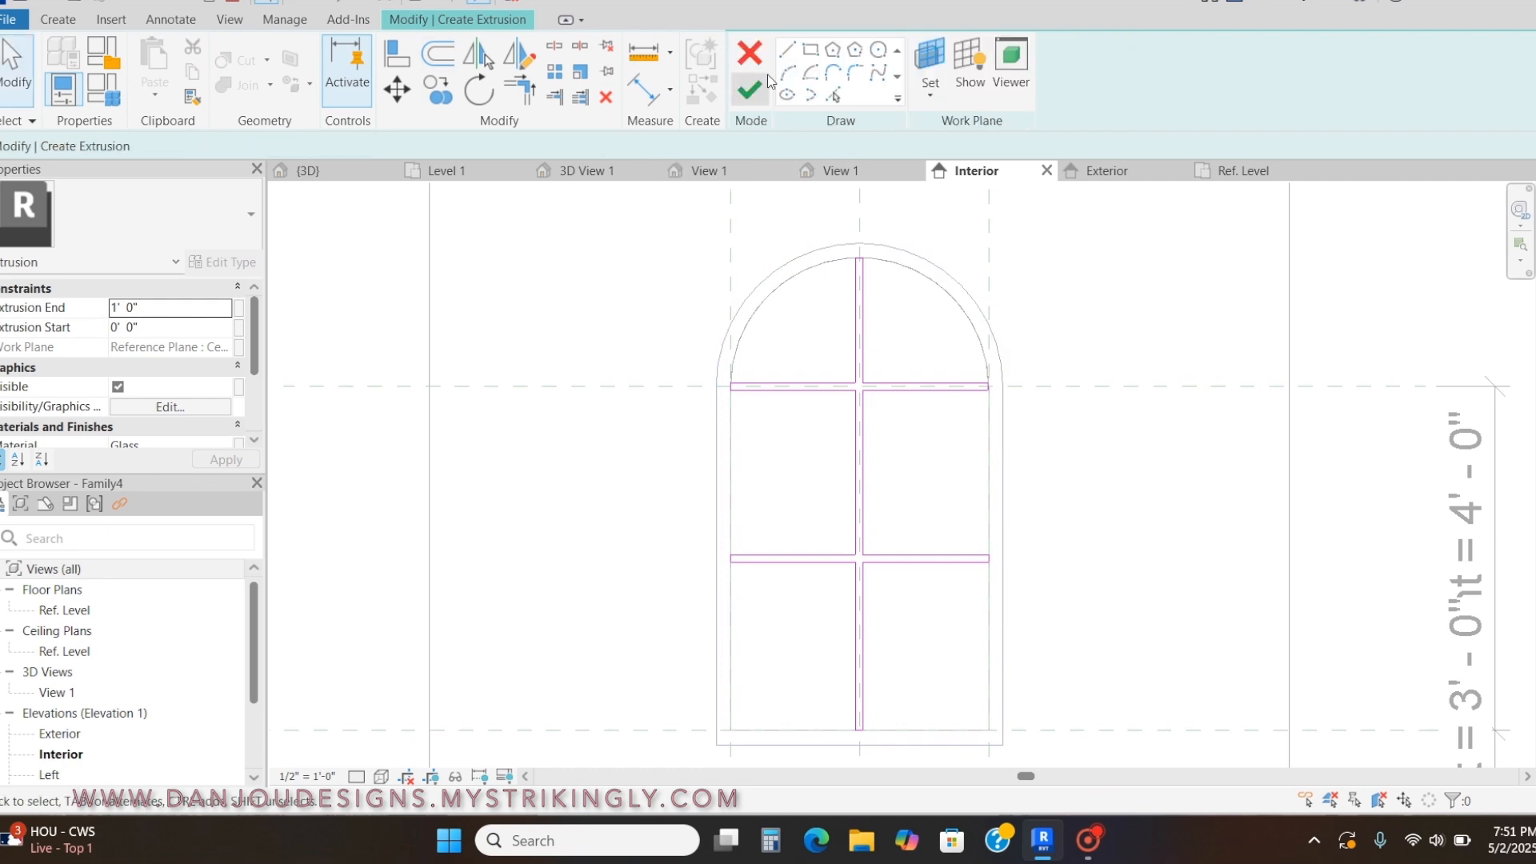
Finish the muntin extrusion sketch and assign the Cherry material to the extrusion.
{"action": "left_click", "coordinate": [752, 90]}
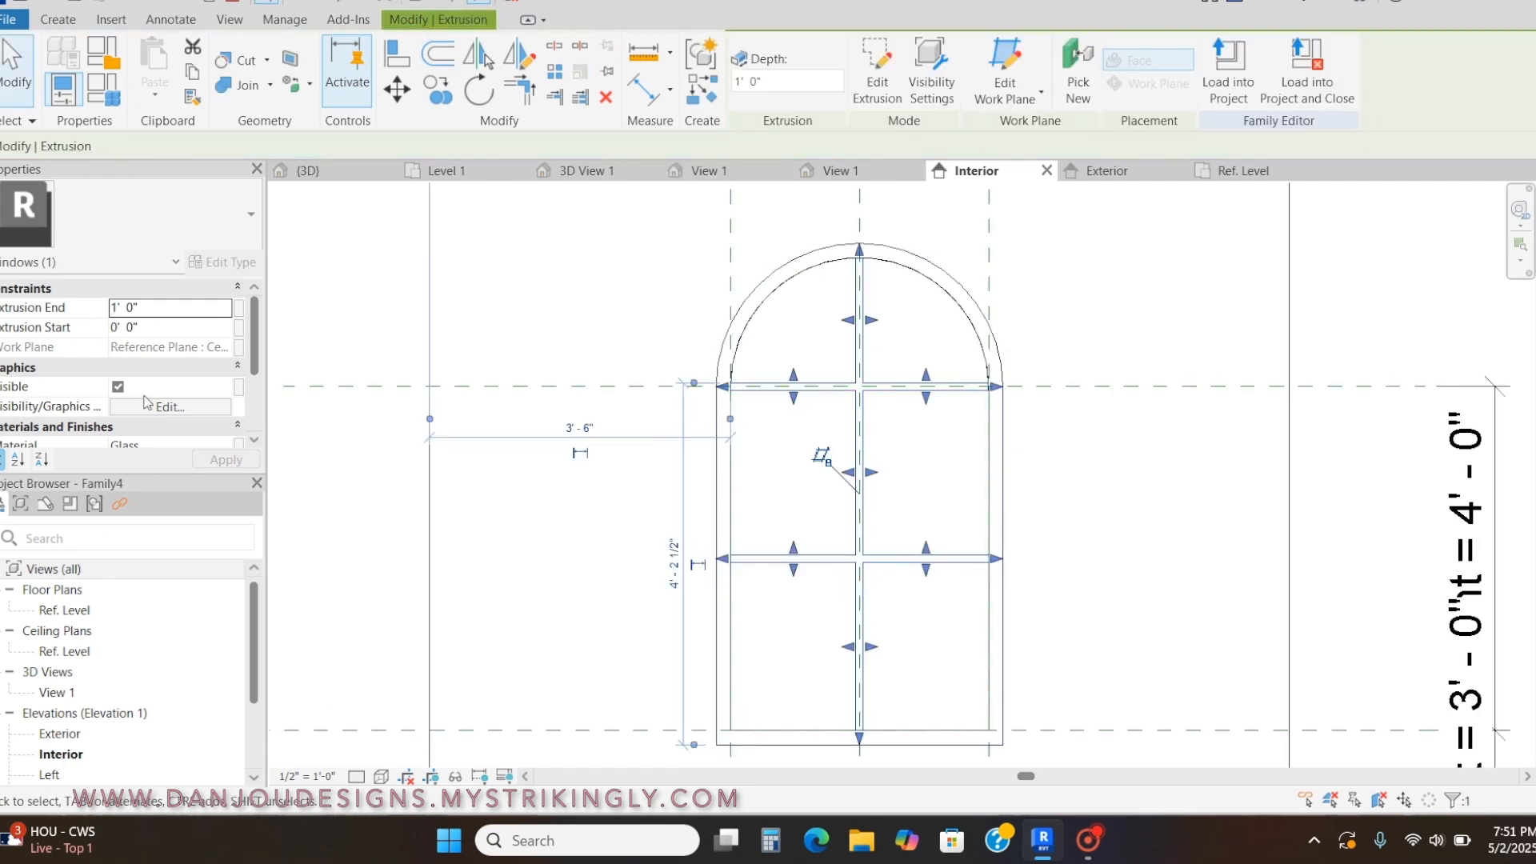
{"action": "scroll", "coordinate": [184, 388], "scroll_direction": "down", "scroll_amount": 2}
{"action": "left_click", "coordinate": [233, 367]}
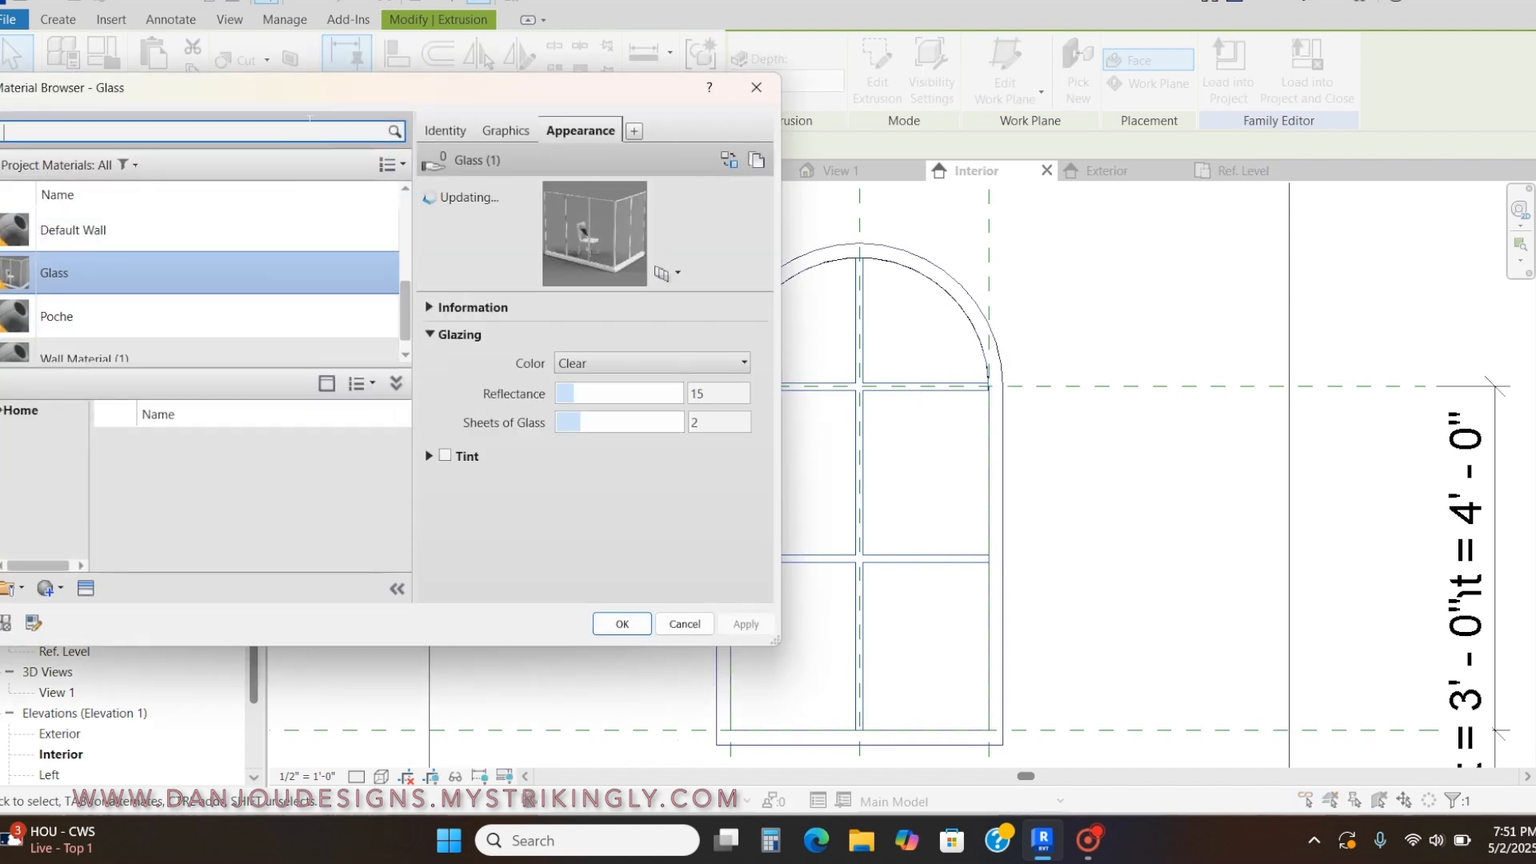
{"action": "type", "text": "wood"}
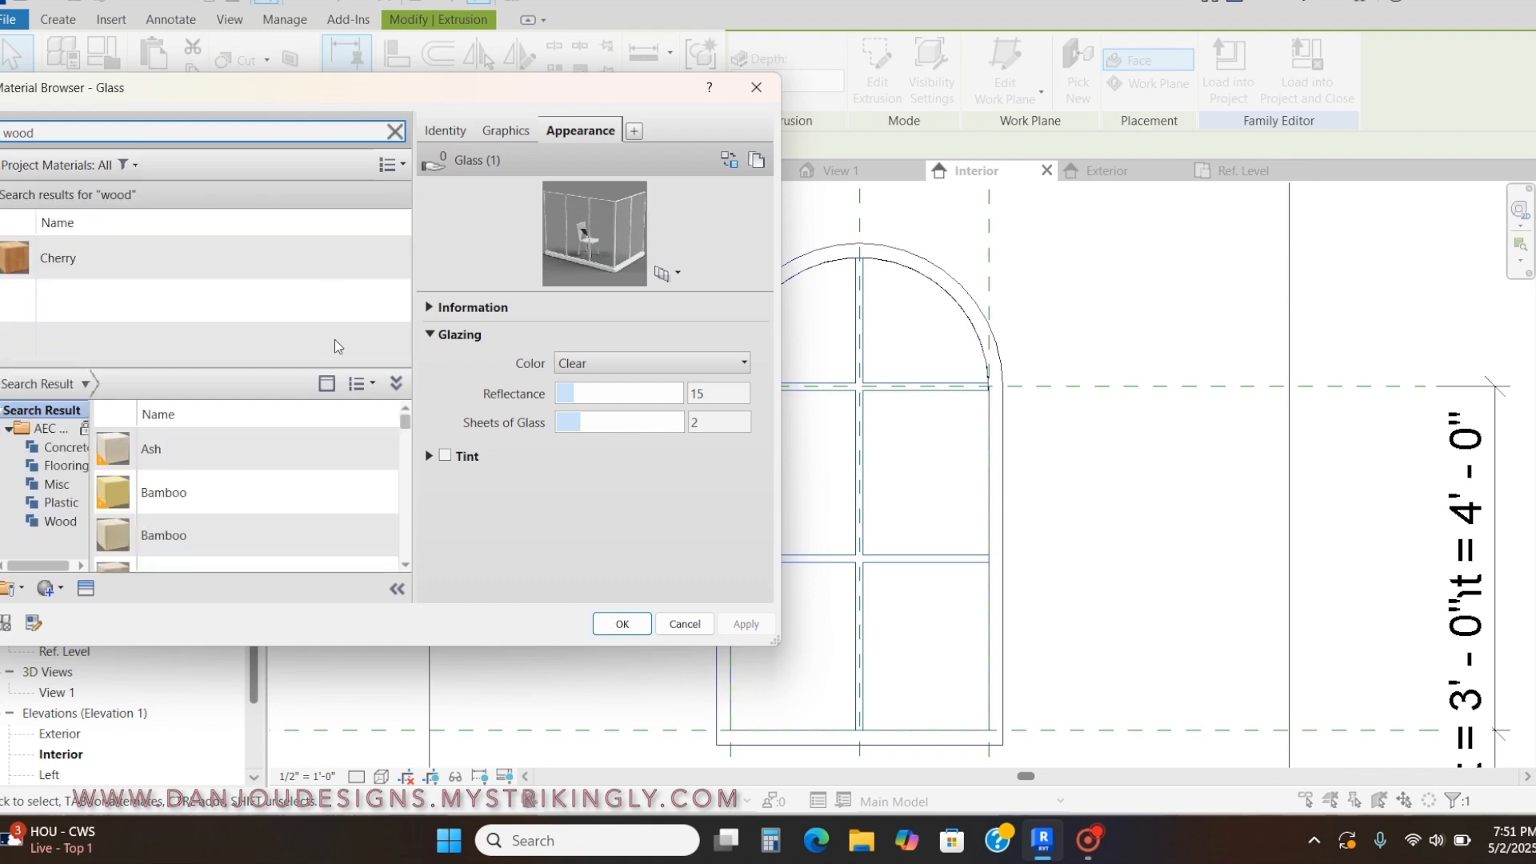
{"action": "left_click", "coordinate": [374, 256]}
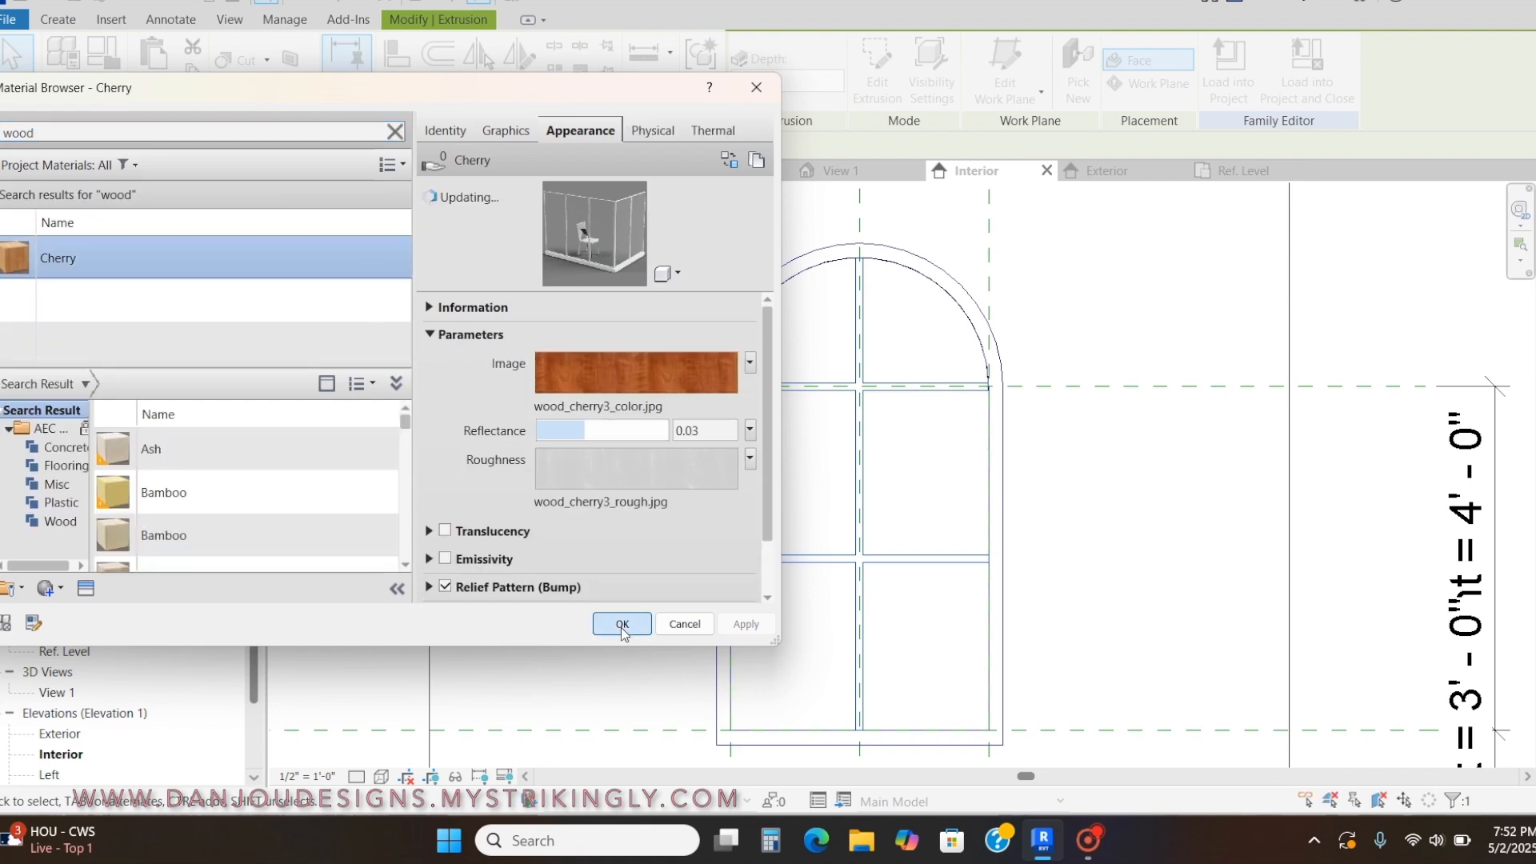
{"action": "left_click", "coordinate": [622, 625]}
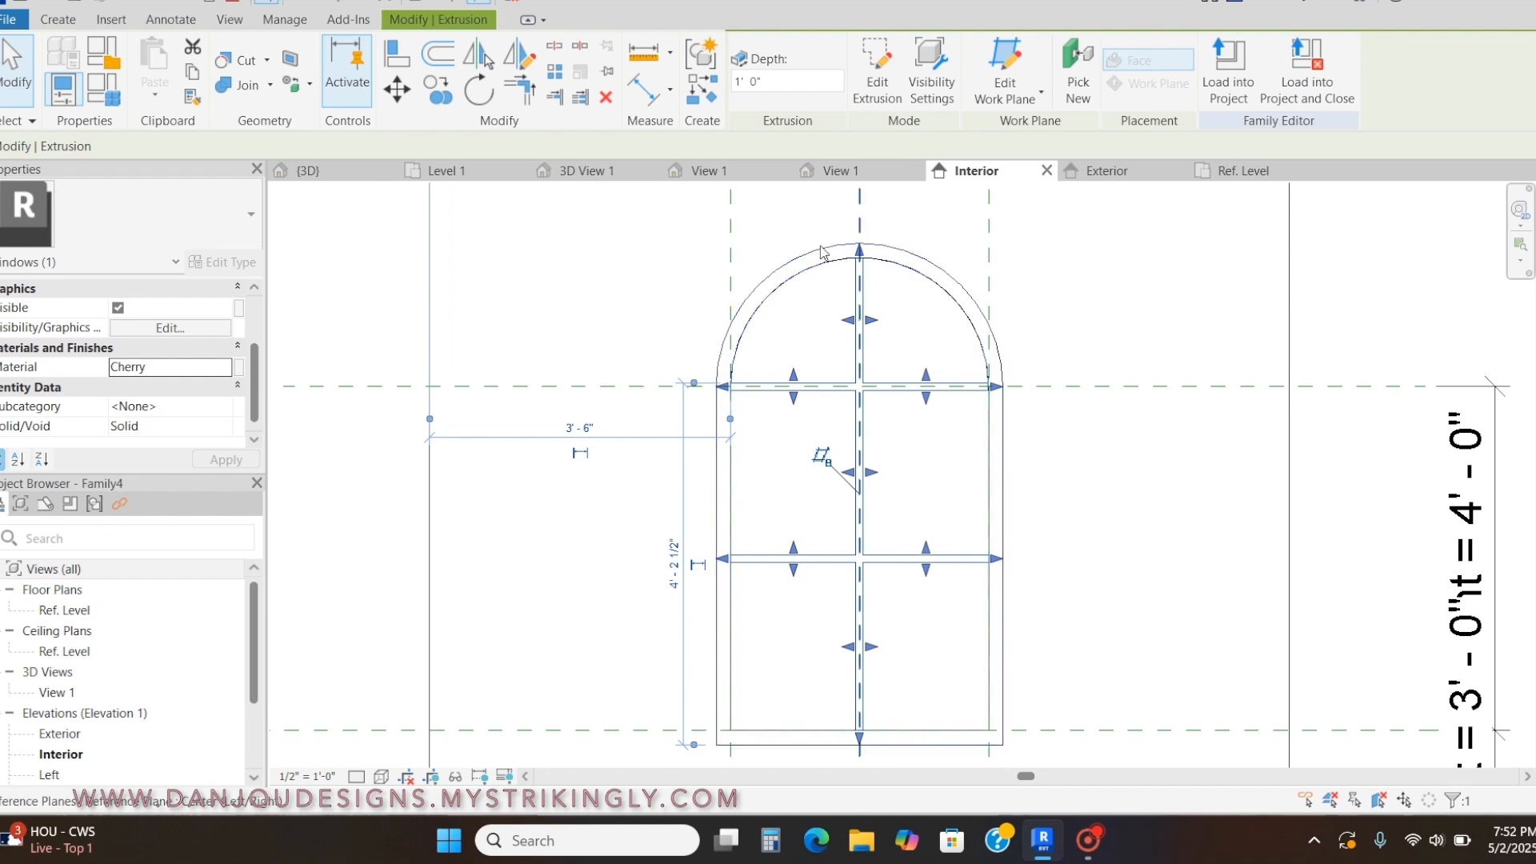
In the Ref. Level plan, move the muntin extrusion's start face from the center plane to the nearer face of the glass pane.
{"action": "left_click", "coordinate": [1246, 172]}
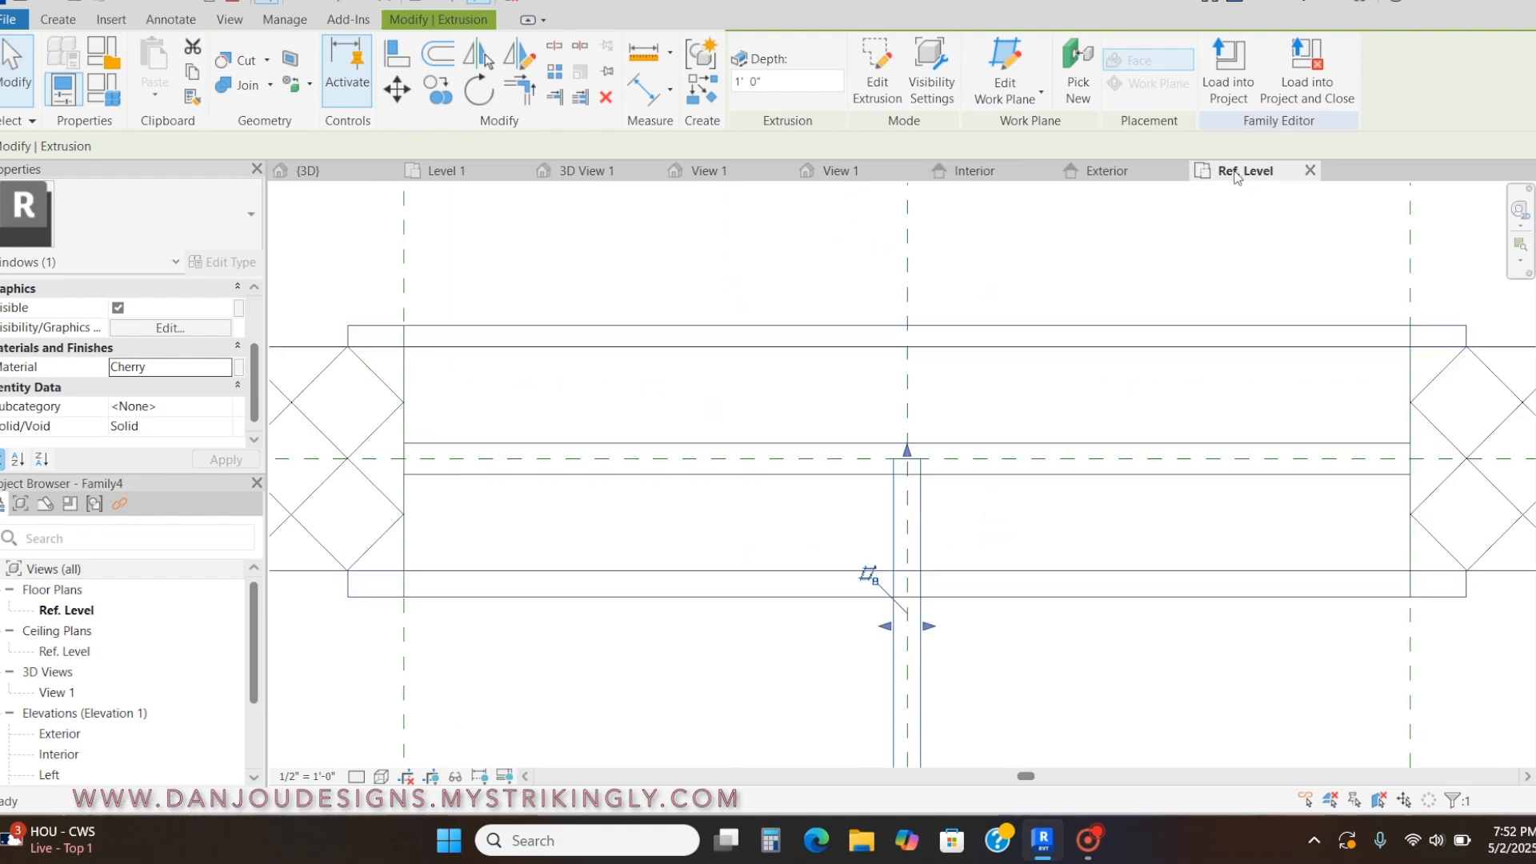
{"action": "scroll", "coordinate": [877, 496], "scroll_direction": "up", "scroll_amount": 4}
{"action": "scroll", "coordinate": [902, 631], "scroll_direction": "up", "scroll_amount": 3}
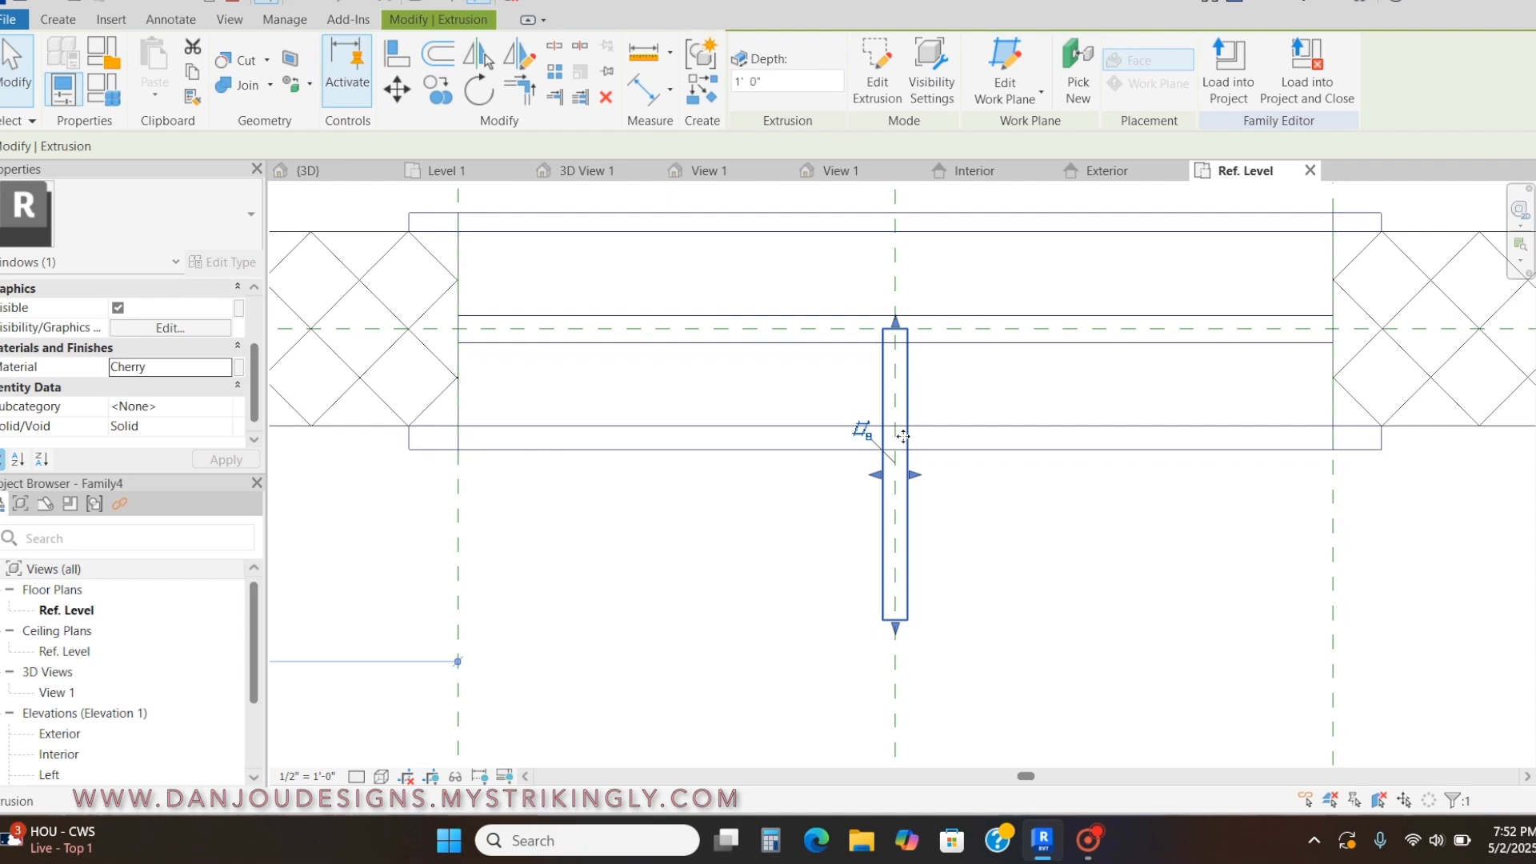
{"action": "mouse_move", "coordinate": [897, 326]}
{"action": "left_mouse_down"}
{"action": "mouse_move", "coordinate": [906, 382]}
{"action": "mouse_move", "coordinate": [895, 330]}
{"action": "left_mouse_up"}
{"action": "scroll", "coordinate": [900, 407], "scroll_direction": "down", "scroll_amount": 2}
{"action": "scroll", "coordinate": [899, 404], "scroll_direction": "down", "scroll_amount": 1}
{"action": "middle_click_drag", "start_coordinate": [910, 417], "coordinate": [896, 488]}
Shorten the muntin extrusion from its free end to a depth of about 33/64".
{"action": "left_click_drag", "start_coordinate": [882, 627], "coordinate": [860, 562]}
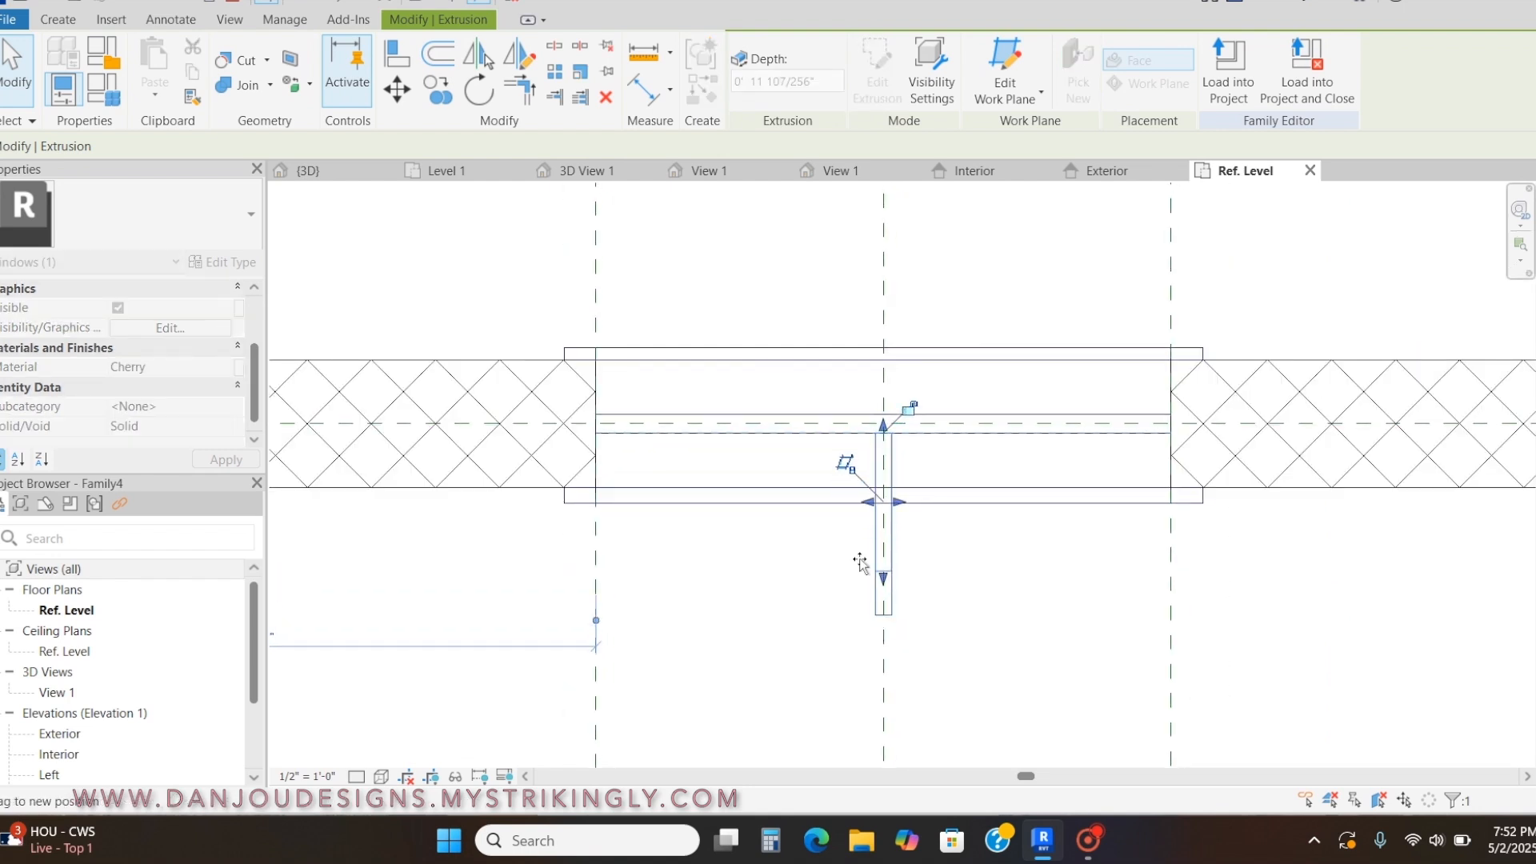
{"action": "left_click_drag", "start_coordinate": [876, 458], "coordinate": [871, 457]}
{"action": "scroll", "coordinate": [871, 456], "scroll_direction": "up", "scroll_amount": 3}
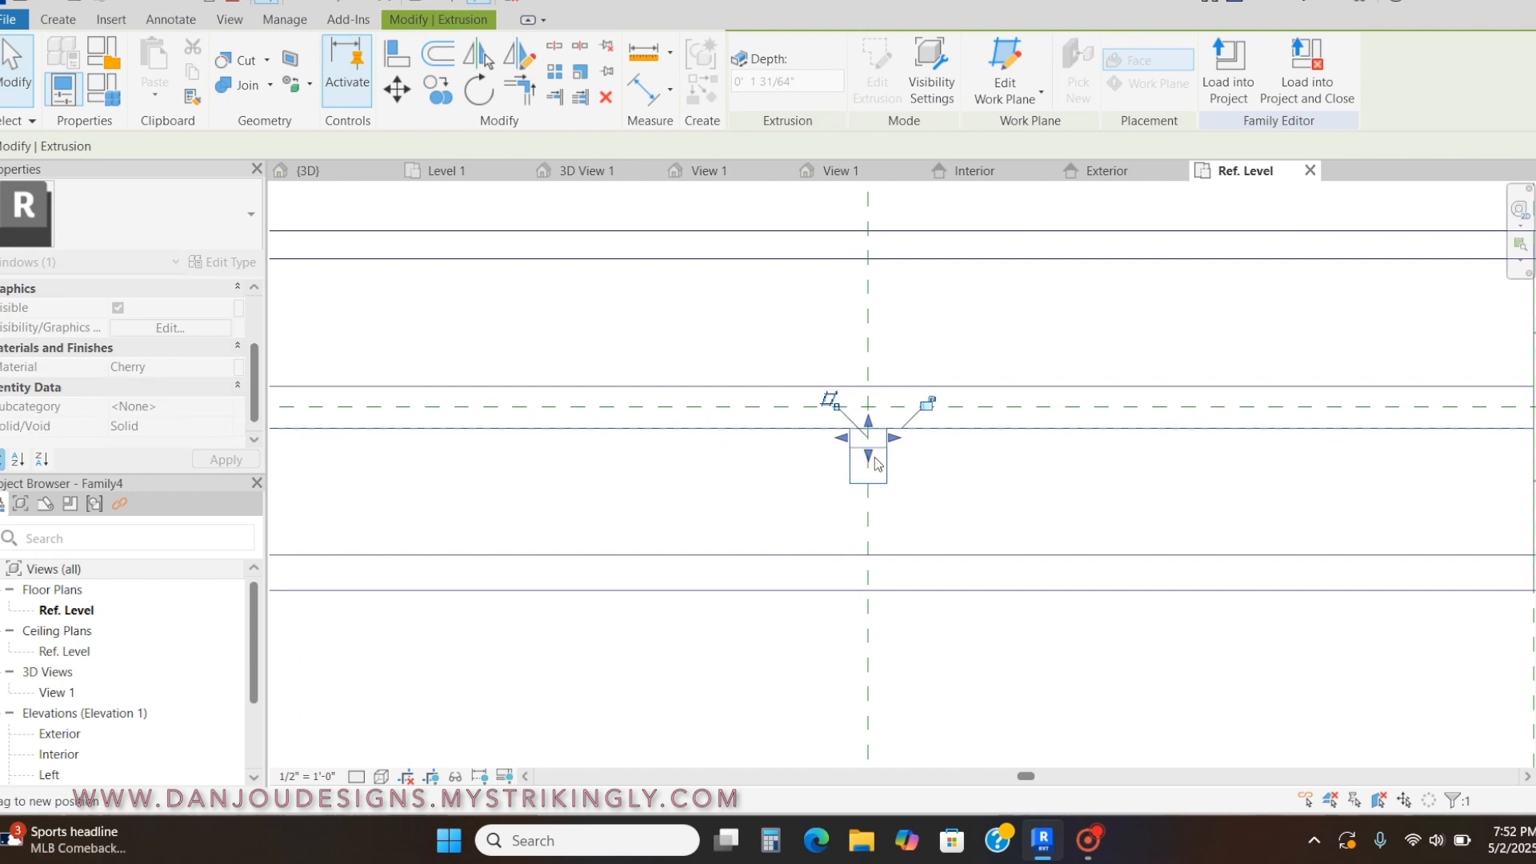
{"action": "left_click", "coordinate": [927, 508]}
{"action": "scroll", "coordinate": [807, 568], "scroll_direction": "down", "scroll_amount": 3}
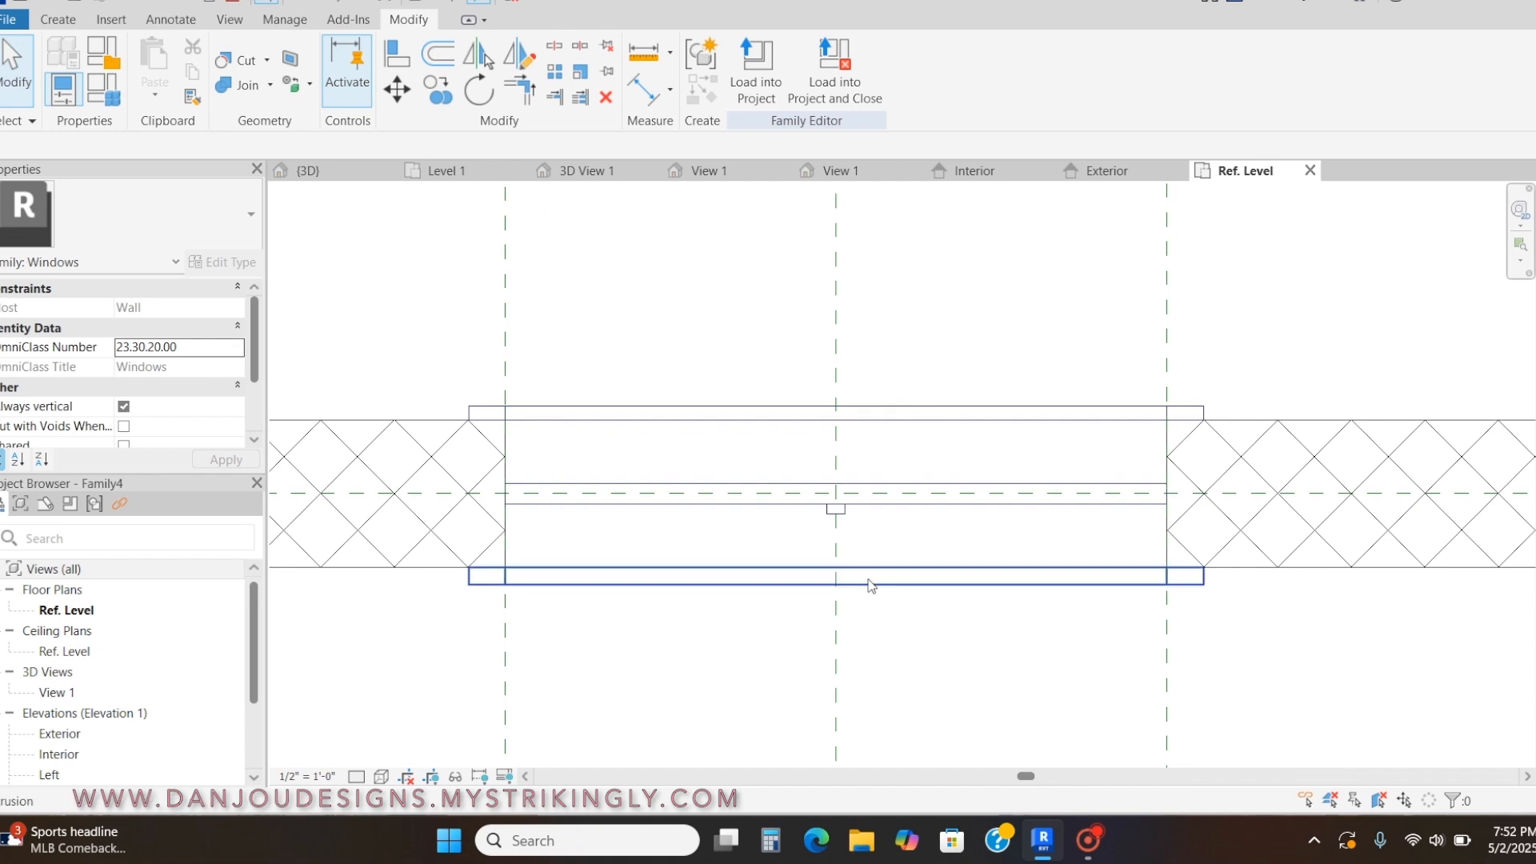
Mirror a copy of the muntin extrusion about the wall's center reference plane to the other side of the glass.
{"action": "scroll", "coordinate": [812, 496], "scroll_direction": "up", "scroll_amount": 2}
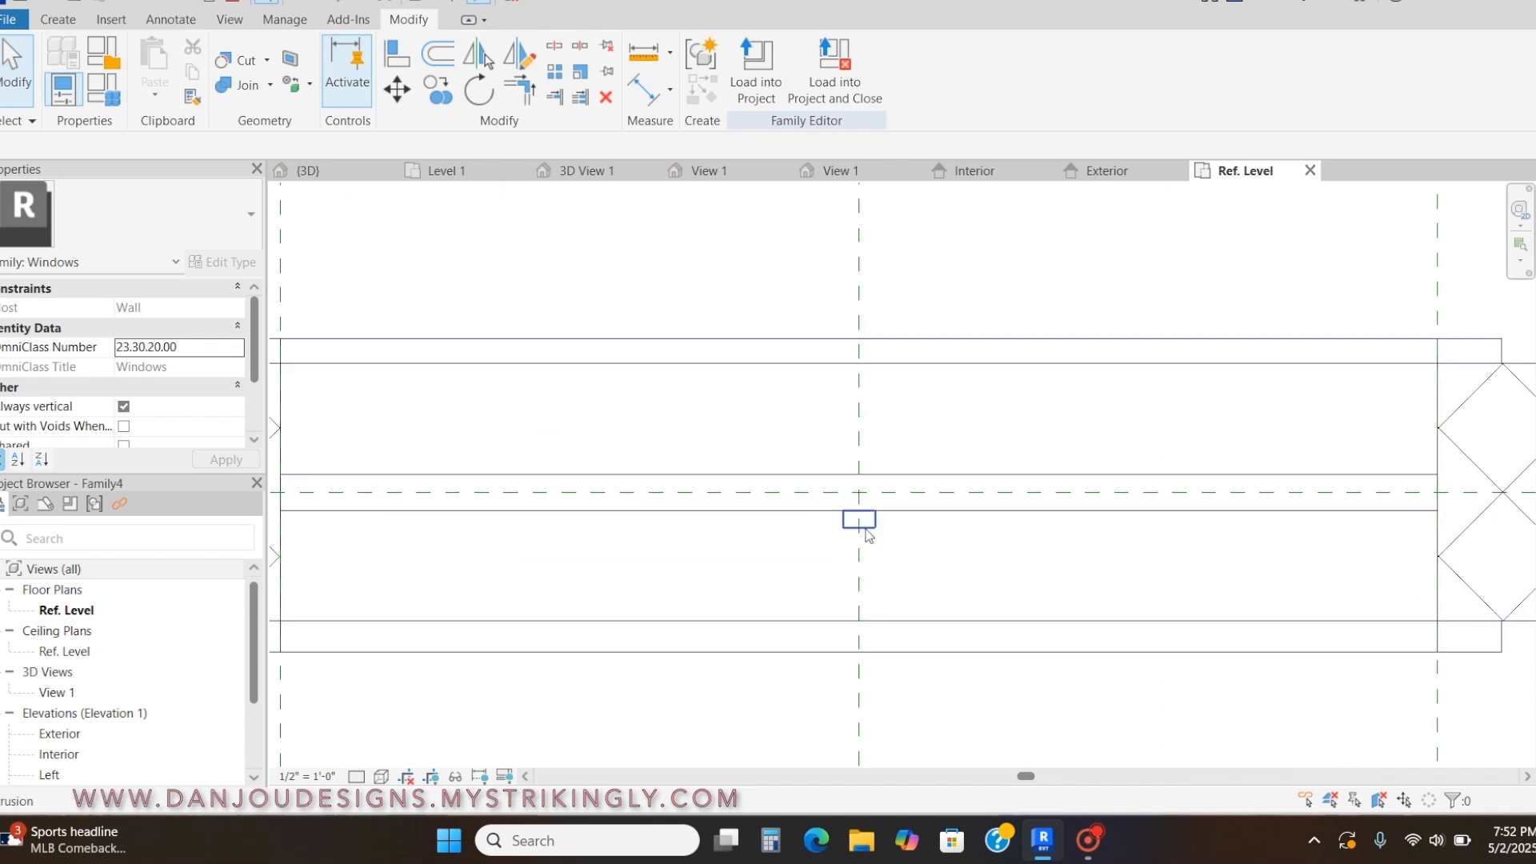
{"action": "left_click", "coordinate": [870, 534]}
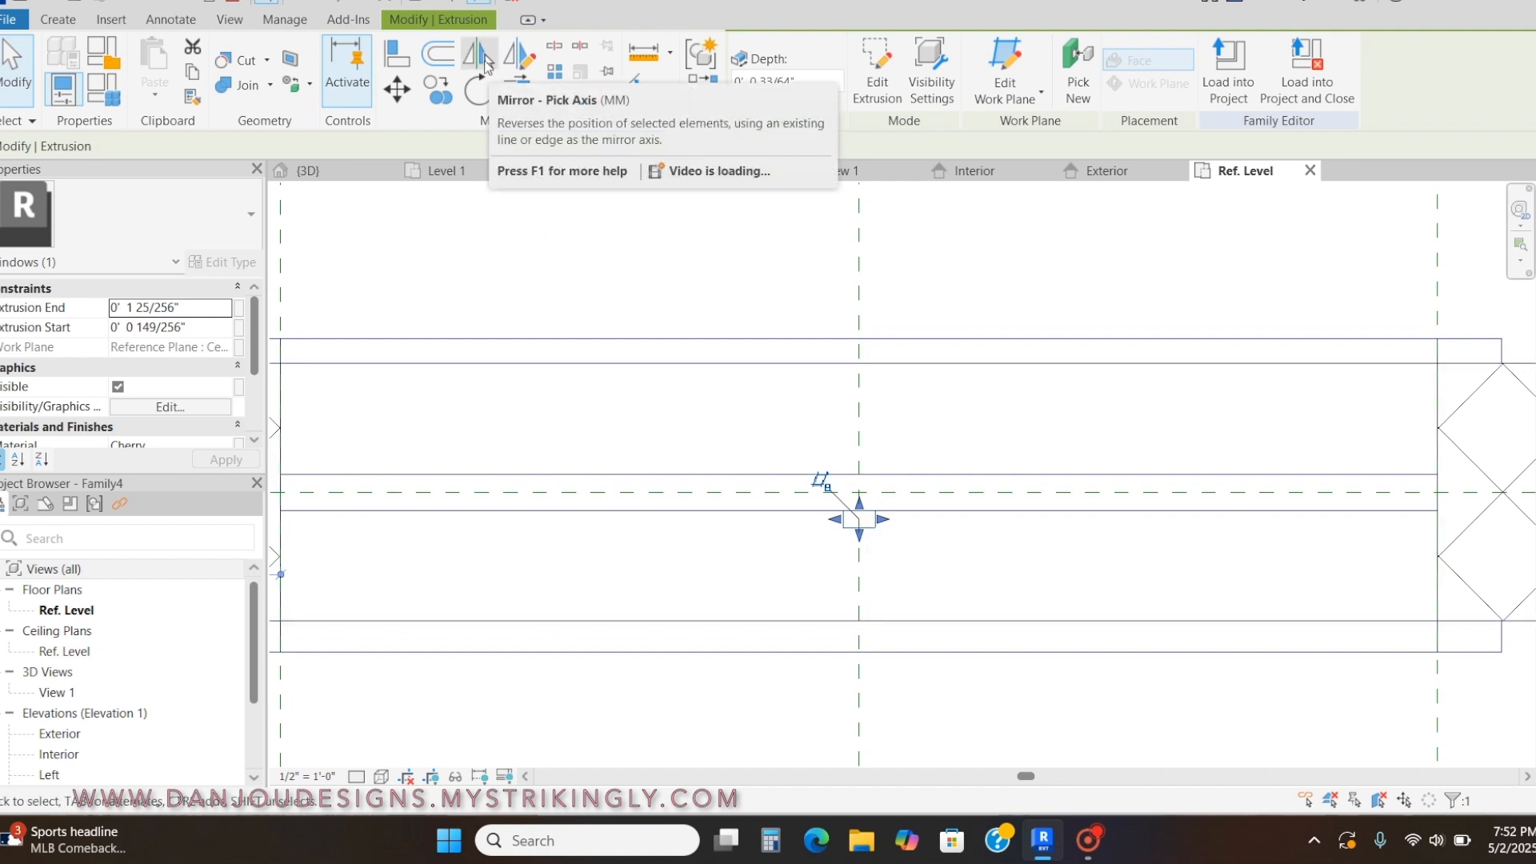
{"action": "left_click", "coordinate": [479, 58]}
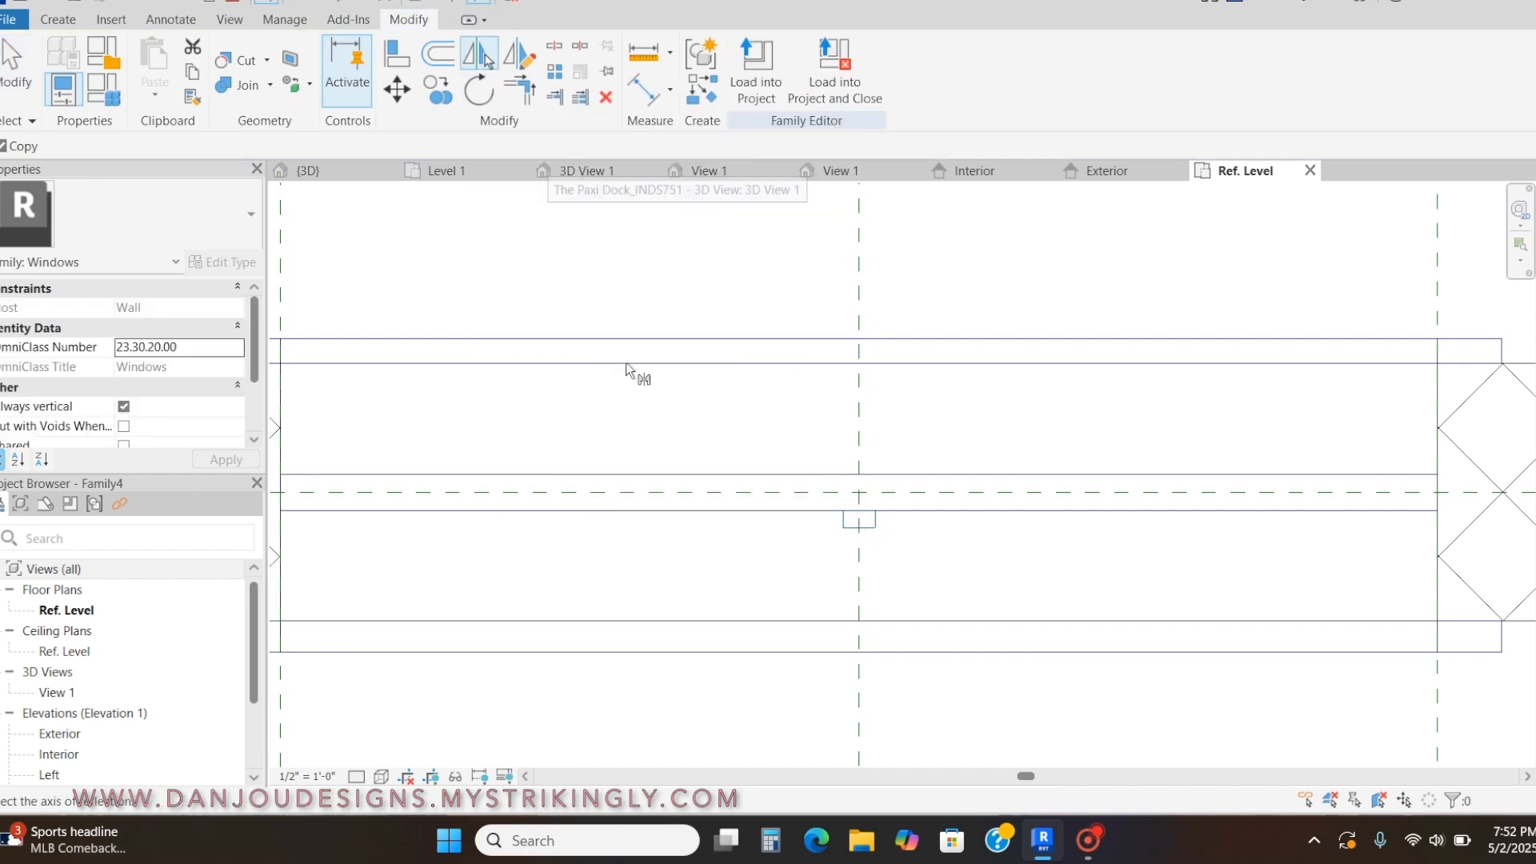
{"action": "left_click", "coordinate": [817, 493]}
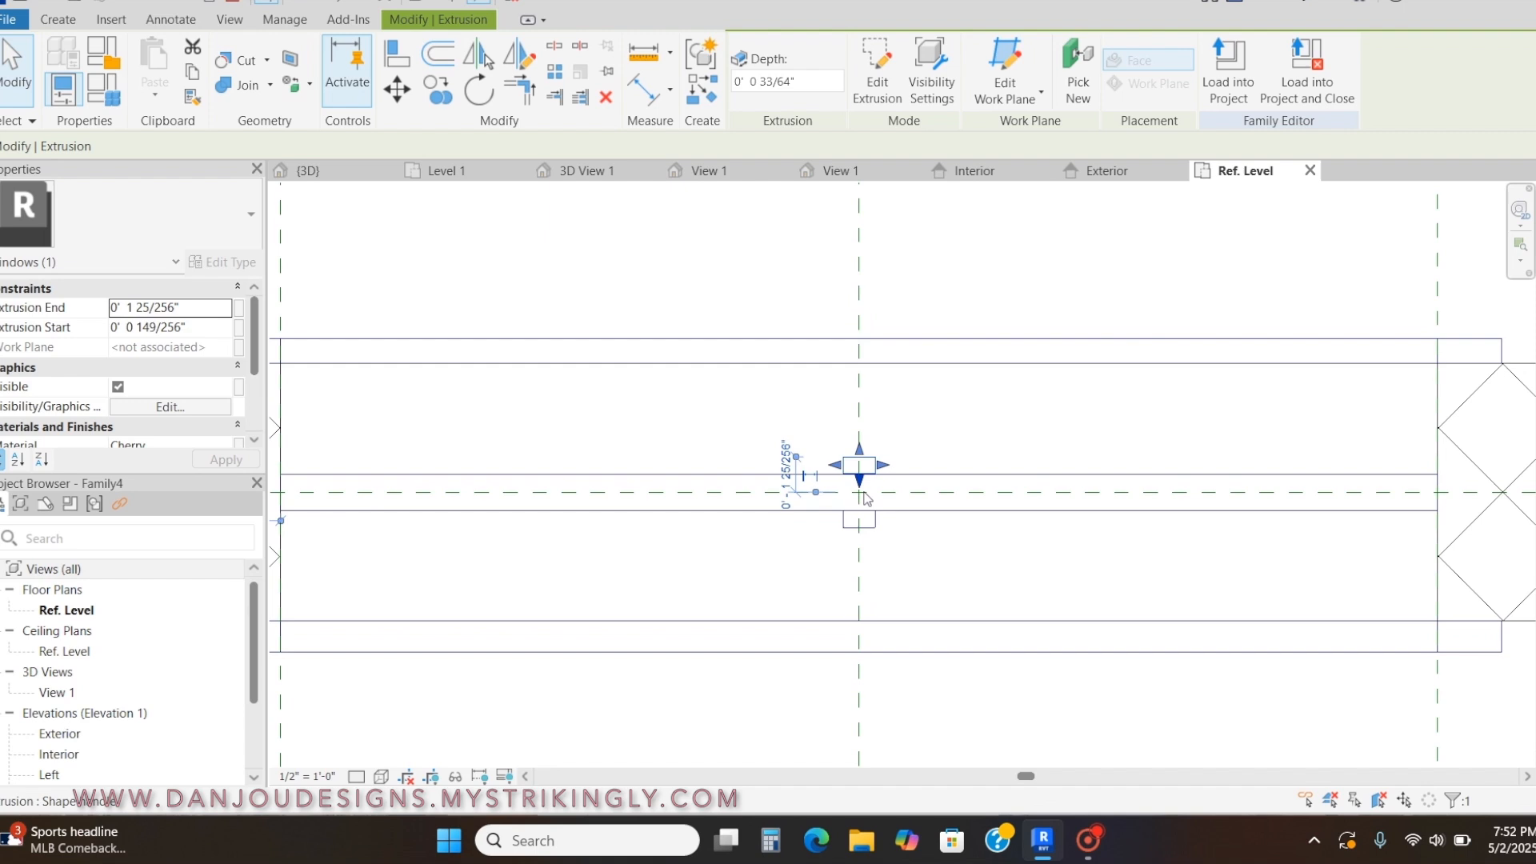
{"action": "key", "text": "Escape"}
Fit the mirrored muntin's inner face to the glass pane and its outer face to an extrusion end of about 1 17/256".
{"action": "scroll", "coordinate": [860, 496], "scroll_direction": "up", "scroll_amount": 6}
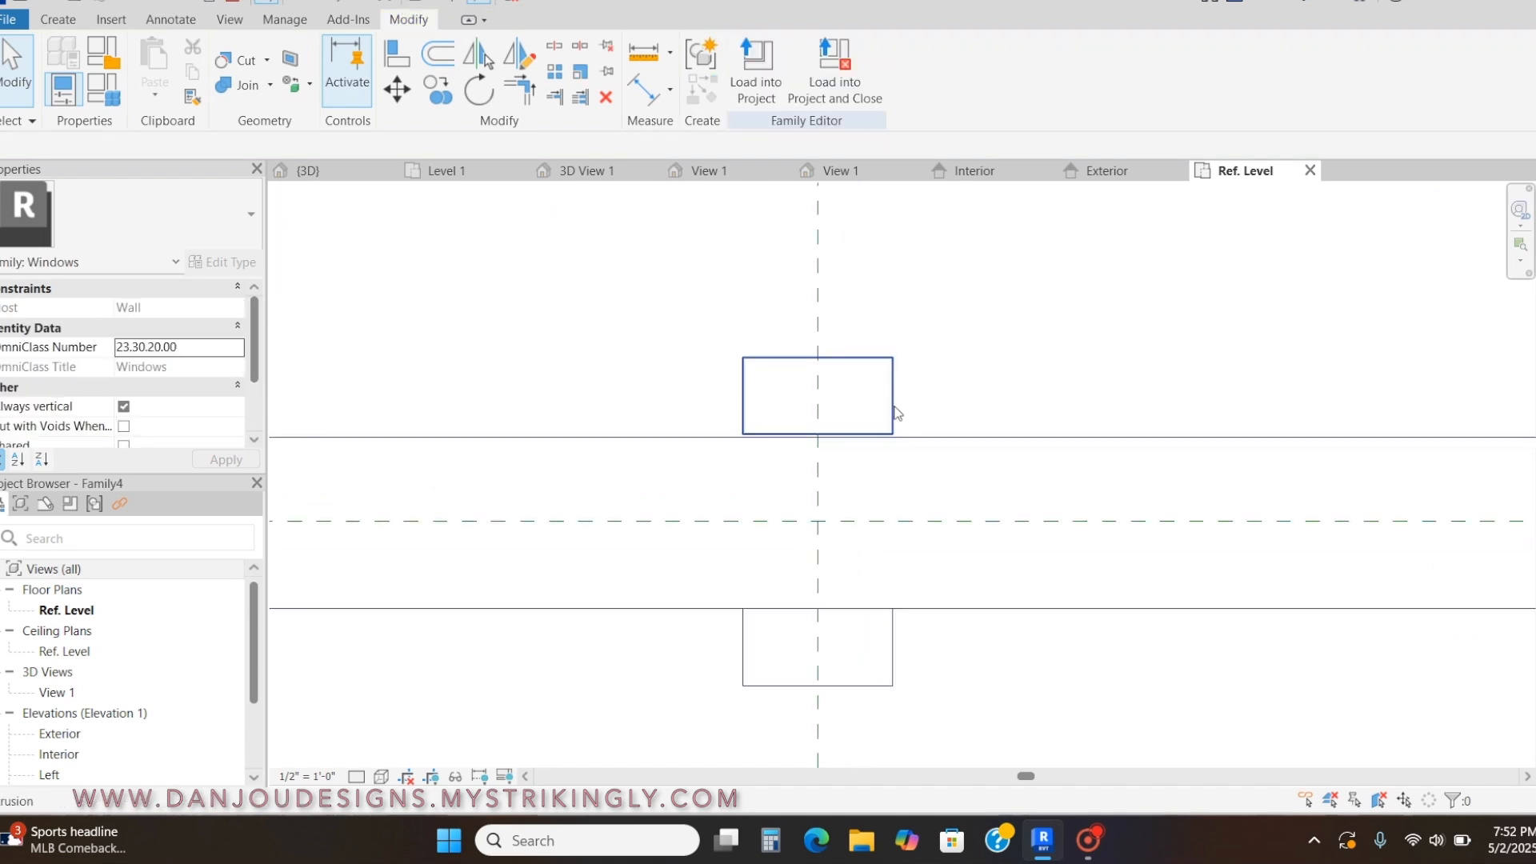
{"action": "left_click", "coordinate": [893, 413]}
{"action": "left_click_drag", "start_coordinate": [819, 442], "coordinate": [819, 444]}
{"action": "left_click_drag", "start_coordinate": [819, 355], "coordinate": [822, 362]}
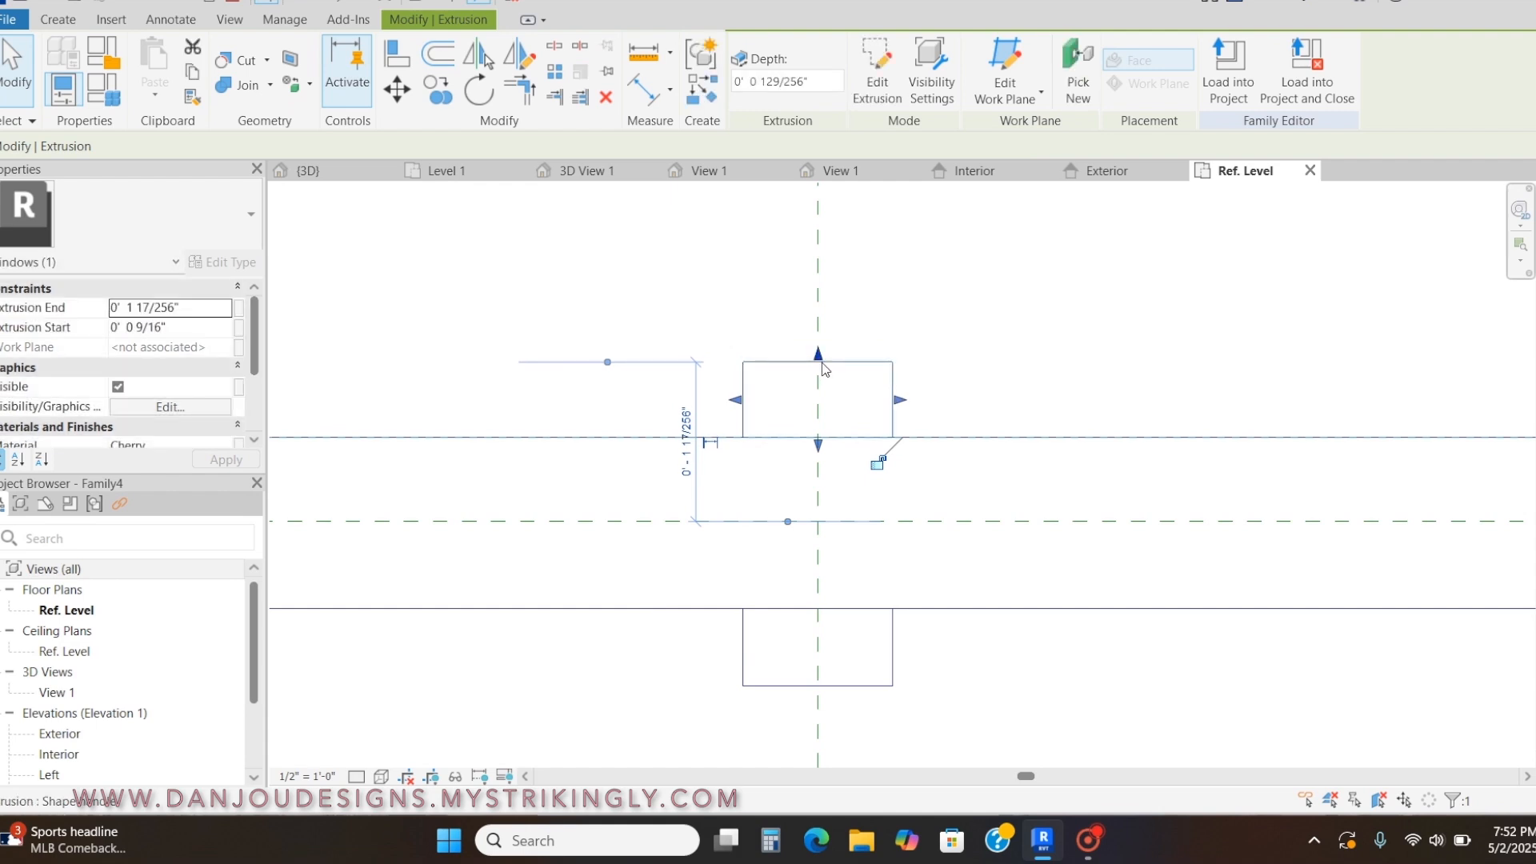
{"action": "key", "text": "Escape"}
Check the finished window in the family's 3D view, load the family into the project and close it.
{"action": "scroll", "coordinate": [820, 382], "scroll_direction": "down", "scroll_amount": 5}
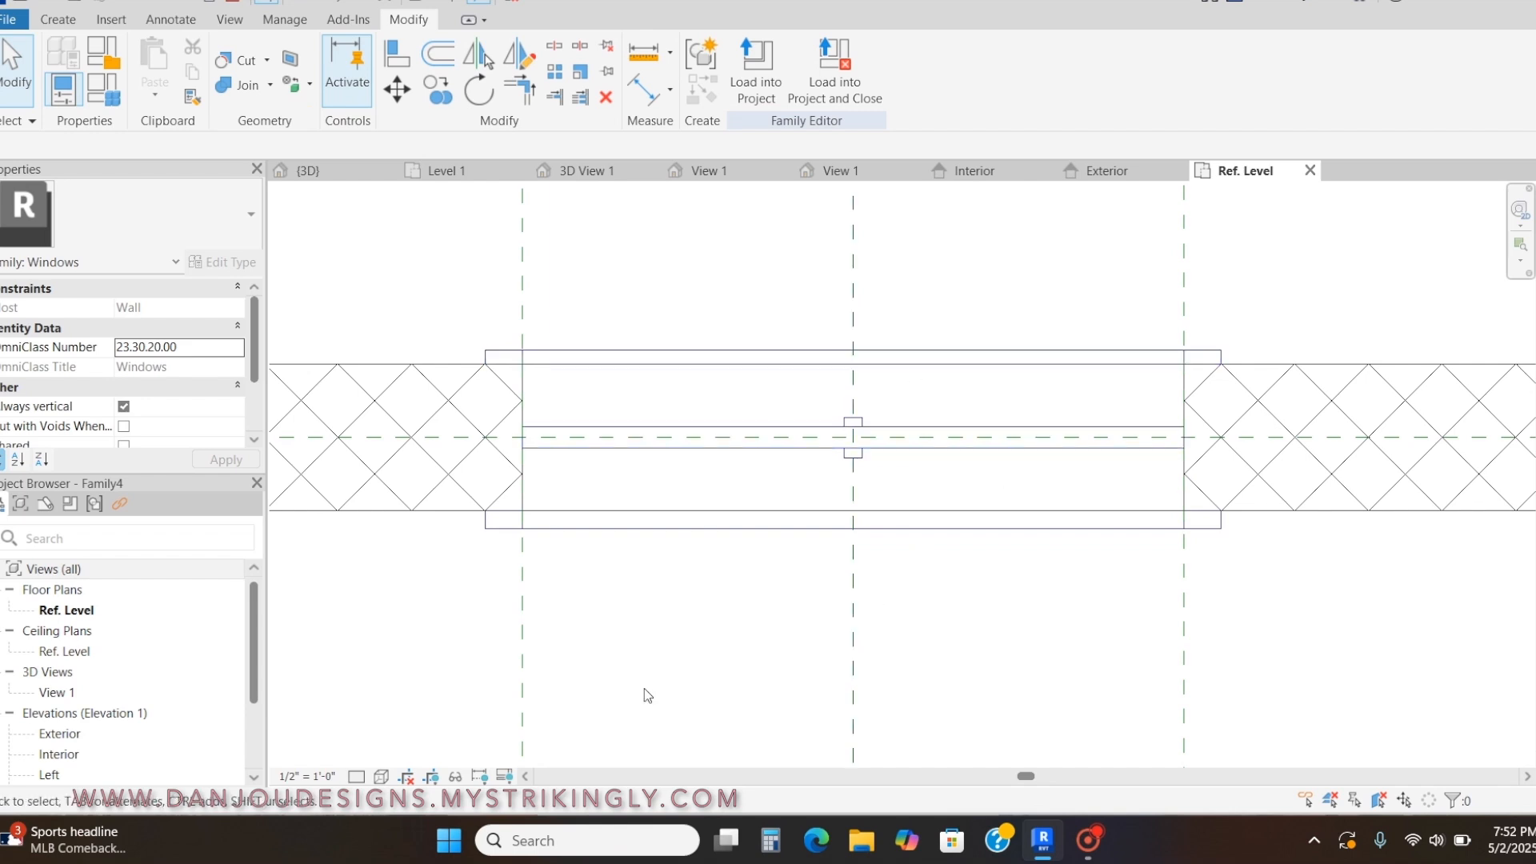
{"action": "scroll", "coordinate": [669, 295], "scroll_direction": "down", "scroll_amount": 2}
{"action": "left_click", "coordinate": [844, 171]}
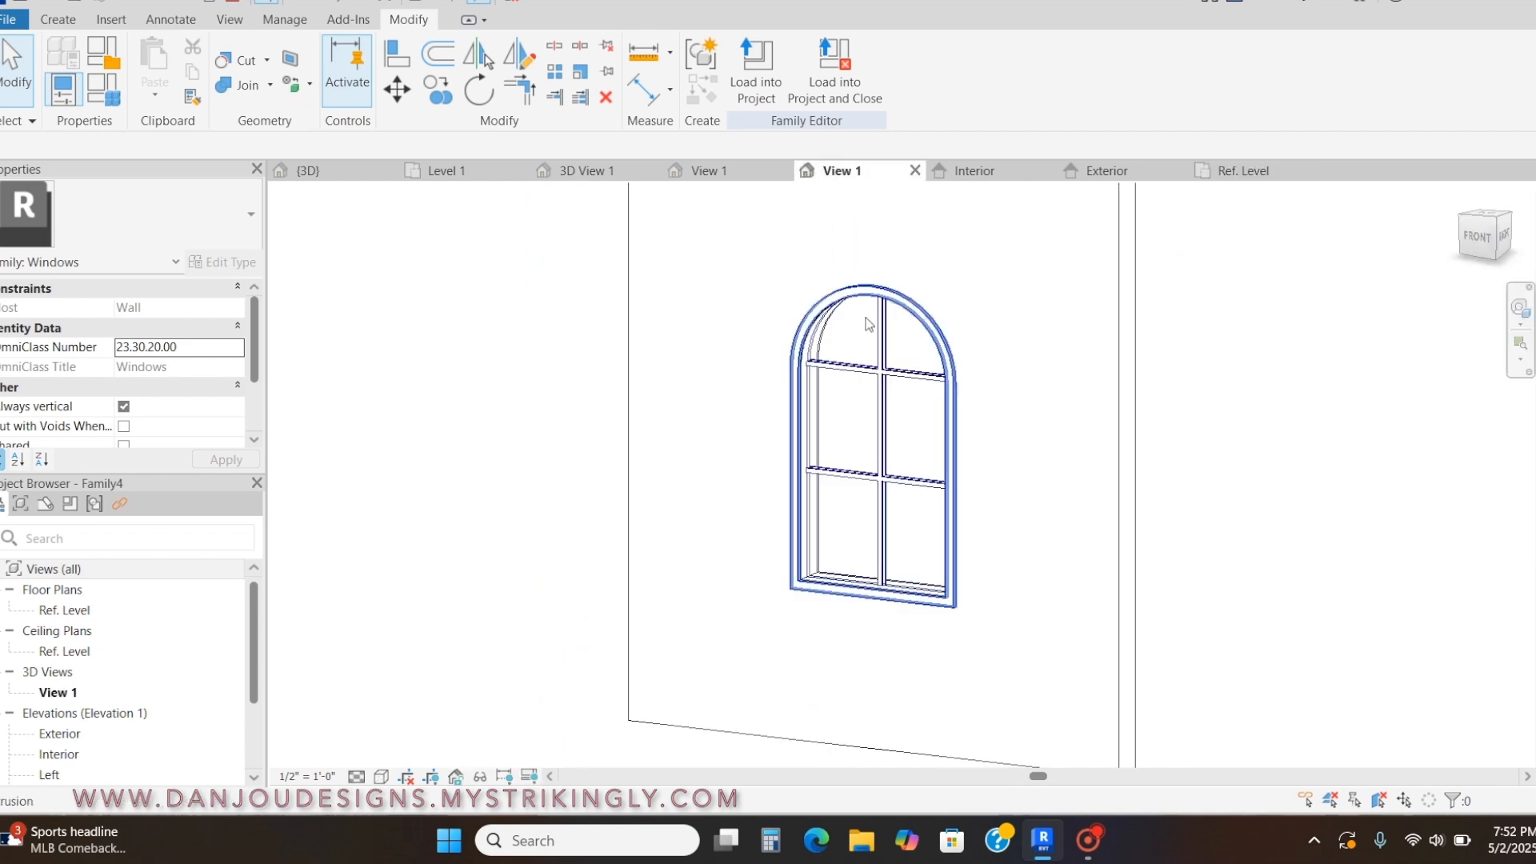
{"action": "scroll", "coordinate": [608, 621], "scroll_direction": "up", "scroll_amount": 3}
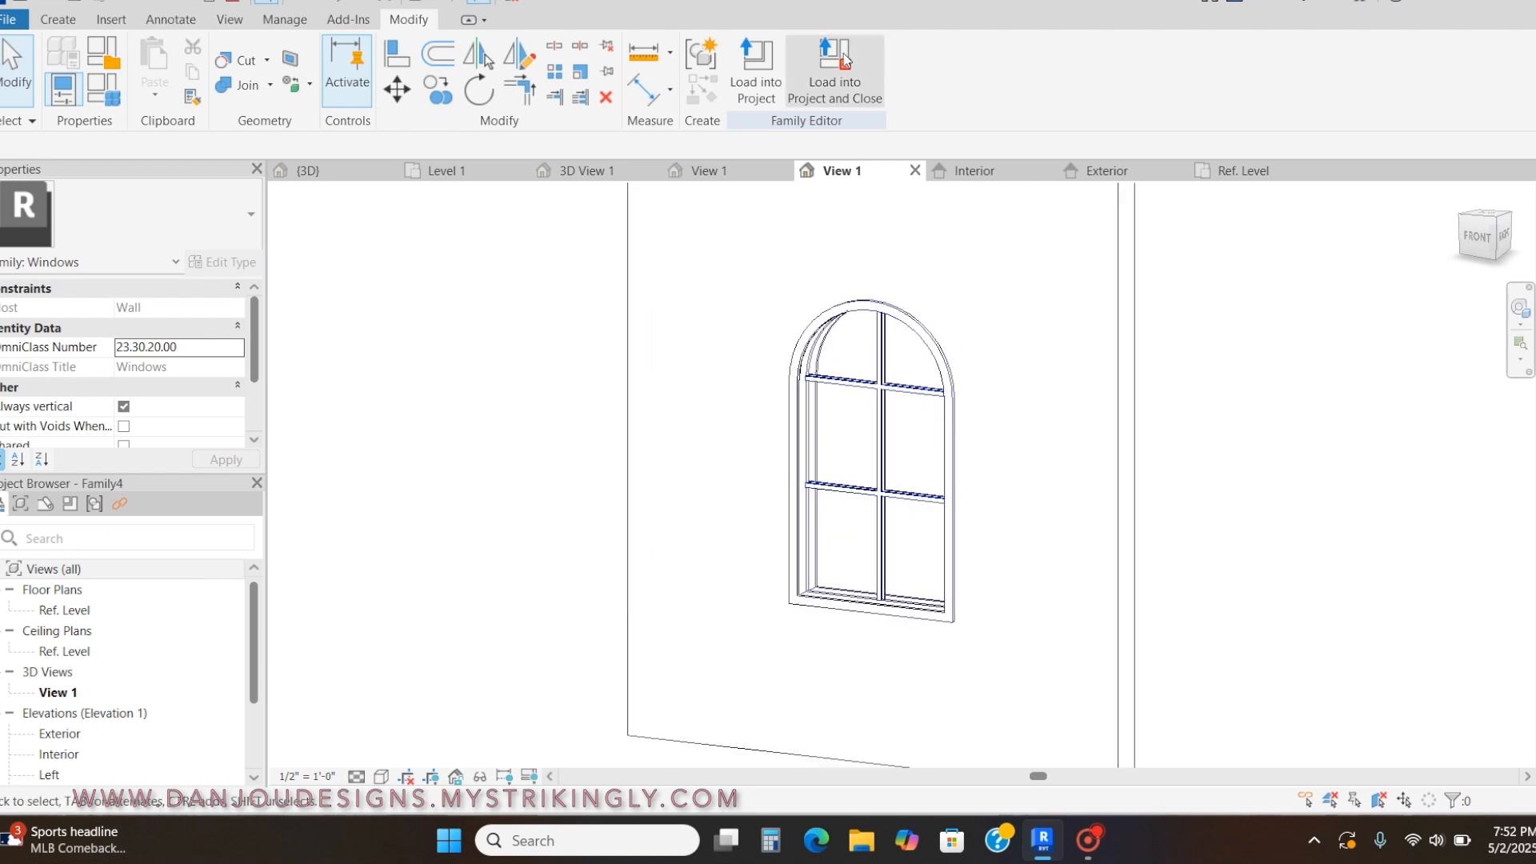
{"action": "left_click", "coordinate": [847, 97]}
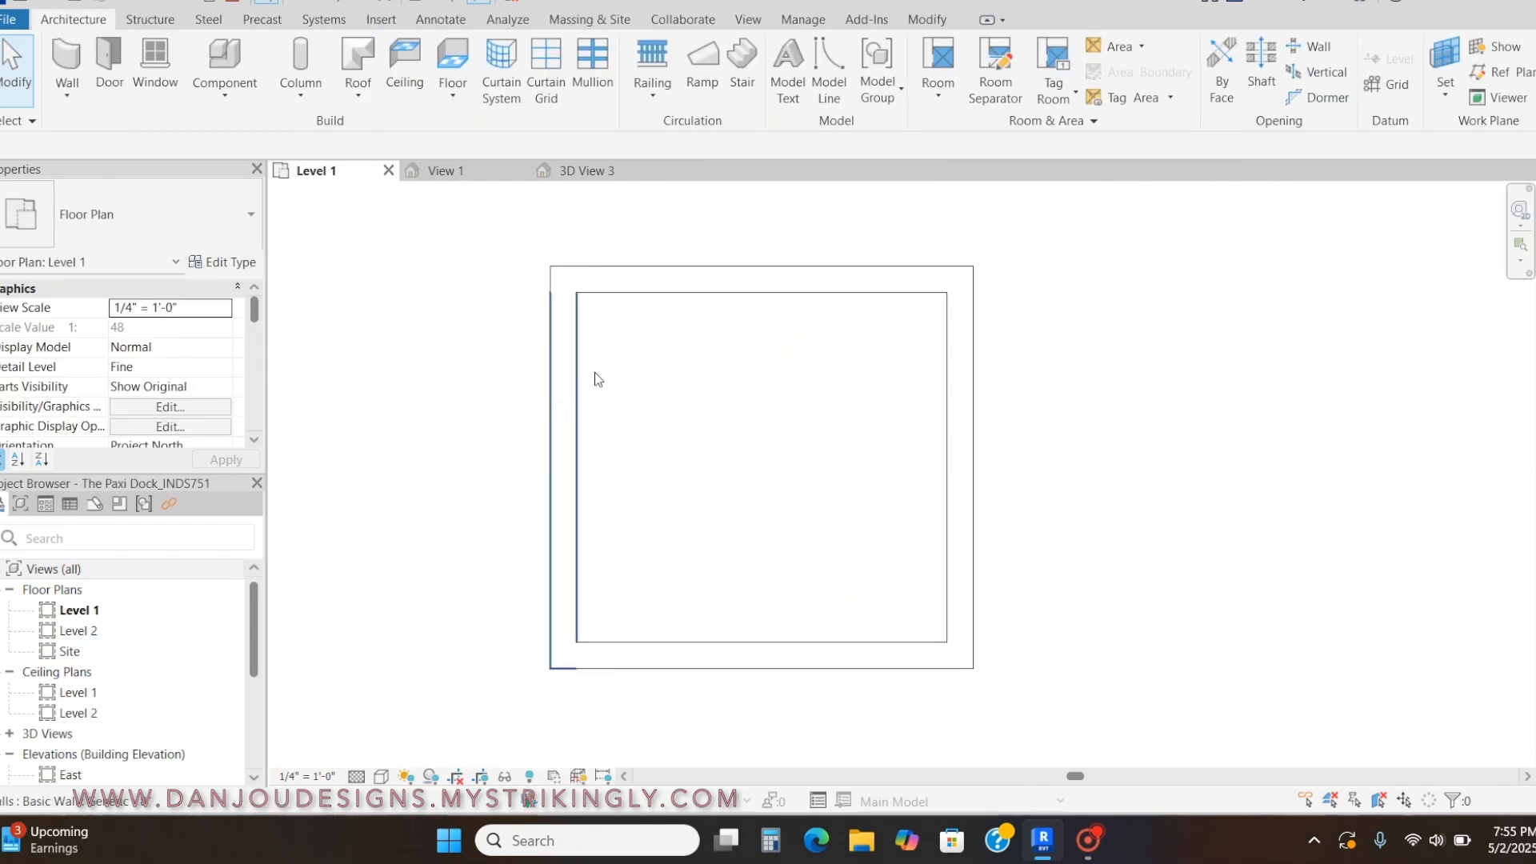
Place four "arched wn" windows in the Level 1 plan, two in the north wall and two in the east wall.
{"action": "scroll", "coordinate": [654, 389], "scroll_direction": "up", "scroll_amount": 1}
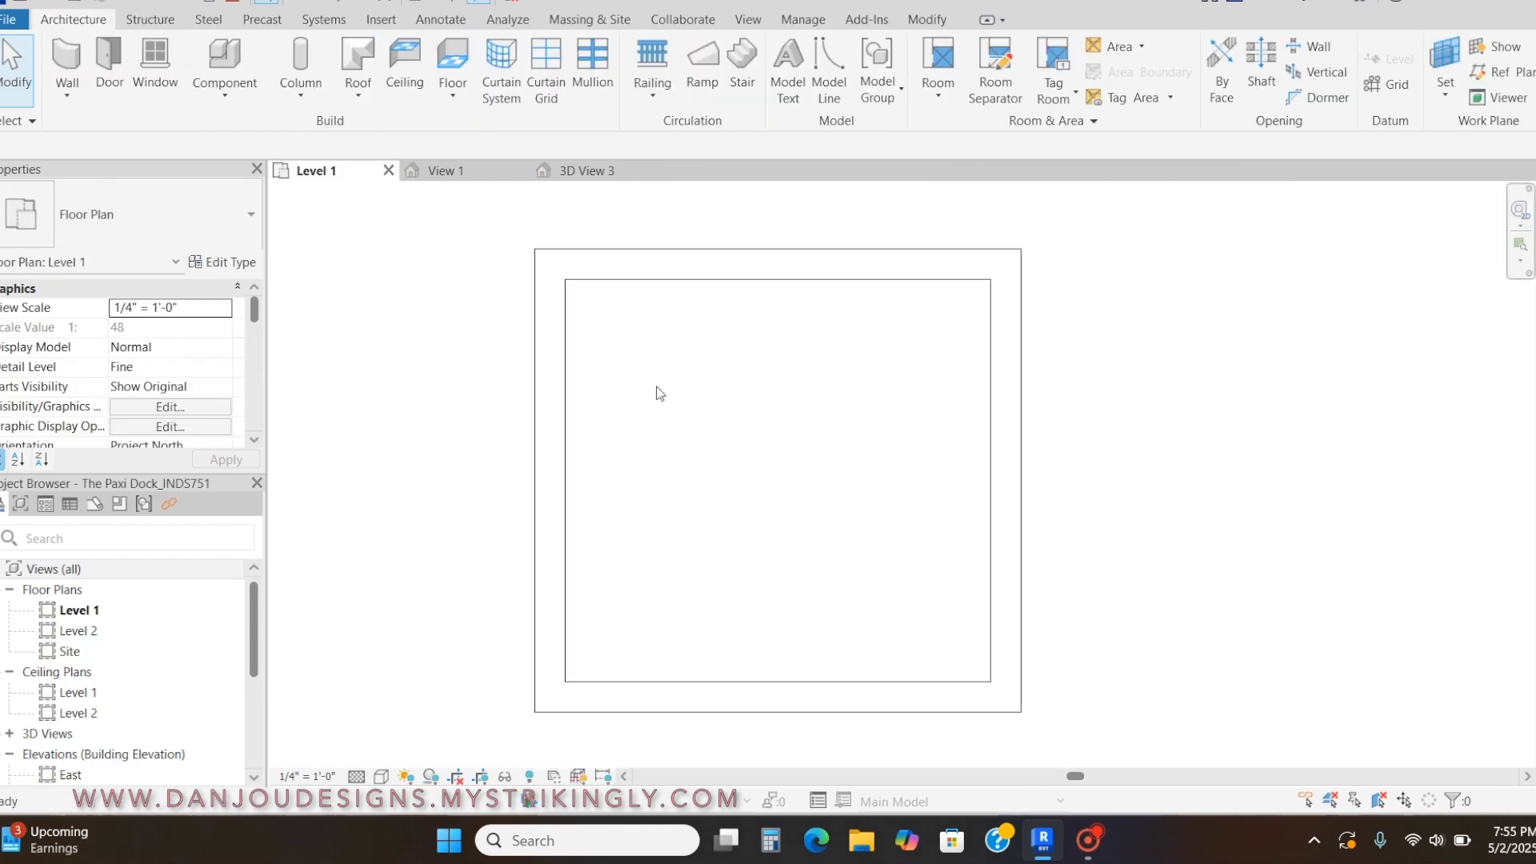
{"action": "key", "text": "n"}
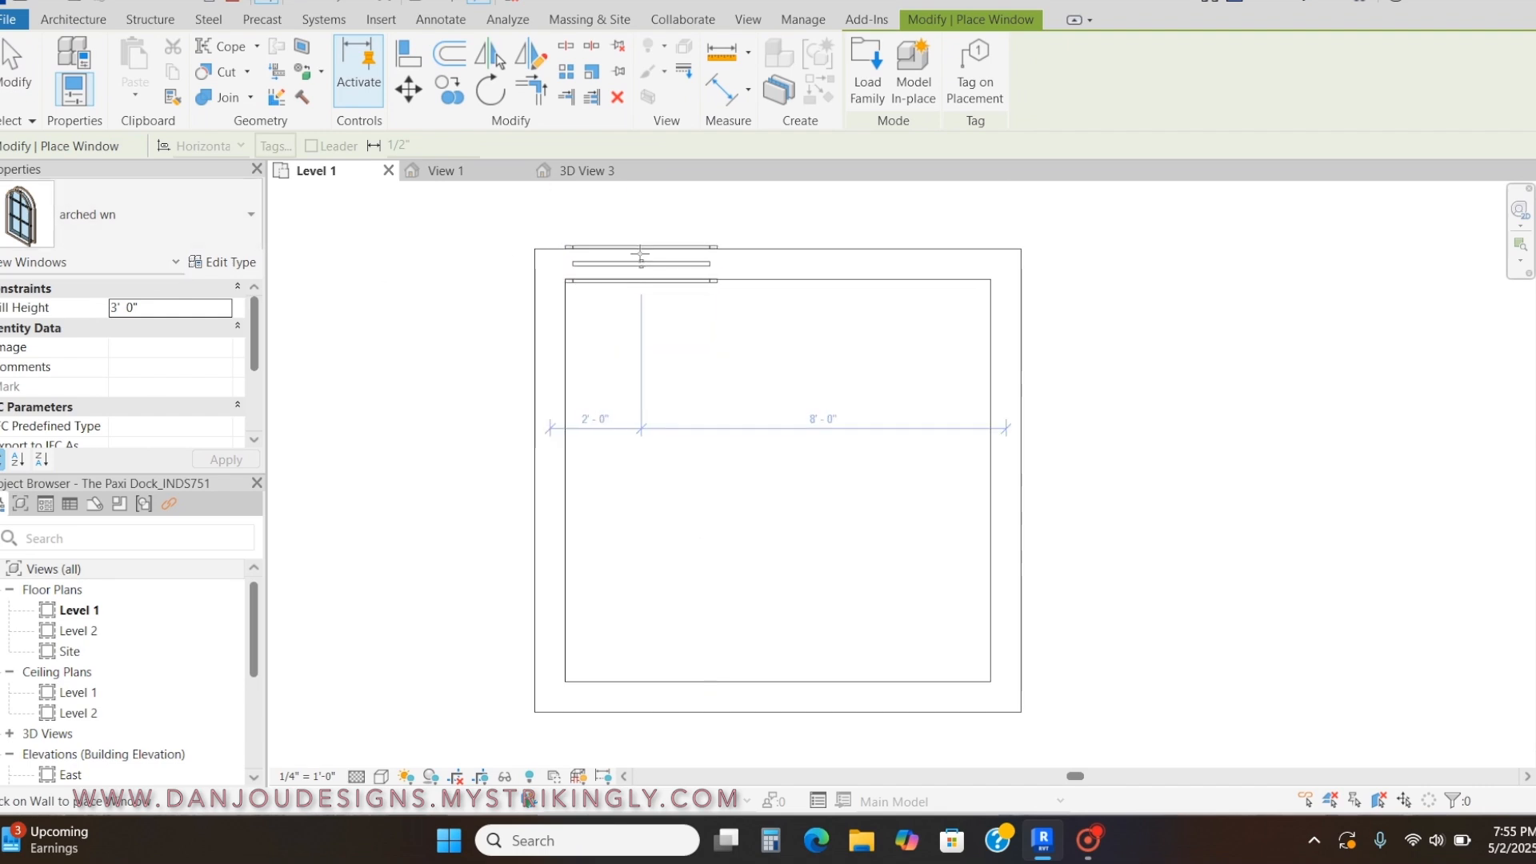
{"action": "left_click", "coordinate": [668, 258]}
{"action": "left_click", "coordinate": [876, 258]}
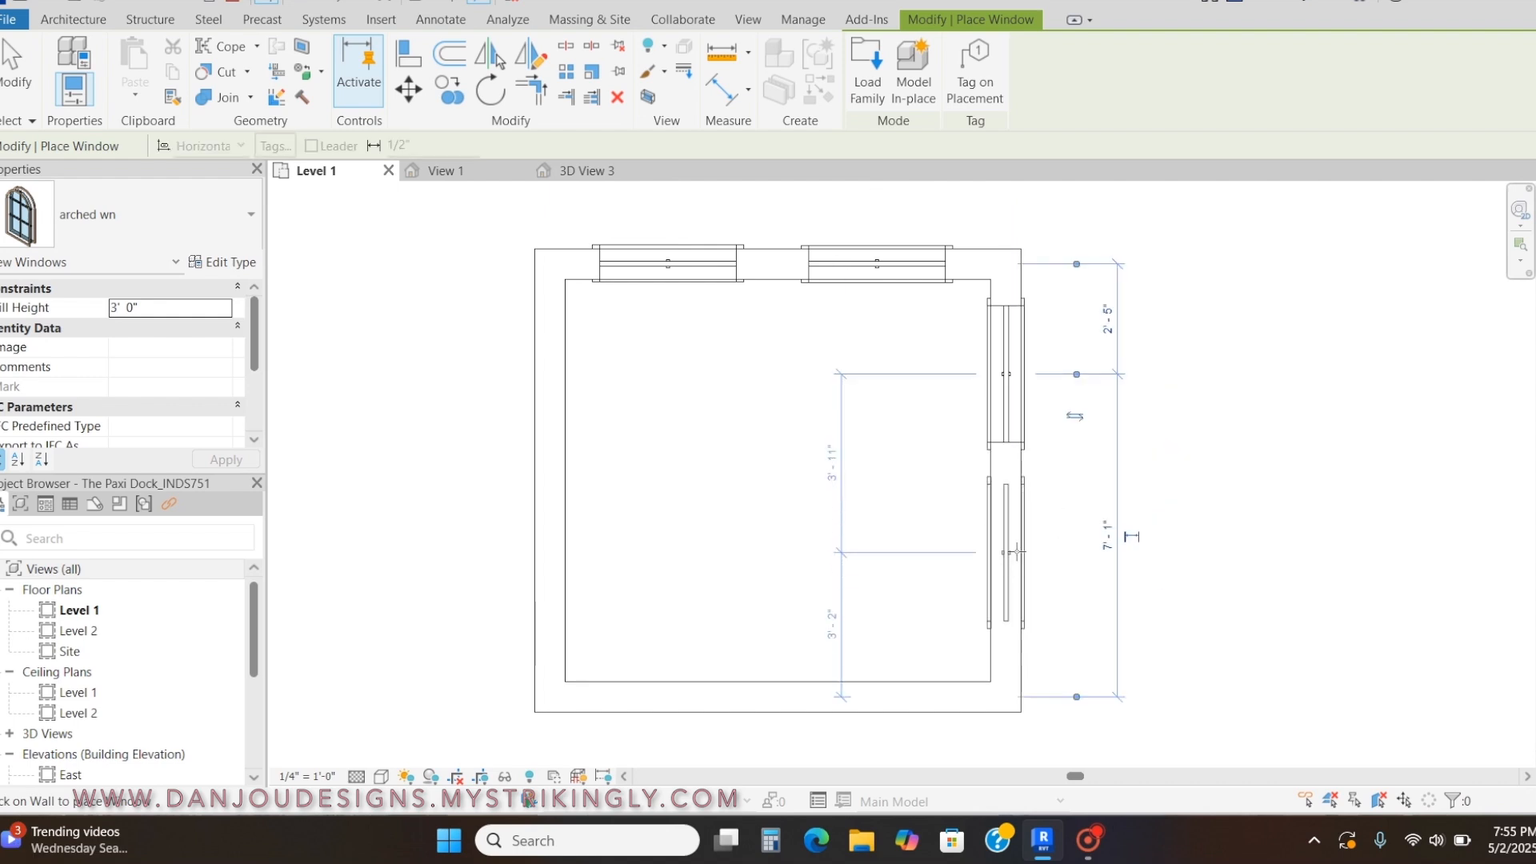
{"action": "left_click", "coordinate": [1012, 556]}
{"action": "key", "text": "Escape"}
{"action": "key", "text": "Escape"}
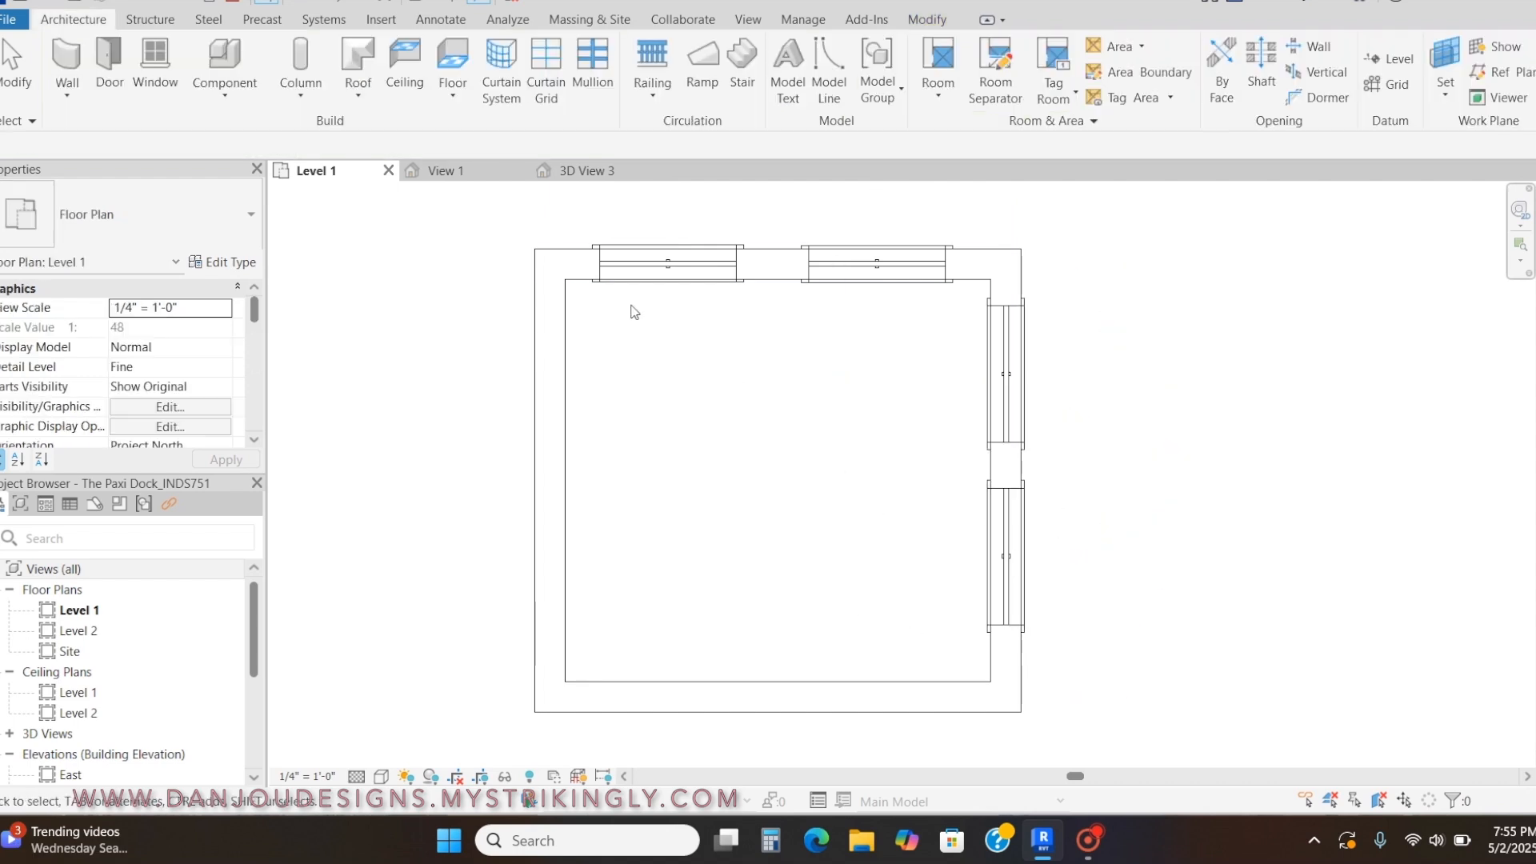
Inspect the placed arched windows in the perspective of 3D View 3 from different angles.
{"action": "left_click", "coordinate": [556, 172]}
{"action": "right_click_drag", "start_coordinate": [829, 246], "coordinate": [688, 256]}
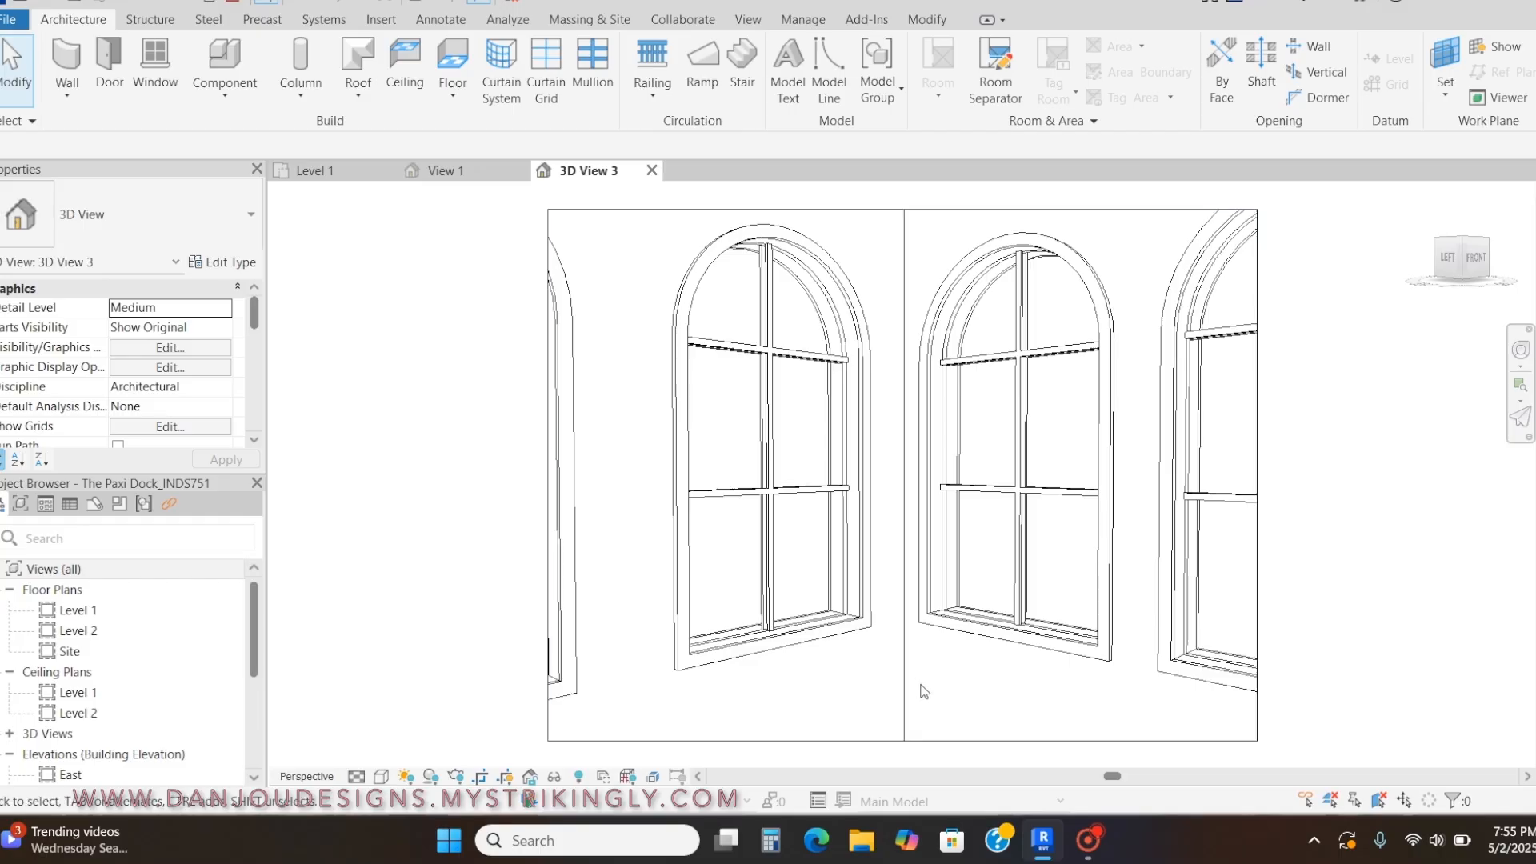
{"action": "right_click_drag", "start_coordinate": [924, 692], "coordinate": [885, 707]}
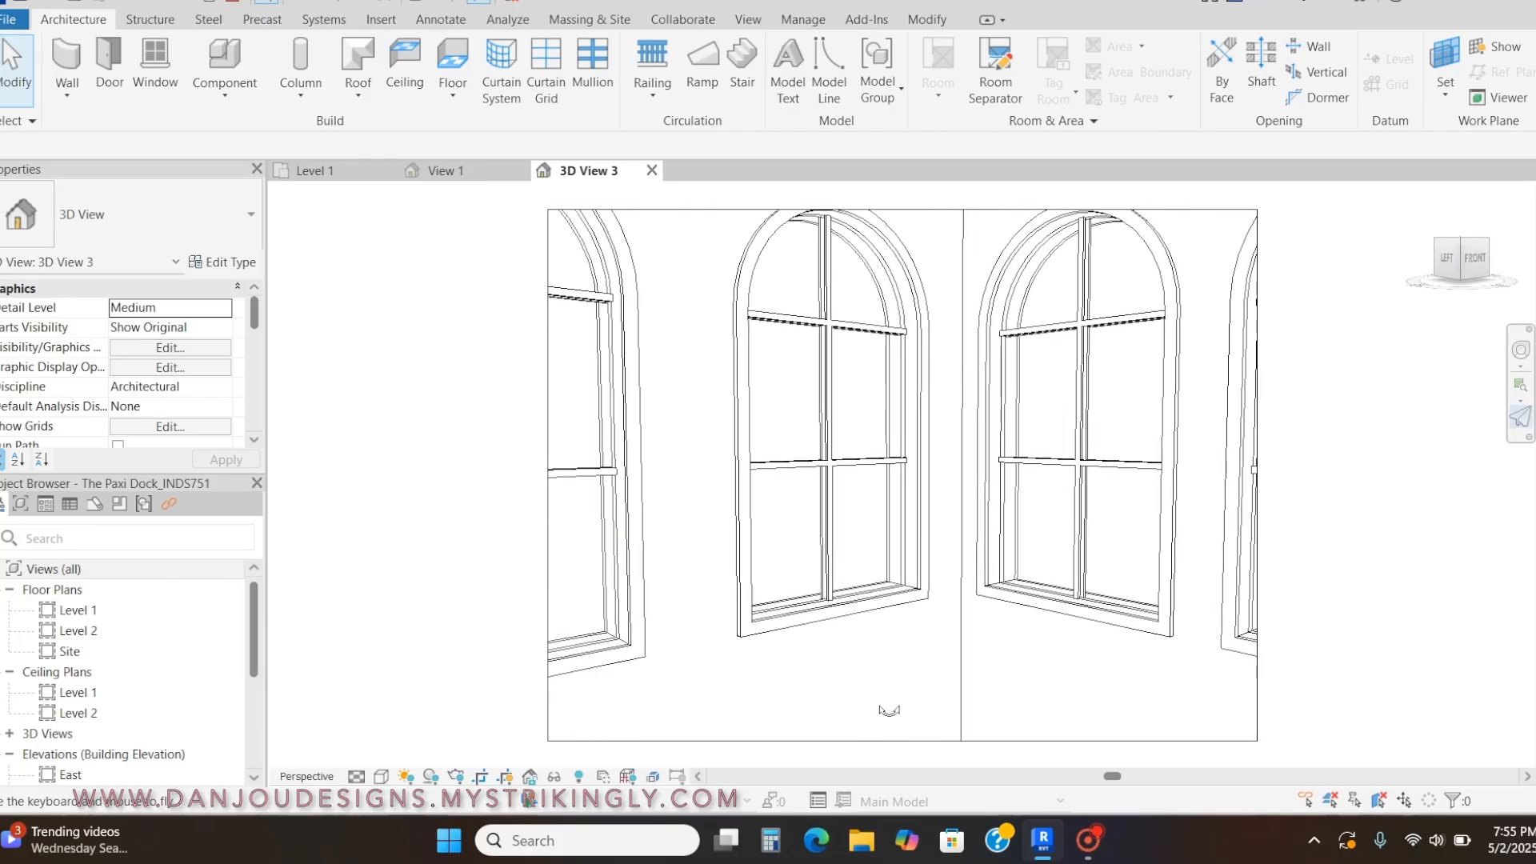